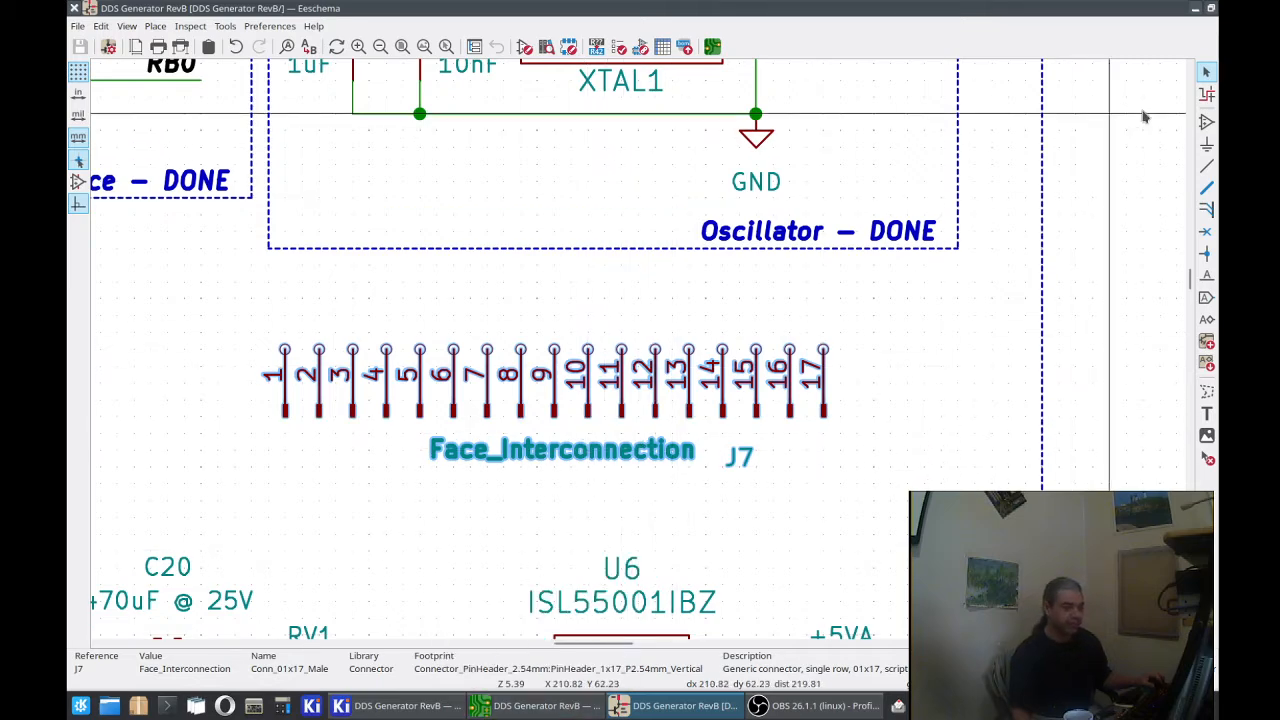
# Step: Switch to the PCB editor and inspect the net of the through via beside pin 5 of the connector above header J7
pyautogui.click(572, 711)
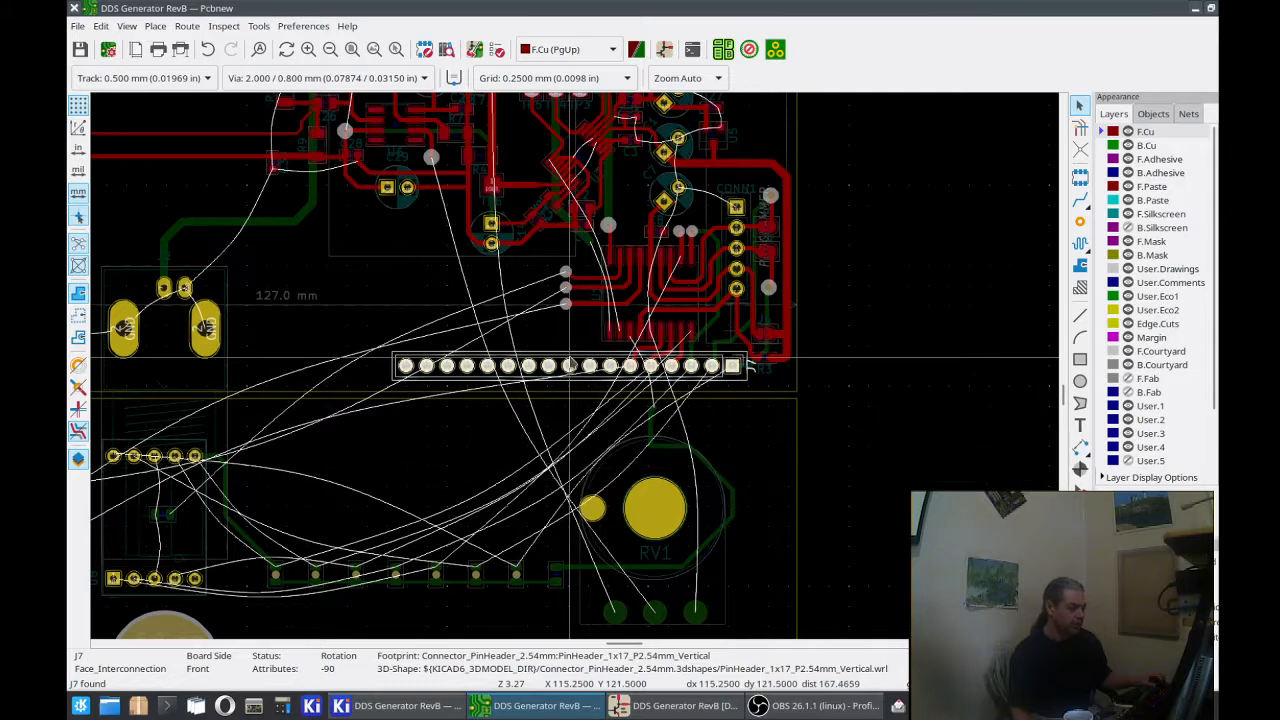
pyautogui.scroll(3, 575, 358)
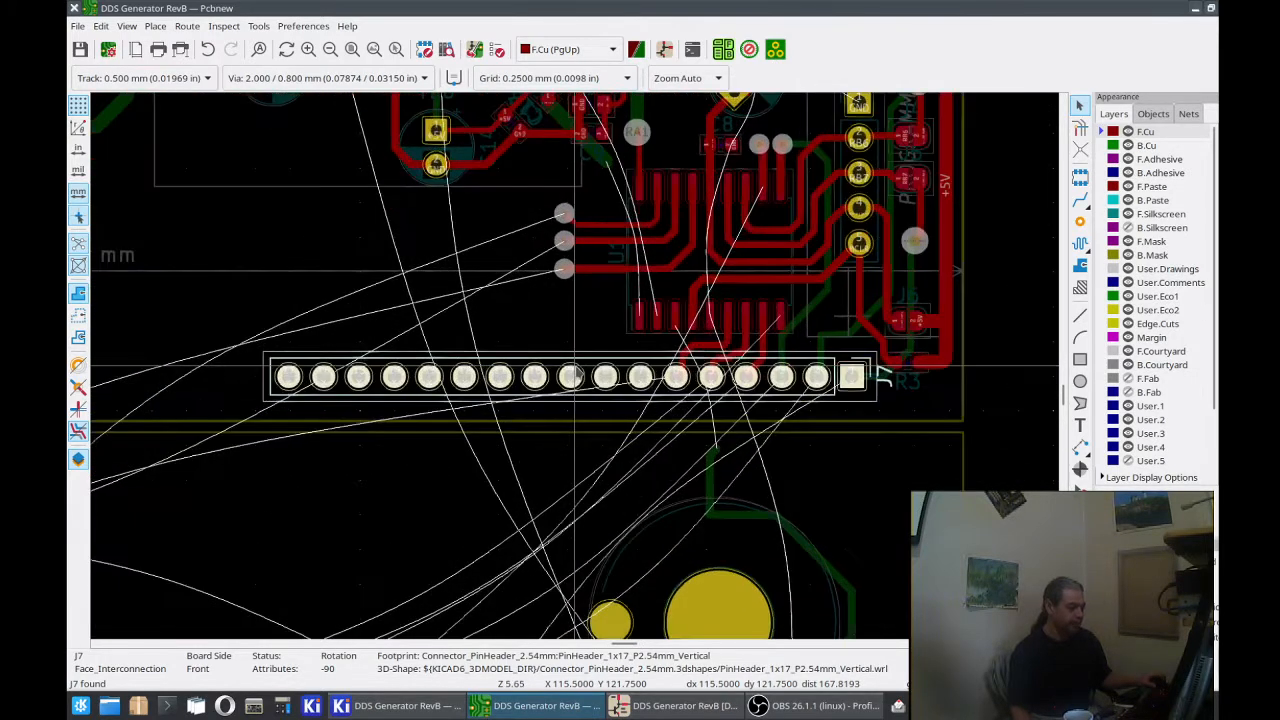
pyautogui.press('Escape')
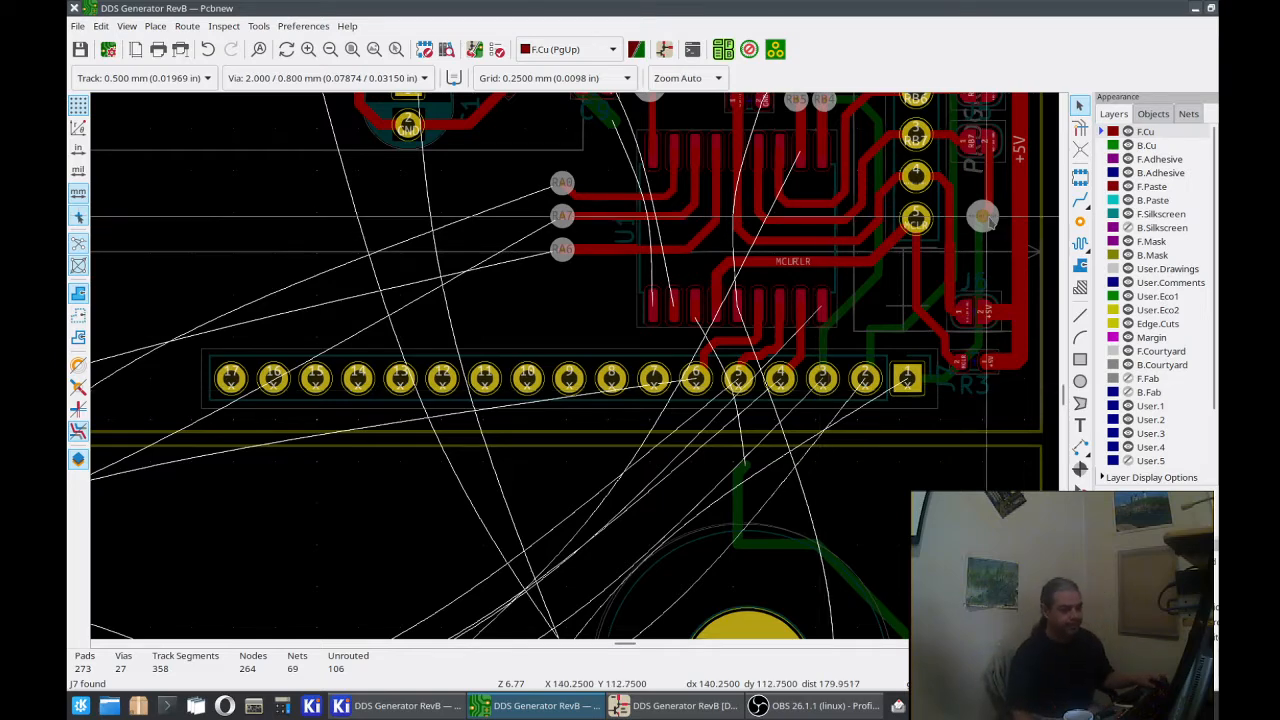
pyautogui.click(1080, 201)
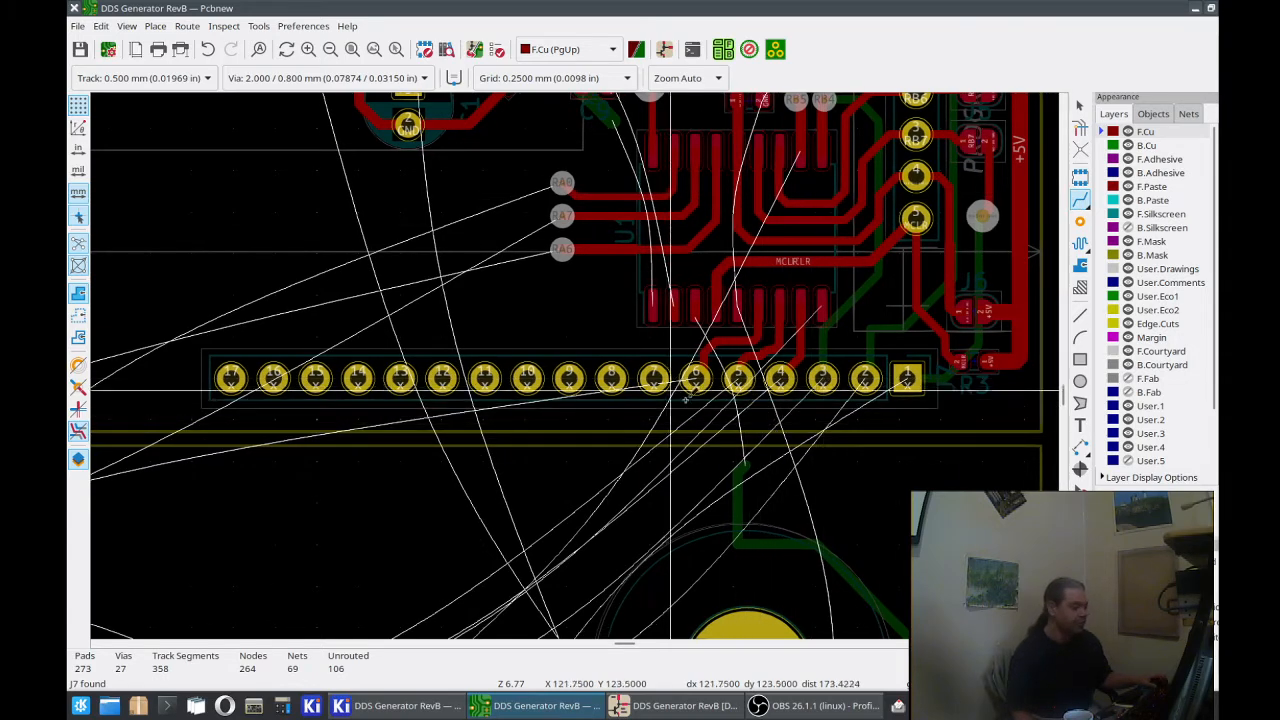
pyautogui.scroll(2, 712, 393)
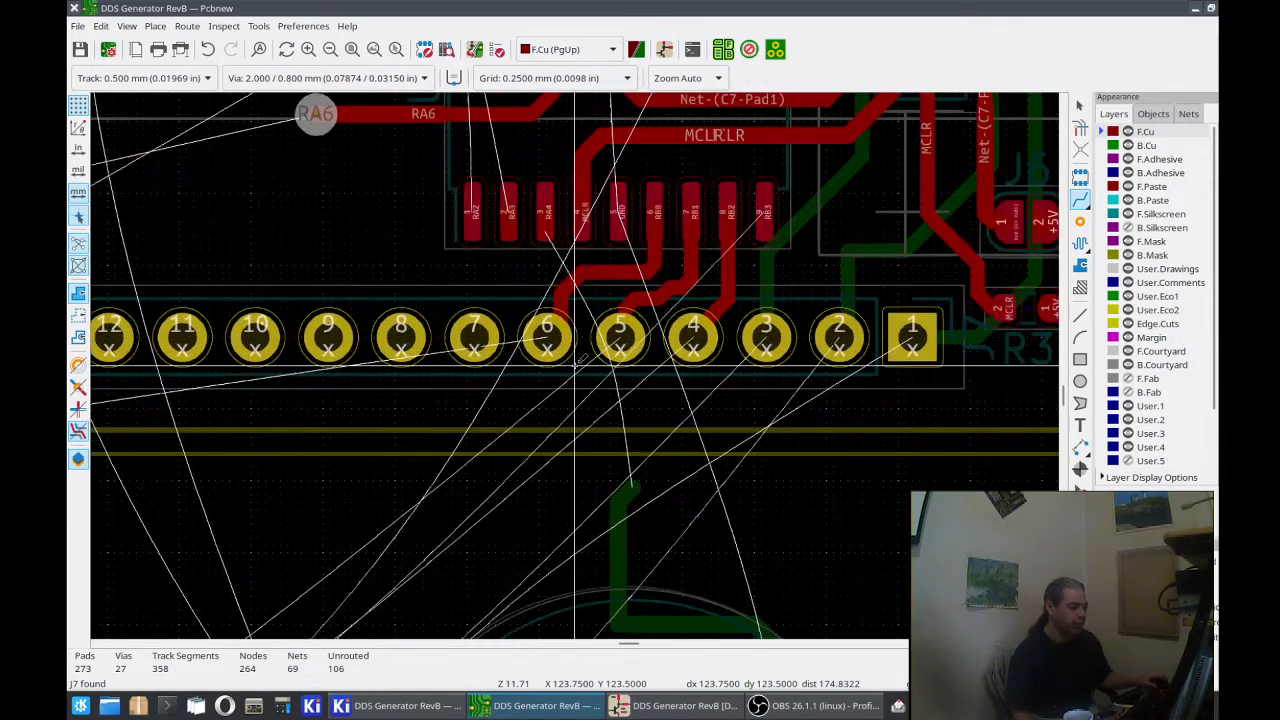
pyautogui.moveTo(449, 285); pyautogui.dragTo(505, 352, button='middle')
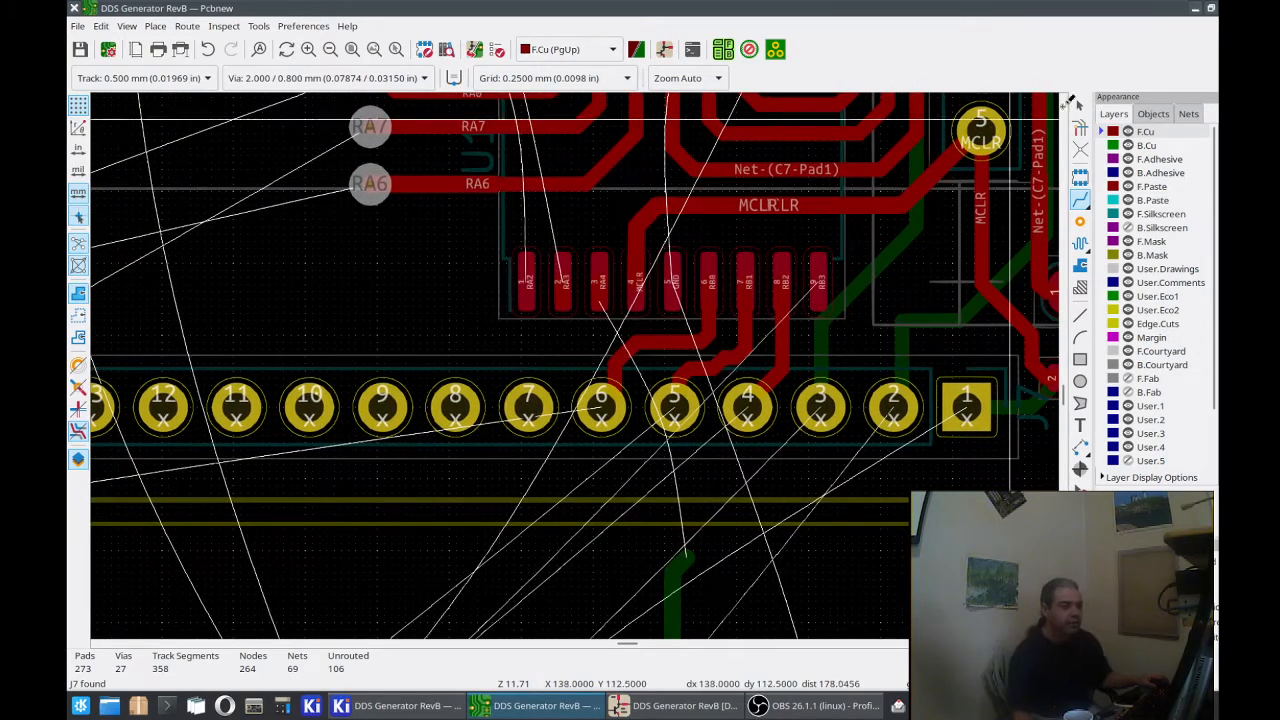
pyautogui.click(1080, 106)
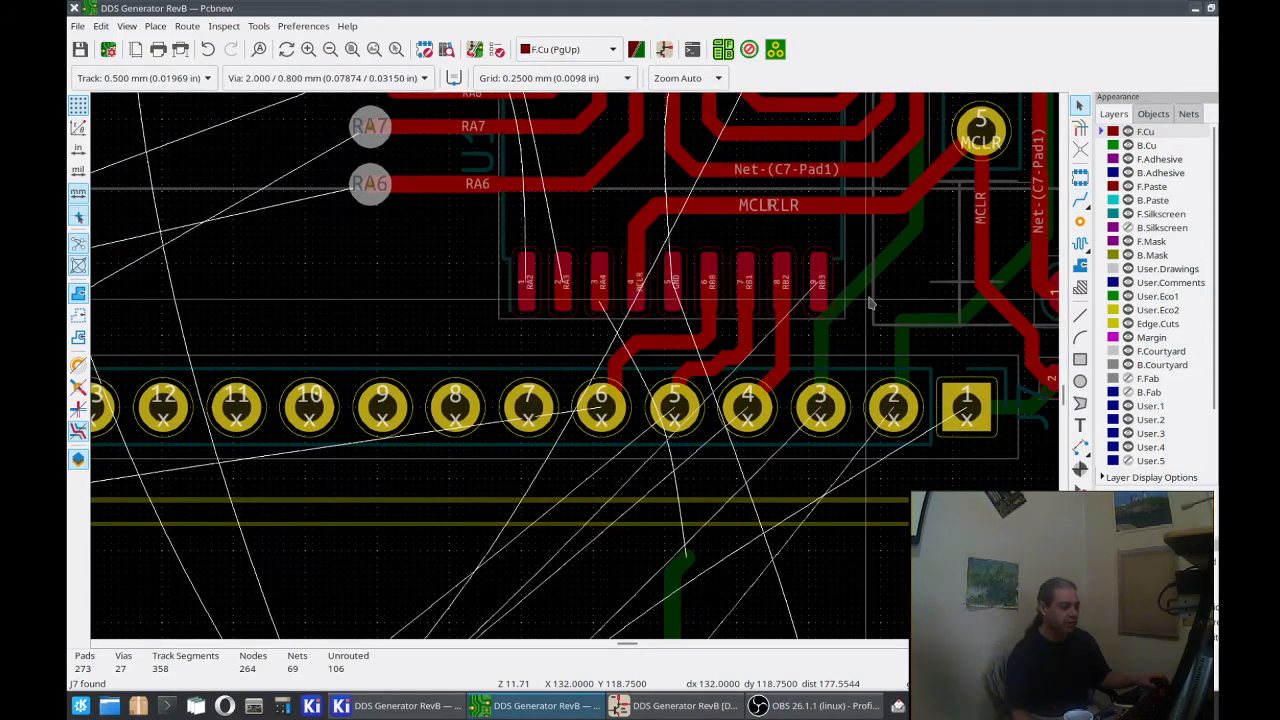
pyautogui.moveTo(869, 300); pyautogui.dragTo(781, 405, button='middle')
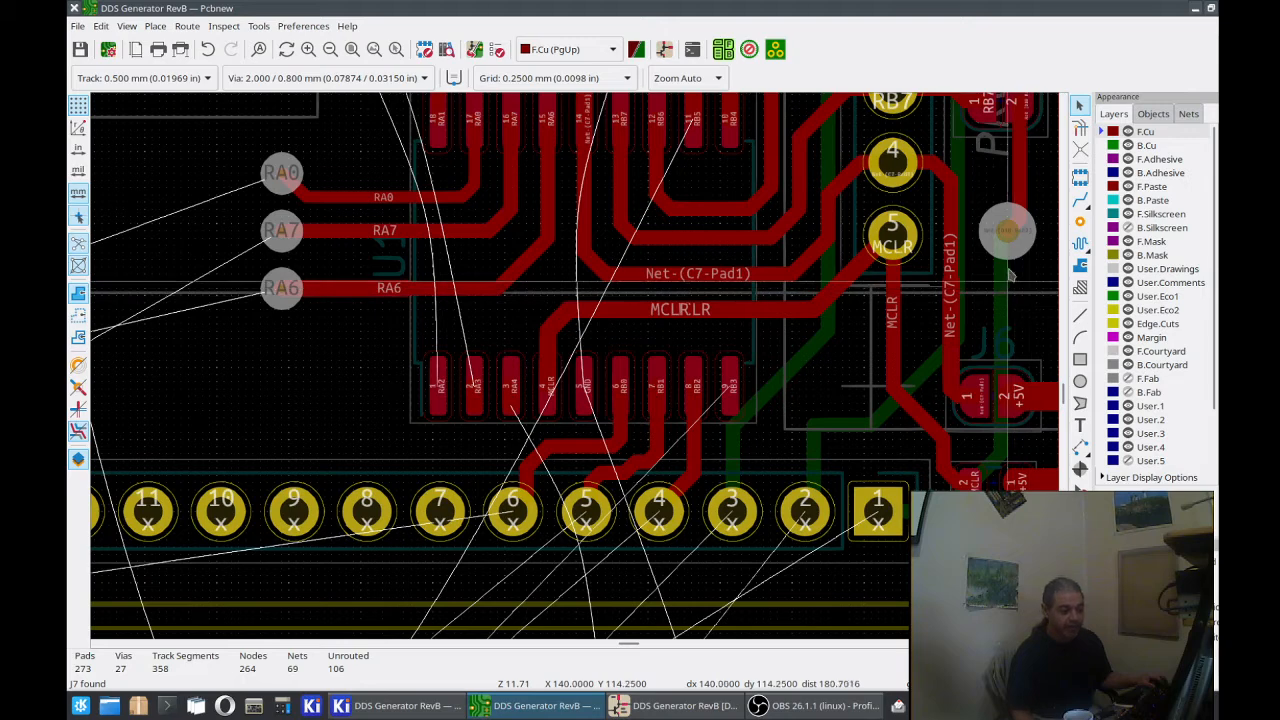
pyautogui.click(1008, 258)
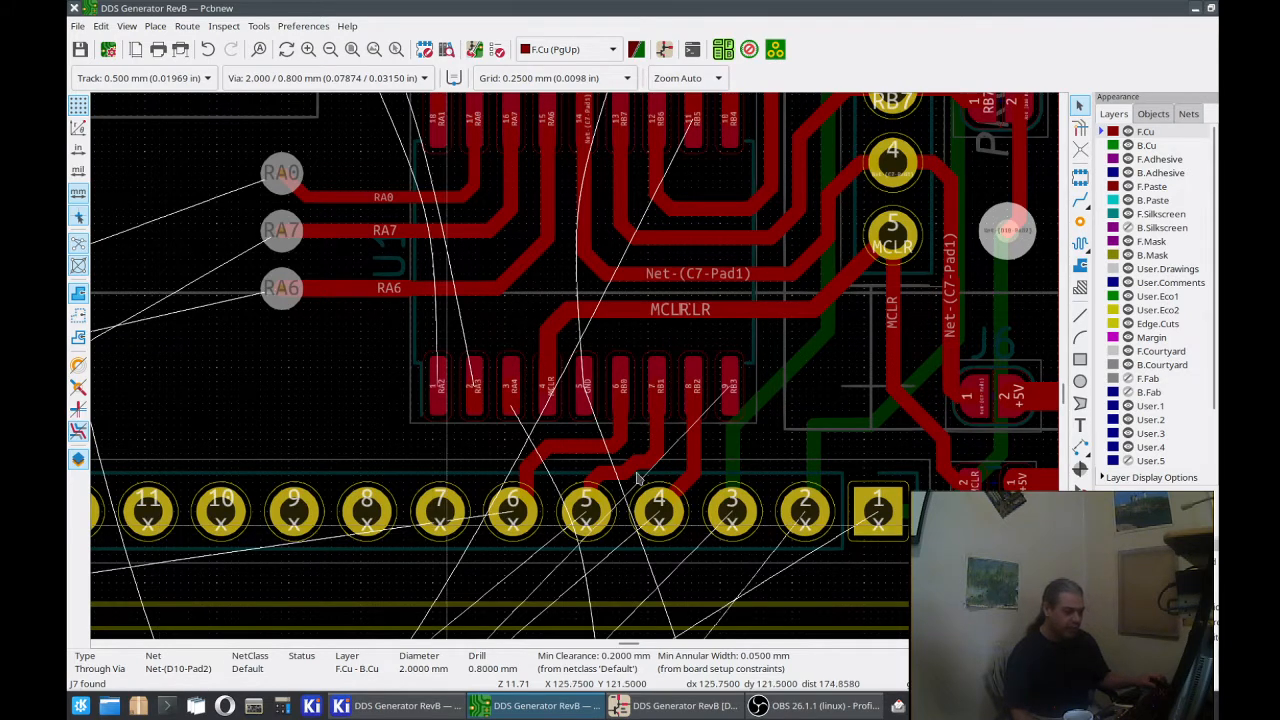
# Step: Assign the net Net-(D10-Pad2) to pad 1 of header J7
pyautogui.click(896, 512)
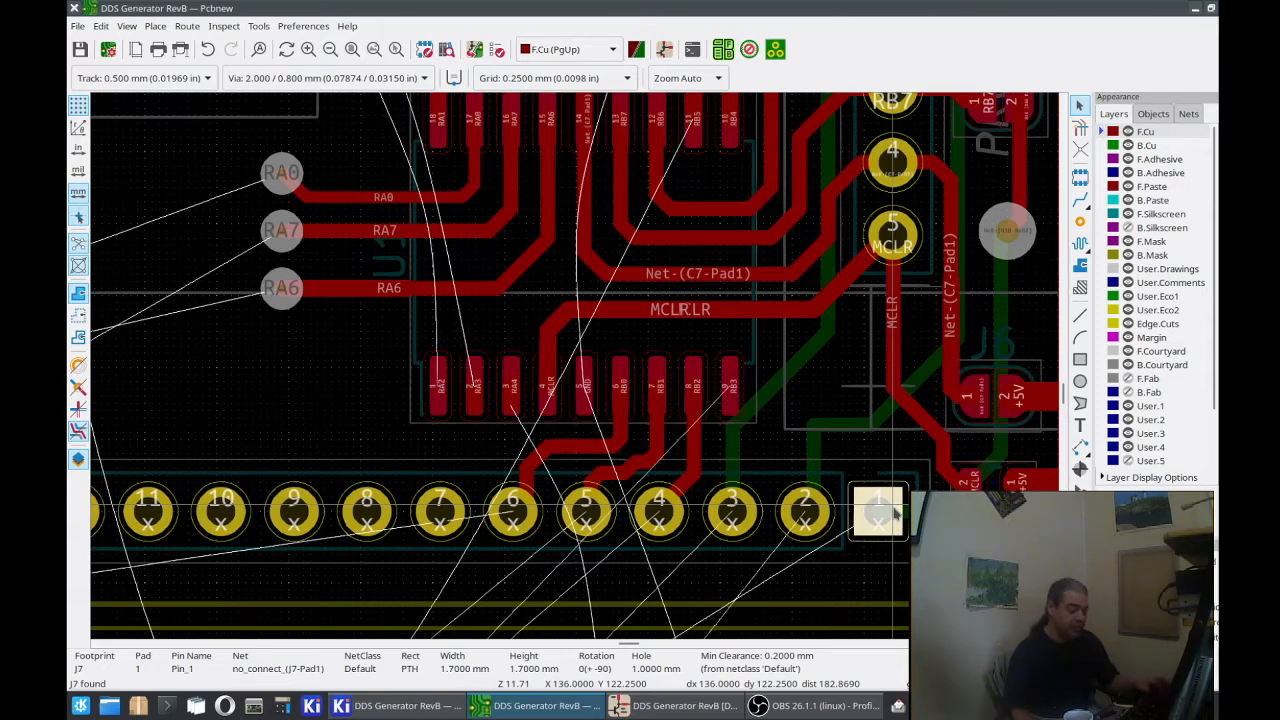
pyautogui.doubleClick(896, 512)
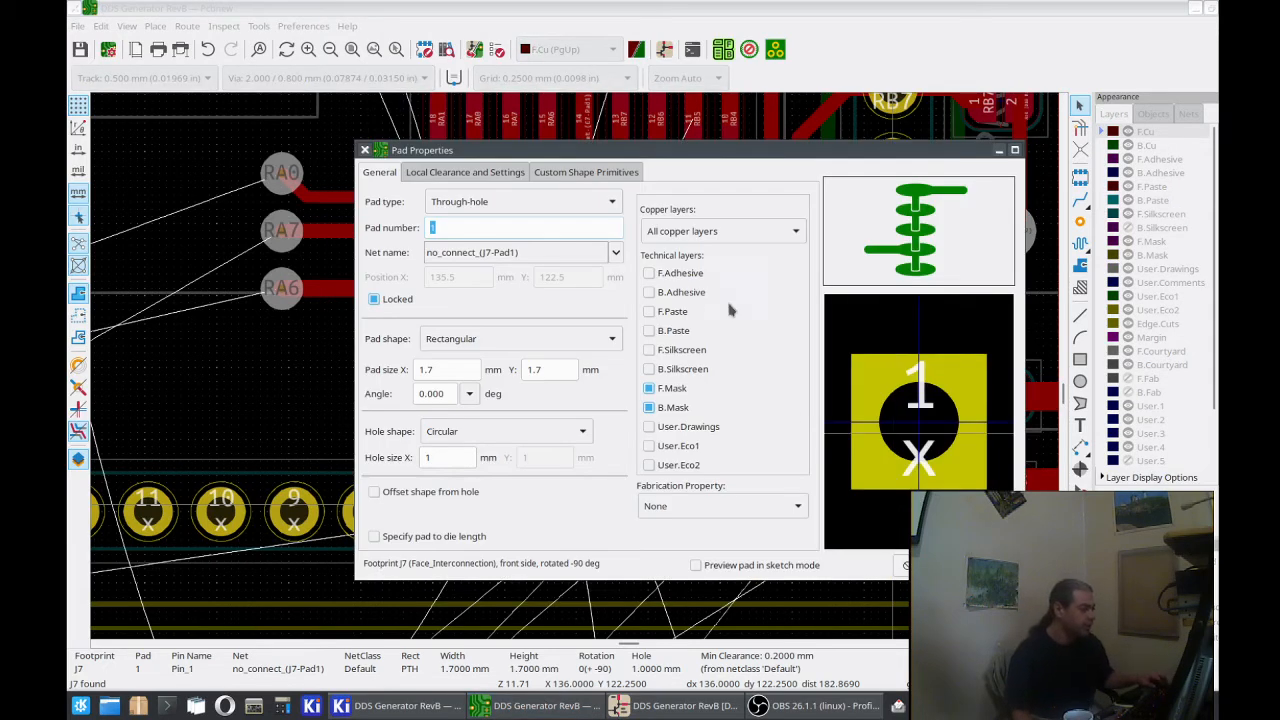
pyautogui.click(618, 256)
pyautogui.scroll(-3, 552, 664)
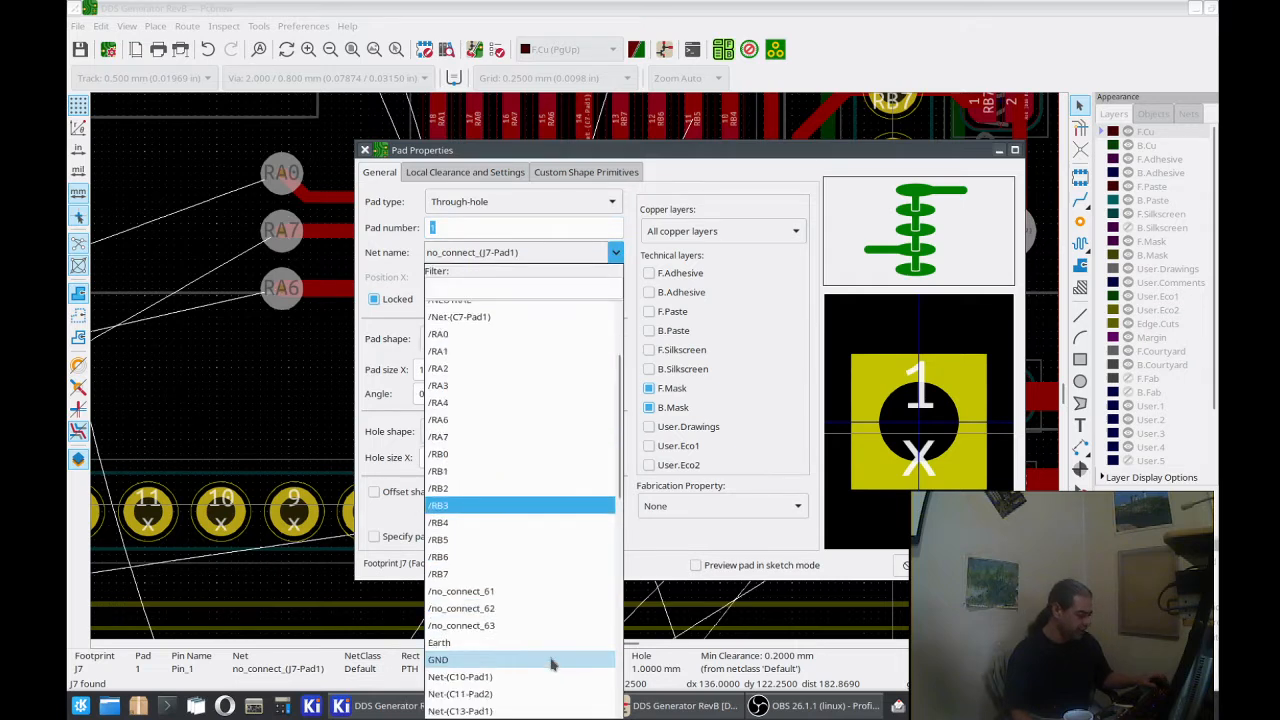
pyautogui.scroll(-5, 552, 664)
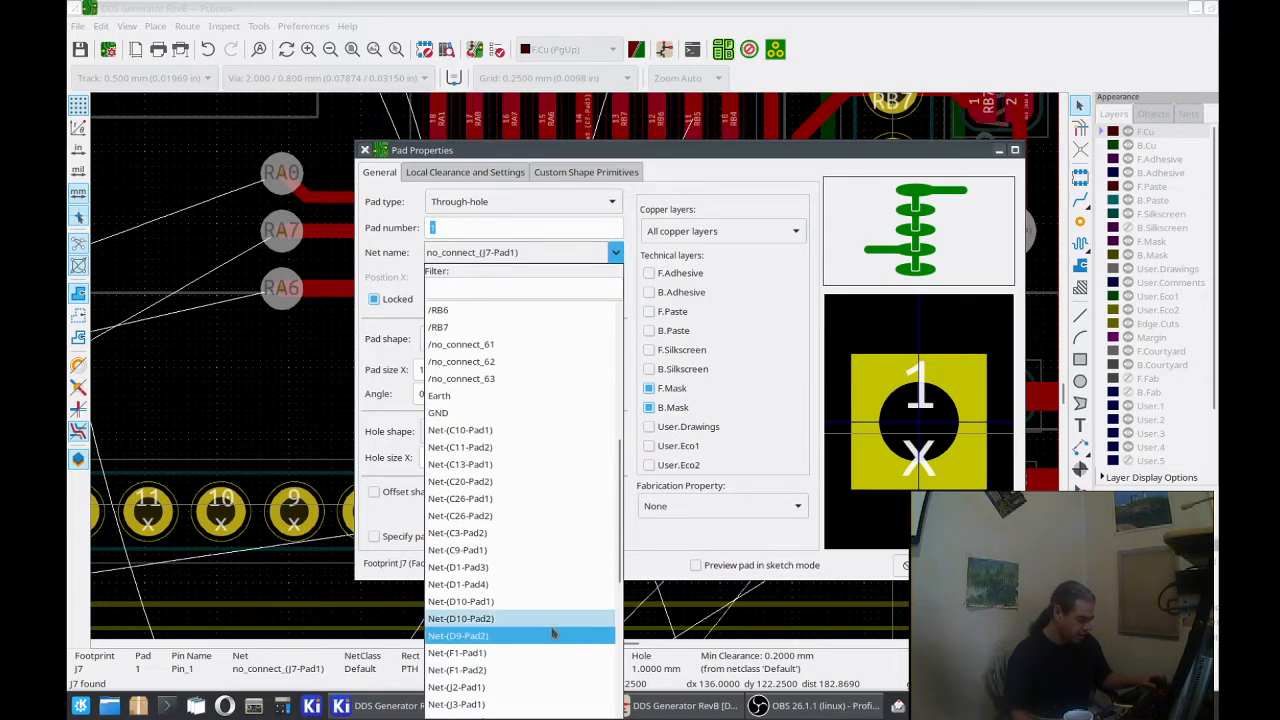
pyautogui.click(552, 624)
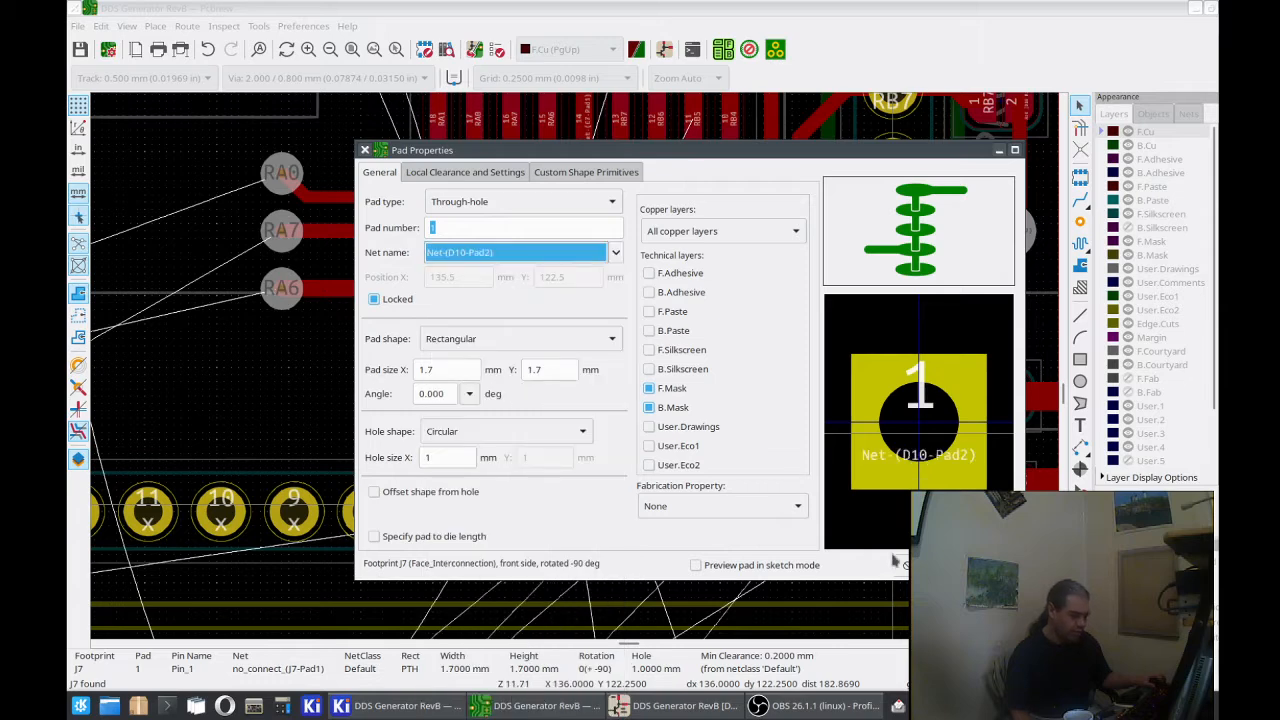
pyautogui.press('Return')
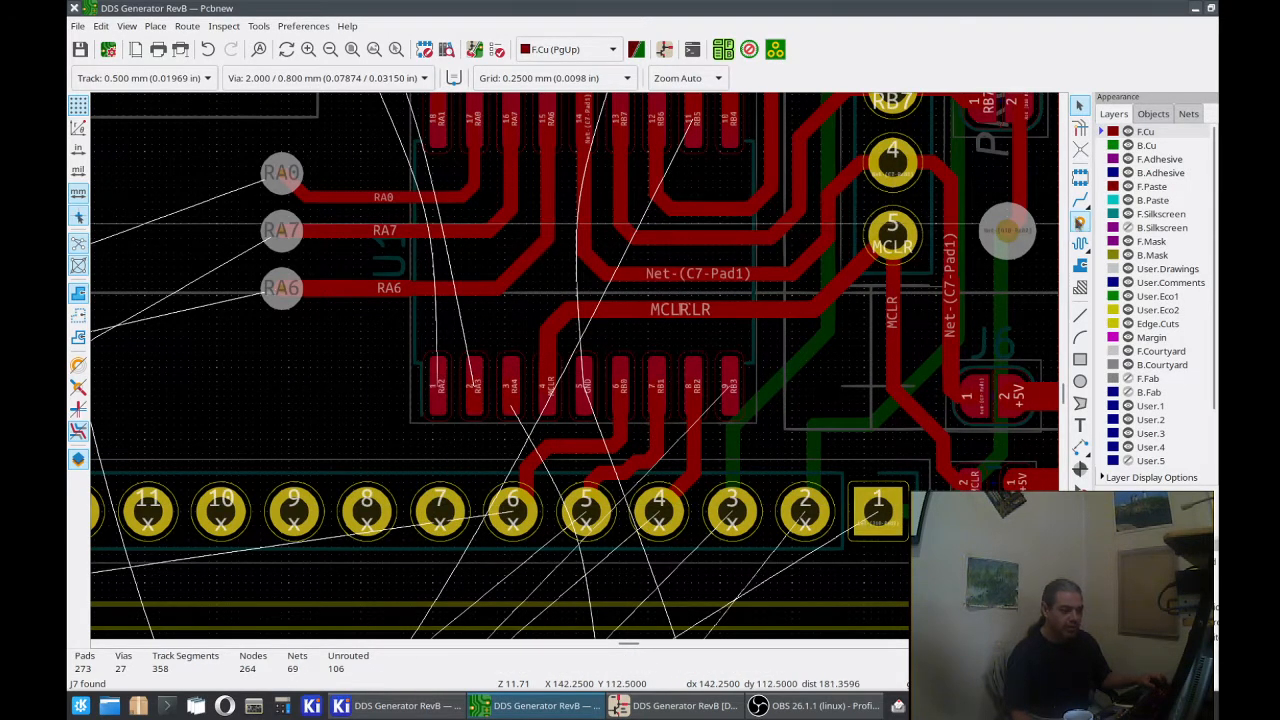
pyautogui.click(1080, 200)
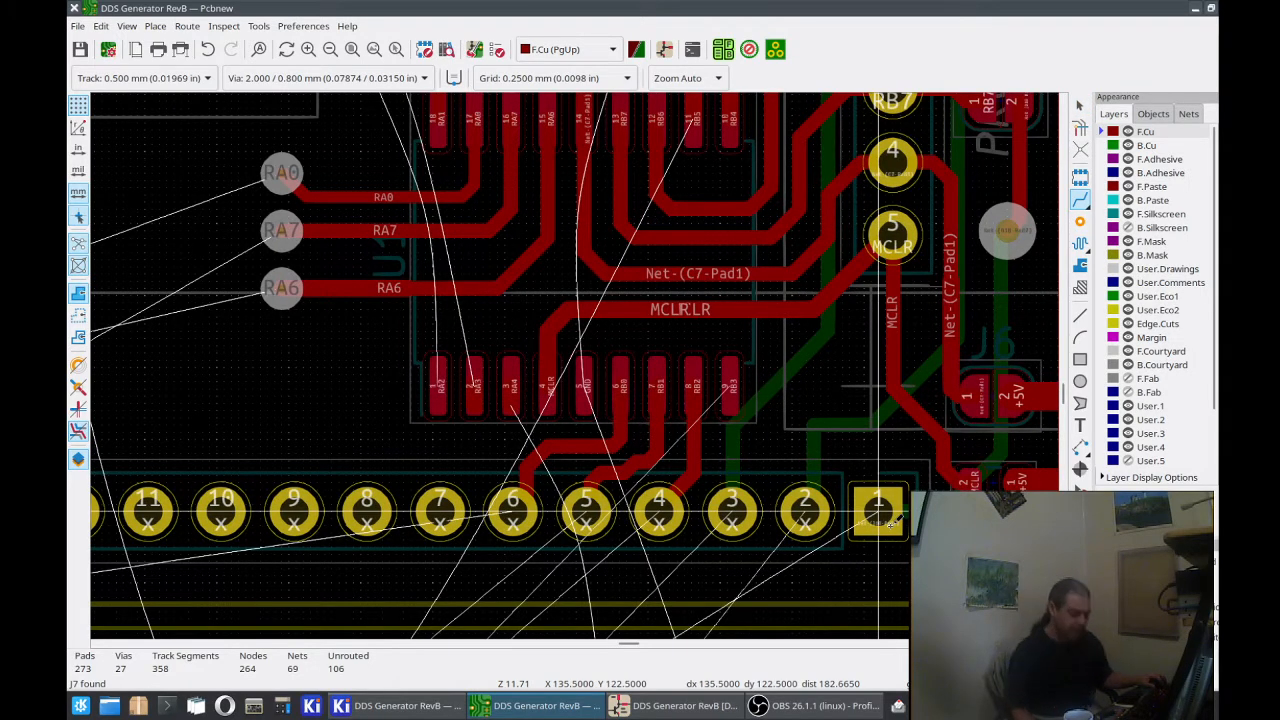
pyautogui.click(879, 512)
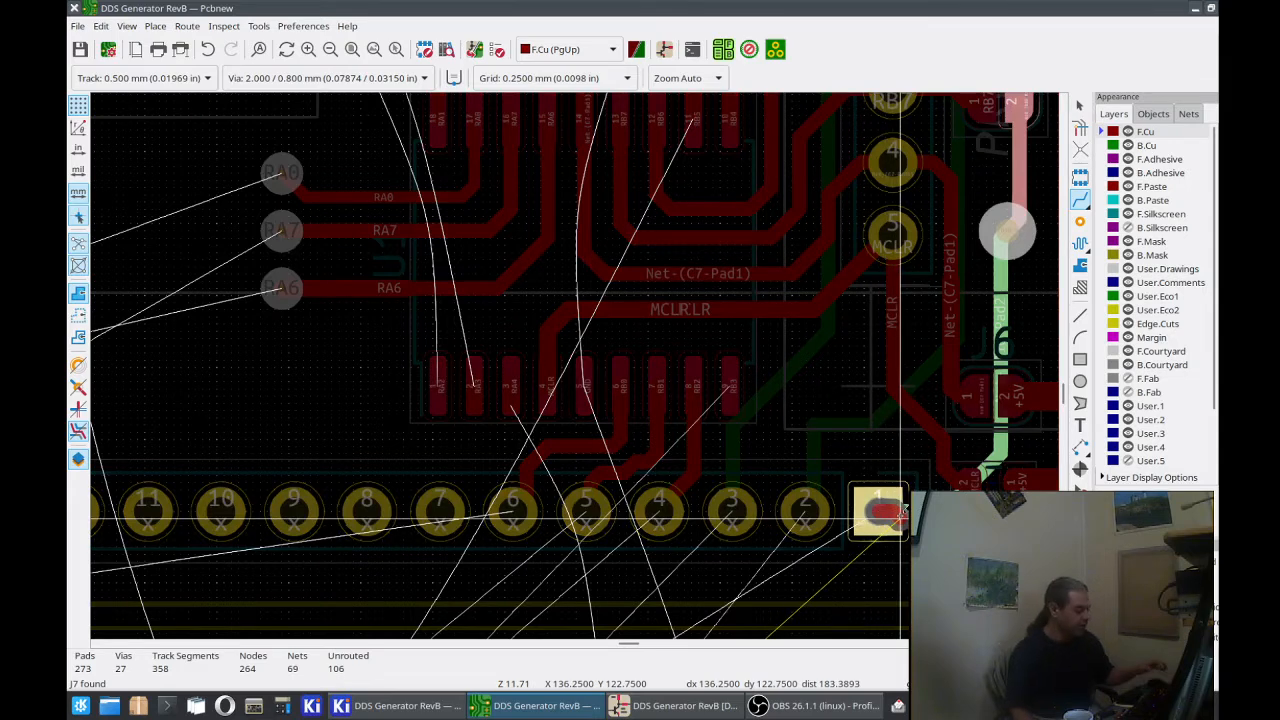
pyautogui.press('Escape')
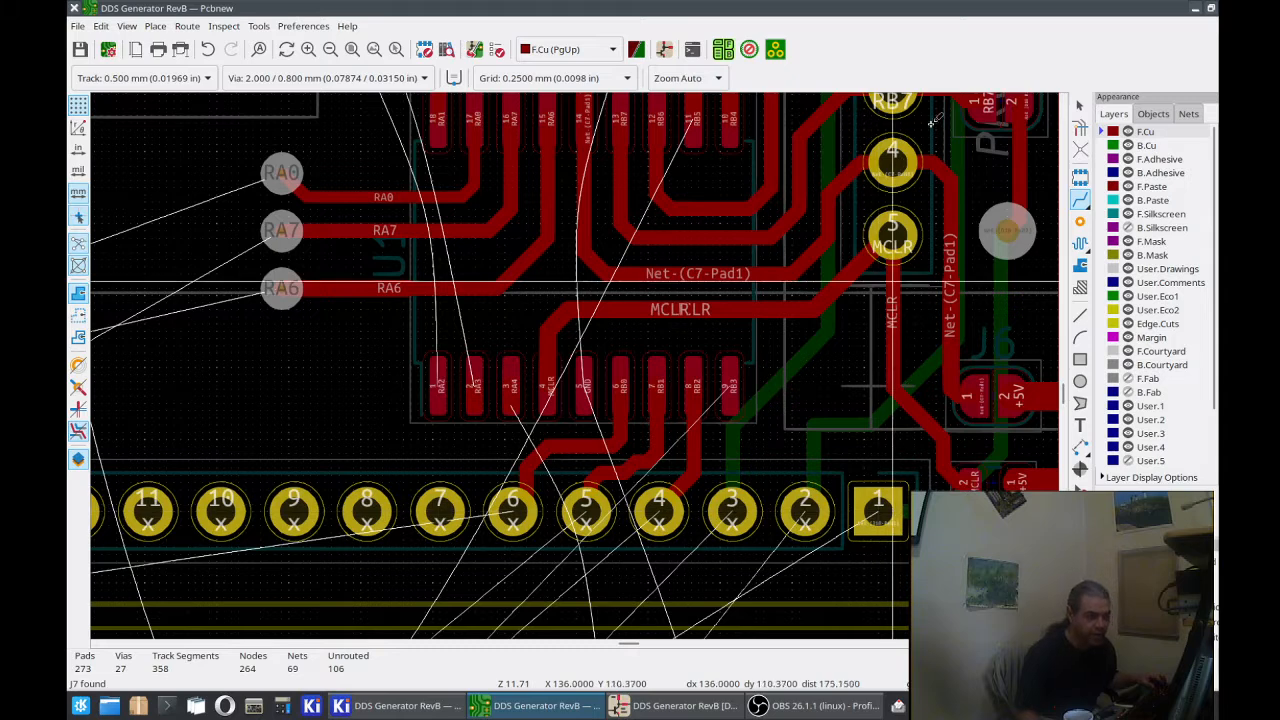
pyautogui.click(1080, 106)
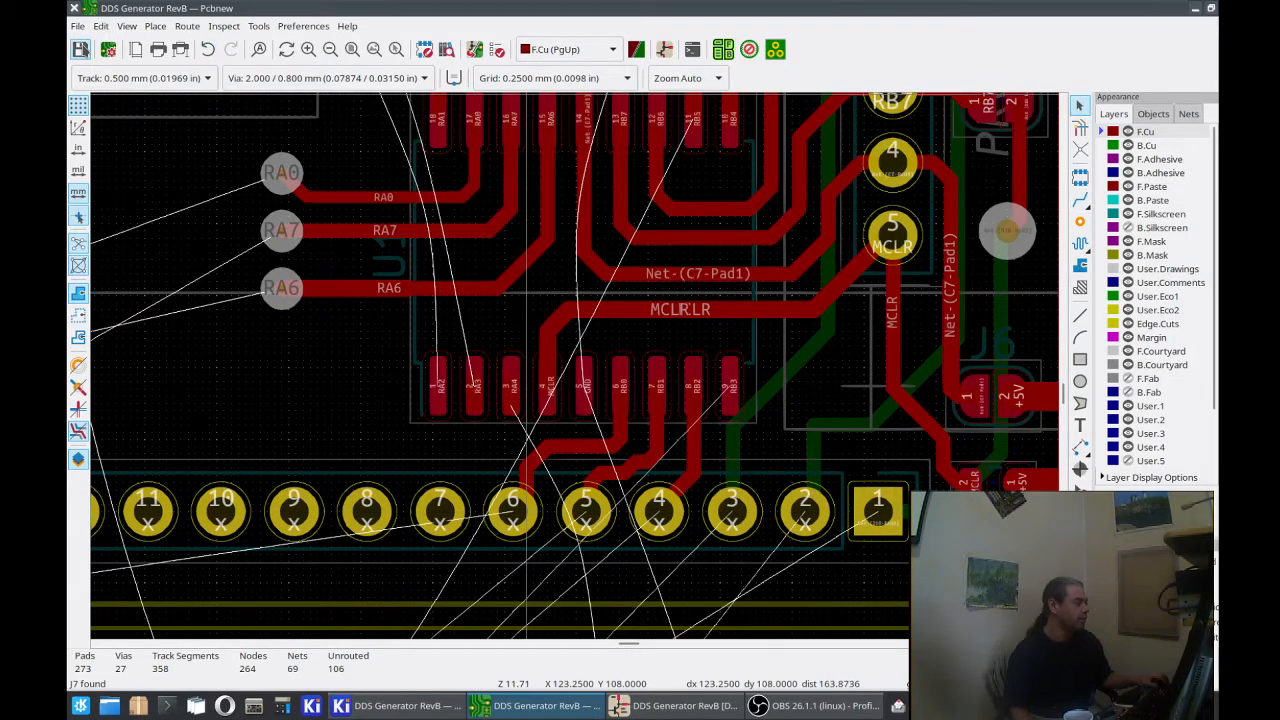
# Step: Save the board
pyautogui.click(80, 49)
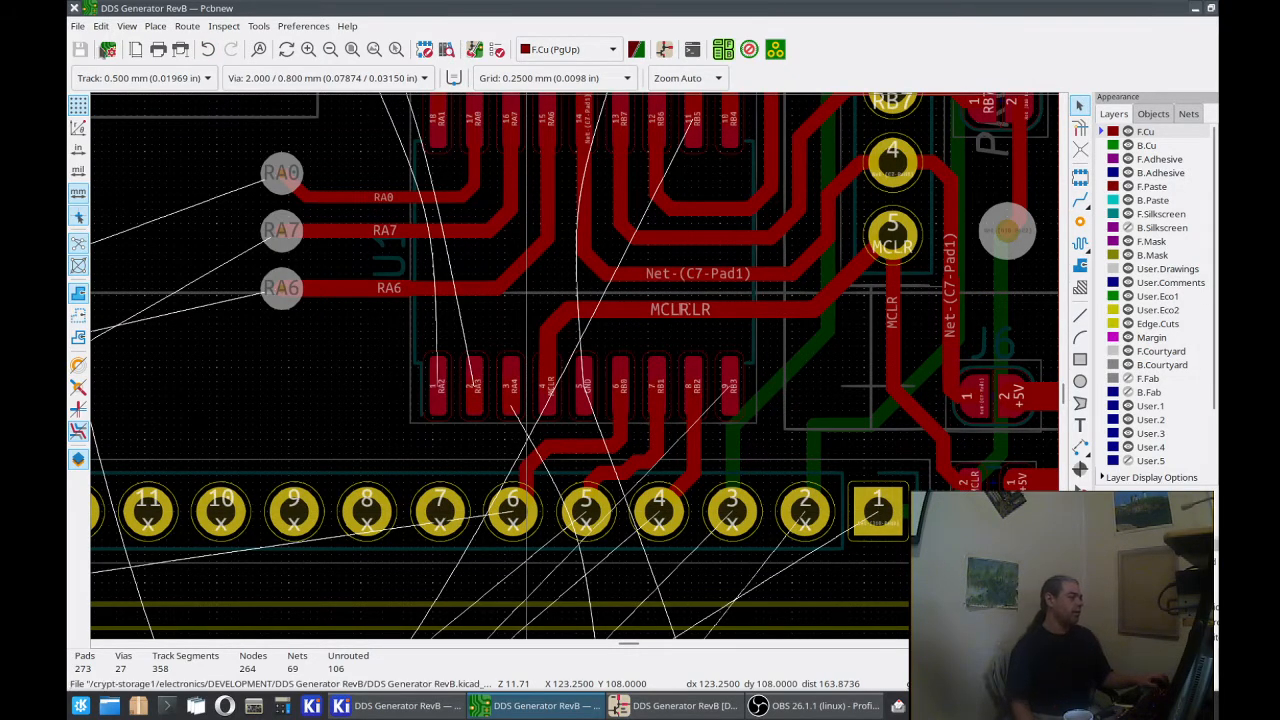
pyautogui.click(259, 27)
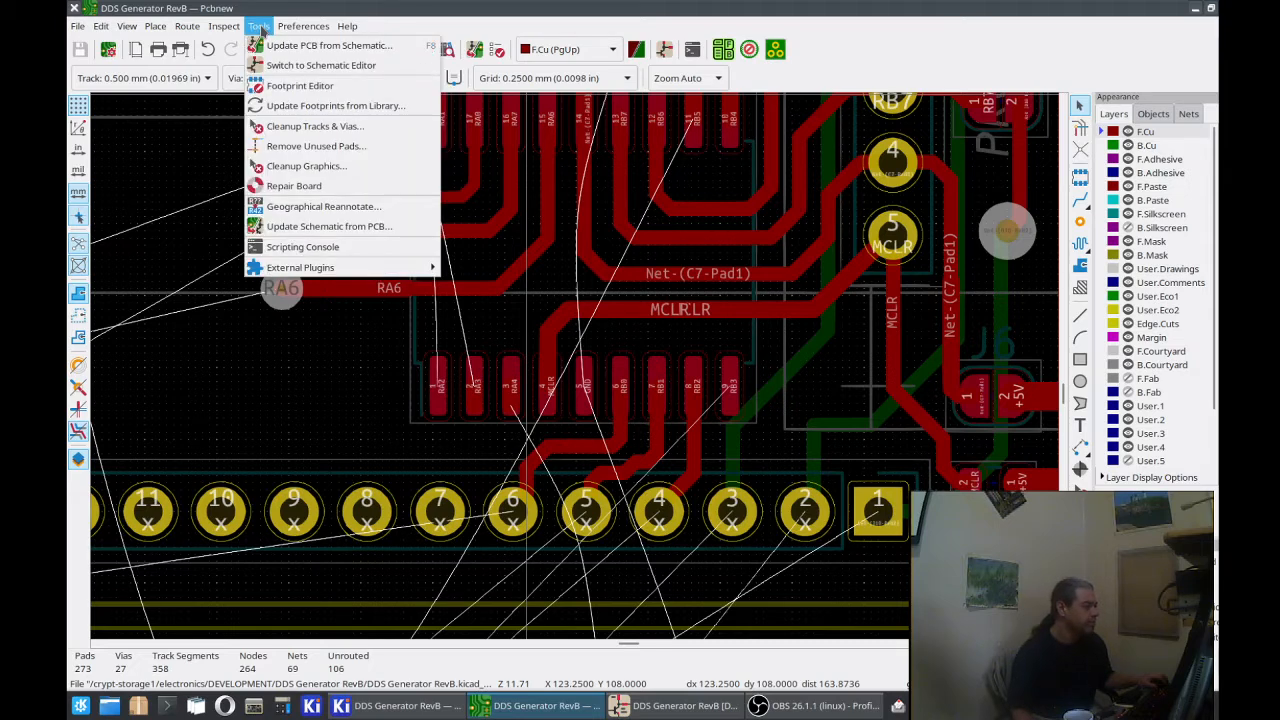
pyautogui.click(266, 19)
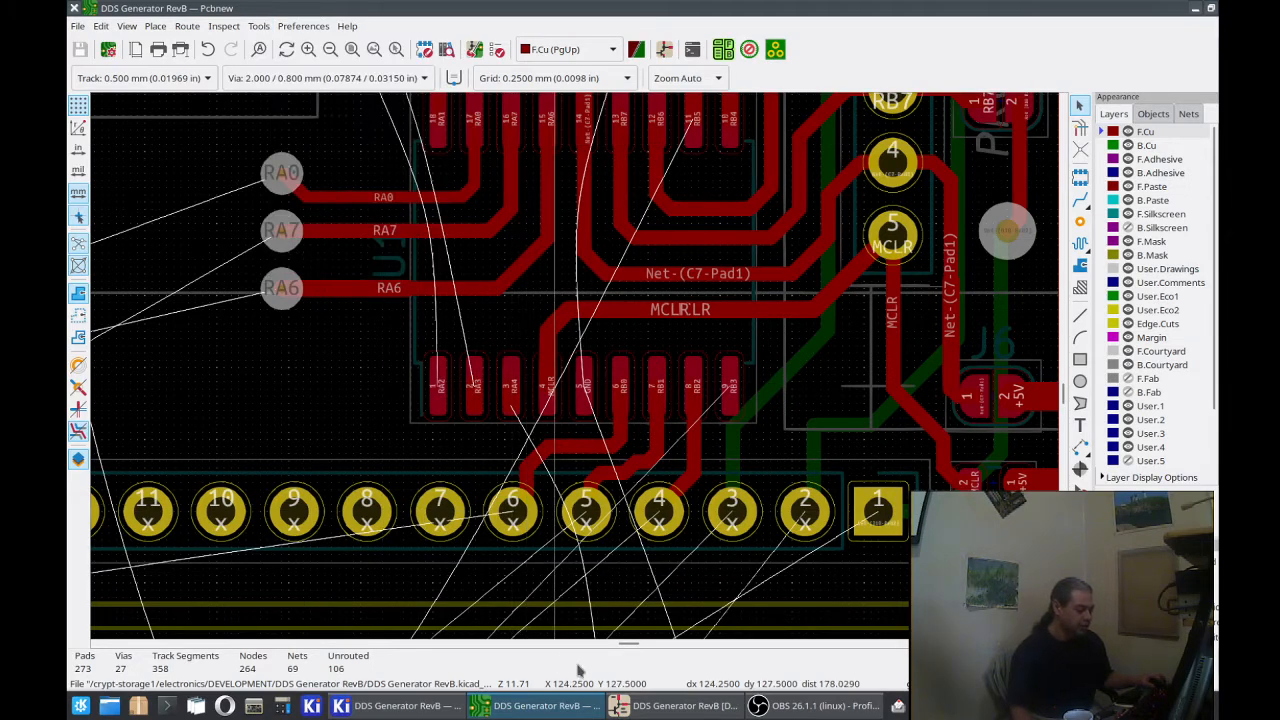
# Step: Compare J7 pin 1 in the schematic editor with pad 1 of J7 on the board, ending in the schematic
pyautogui.click(638, 706)
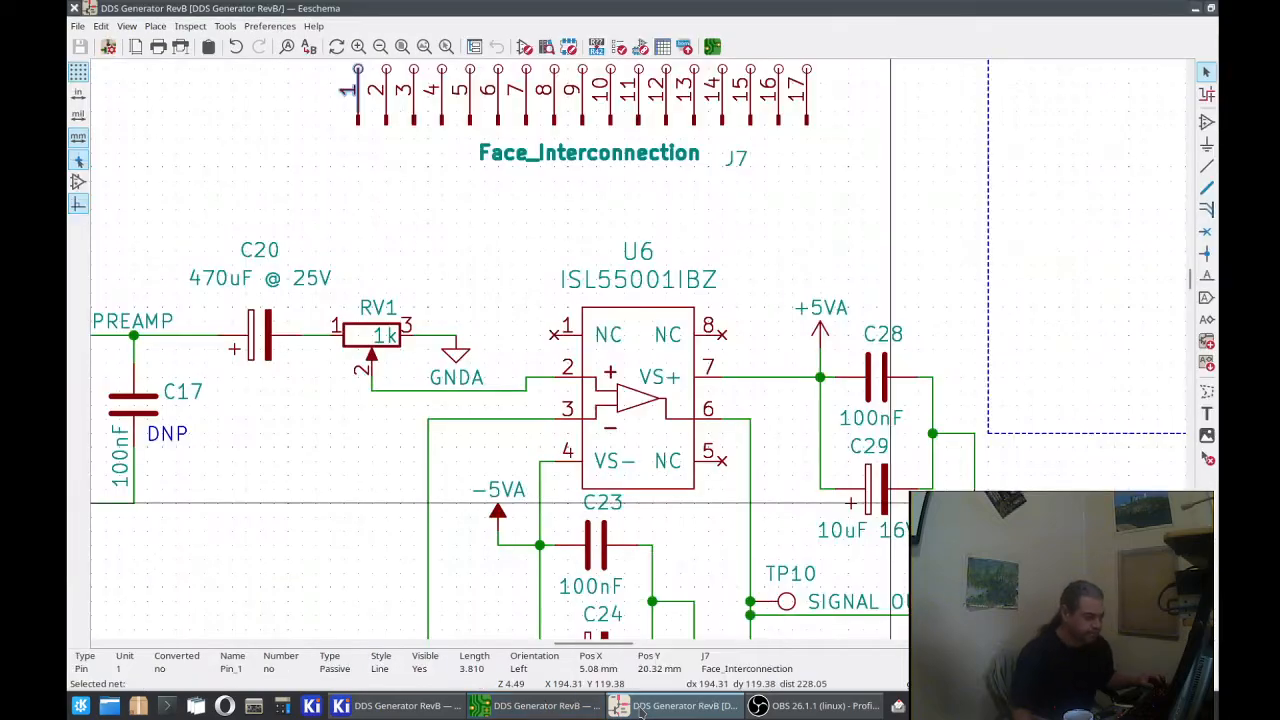
pyautogui.scroll(5, 540, 385)
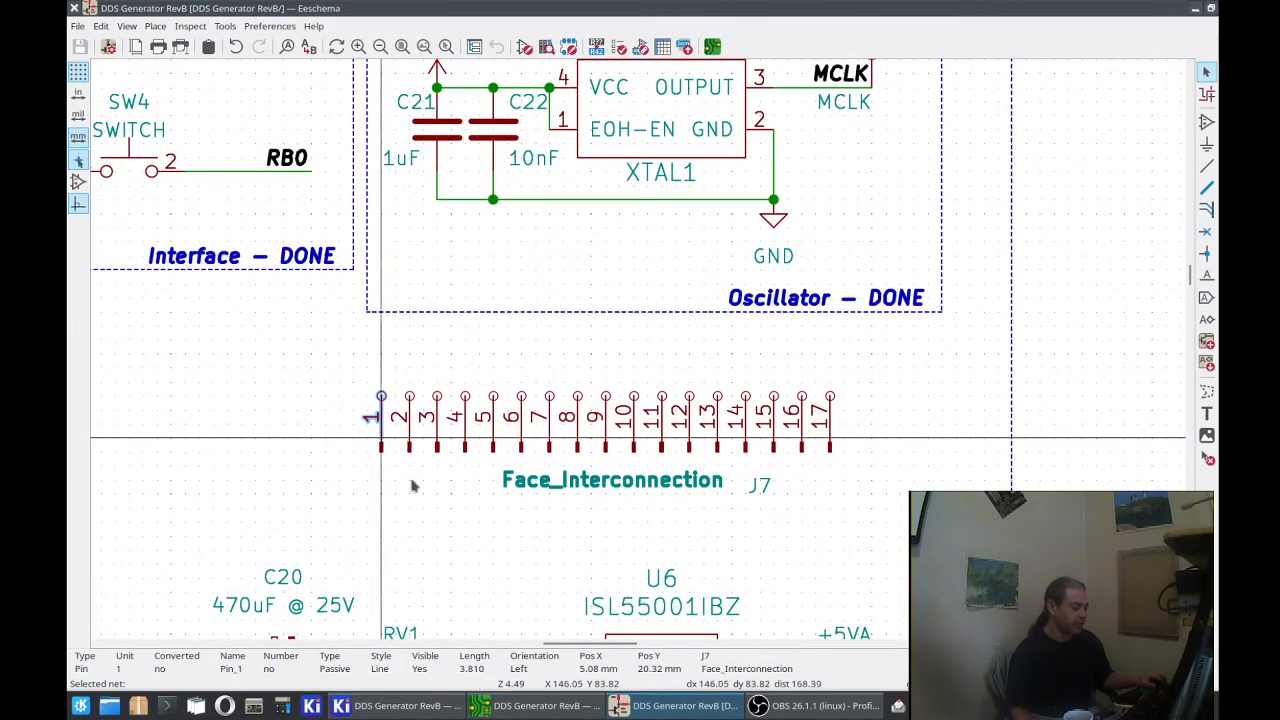
pyautogui.click(540, 706)
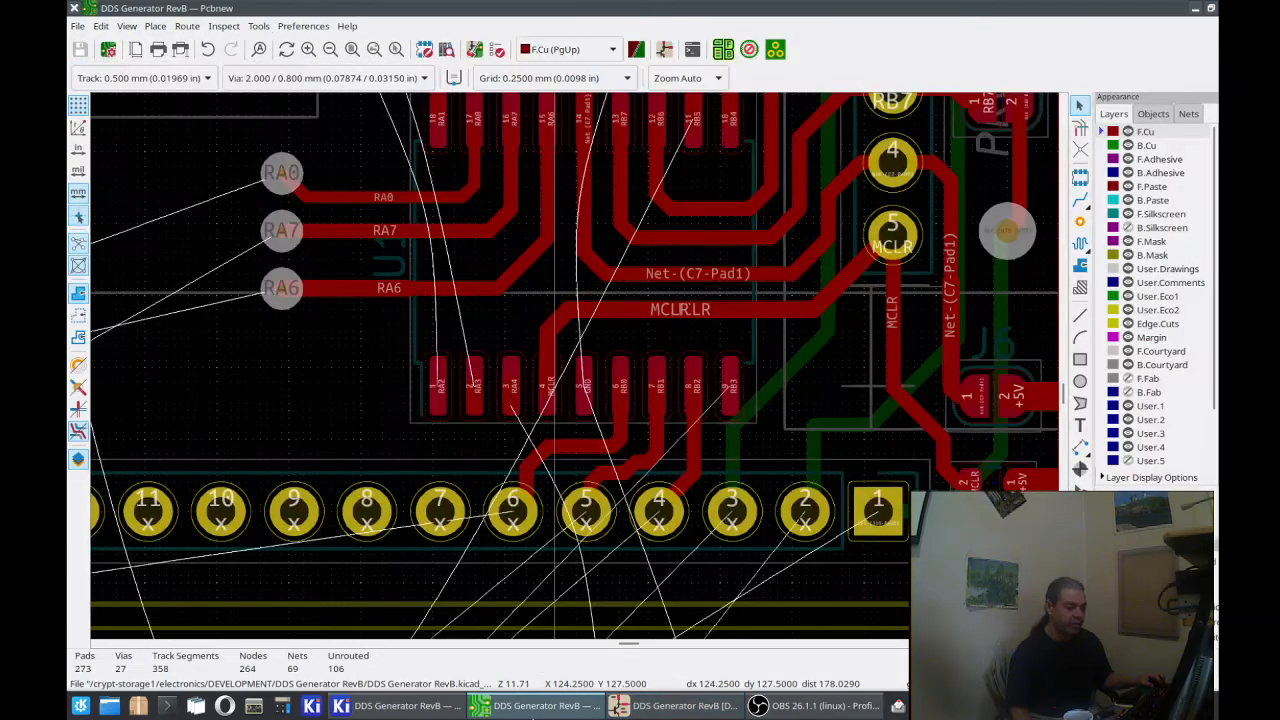
pyautogui.click(881, 513)
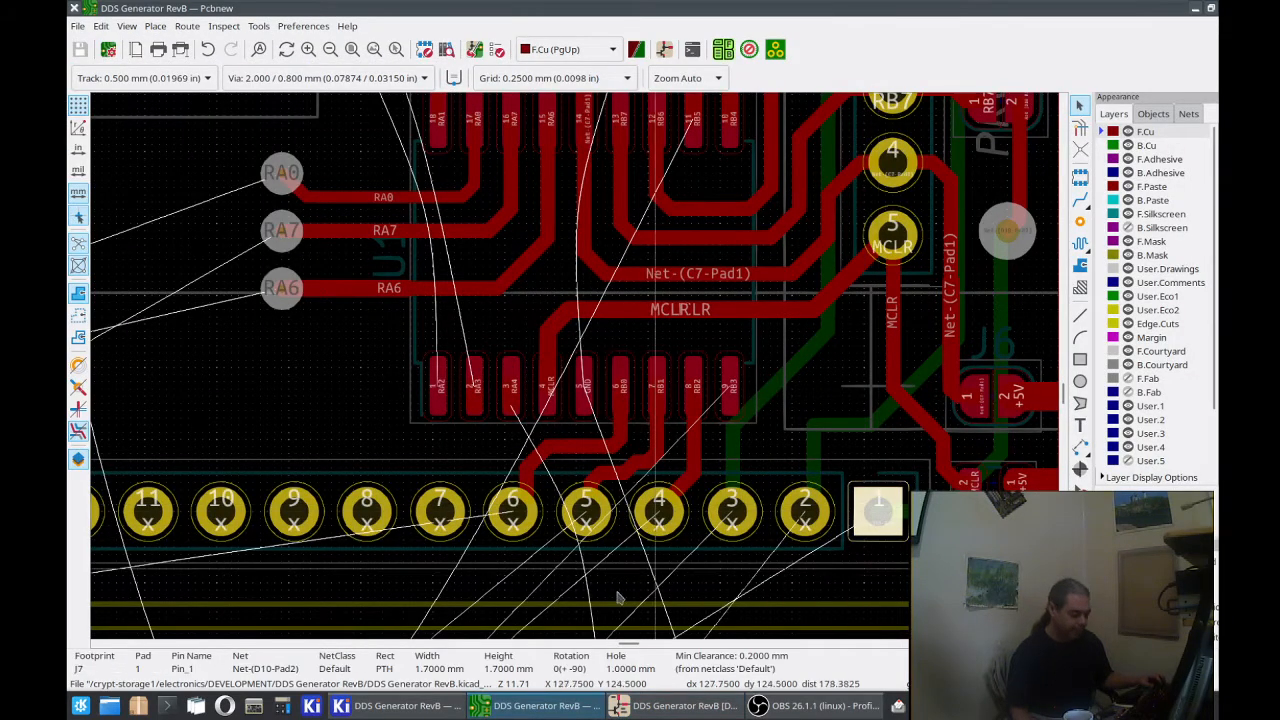
pyautogui.click(652, 708)
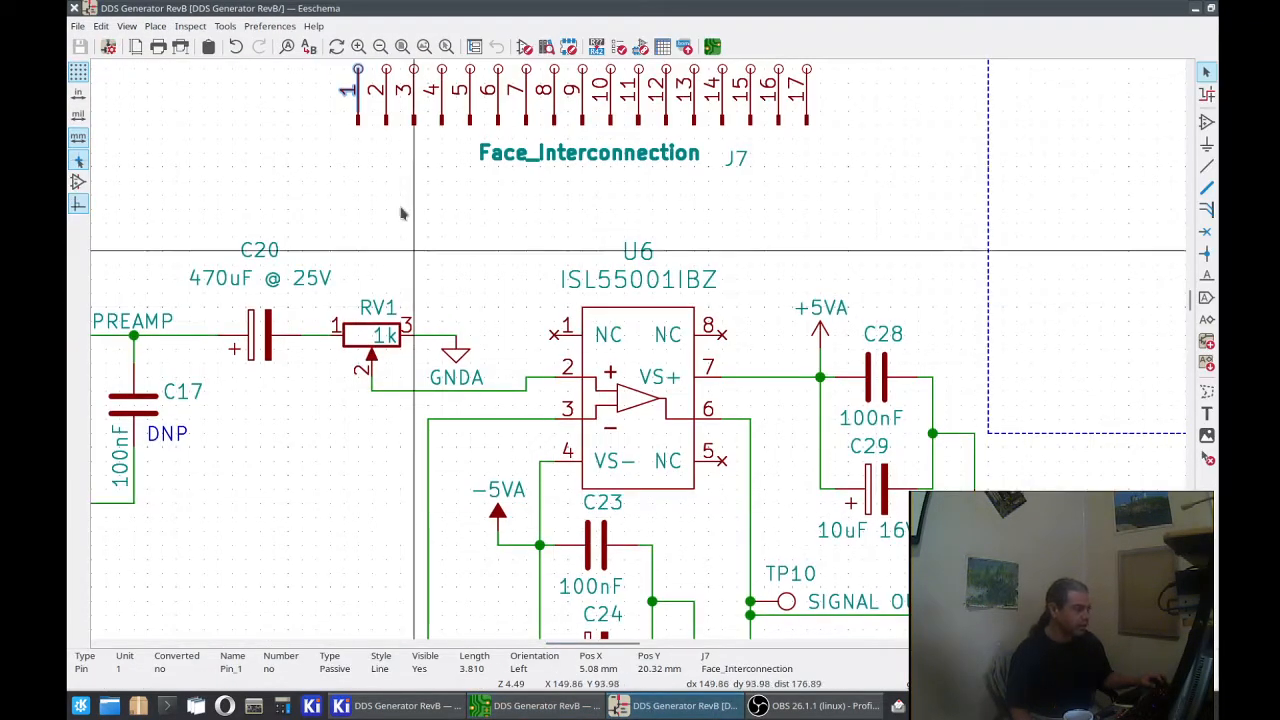
pyautogui.moveTo(366, 139); pyautogui.dragTo(372, 374, button='middle')
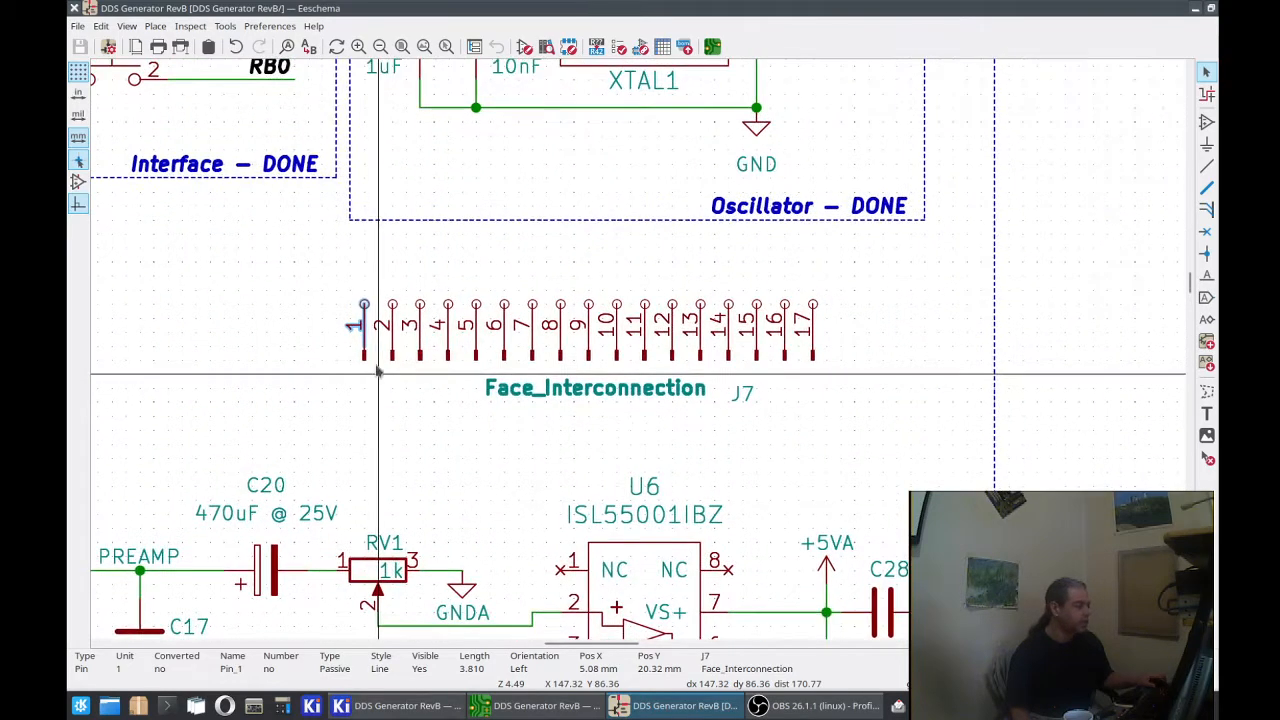
# Step: Preview the Update Schematic from PCB changes with and without net names, leaving net names included
pyautogui.click(220, 26)
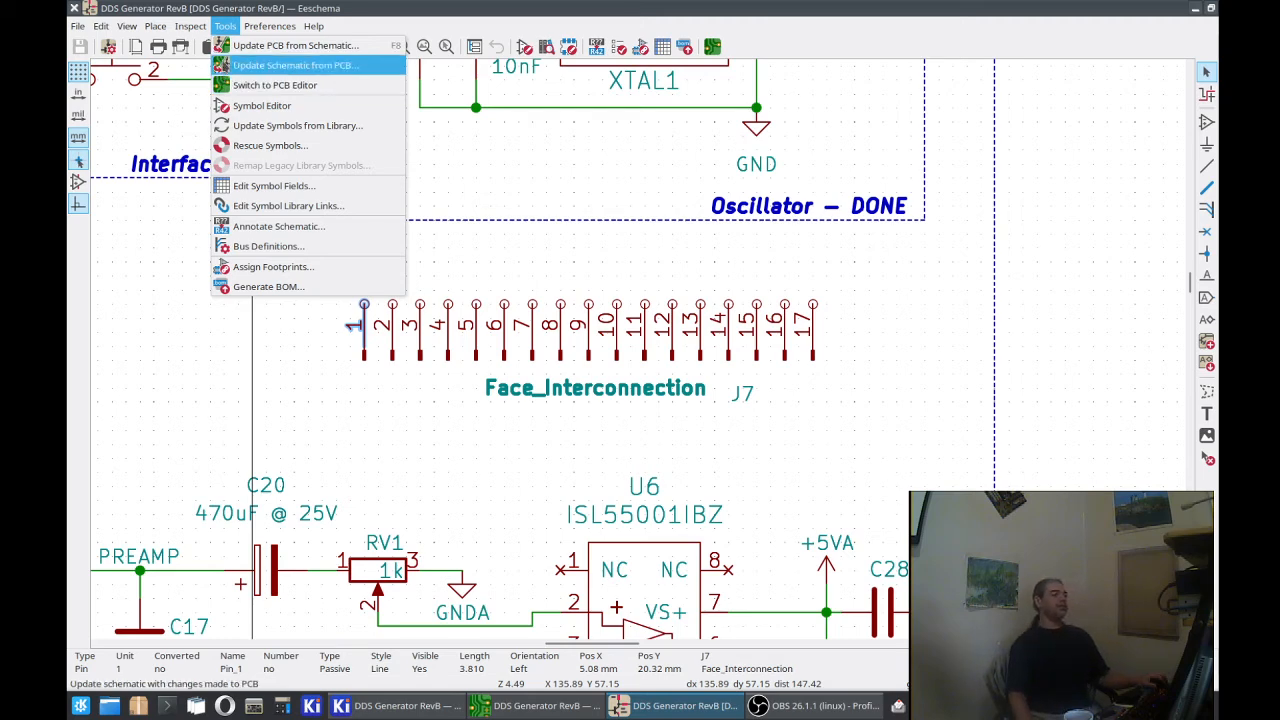
pyautogui.click(295, 65)
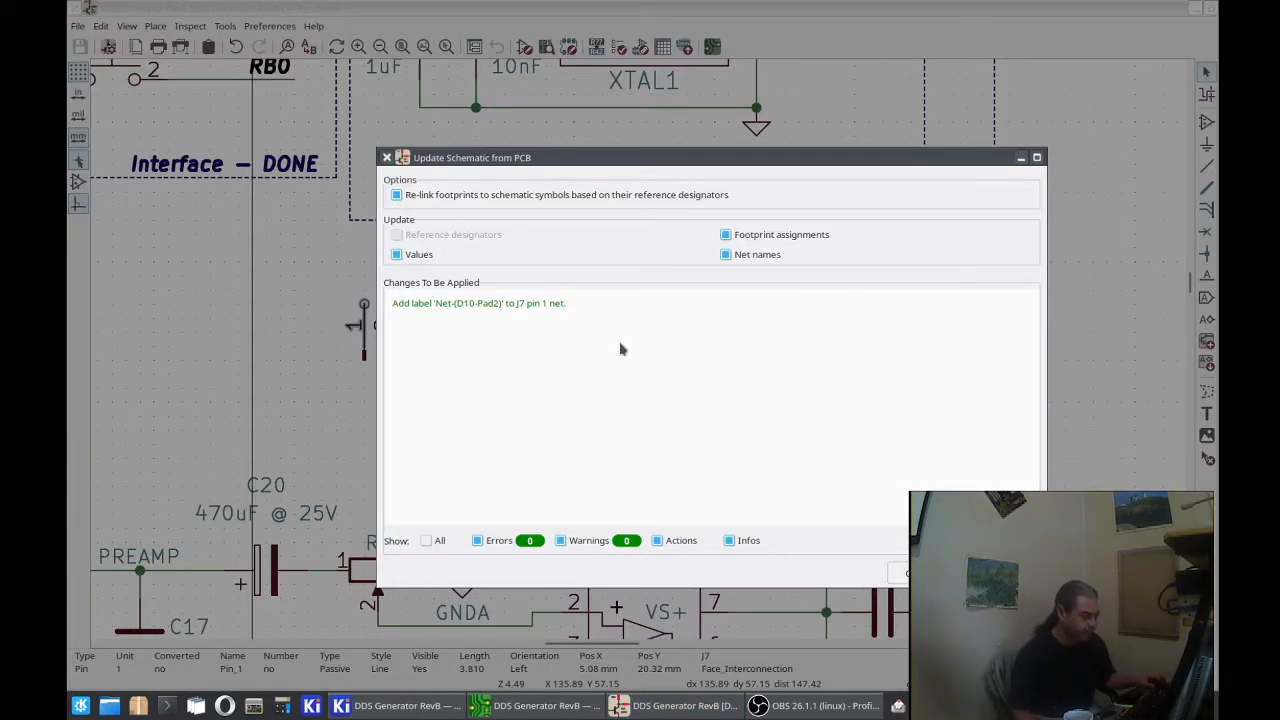
pyautogui.click(738, 258)
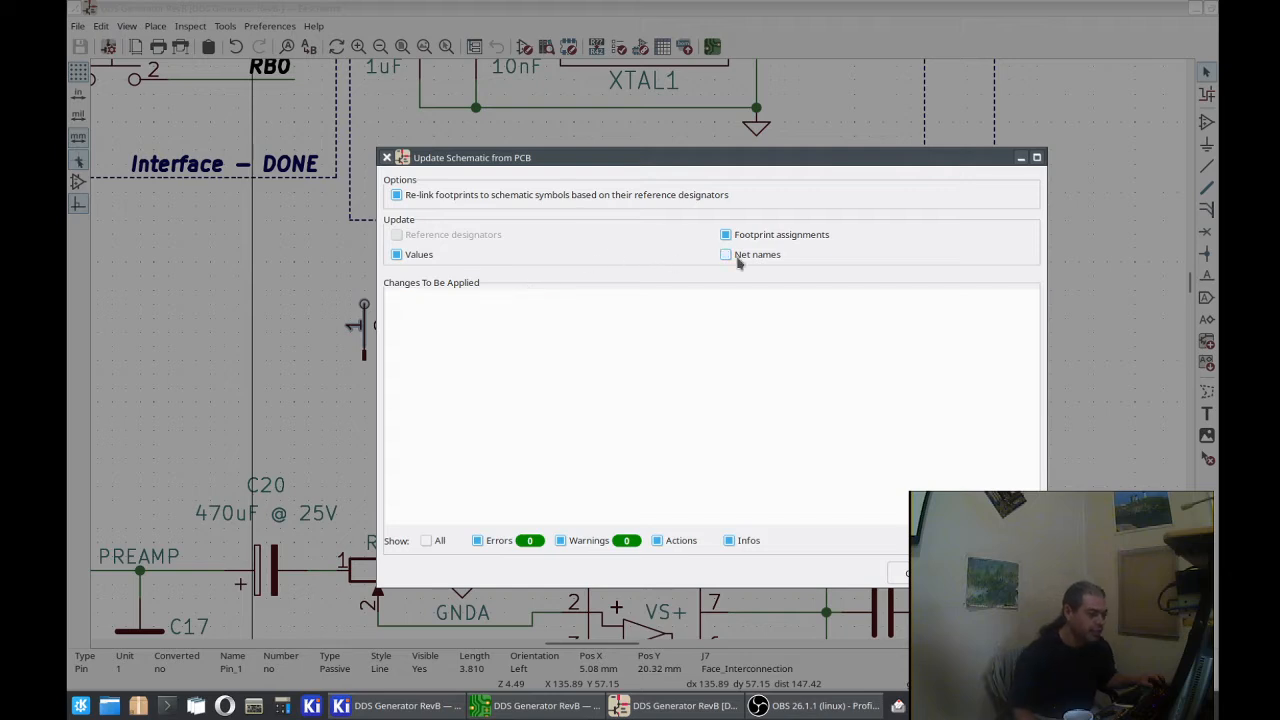
pyautogui.click(738, 258)
pyautogui.click(738, 258)
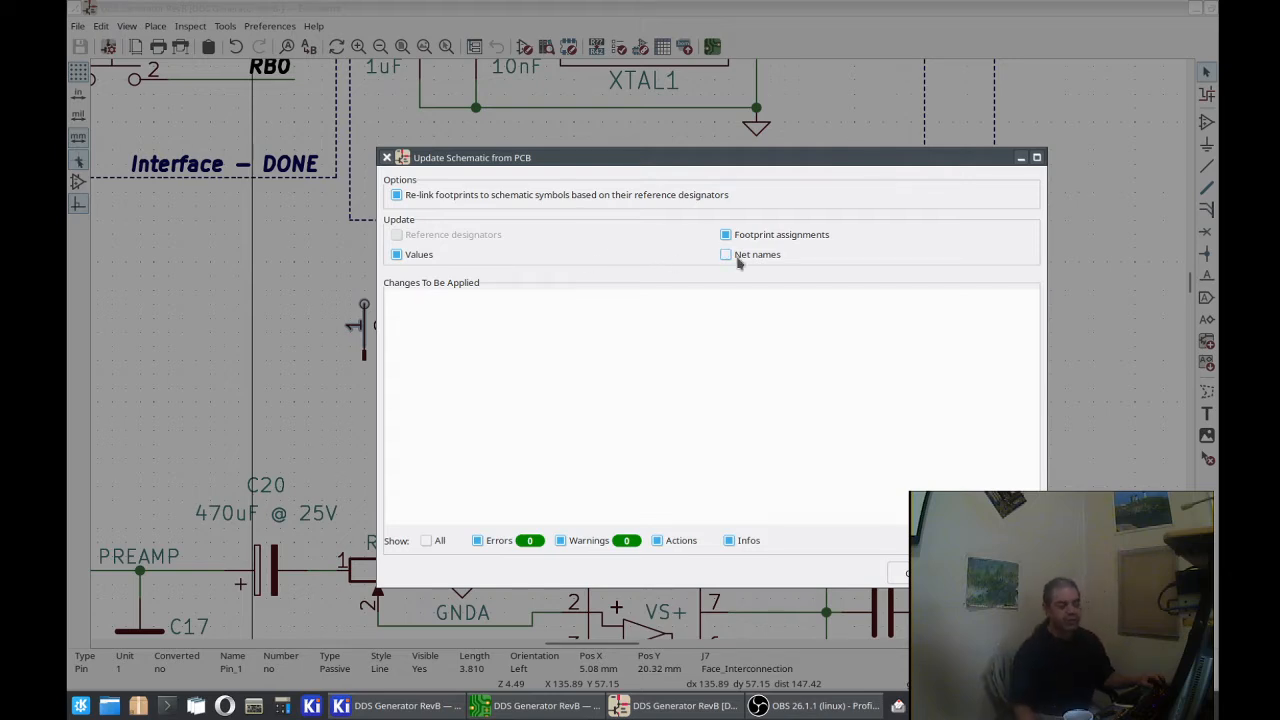
pyautogui.click(738, 258)
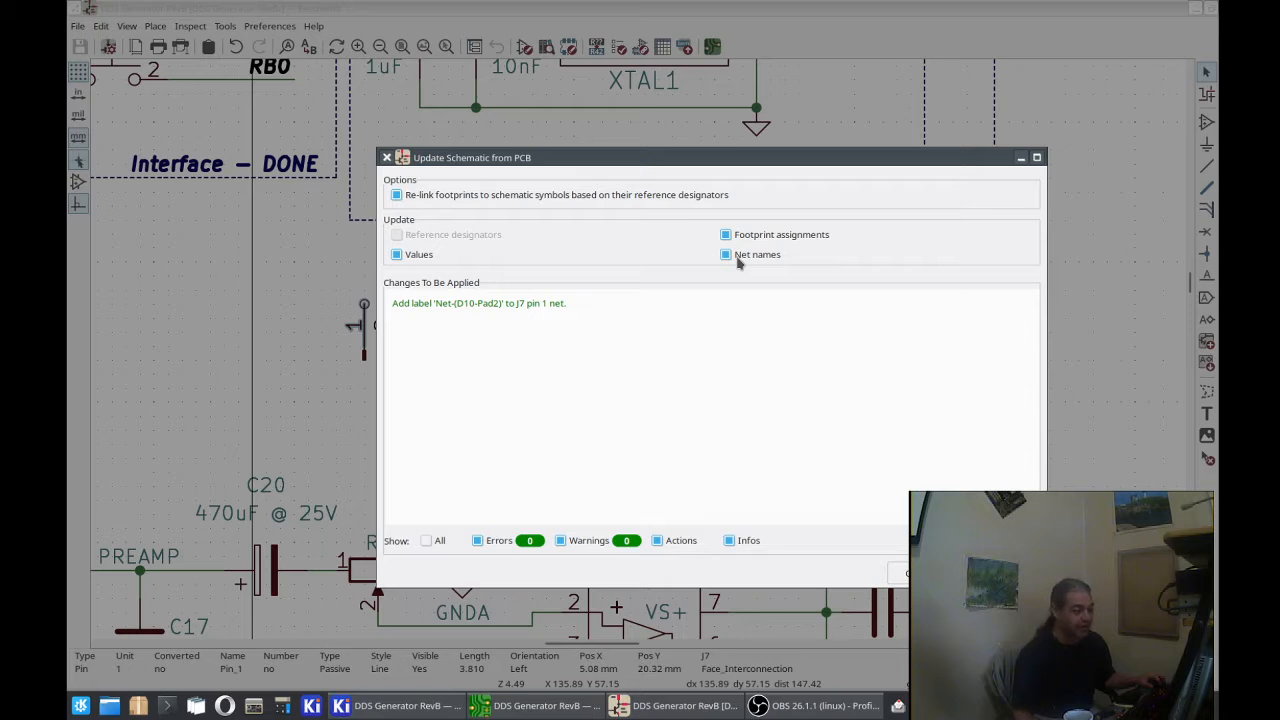
pyautogui.click(738, 258)
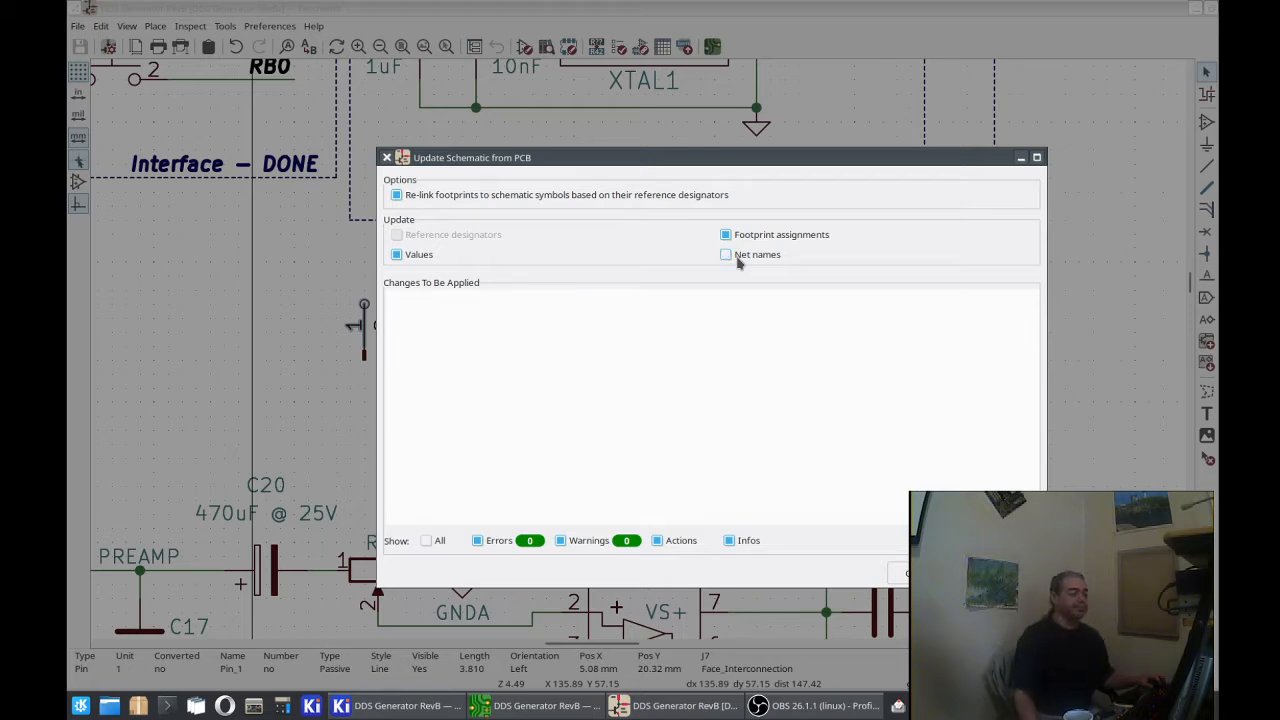
pyautogui.click(738, 258)
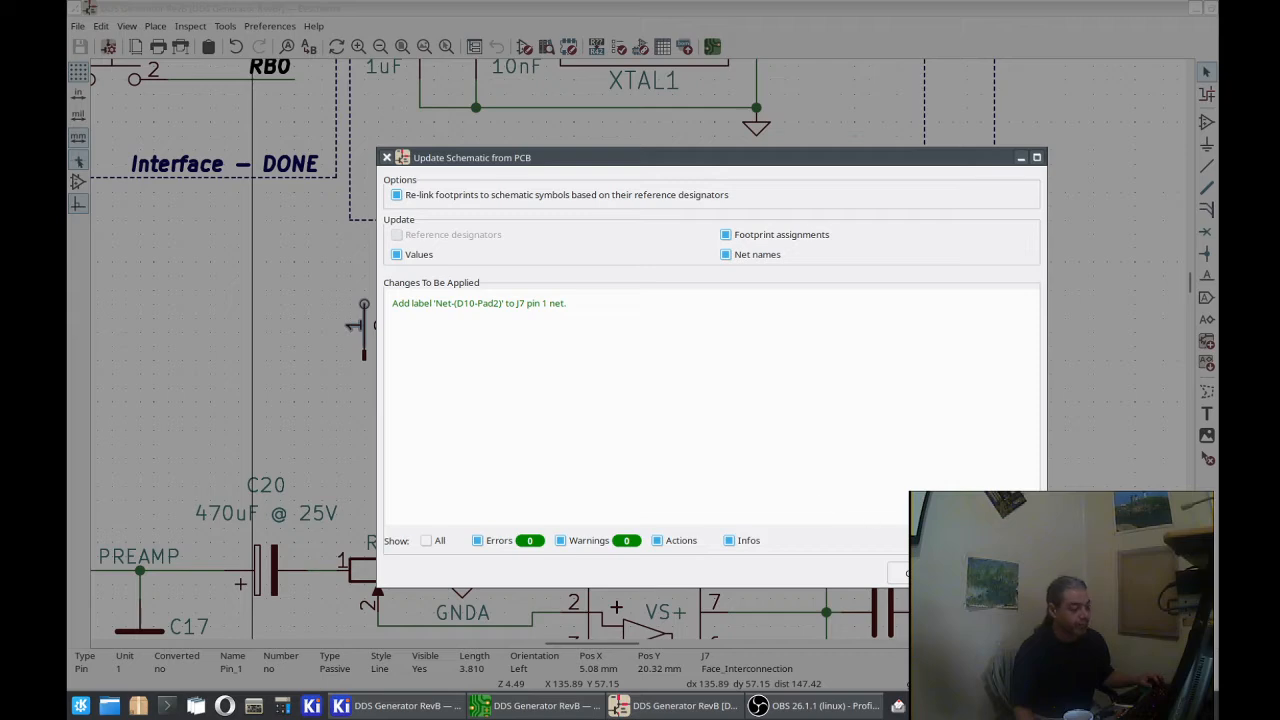
# Step: Apply the update from the PCB to the schematic, adding the label Net-(D10-Pad2) to J7 pin 1, and close the dialog
pyautogui.click(922, 573)
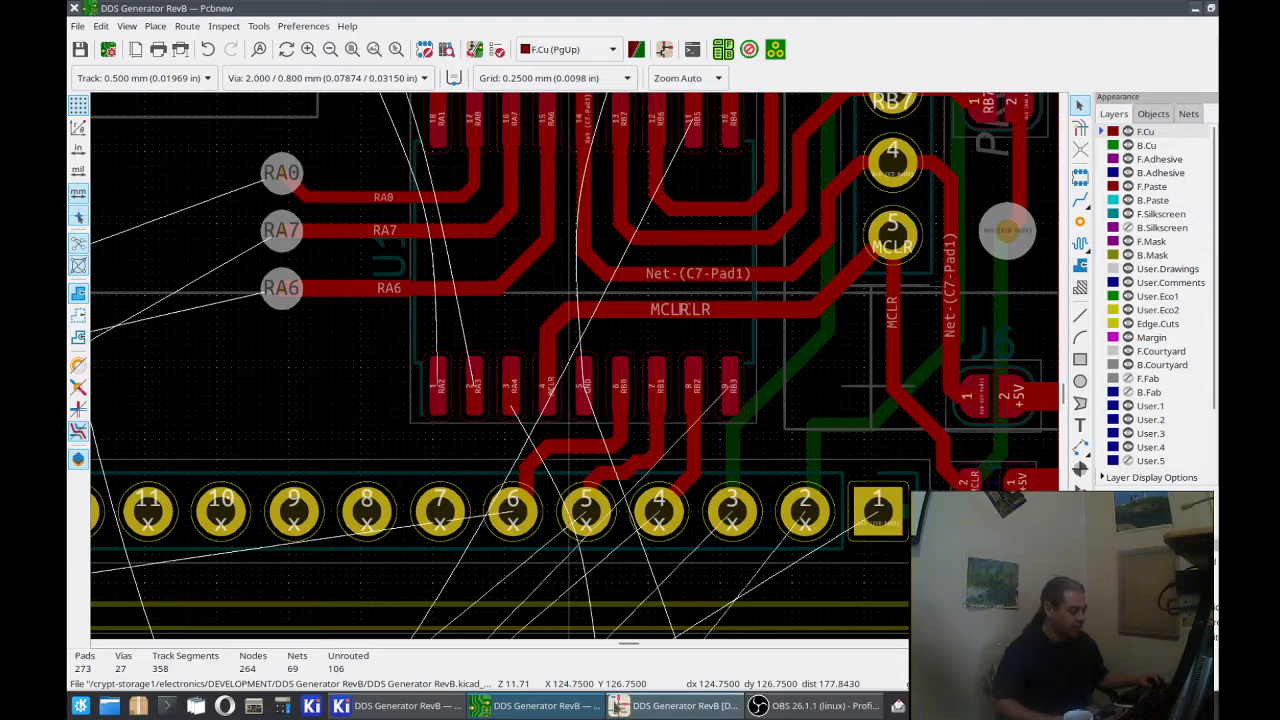
pyautogui.click(570, 703)
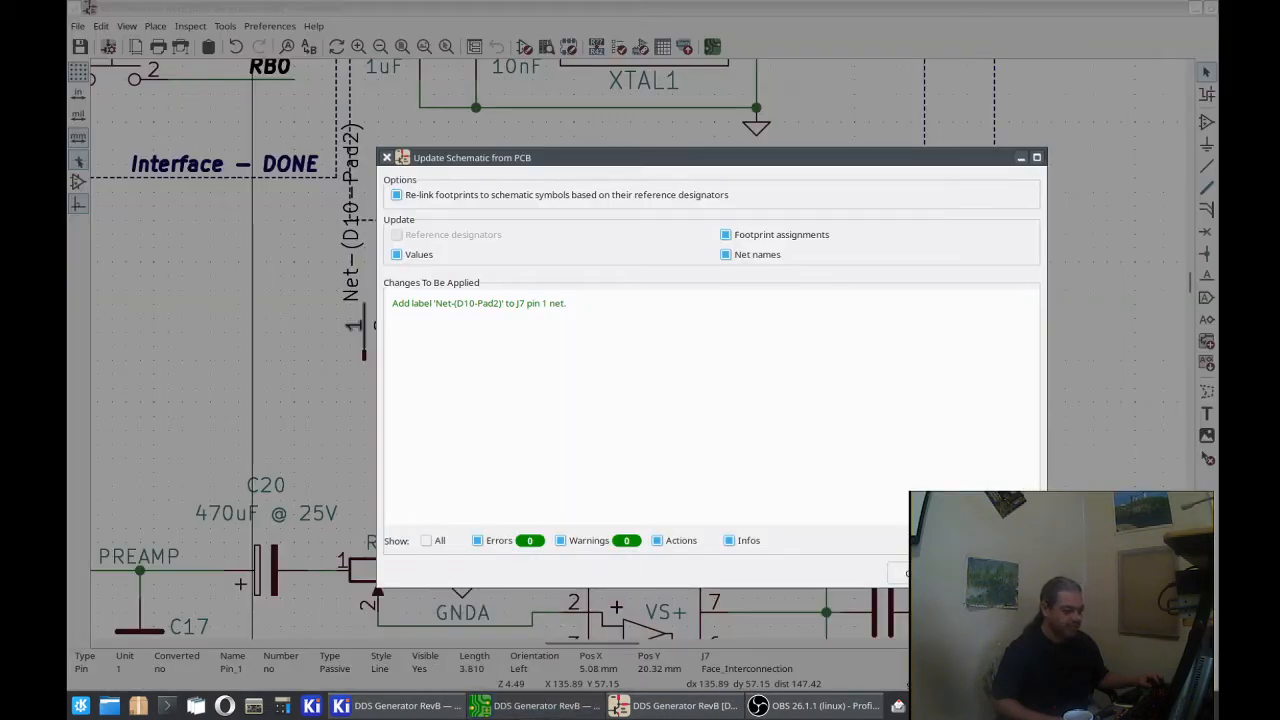
pyautogui.click(918, 573)
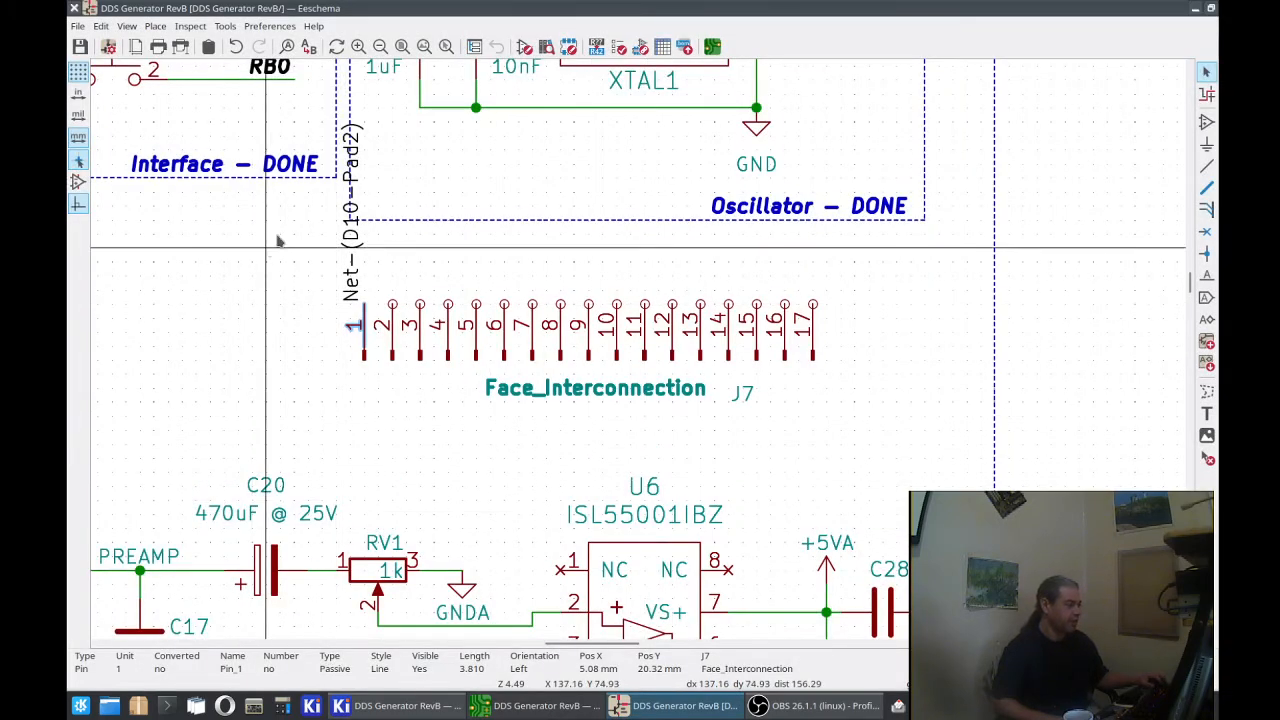
# Step: Inspect the properties of the Net-(D10-Pad2) label at J7 pin 1 without changing them
pyautogui.click(349, 264)
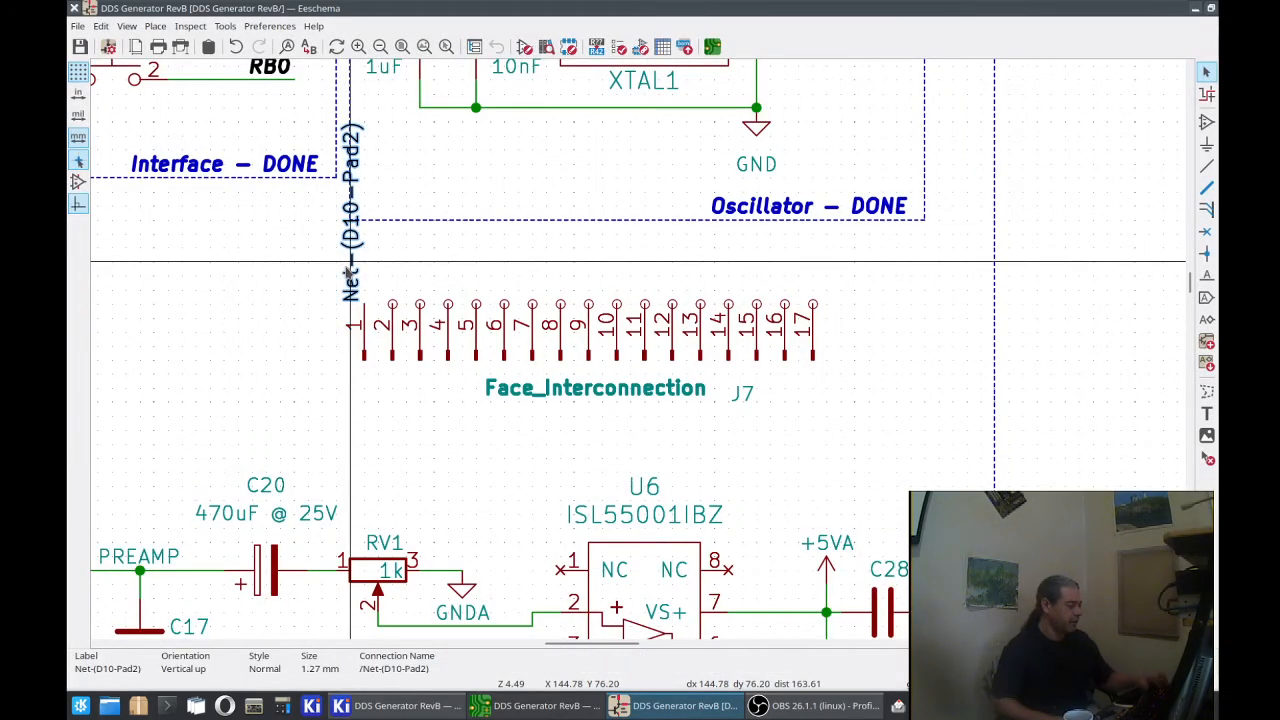
pyautogui.doubleClick(349, 270)
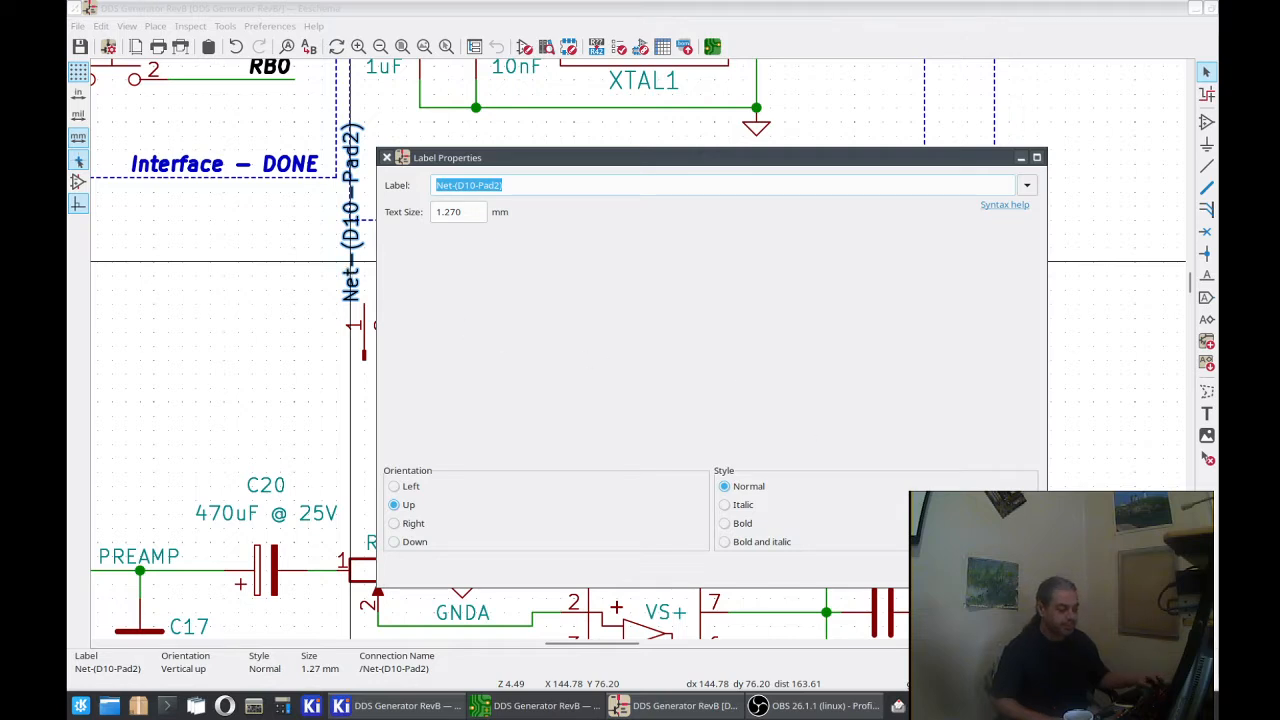
pyautogui.press('Escape')
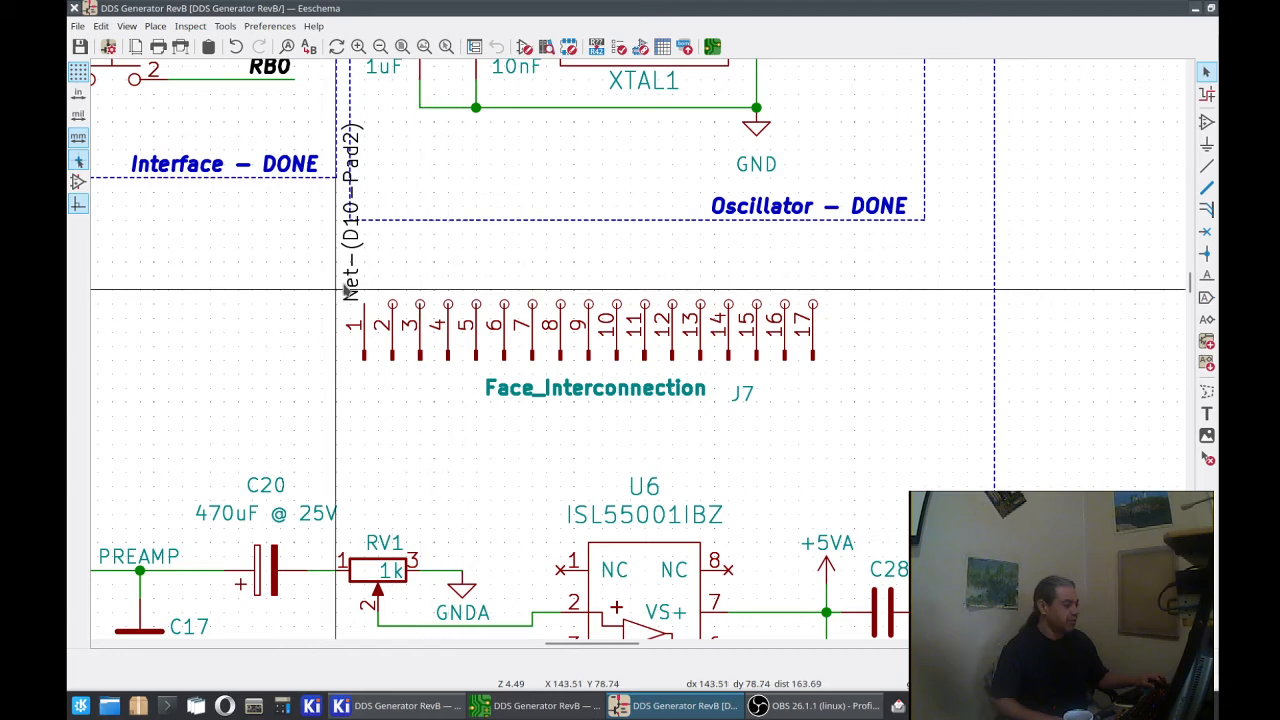
# Step: Move the Net-(D10-Pad2) label from J7 pin 1 to pin 5 and save the schematic
pyautogui.press('m')
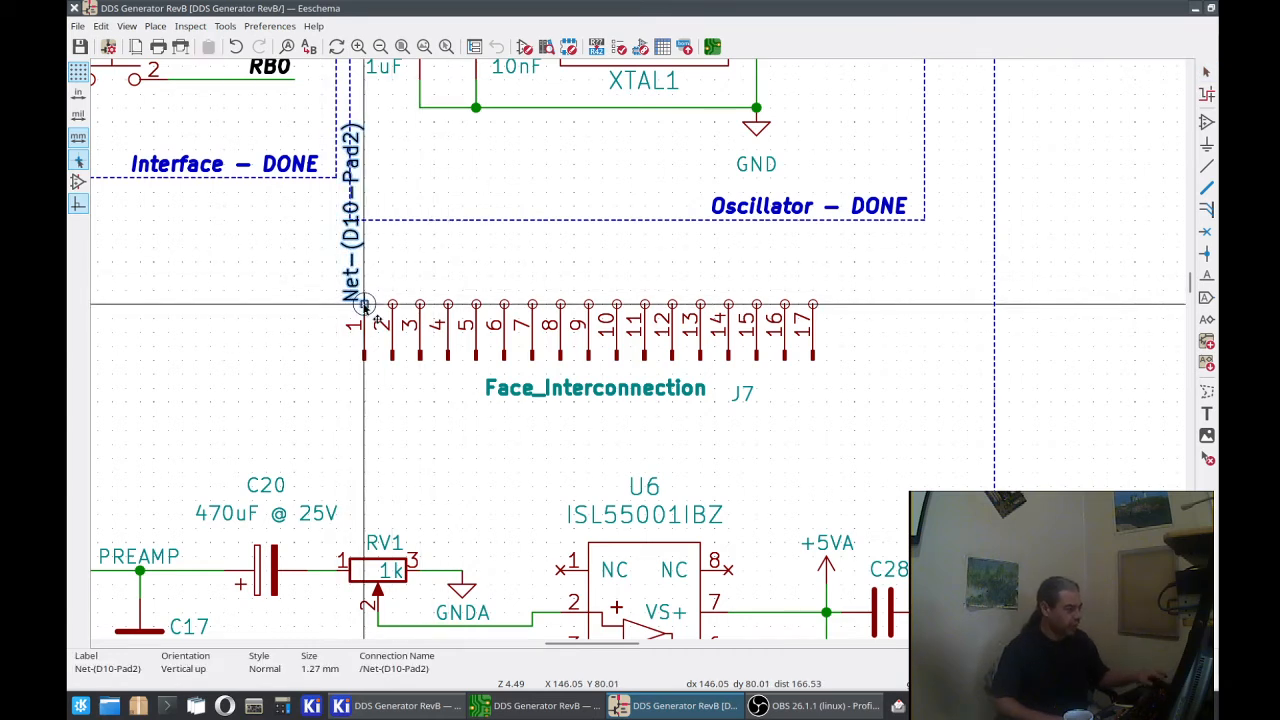
pyautogui.click(476, 304)
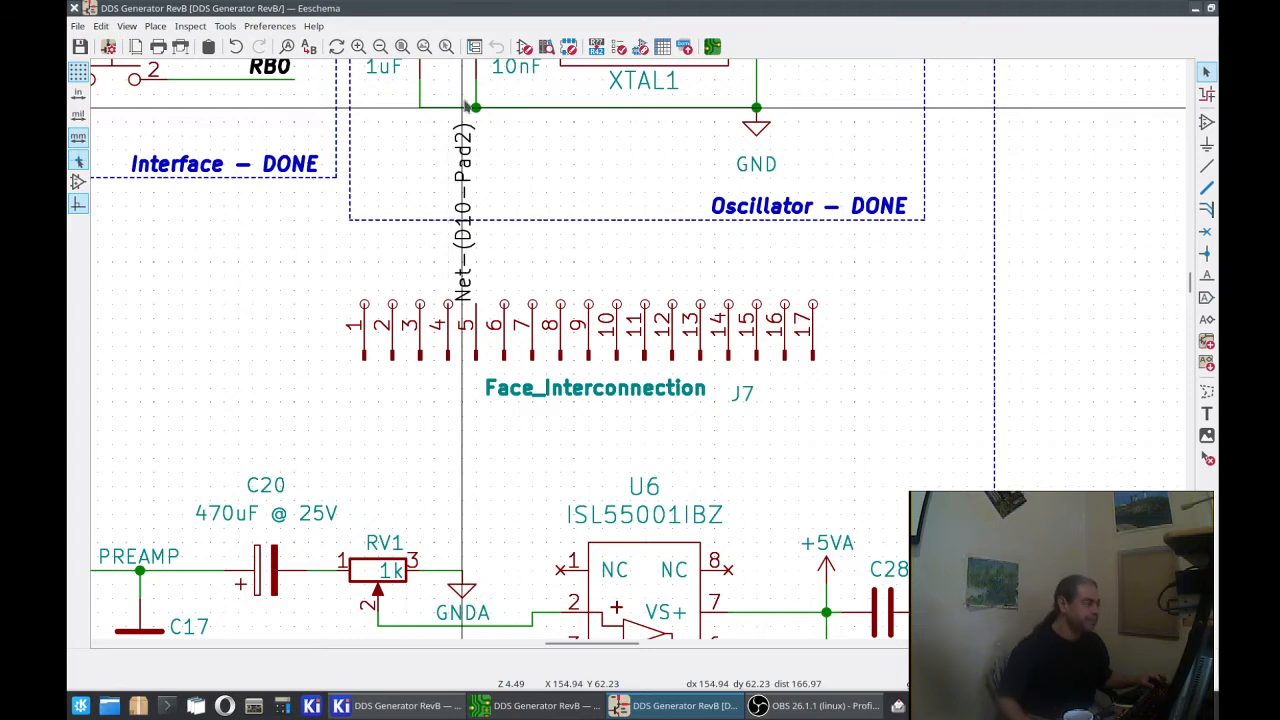
pyautogui.click(80, 47)
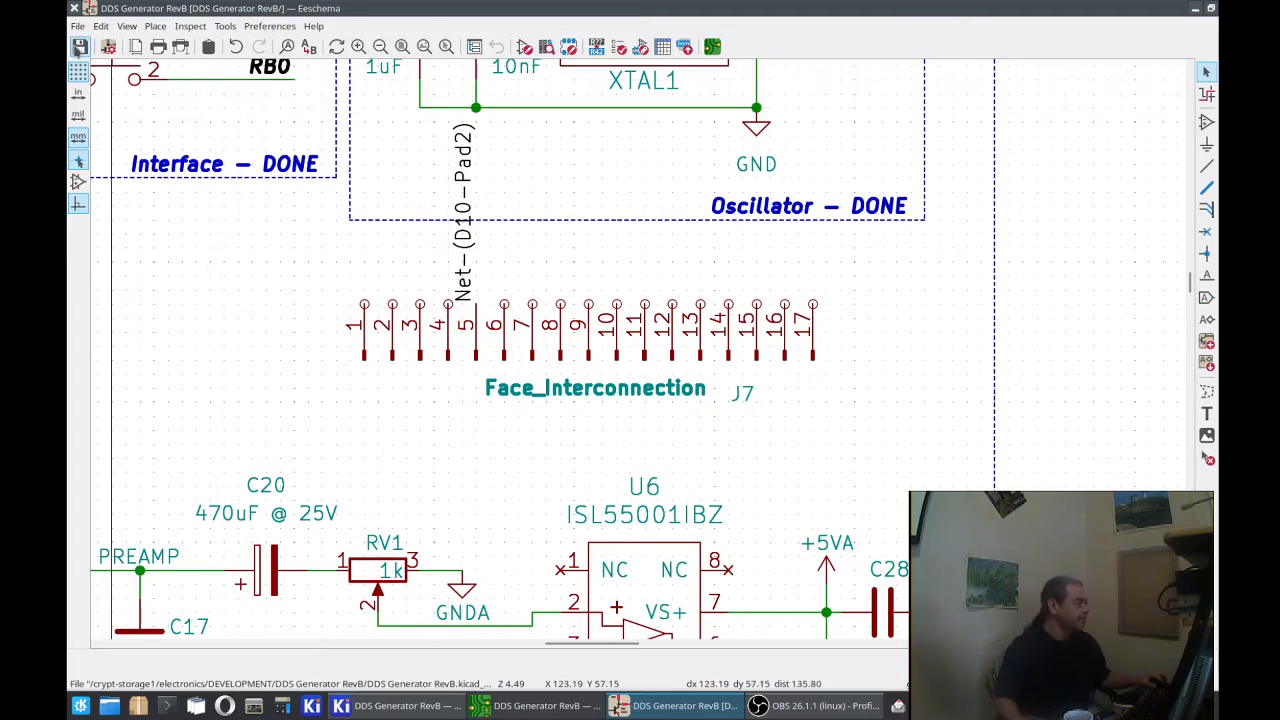
# Step: Export the schematic's netlist in the default Pcbnew format as DDS Generator RevB.net in the project folder
pyautogui.click(79, 27)
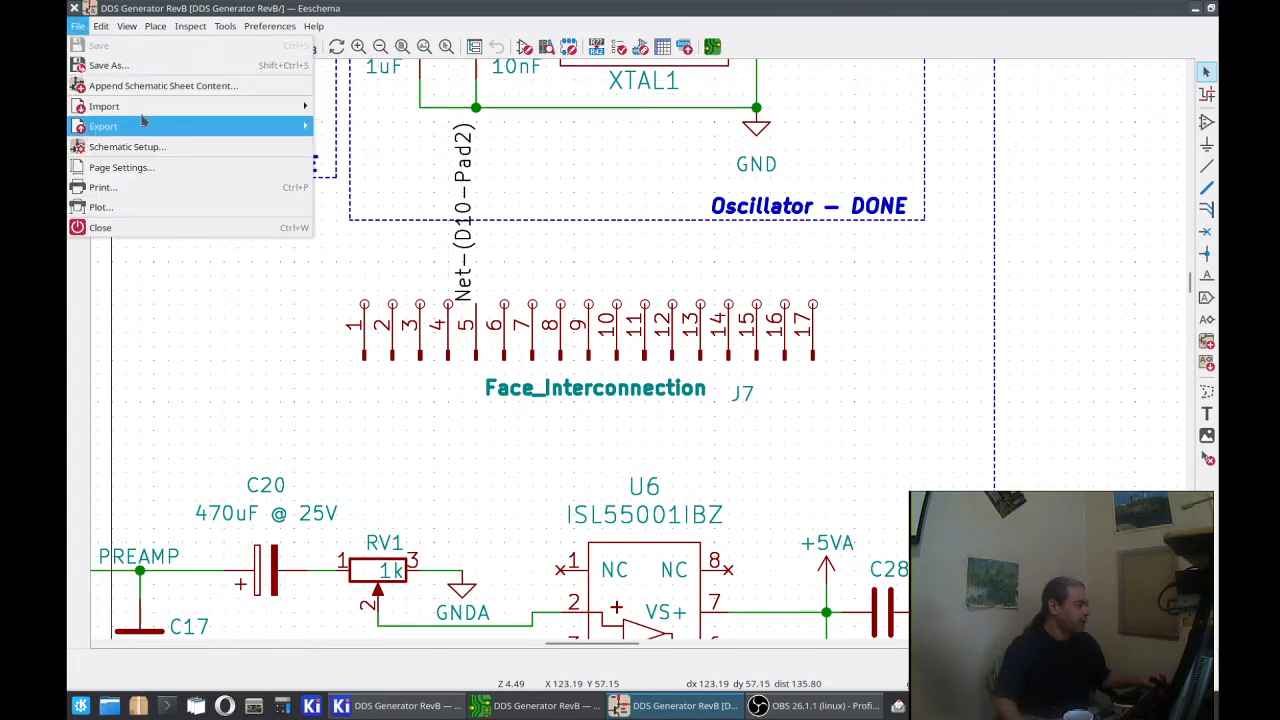
pyautogui.moveTo(222, 115)
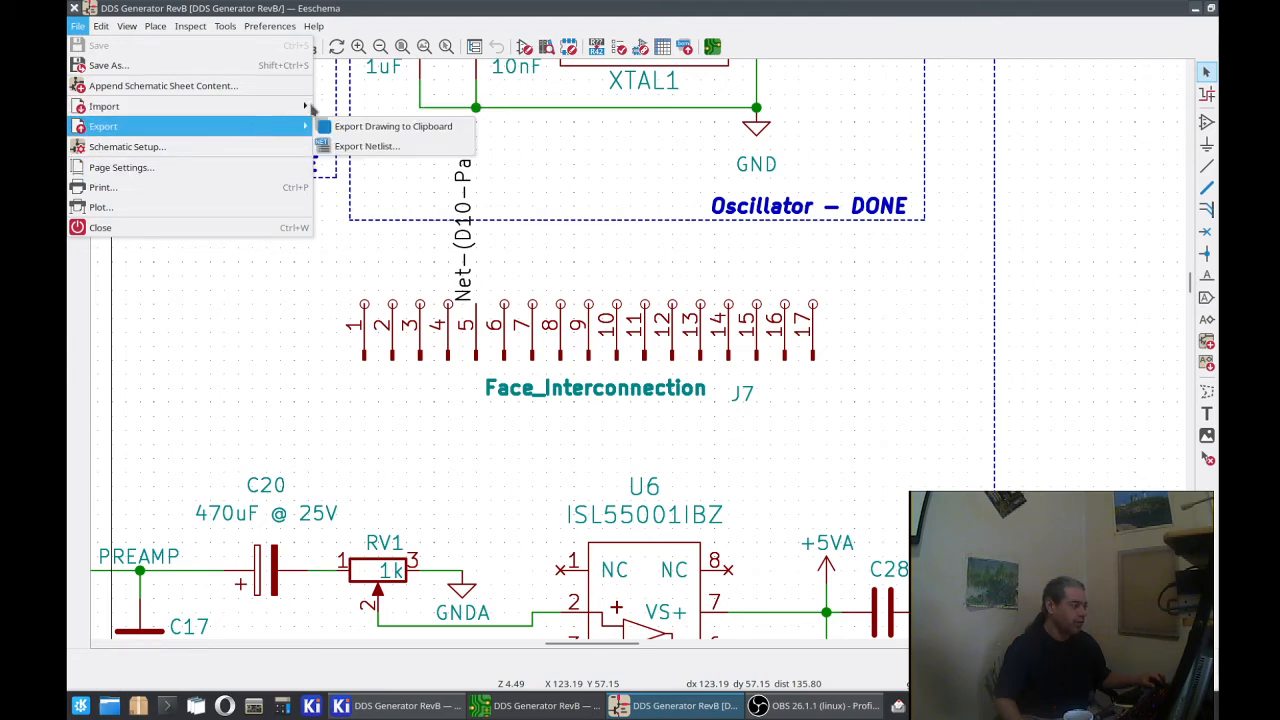
pyautogui.click(356, 147)
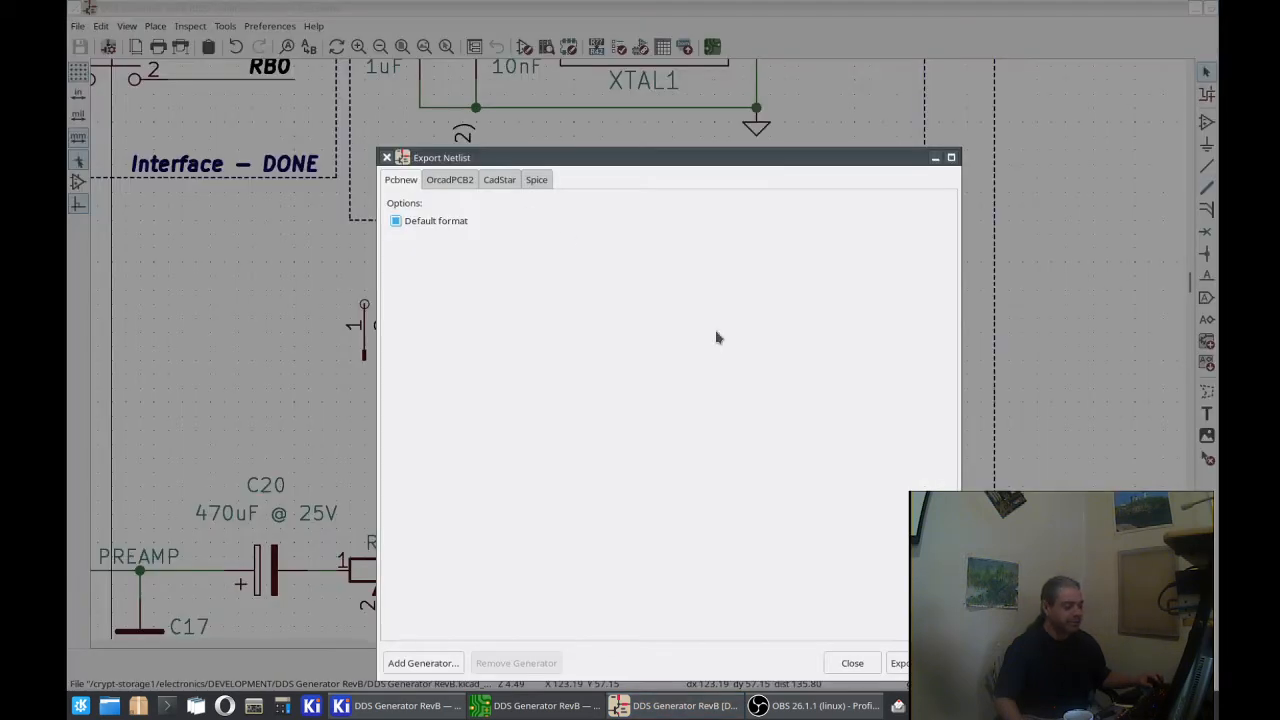
pyautogui.click(918, 663)
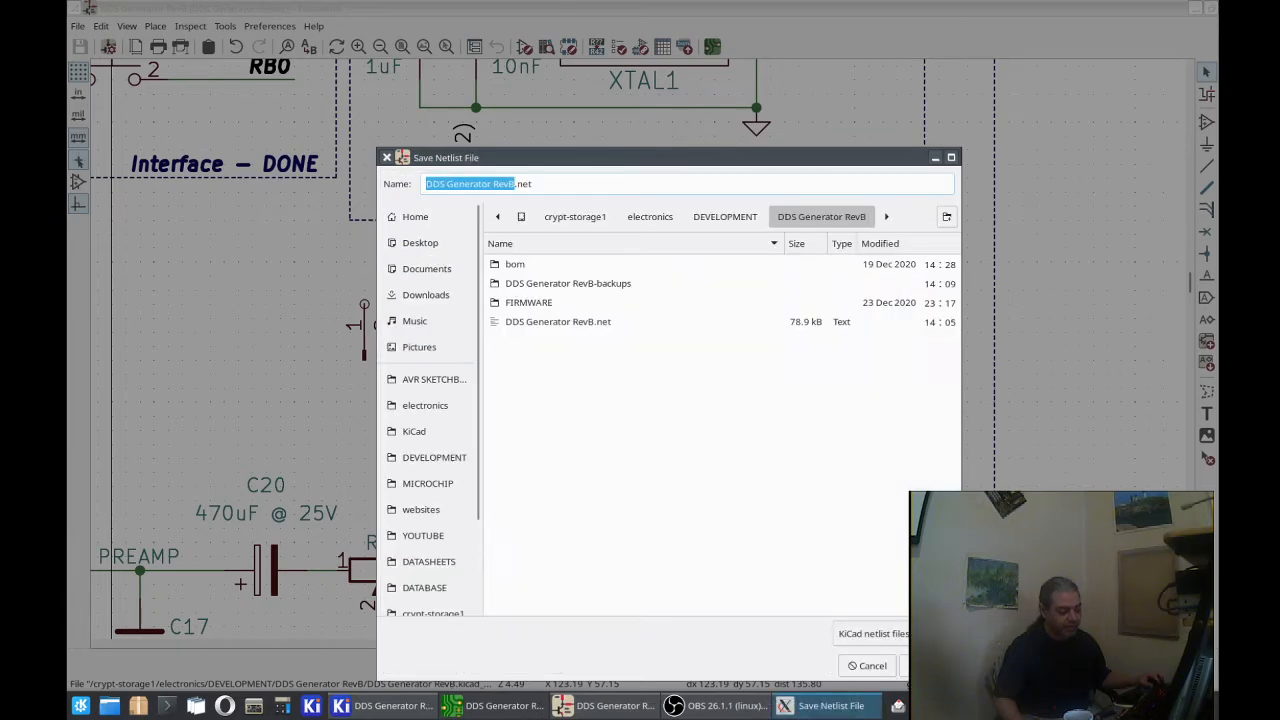
pyautogui.press('Return')
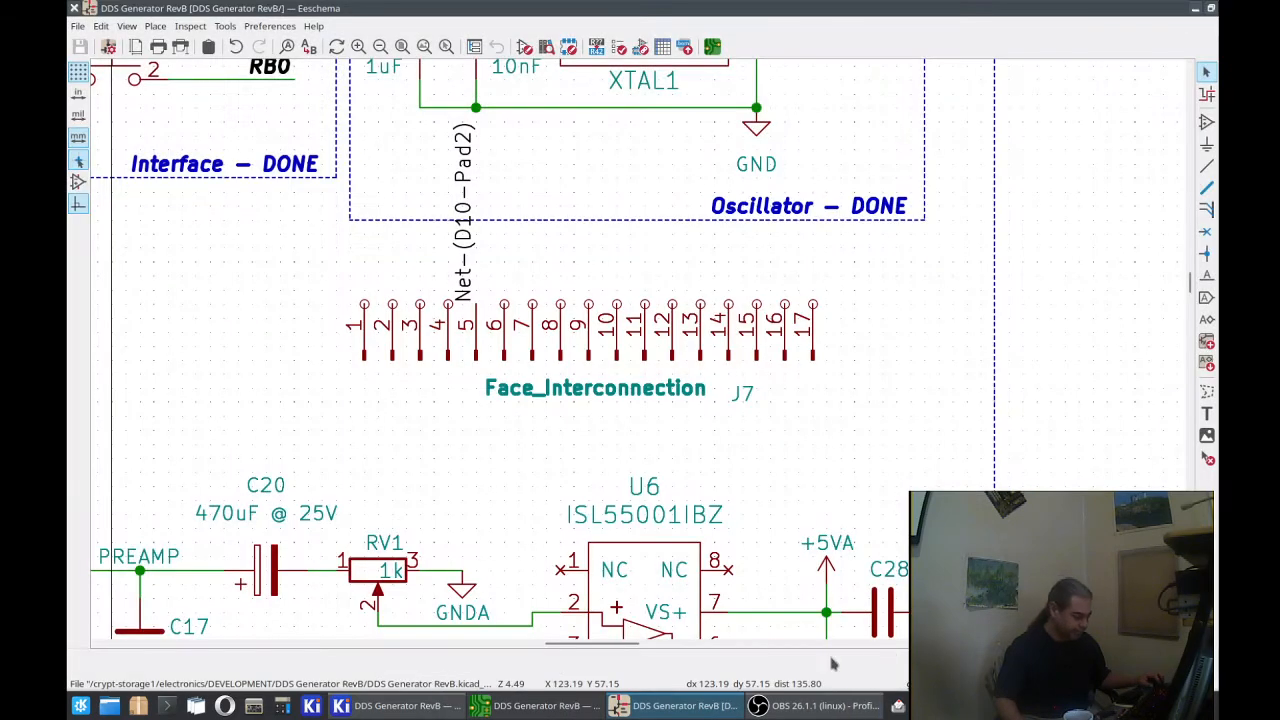
# Step: Switch to the PCB editor and update the board from the schematic, deleting footprints with no symbols and replacing footprints with those specified there
pyautogui.moveTo(515, 706)
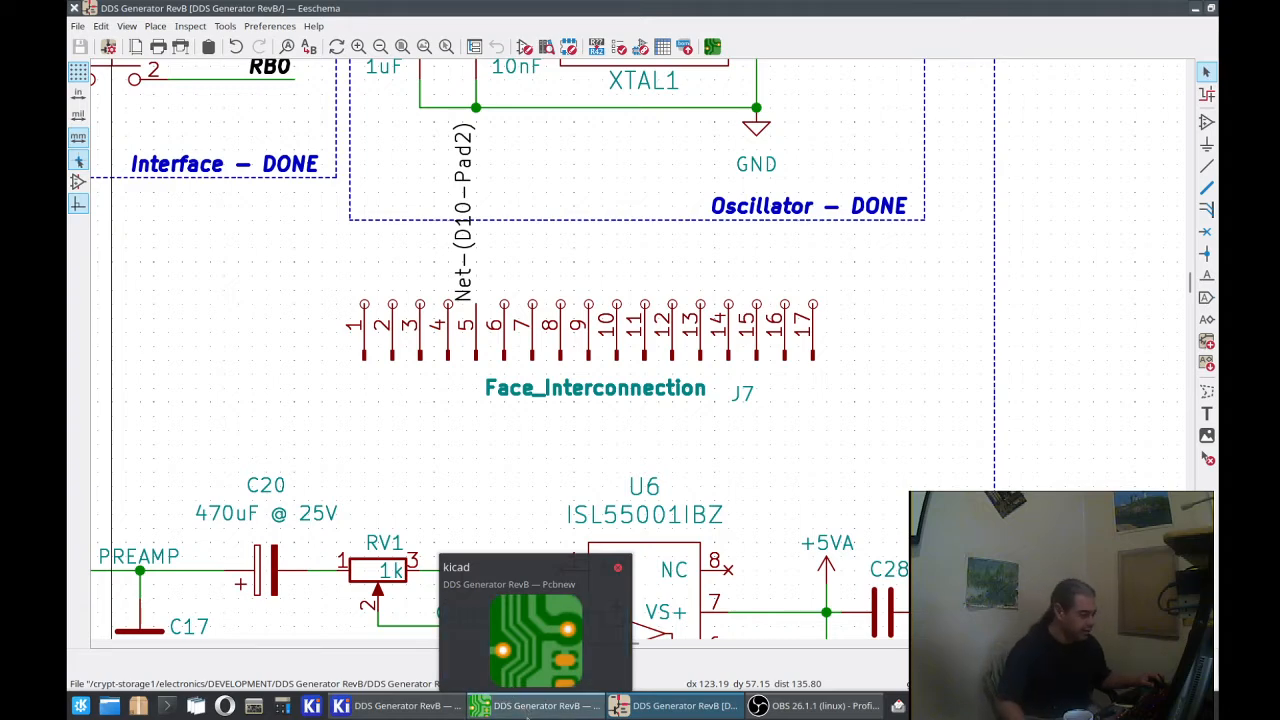
pyautogui.click(527, 712)
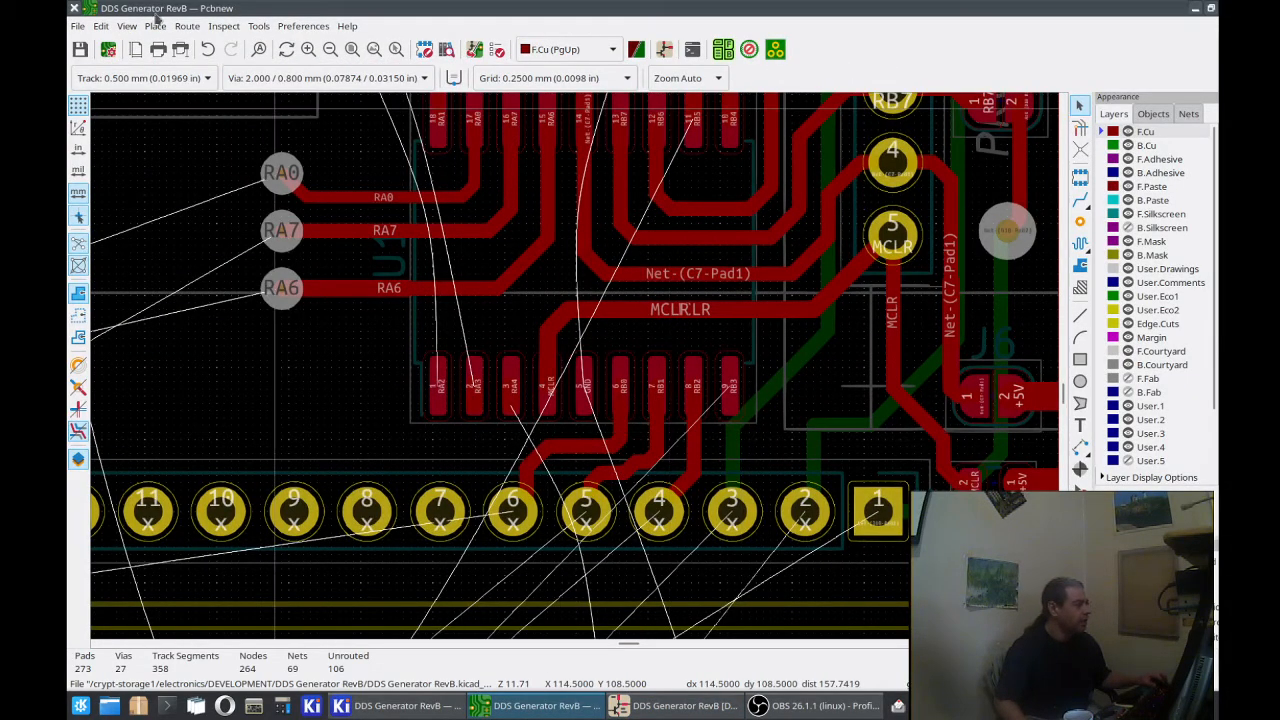
pyautogui.click(262, 27)
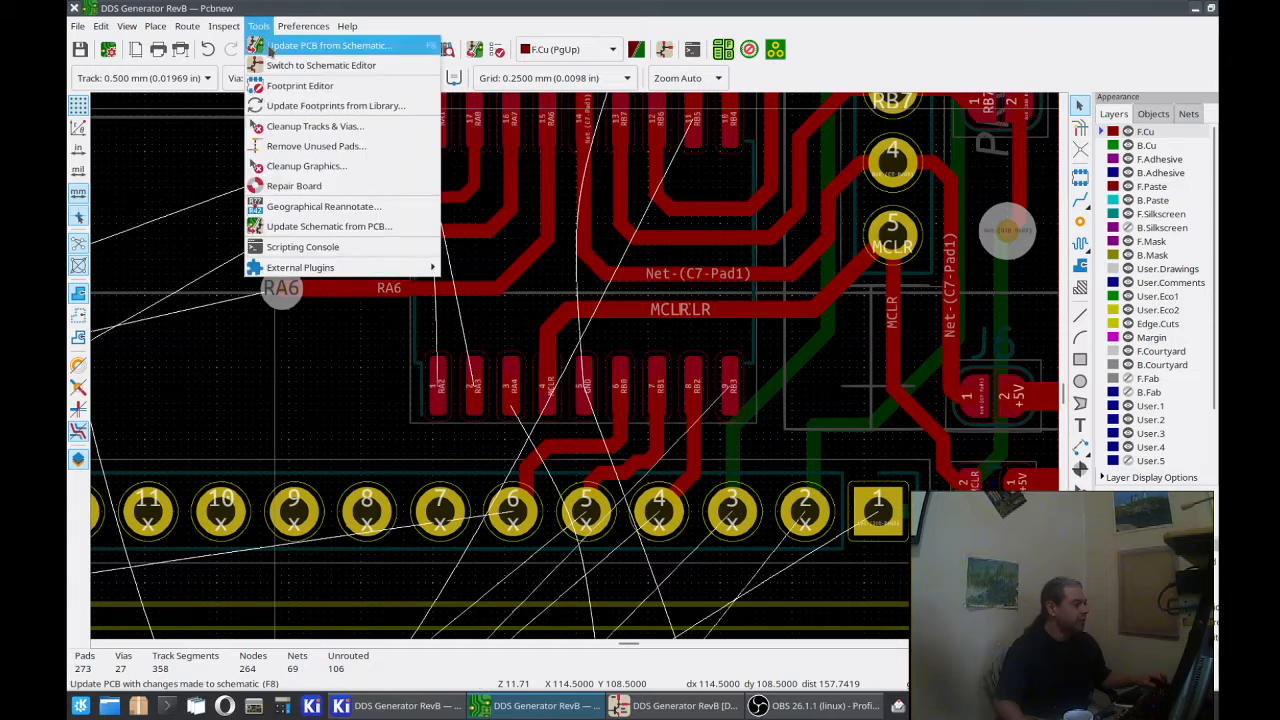
pyautogui.click(258, 47)
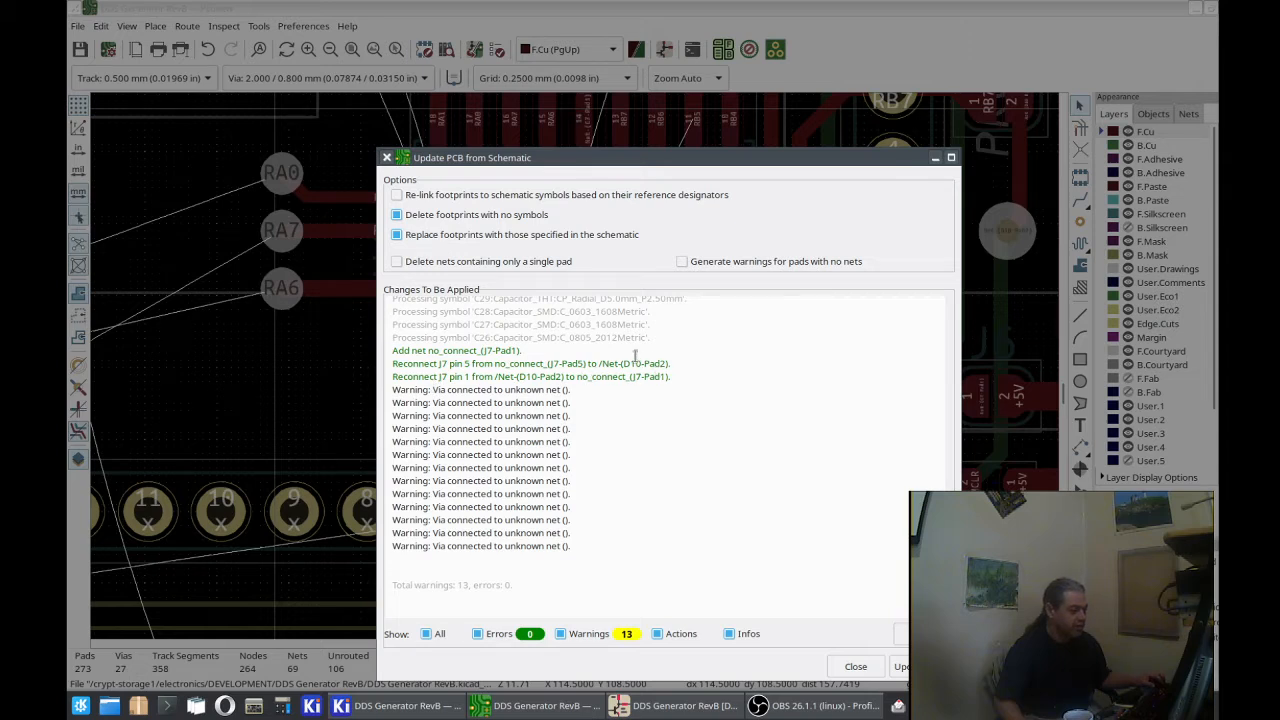
pyautogui.click(900, 668)
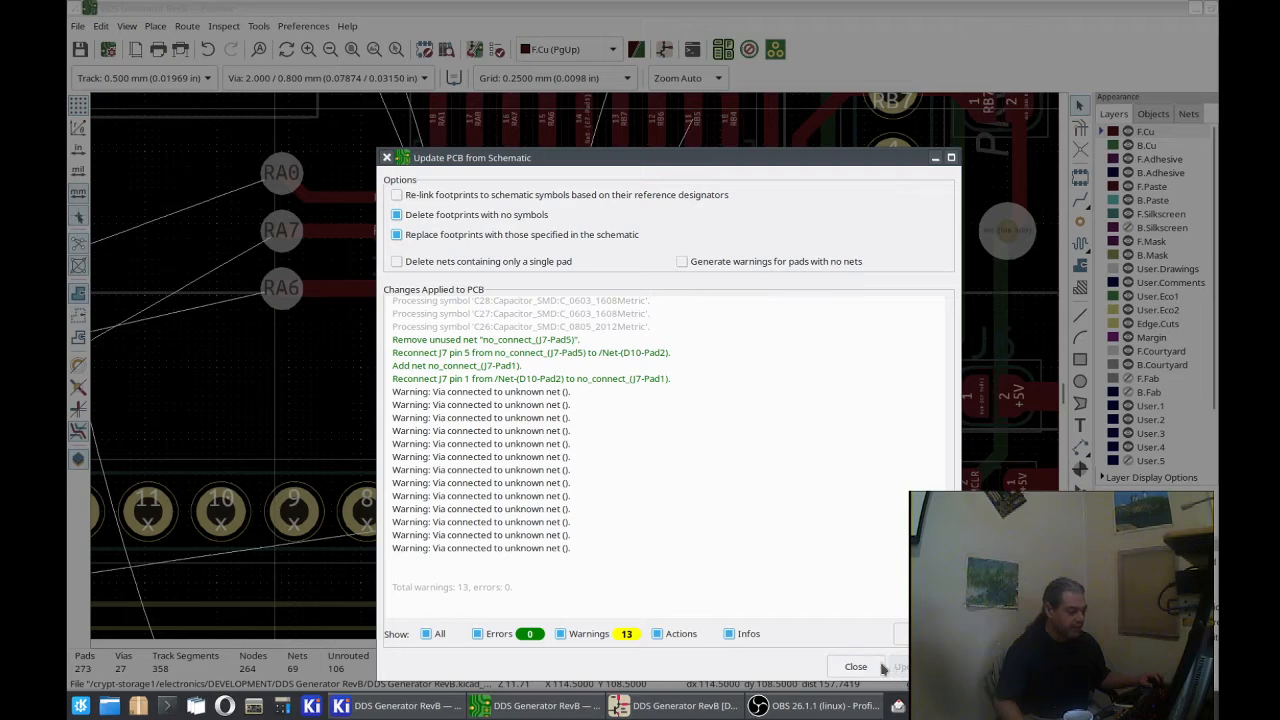
pyautogui.click(856, 666)
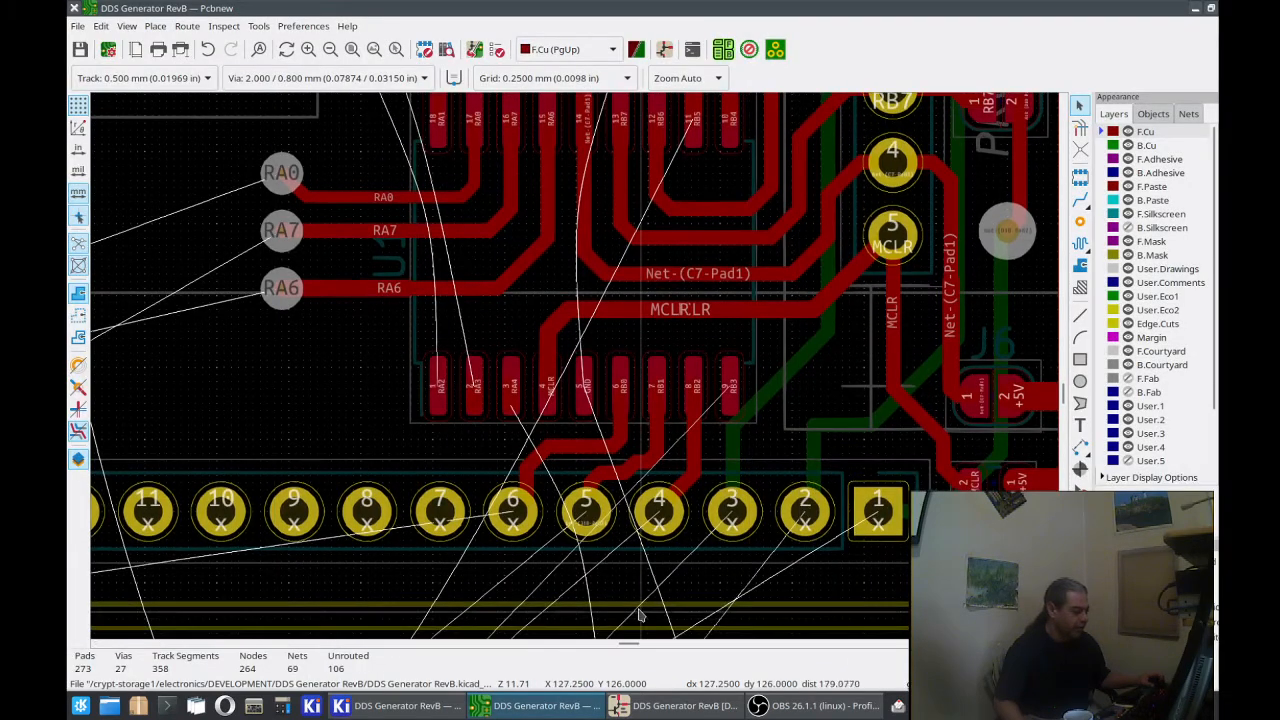
pyautogui.moveTo(640, 615); pyautogui.dragTo(688, 575, button='middle')
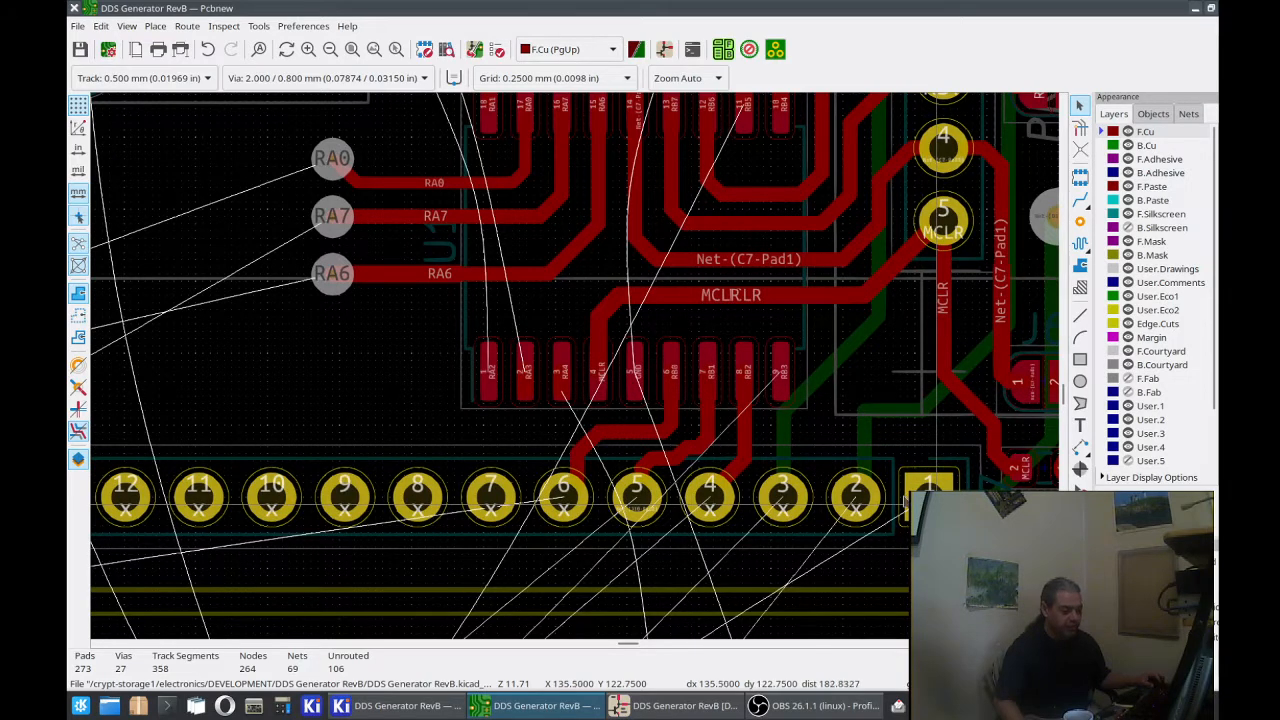
# Step: Switch back to the schematic editor and move the Net-(D10-Pad2) label from J7 pin 5 to pin 1
pyautogui.click(665, 706)
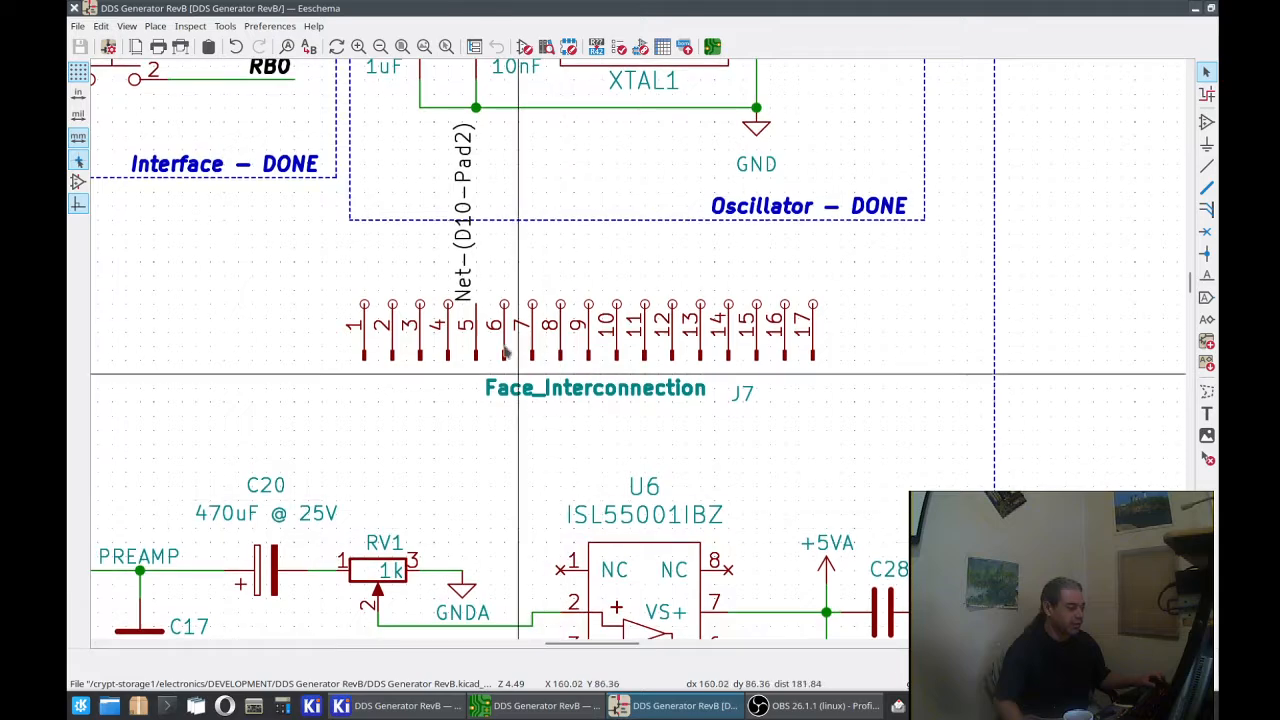
pyautogui.click(470, 286)
pyautogui.press('m')
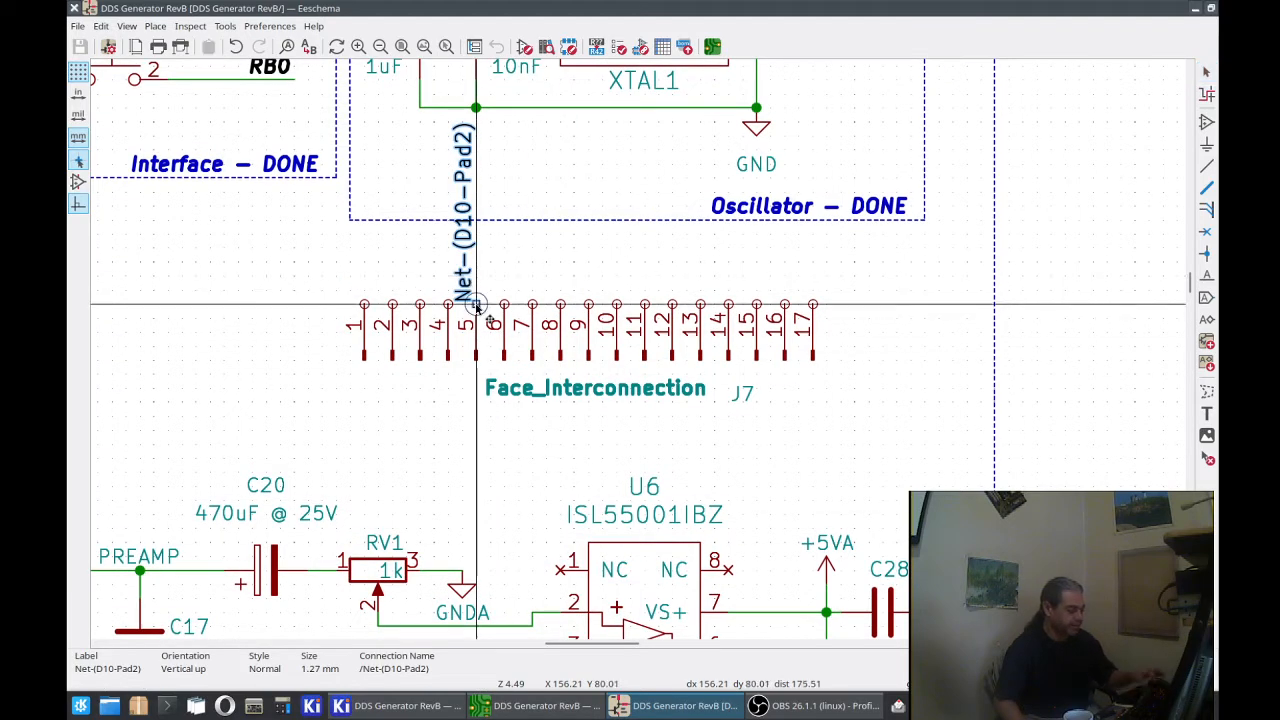
pyautogui.click(368, 308)
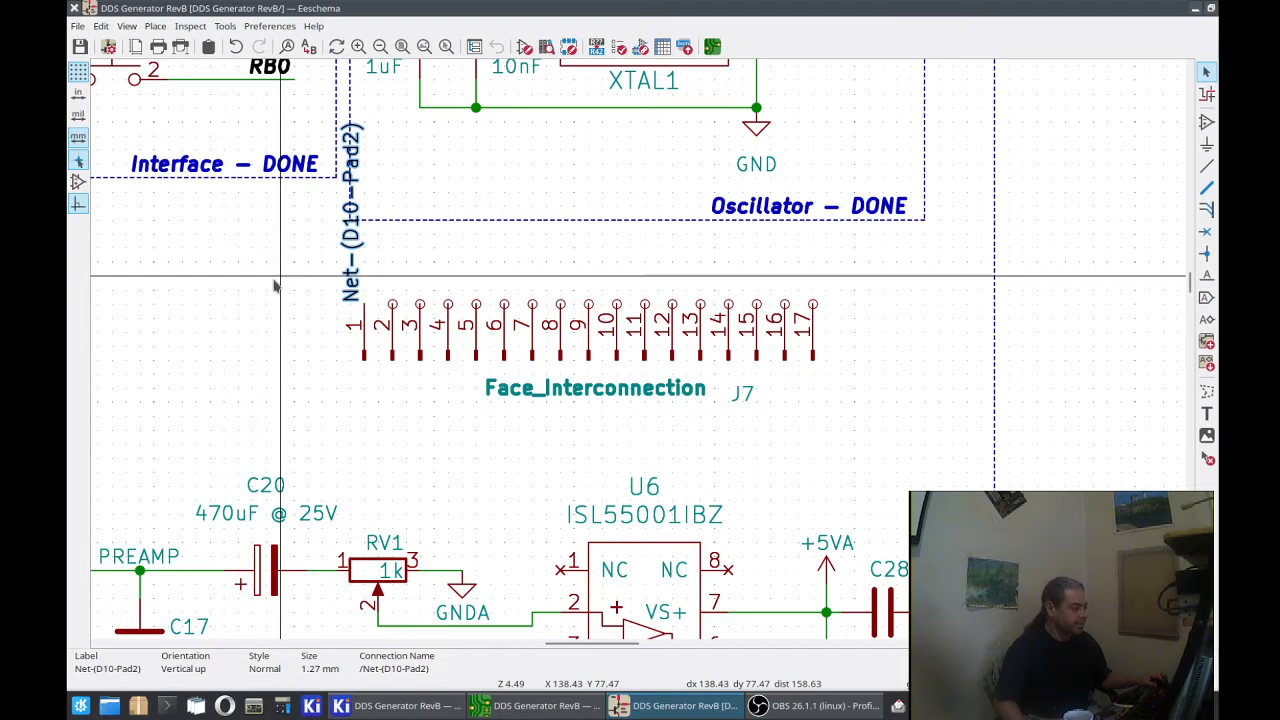
# Step: Export the netlist again with the label on J7 pin 1, saving it over DDS Generator RevB.net
pyautogui.click(78, 27)
pyautogui.moveTo(160, 127)
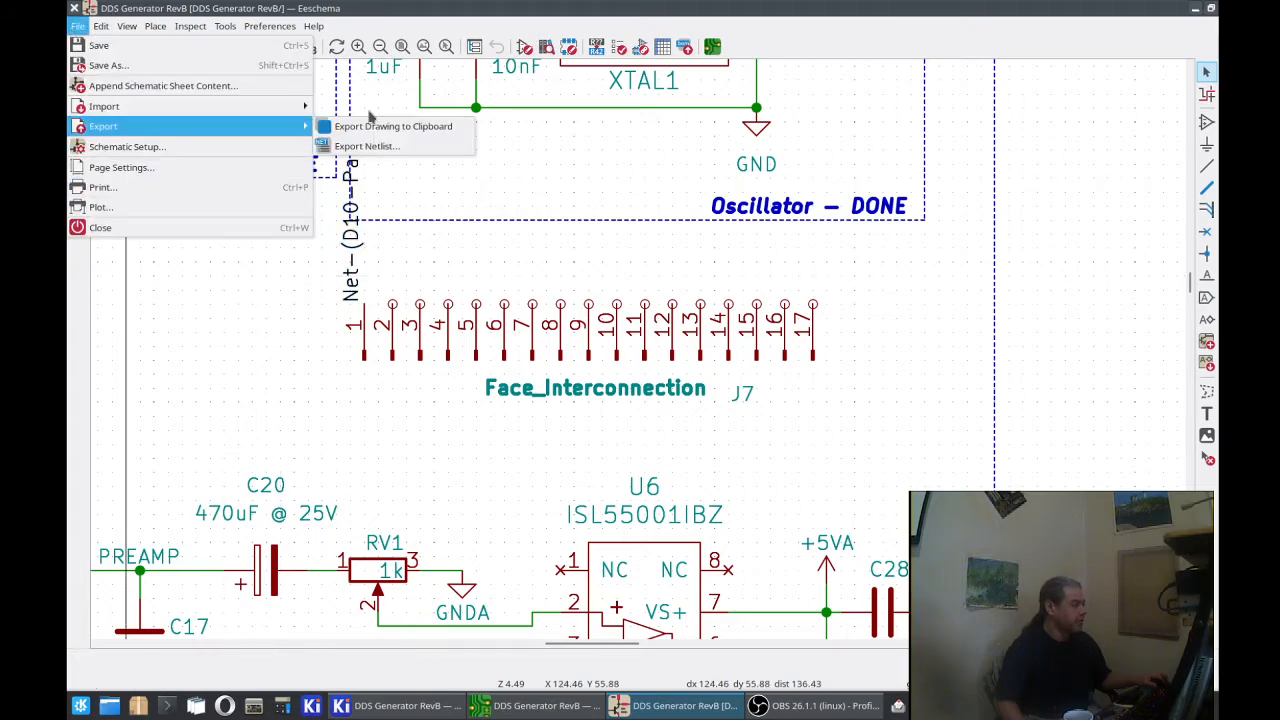
pyautogui.click(395, 150)
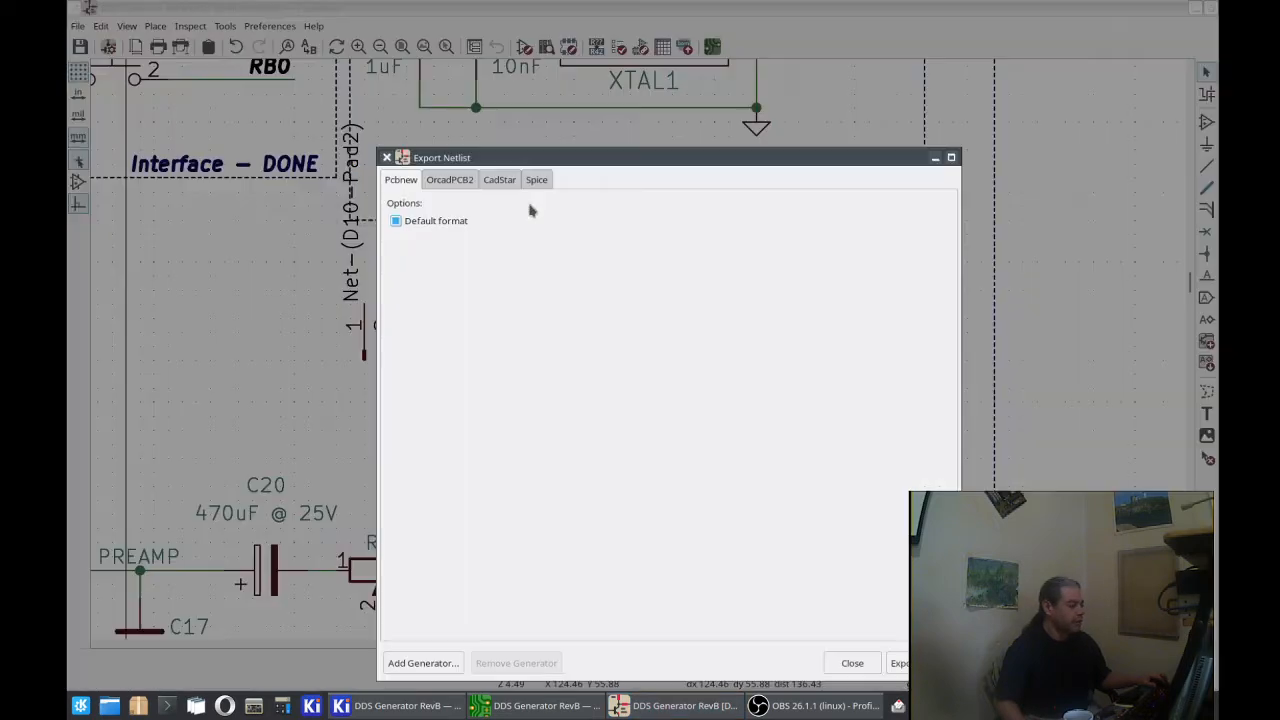
pyautogui.click(897, 662)
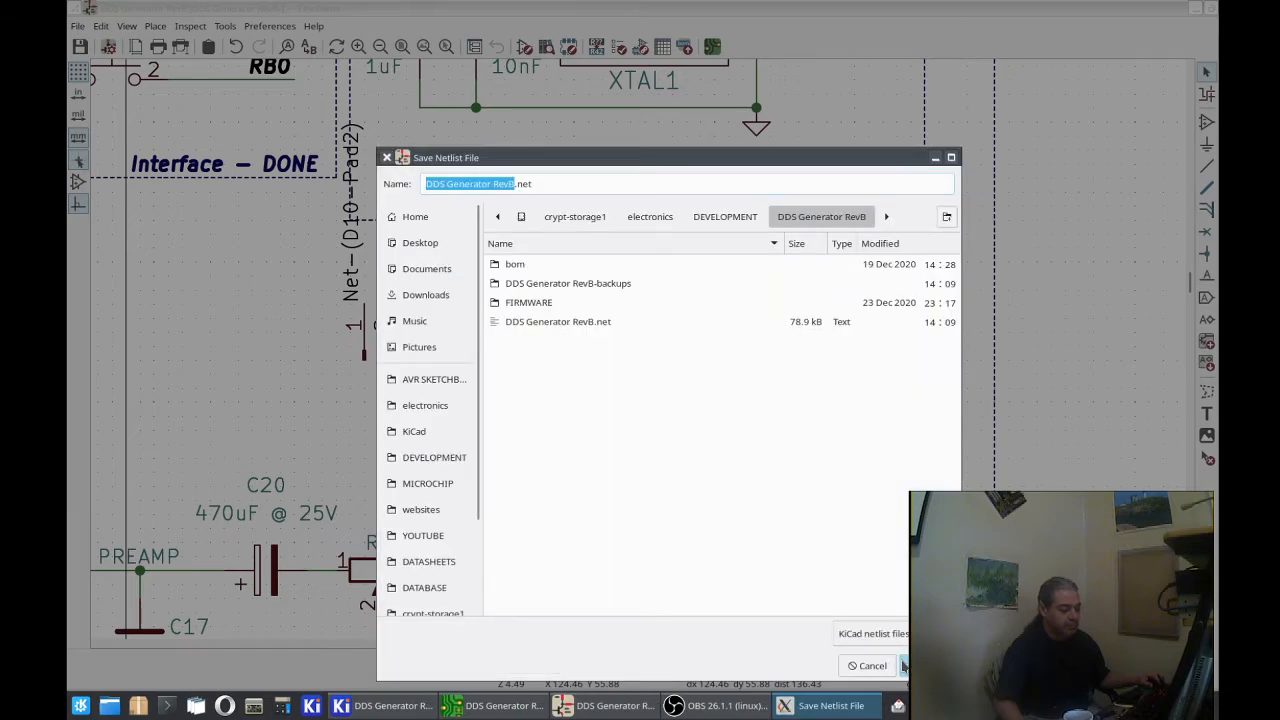
pyautogui.click(903, 665)
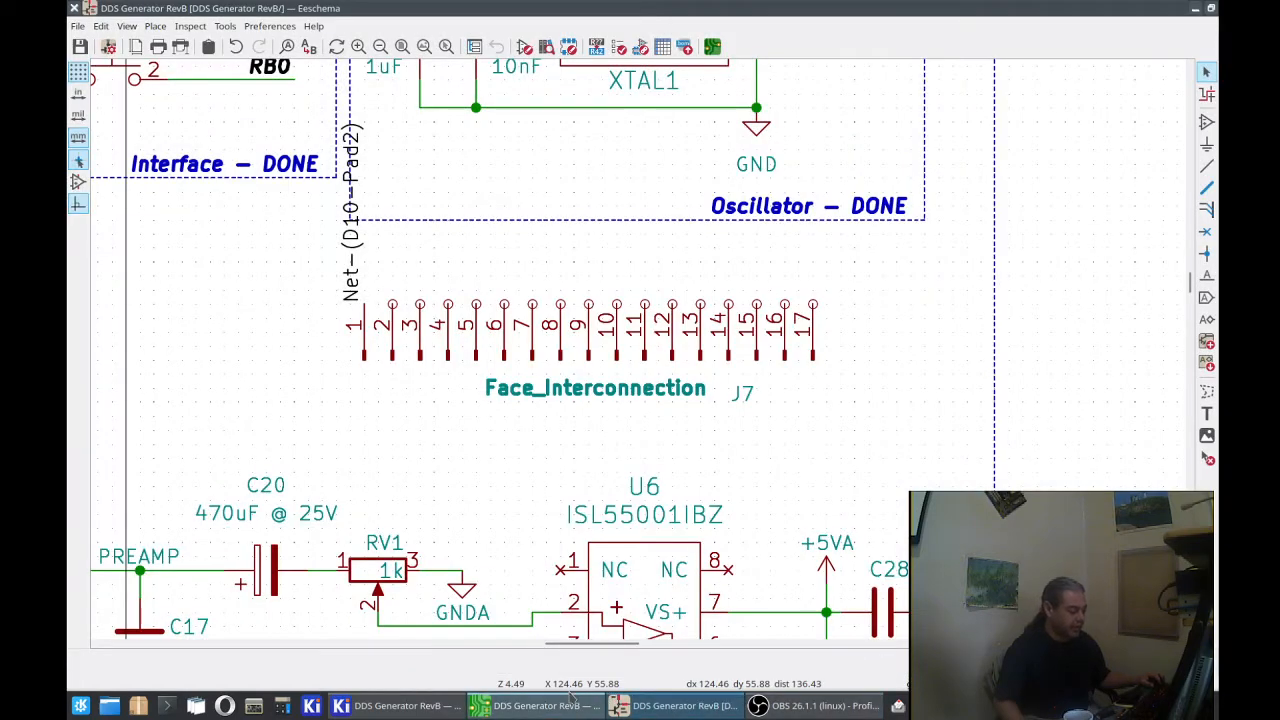
# Step: Switch to the PCB editor and update the board from the schematic to bring in the J7 pin 1 net change
pyautogui.click(540, 706)
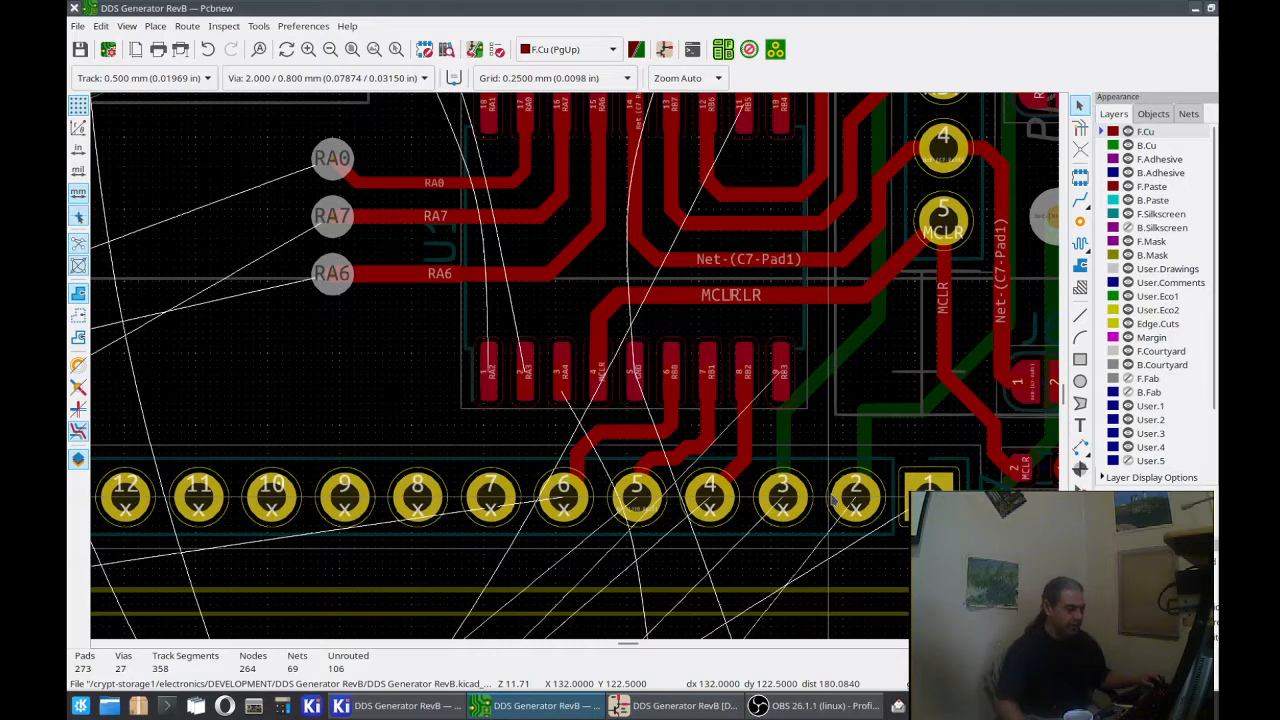
pyautogui.click(259, 26)
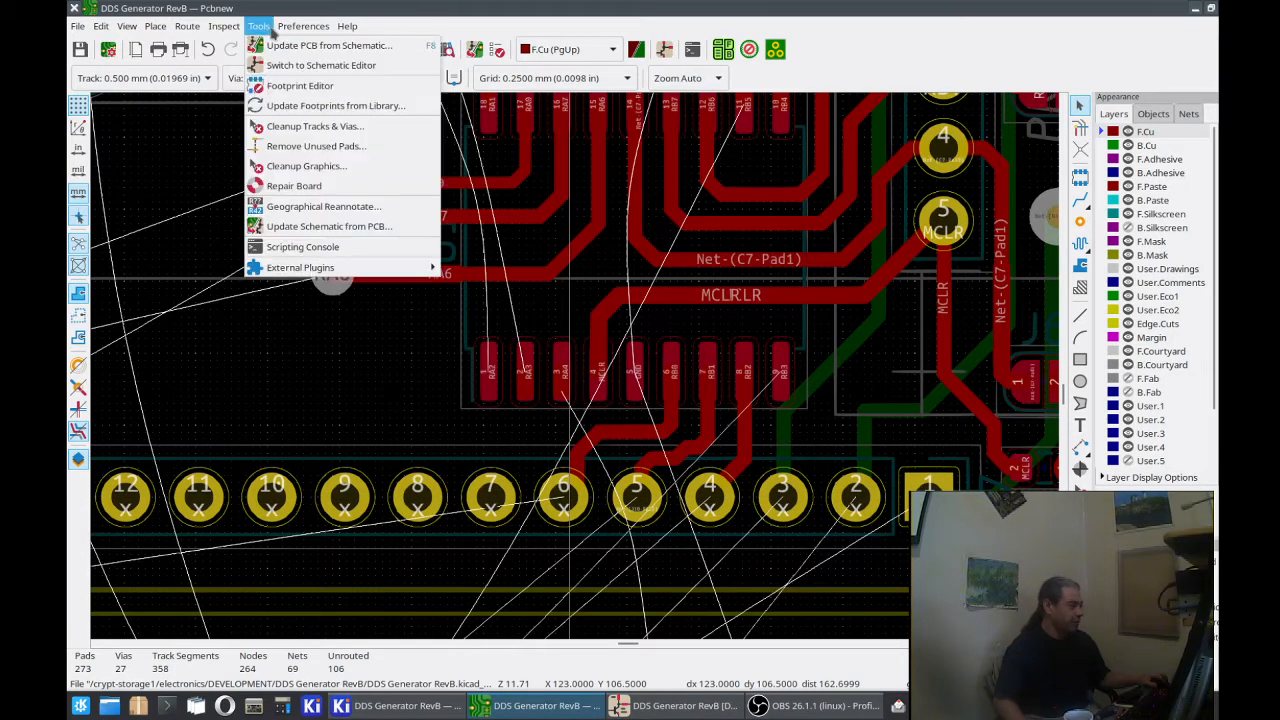
pyautogui.click(300, 45)
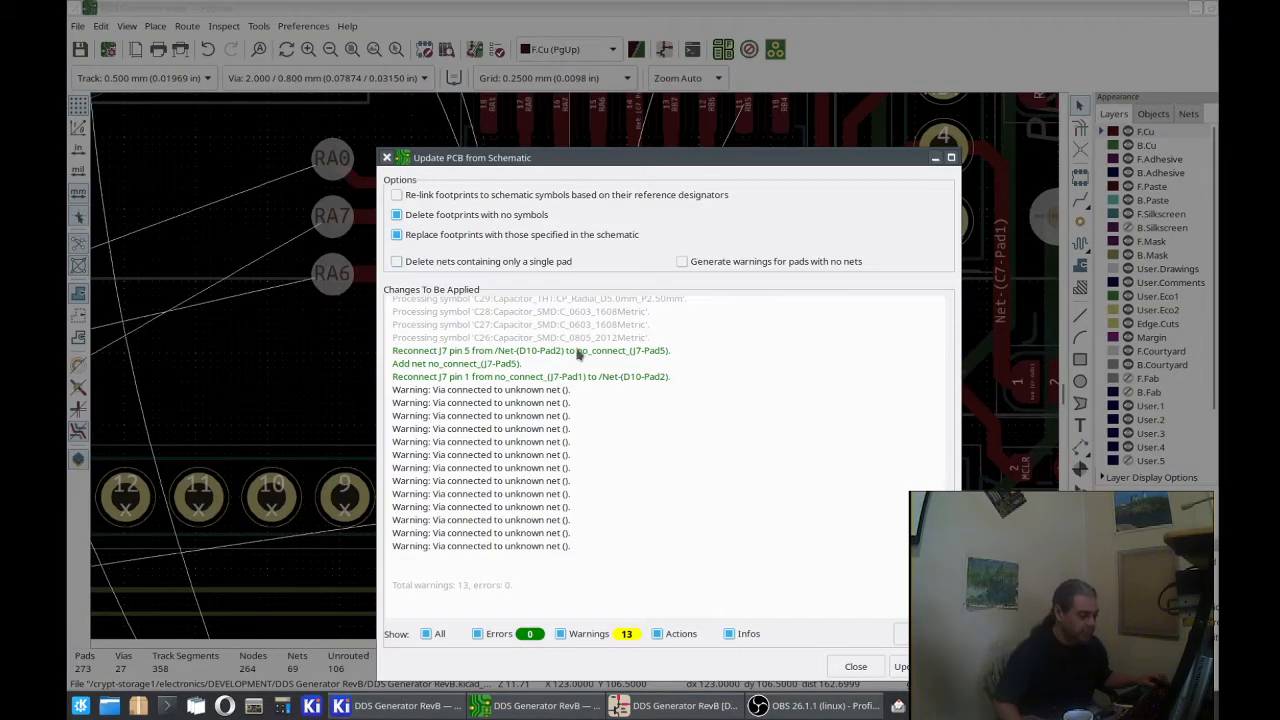
pyautogui.click(900, 666)
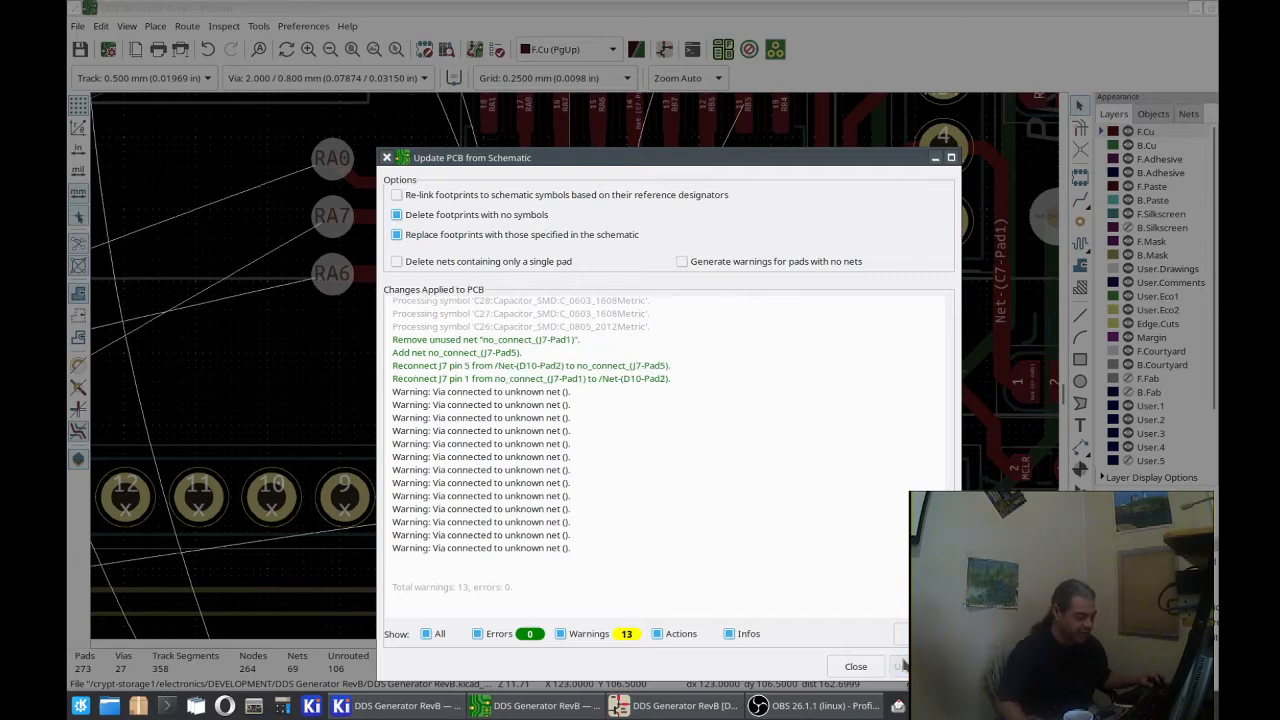
pyautogui.click(852, 666)
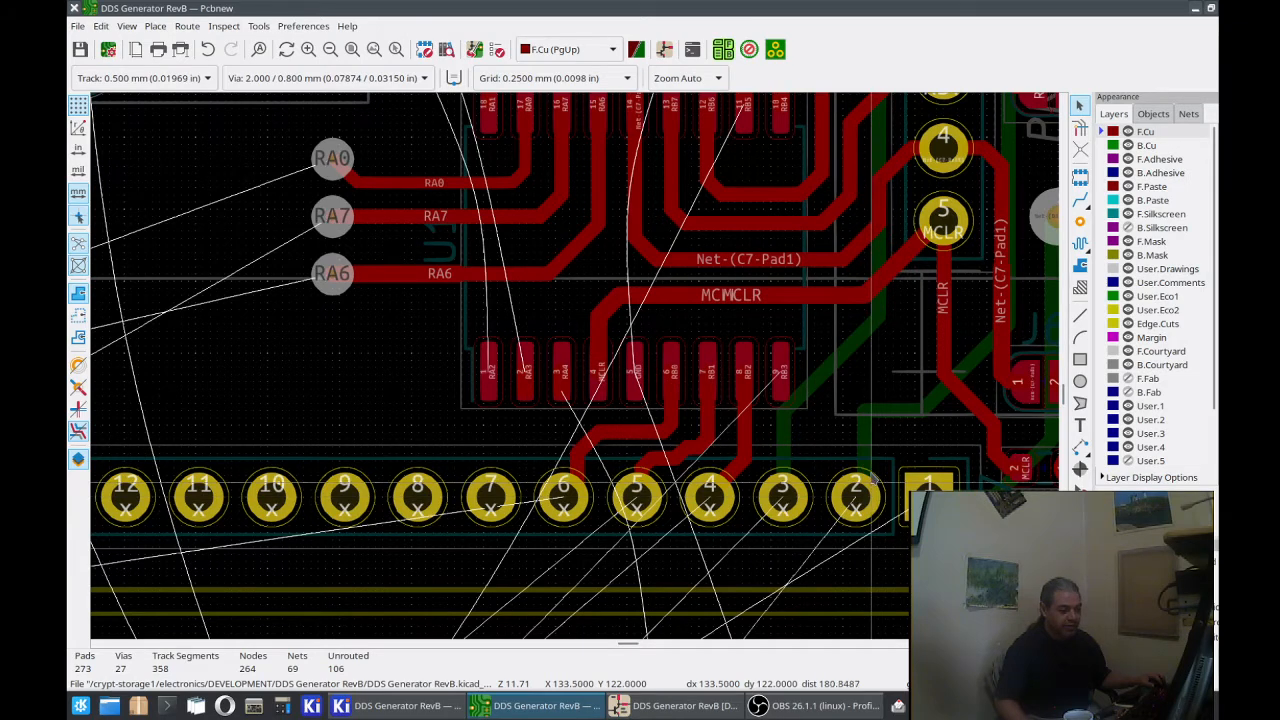
# Step: Check the net of the back-copper track reaching J7 pad 2 and assign Net-(D9-Pad2) to that pad
pyautogui.click(867, 455)
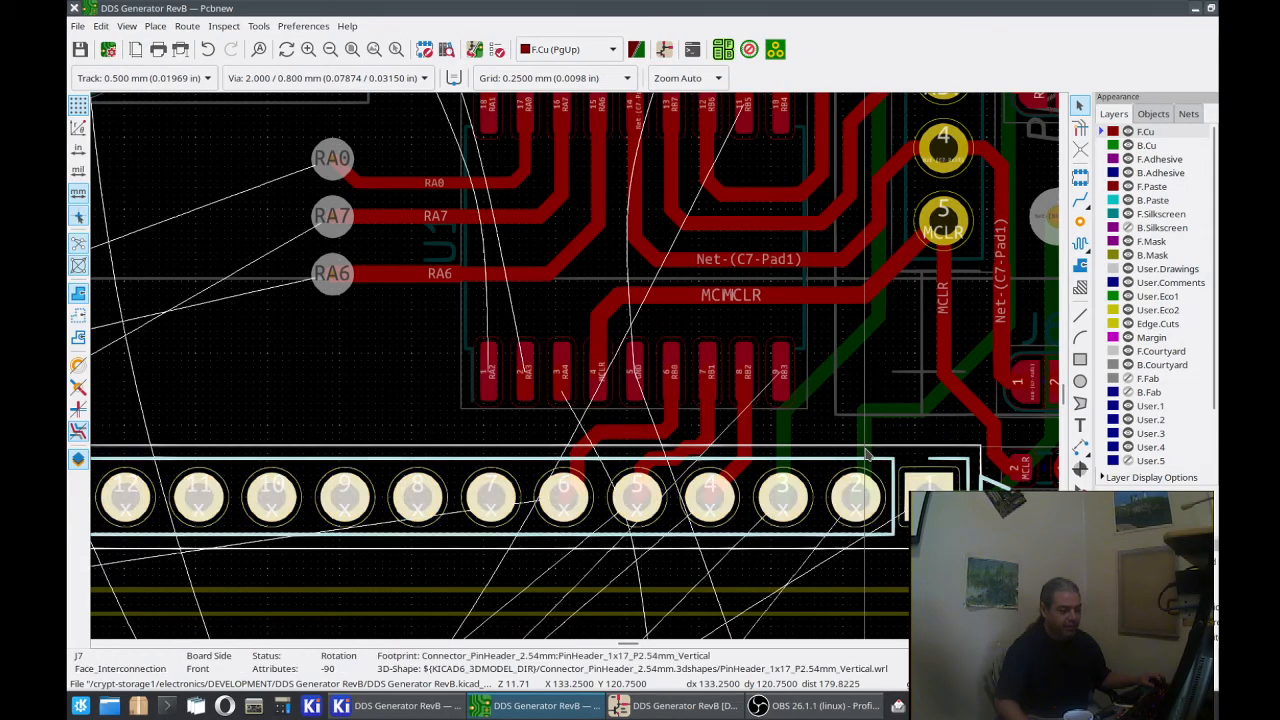
pyautogui.press('Escape')
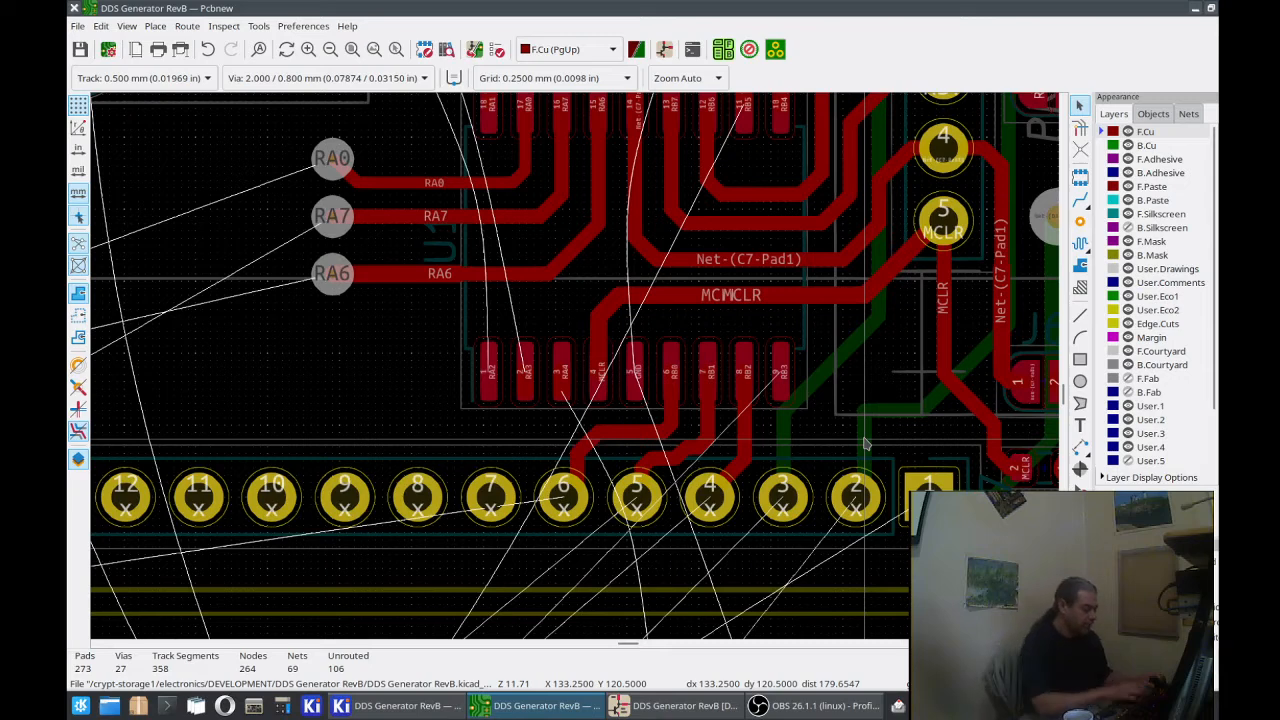
pyautogui.press('pagedown')
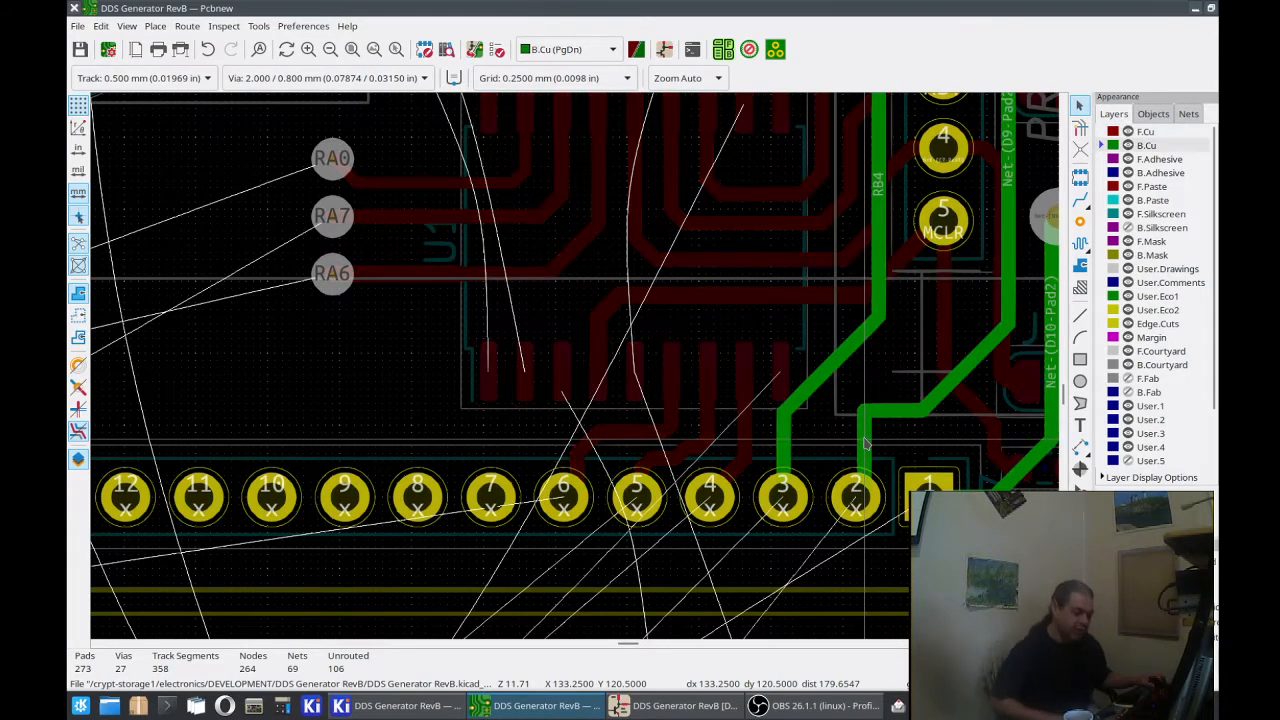
pyautogui.click(866, 443)
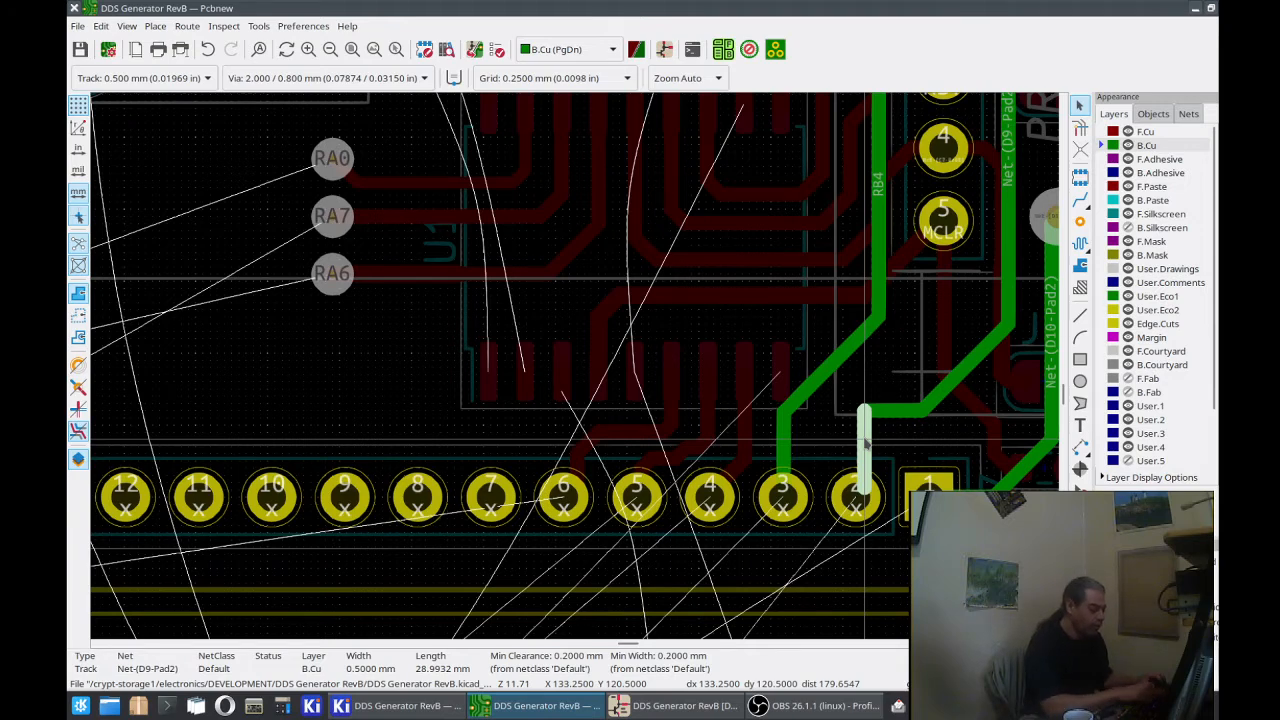
pyautogui.press('pageup')
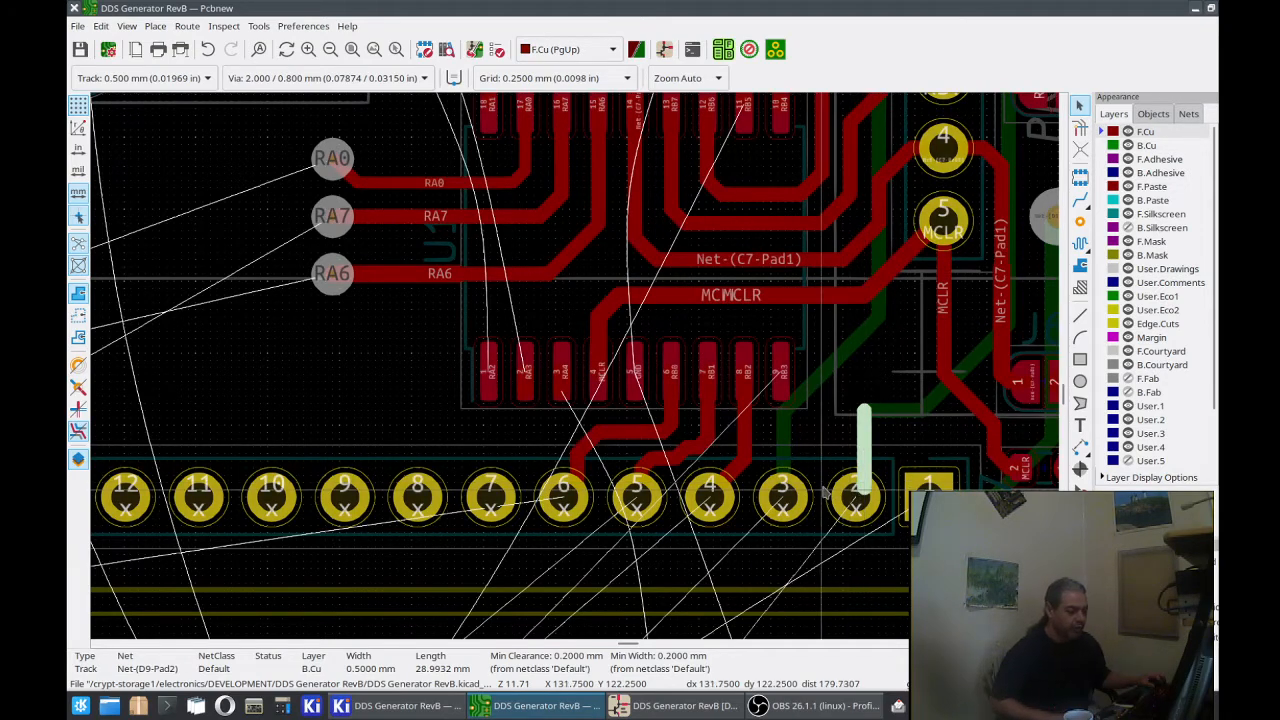
pyautogui.click(855, 497)
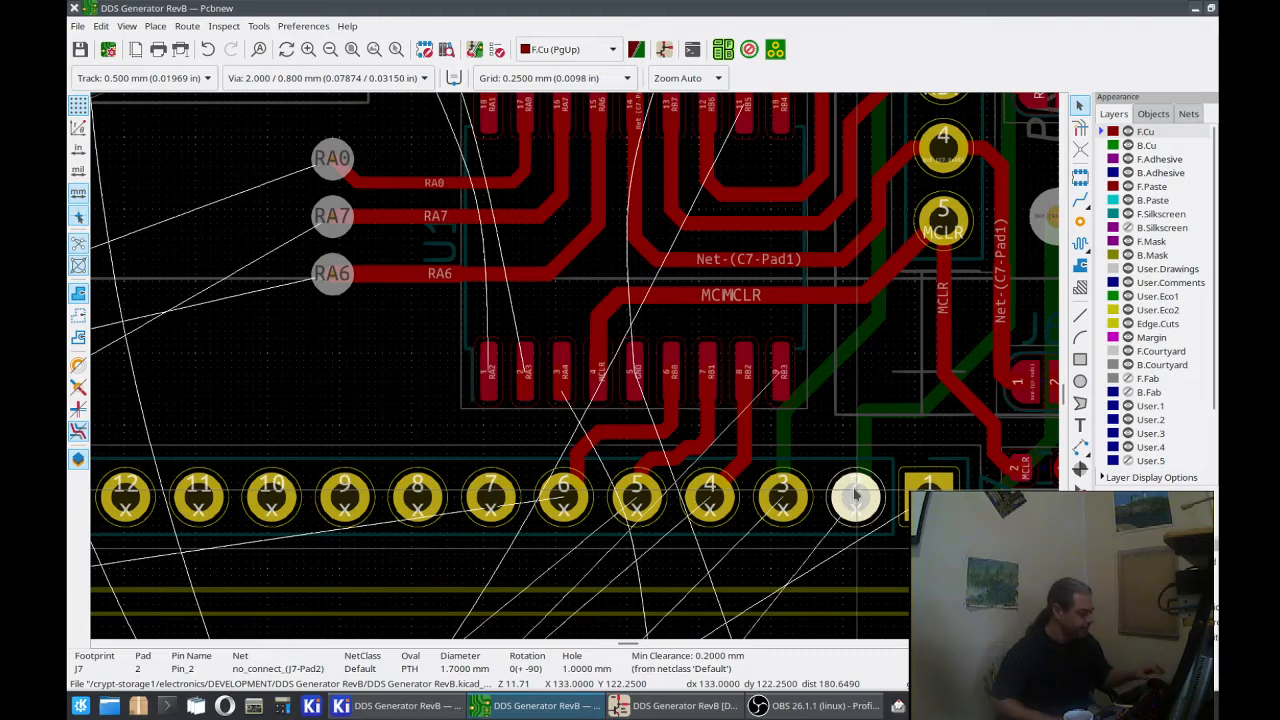
pyautogui.doubleClick(855, 497)
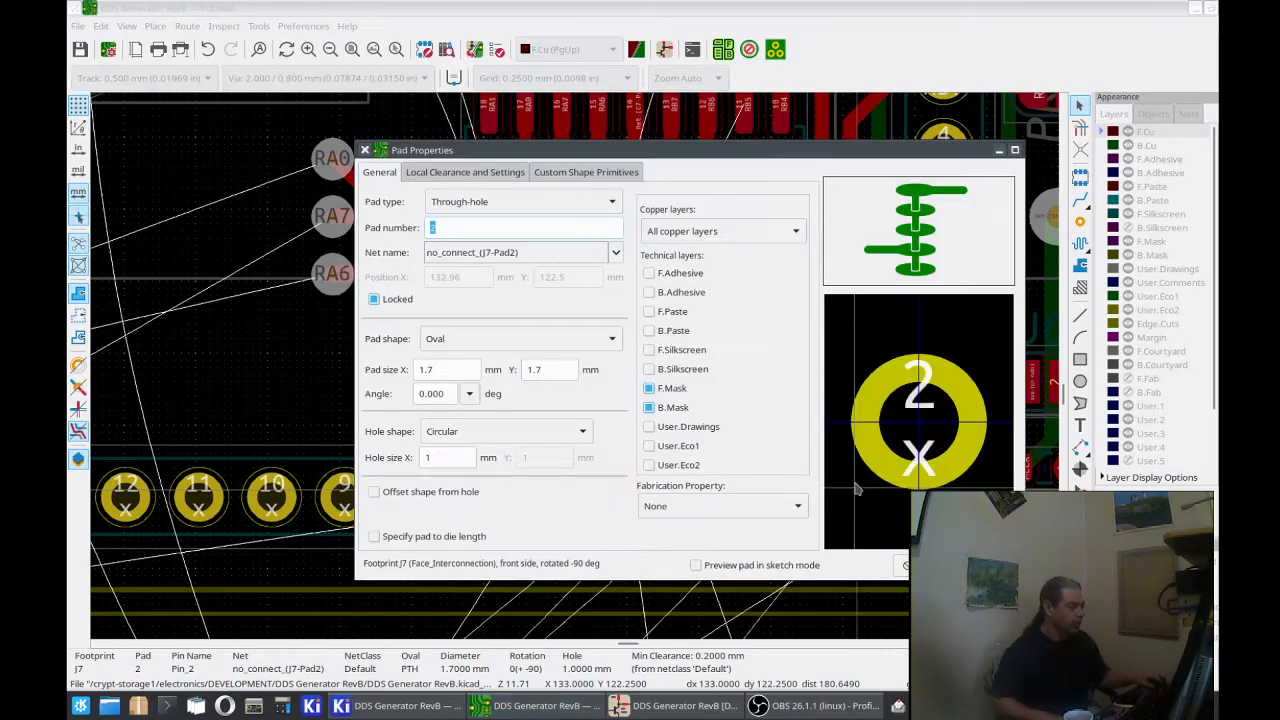
pyautogui.click(612, 252)
pyautogui.scroll(-5, 570, 687)
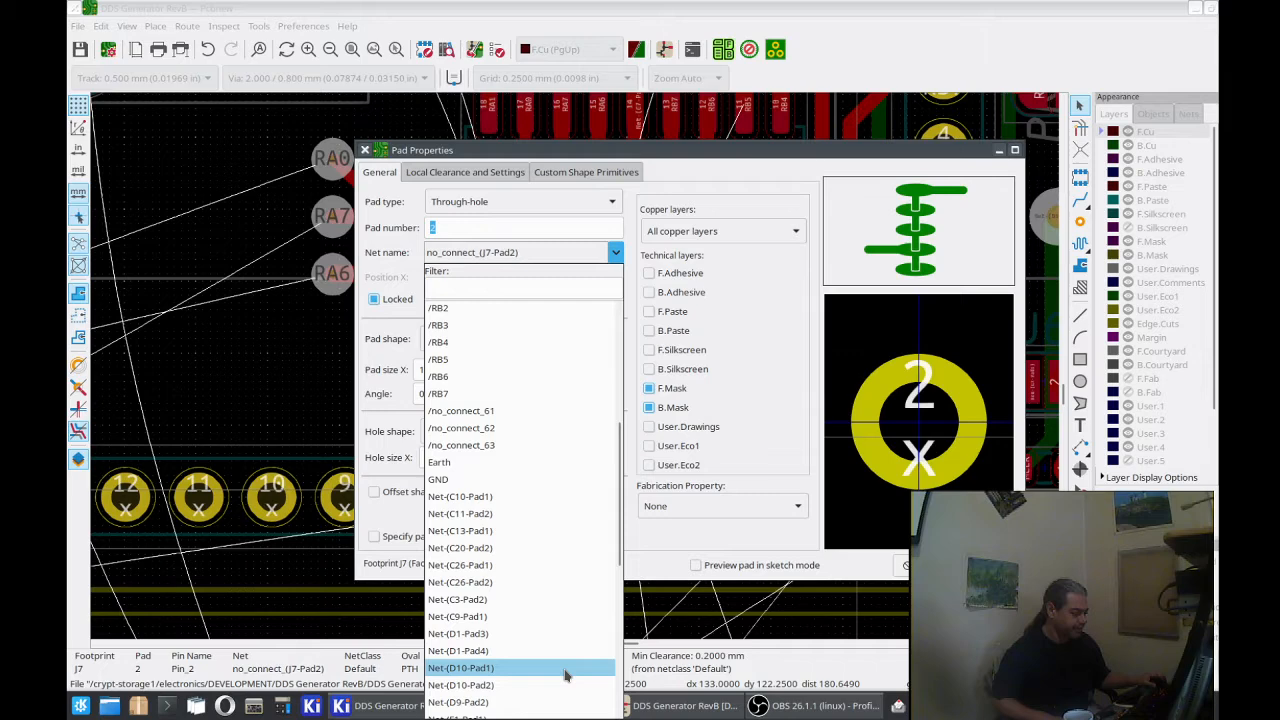
pyautogui.click(560, 702)
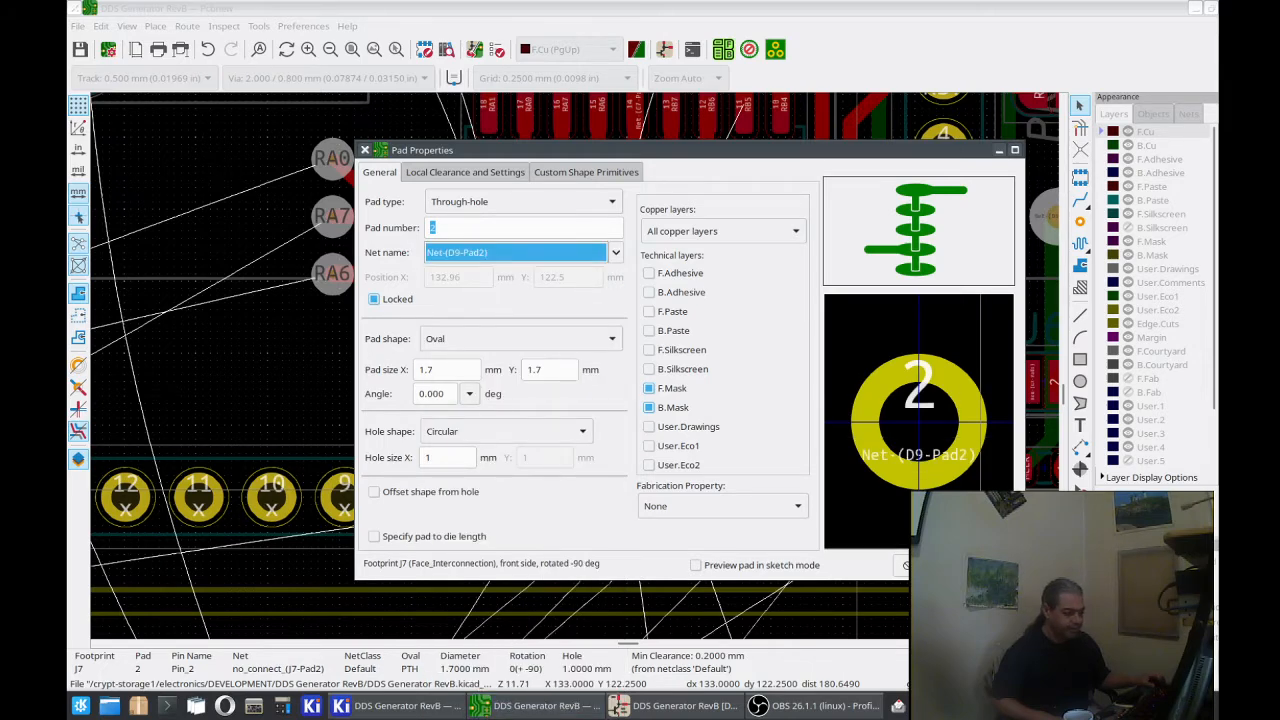
pyautogui.press('Return')
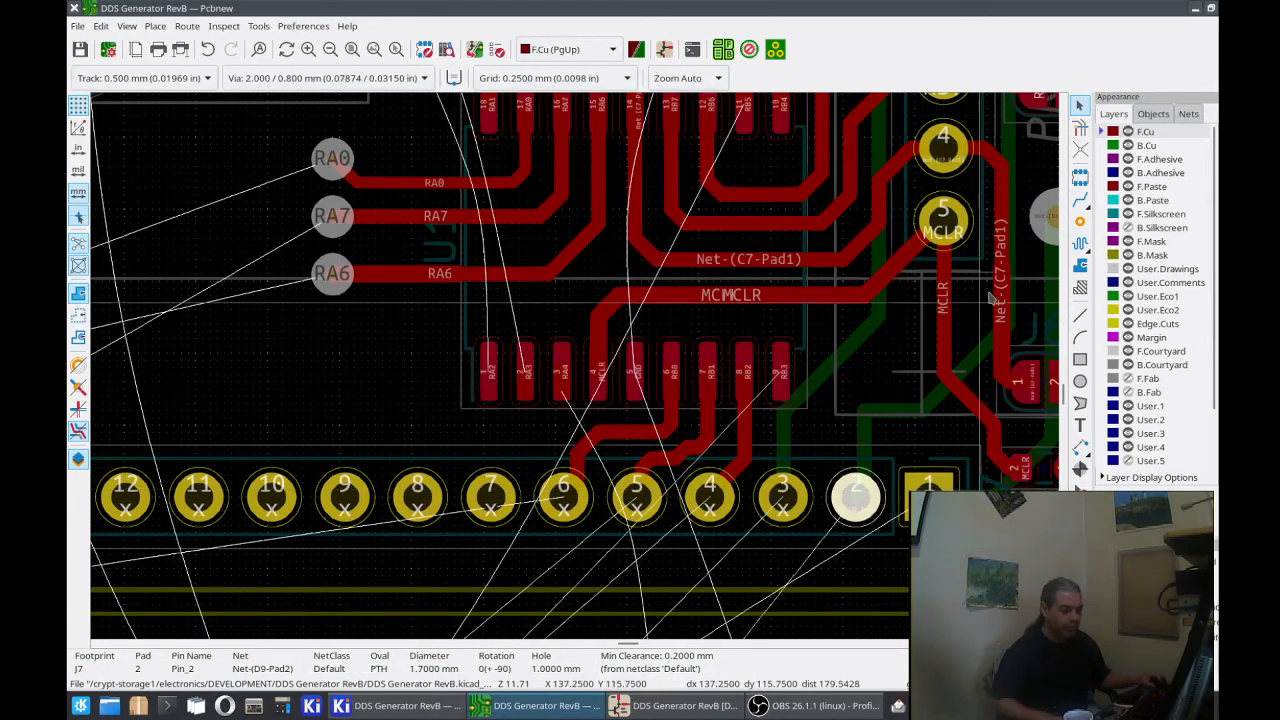
# Step: Highlight the net of J7 pad 2 with the routing tool to check its connection to the back-copper track
pyautogui.click(1080, 199)
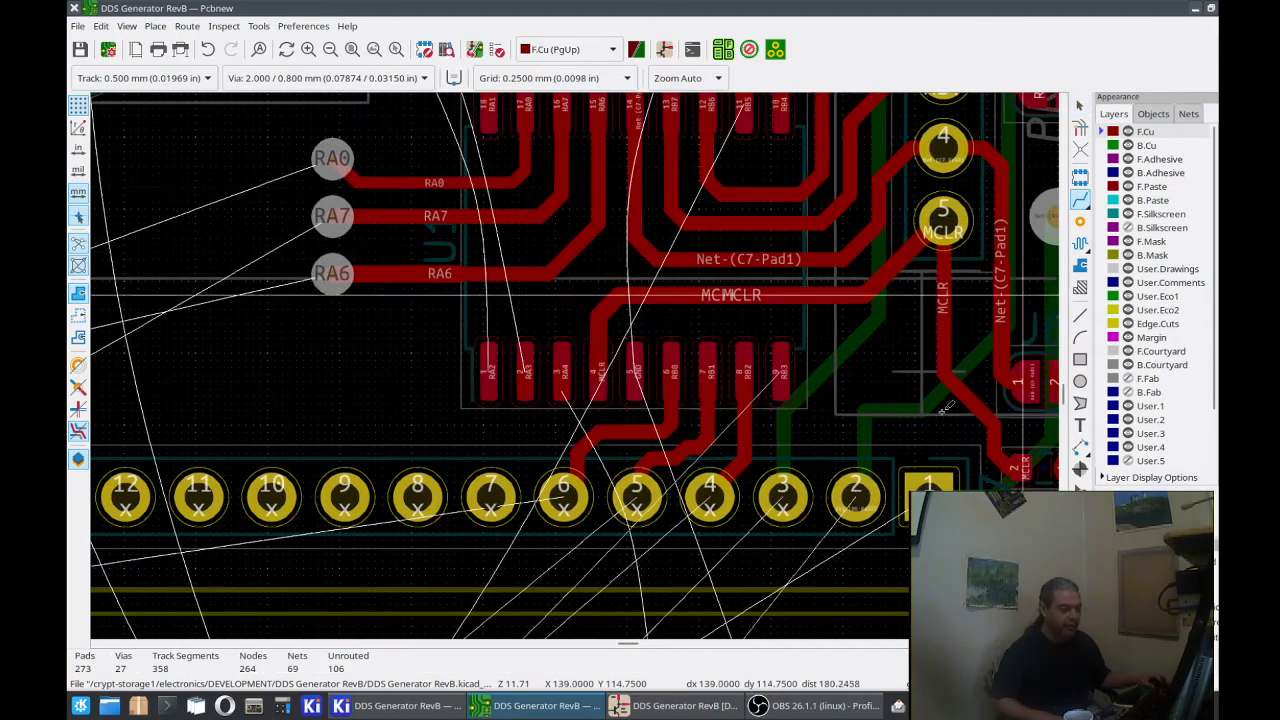
pyautogui.click(882, 486)
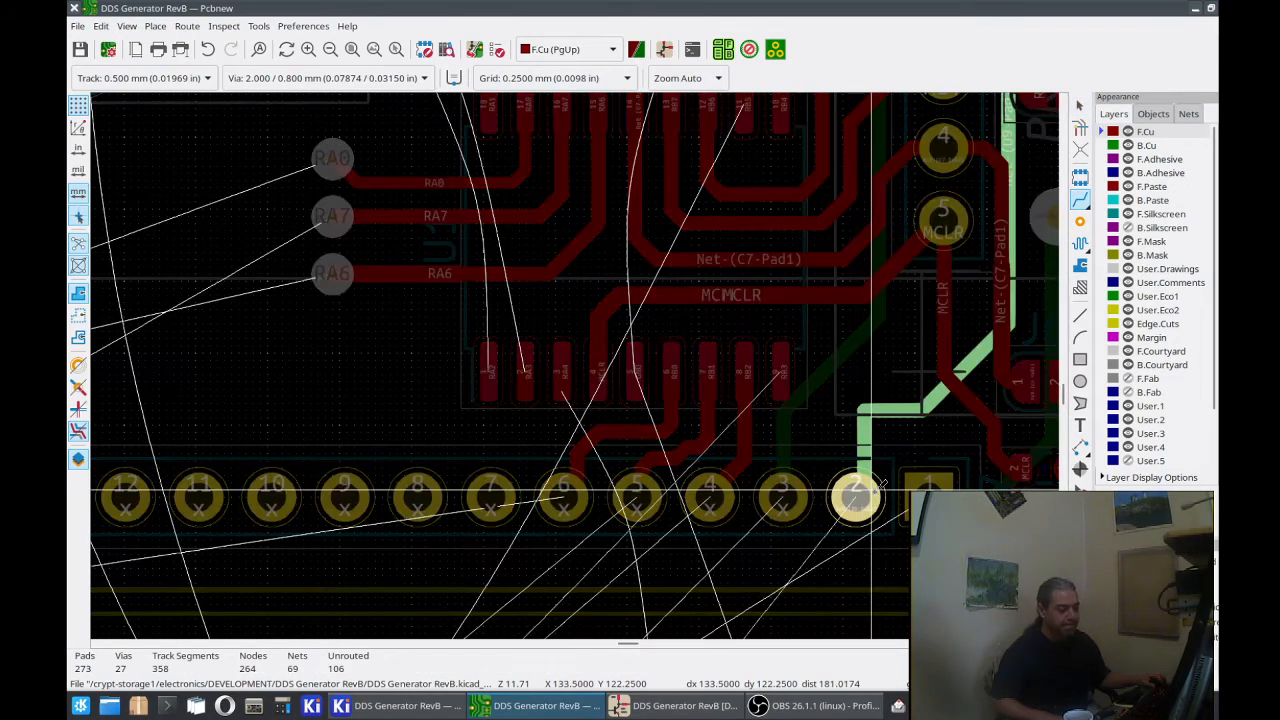
pyautogui.press('Escape')
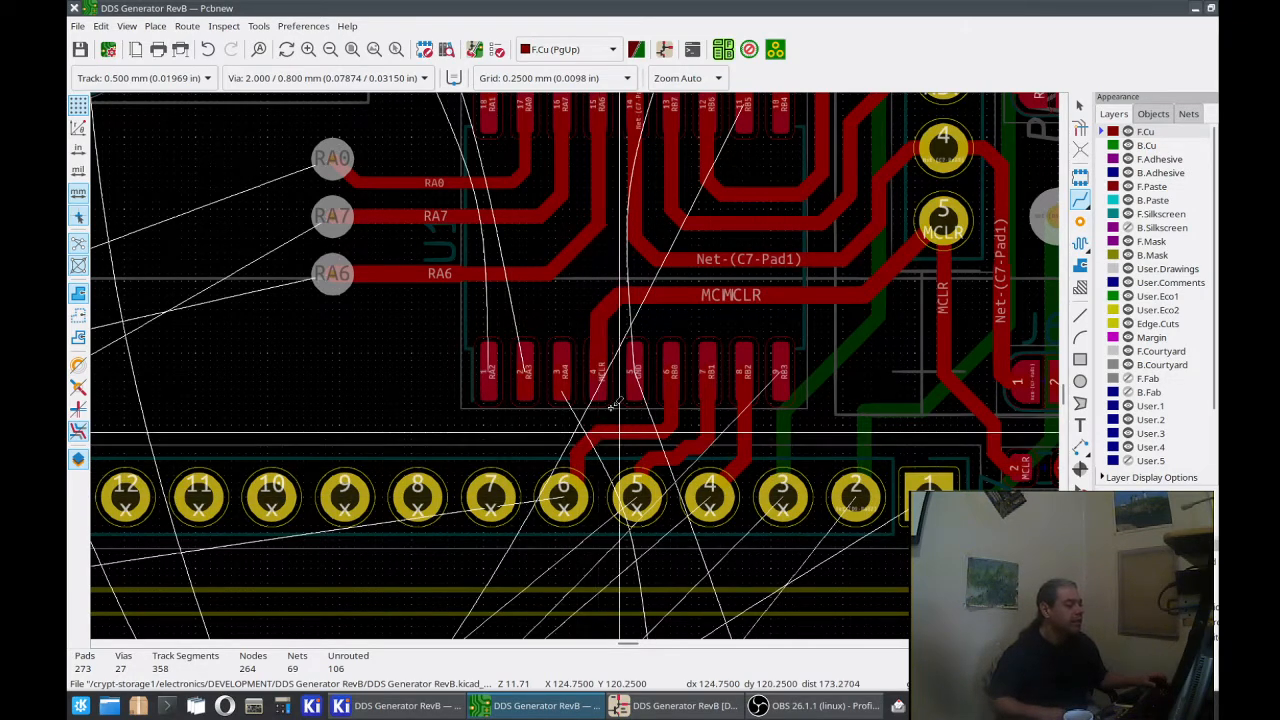
# Step: Switch to the schematic editor and inspect the Net-(D10-Pad2) label on J7 pin 1
pyautogui.moveTo(575, 312); pyautogui.dragTo(603, 366, button='middle')
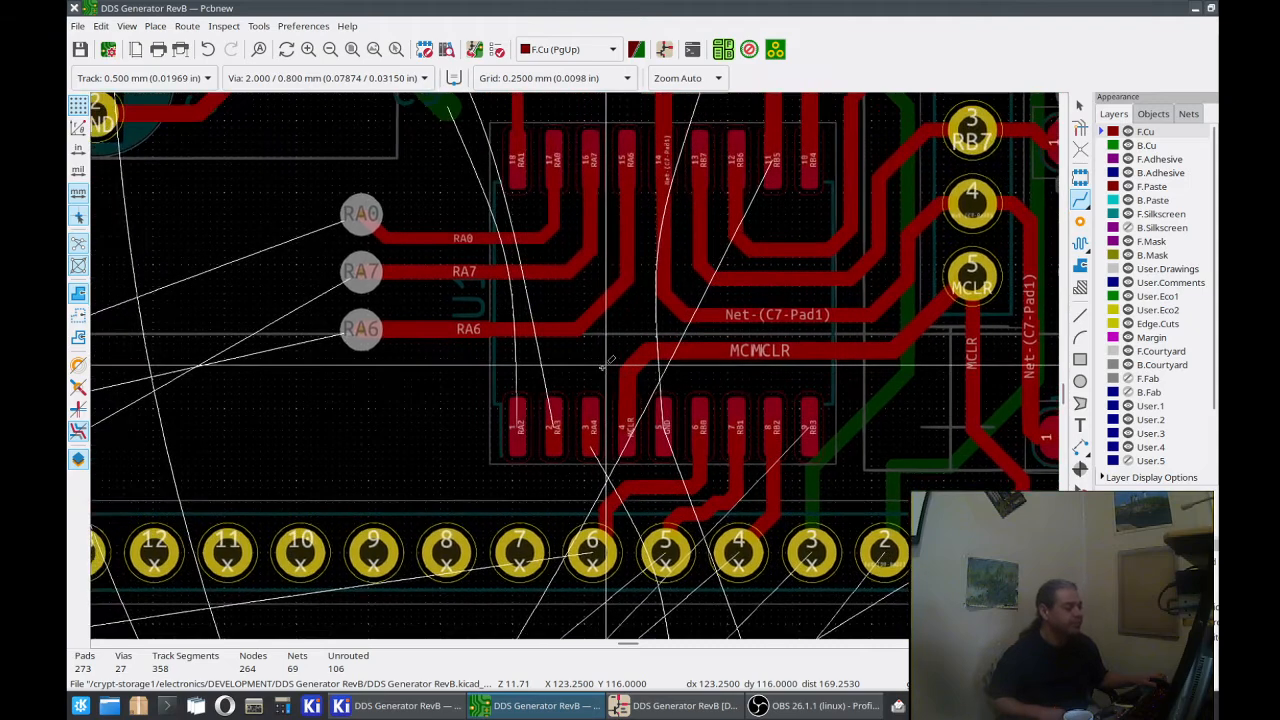
pyautogui.click(665, 705)
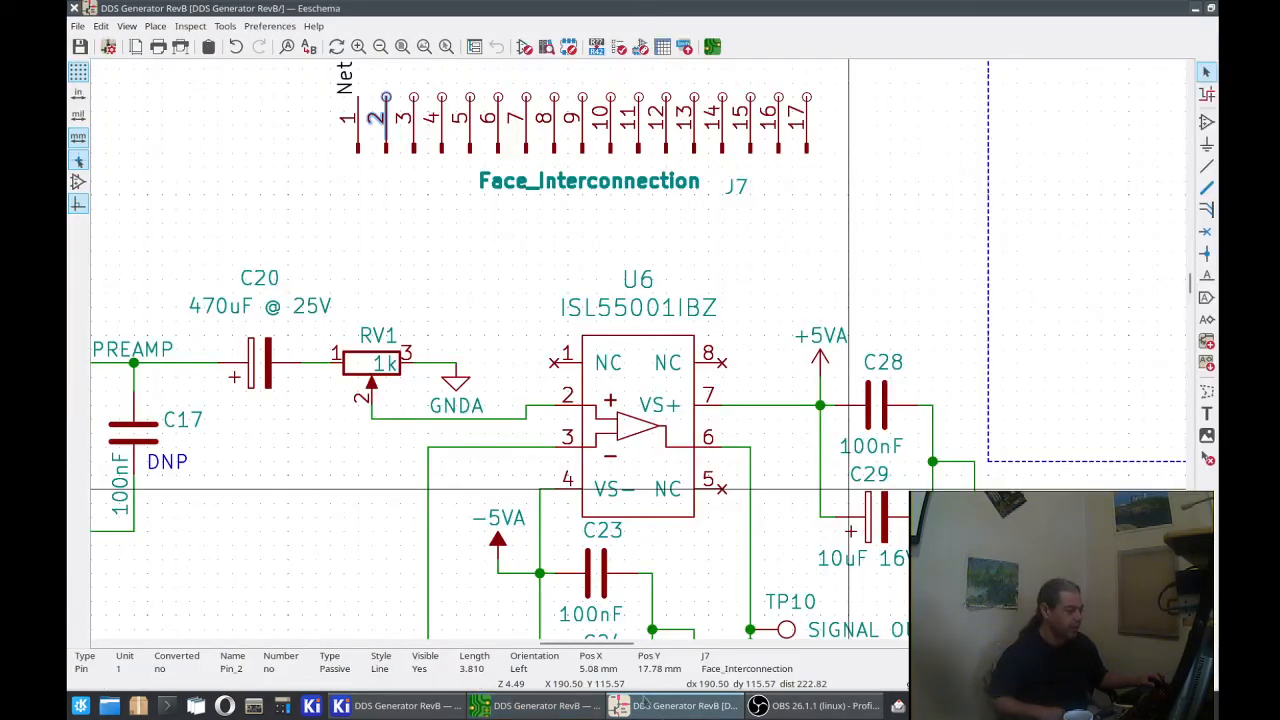
pyautogui.scroll(3, 571, 250)
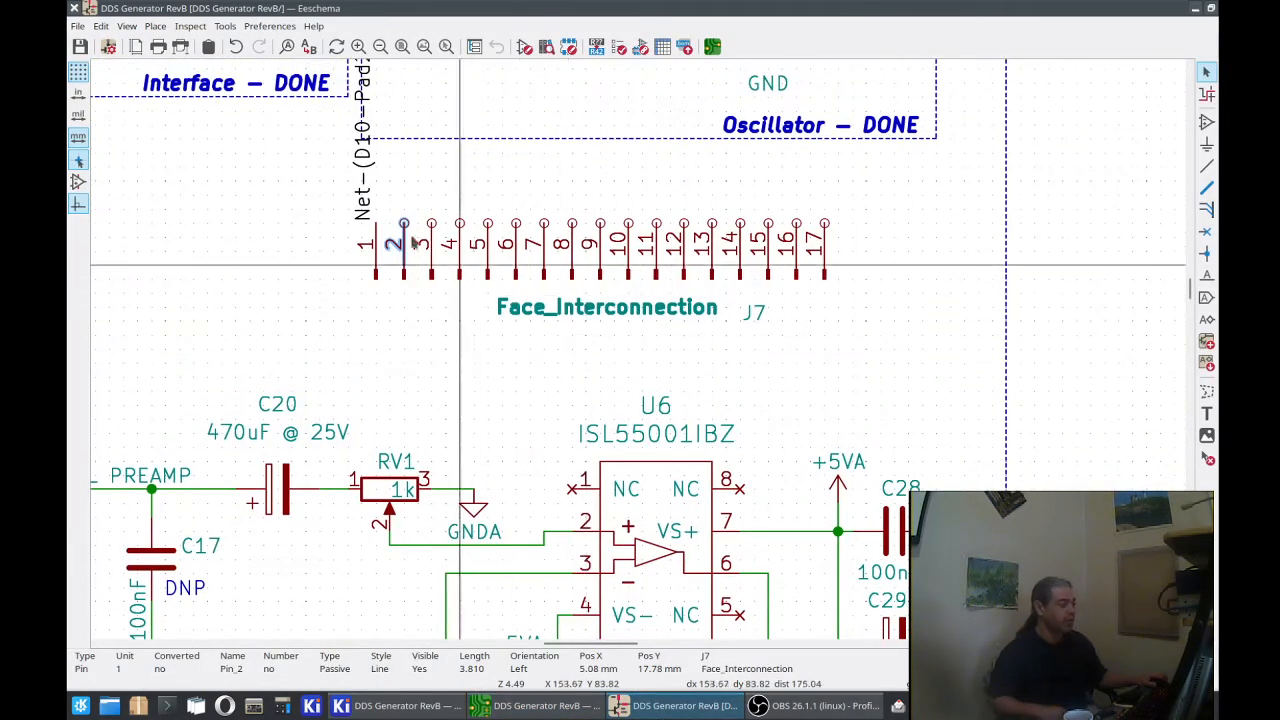
pyautogui.click(369, 213)
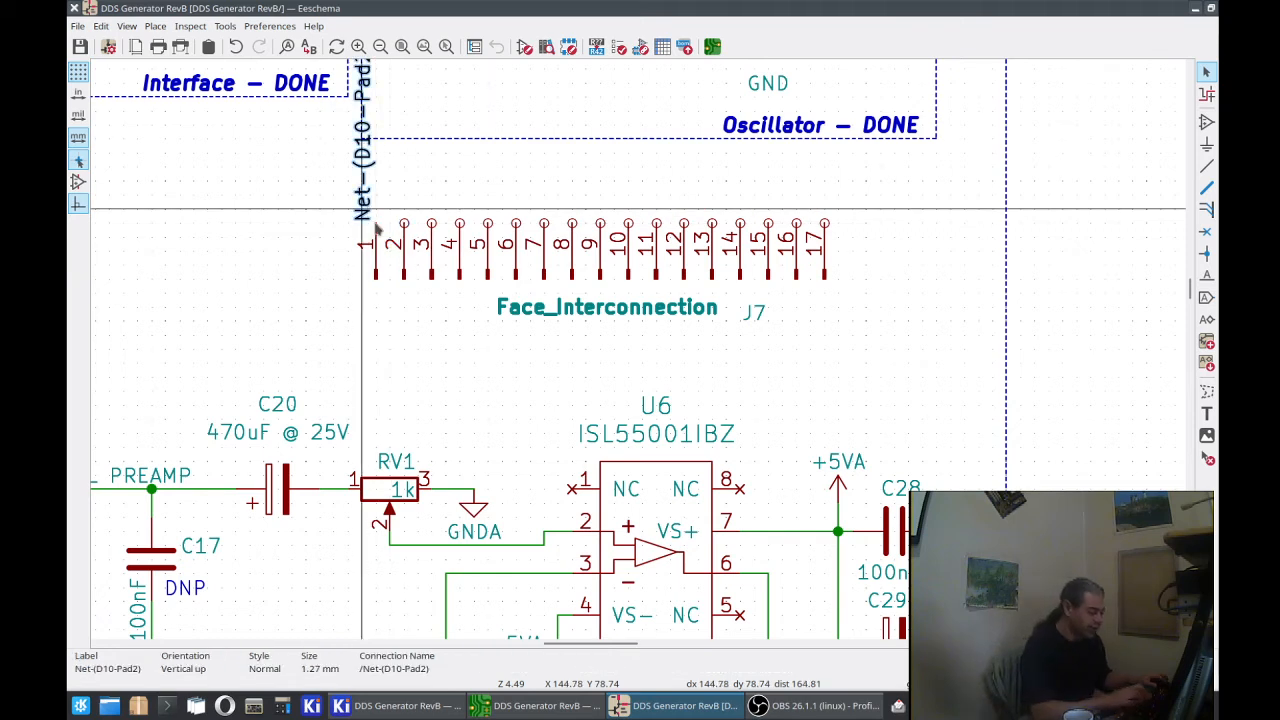
pyautogui.moveTo(383, 228)
pyautogui.mouseDown()
pyautogui.moveTo(443, 233)
pyautogui.moveTo(375, 224)
pyautogui.mouseUp()
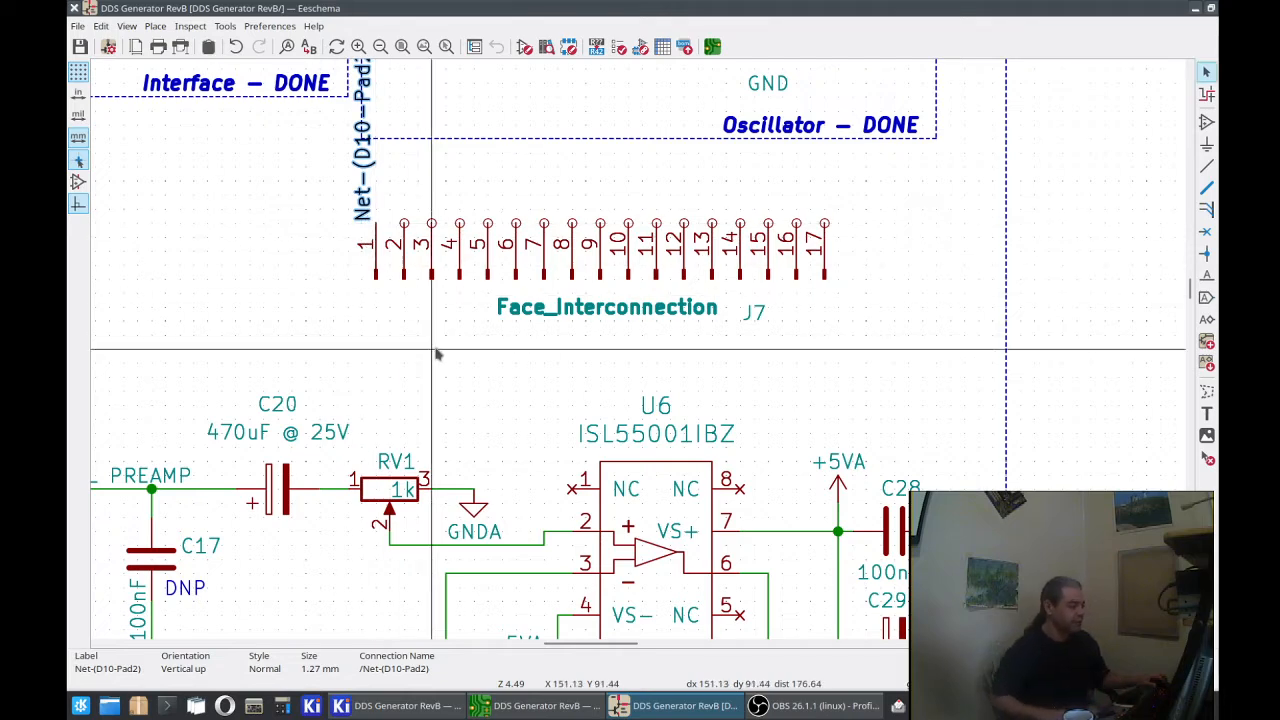
# Step: Switch back to the PCB editor and view the pad properties of J7 pad 4
pyautogui.click(573, 706)
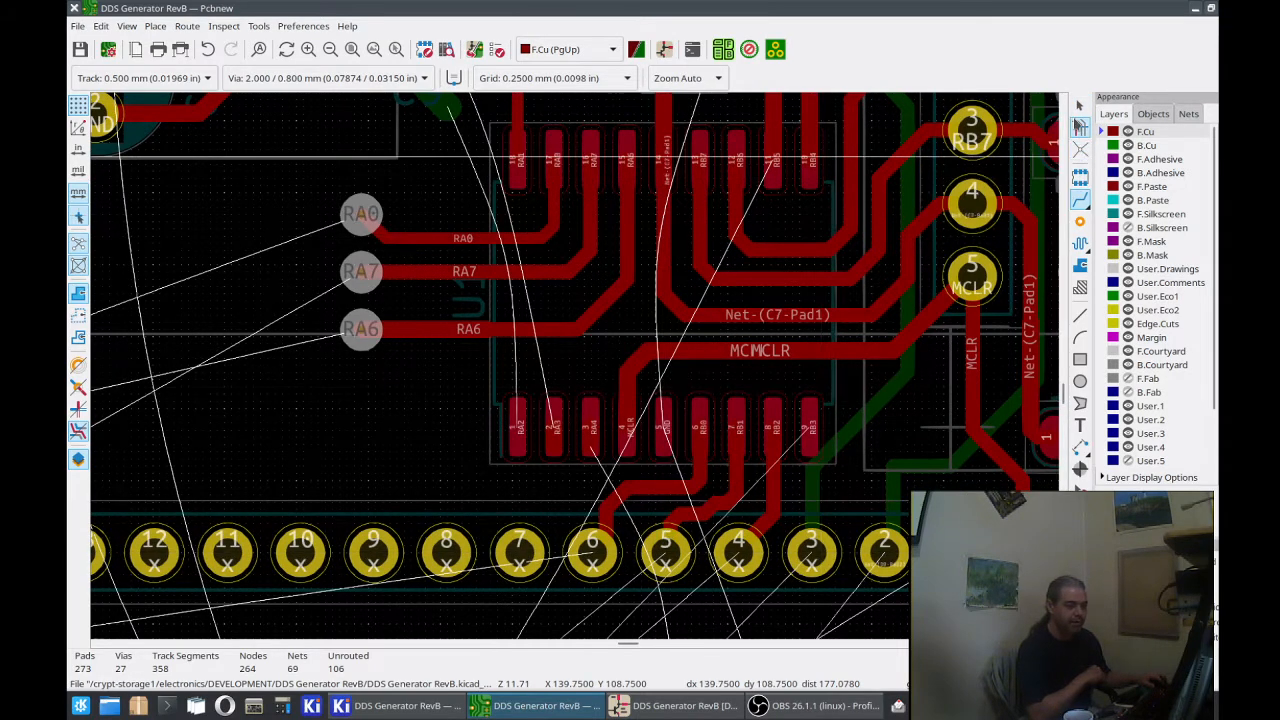
pyautogui.doubleClick(716, 552)
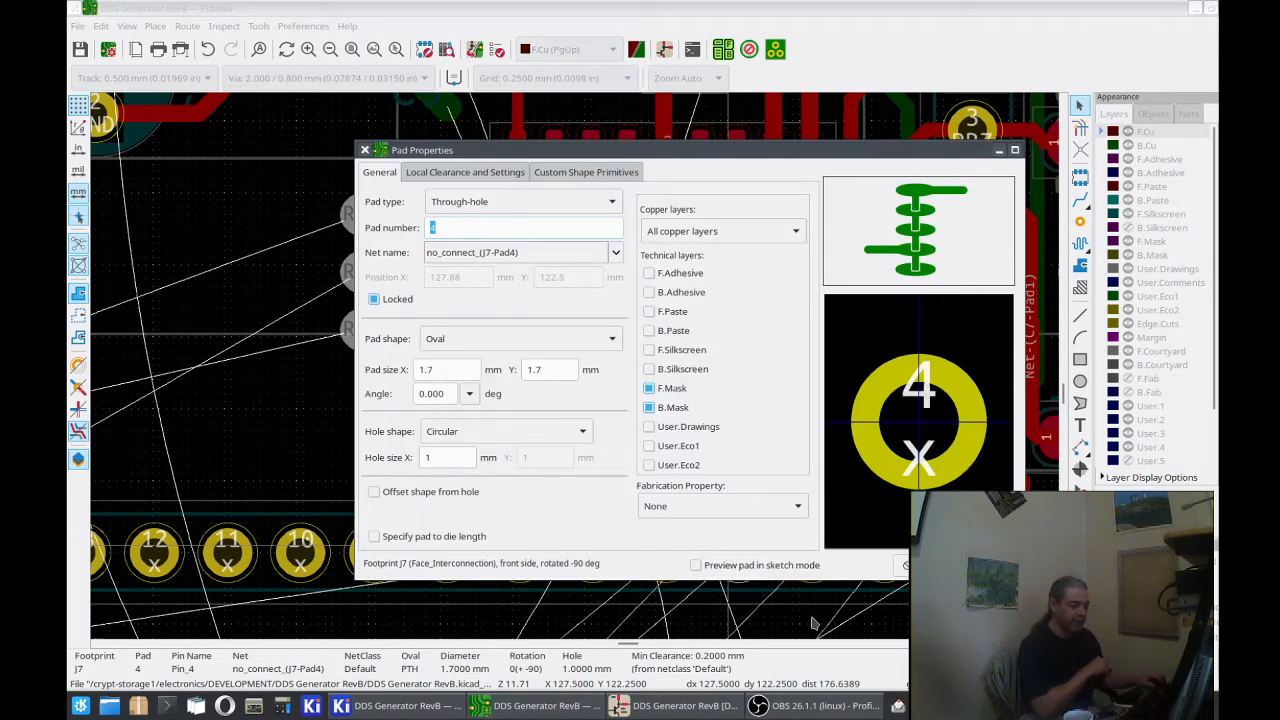
pyautogui.press('Escape')
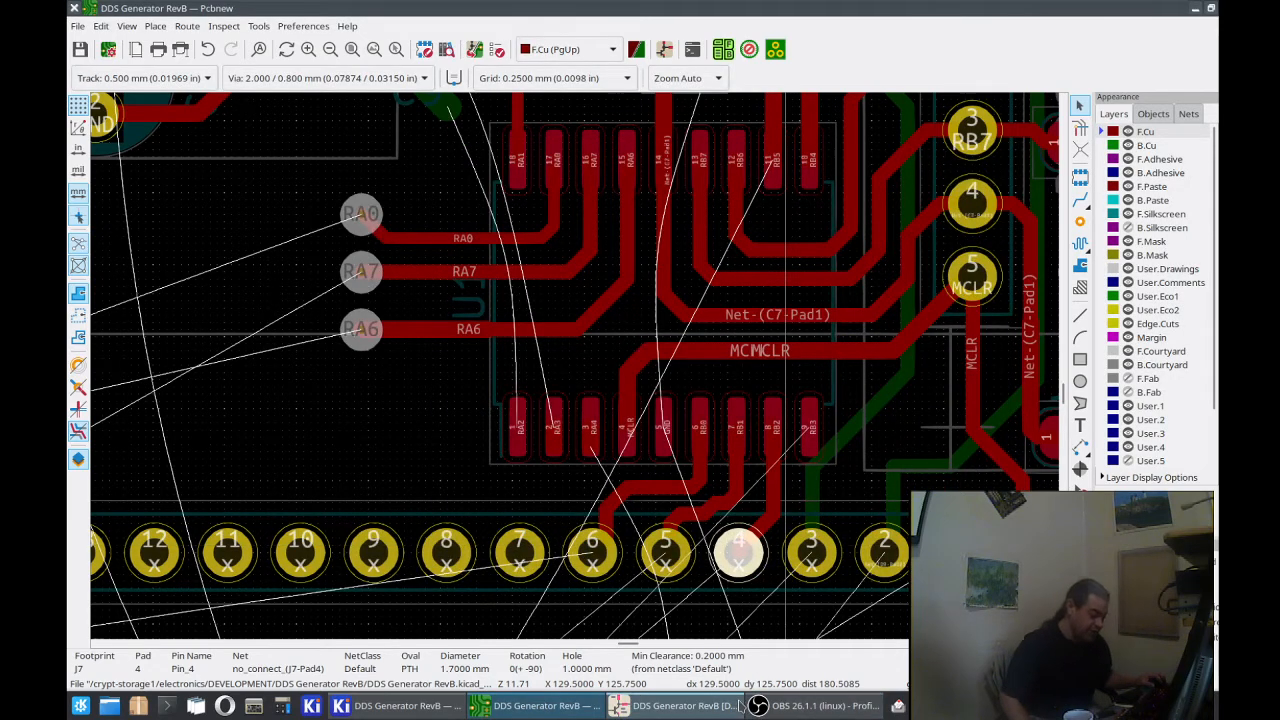
pyautogui.moveTo(740, 705)
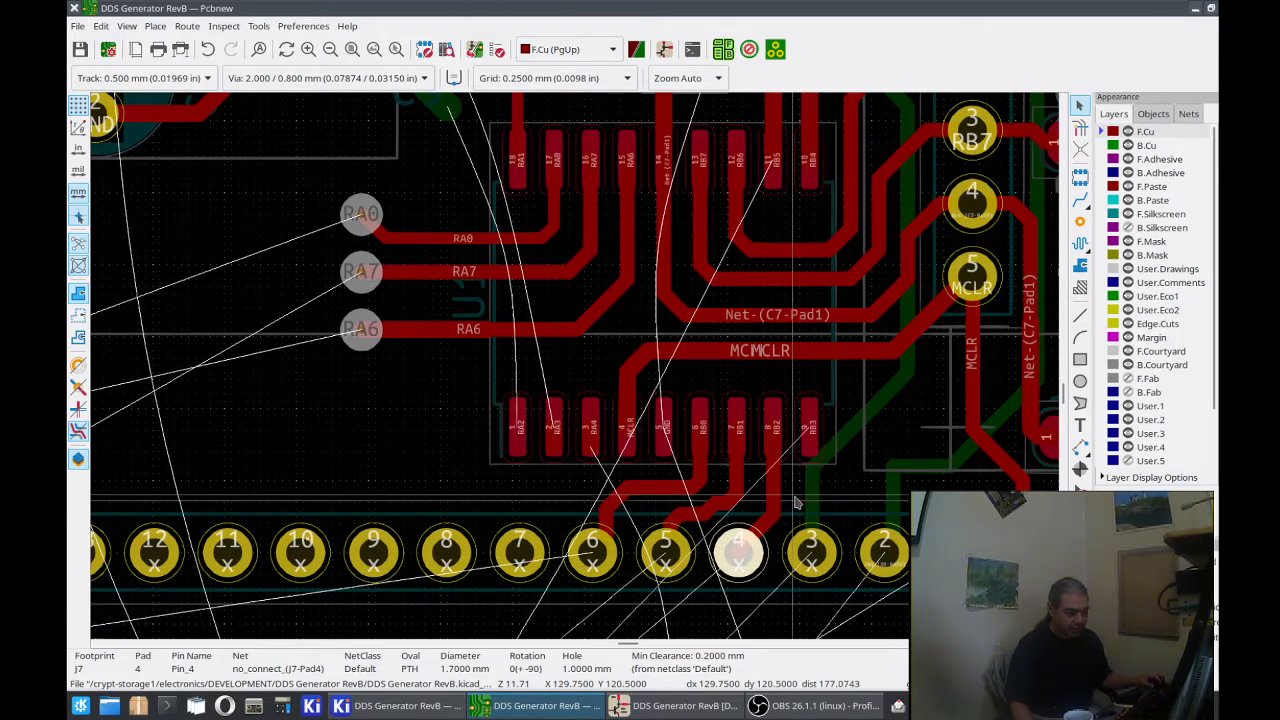
pyautogui.press('Escape')
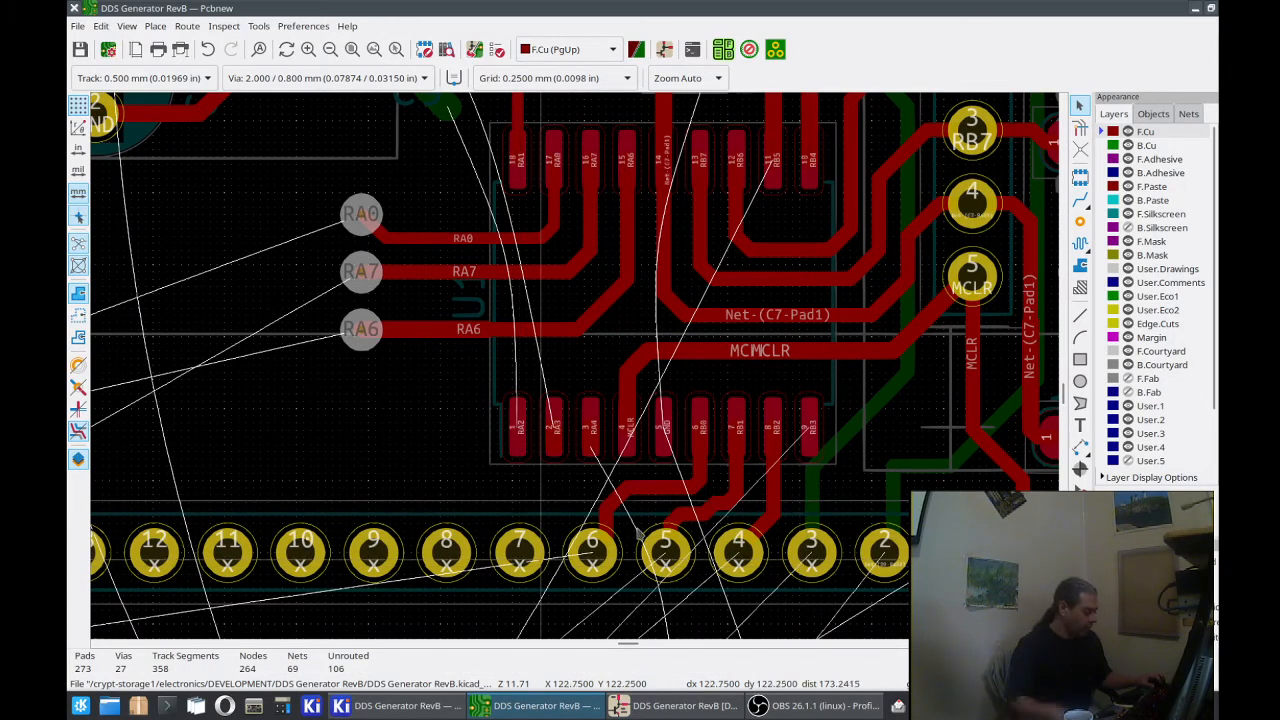
# Step: Check the net of the back-copper track reaching J7 pad 3 and assign /RB4 to that pad
pyautogui.press('pagedown')
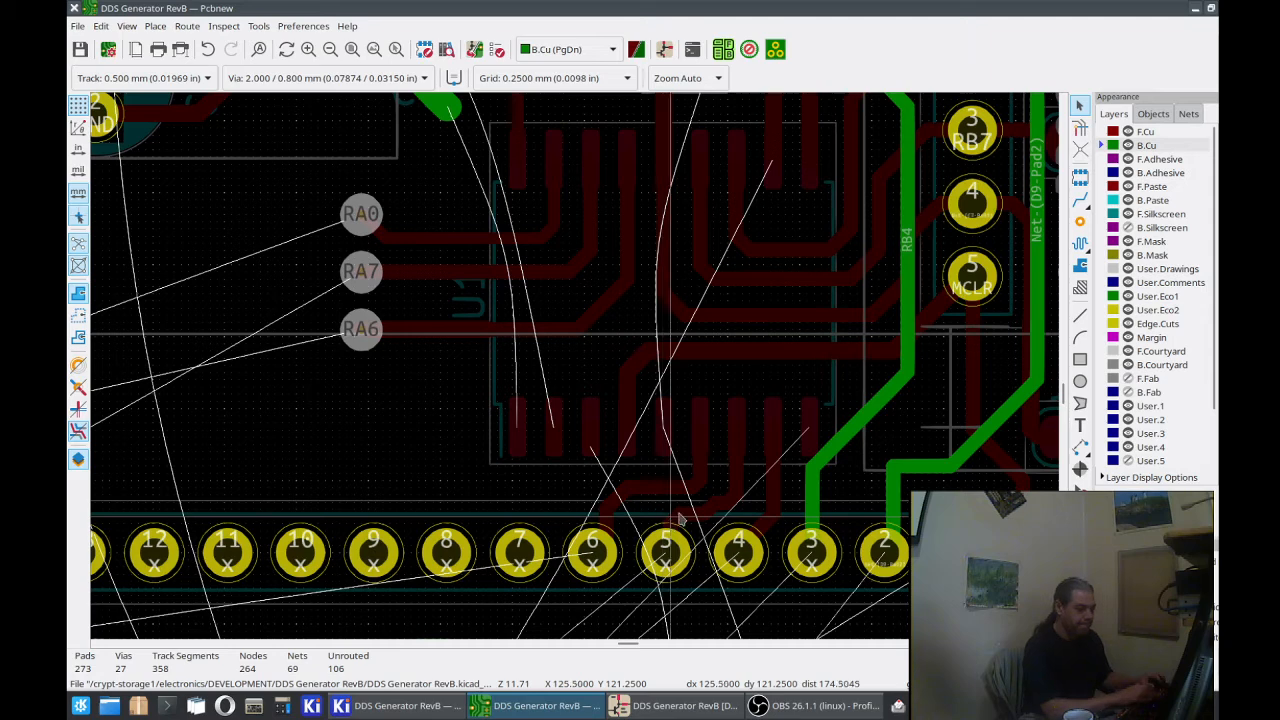
pyautogui.click(809, 497)
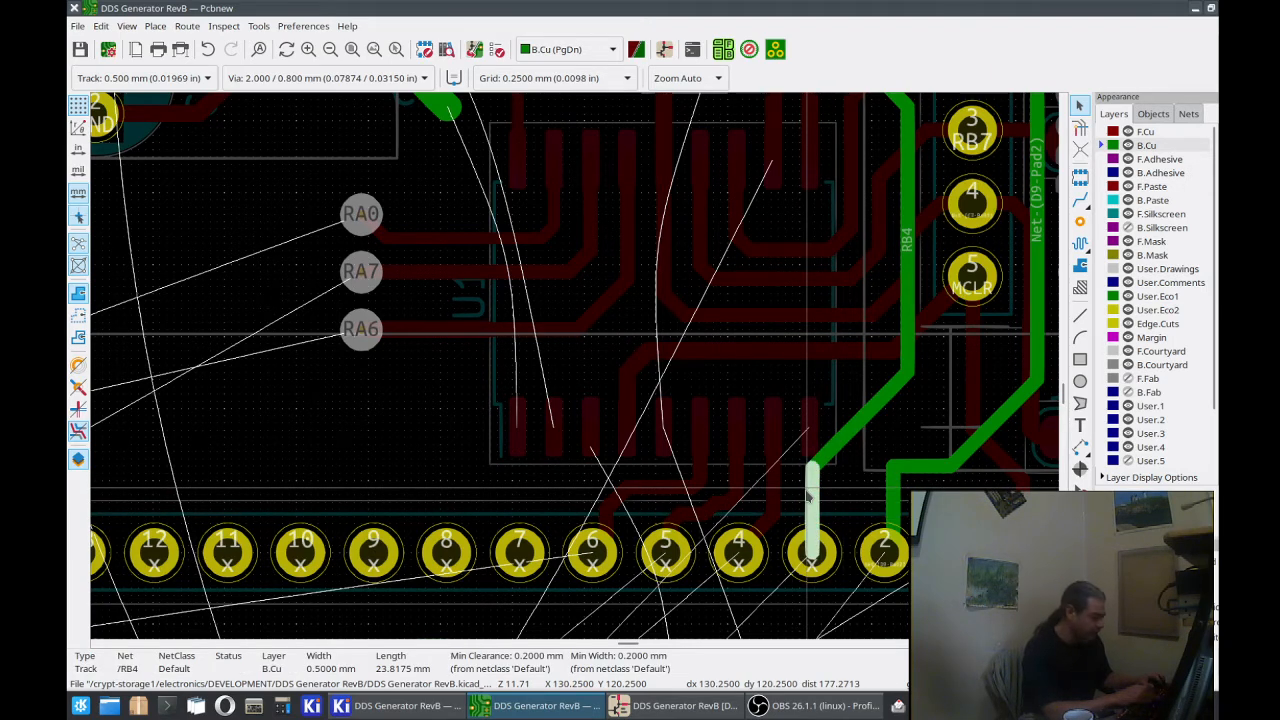
pyautogui.press('pageup')
pyautogui.click(828, 553)
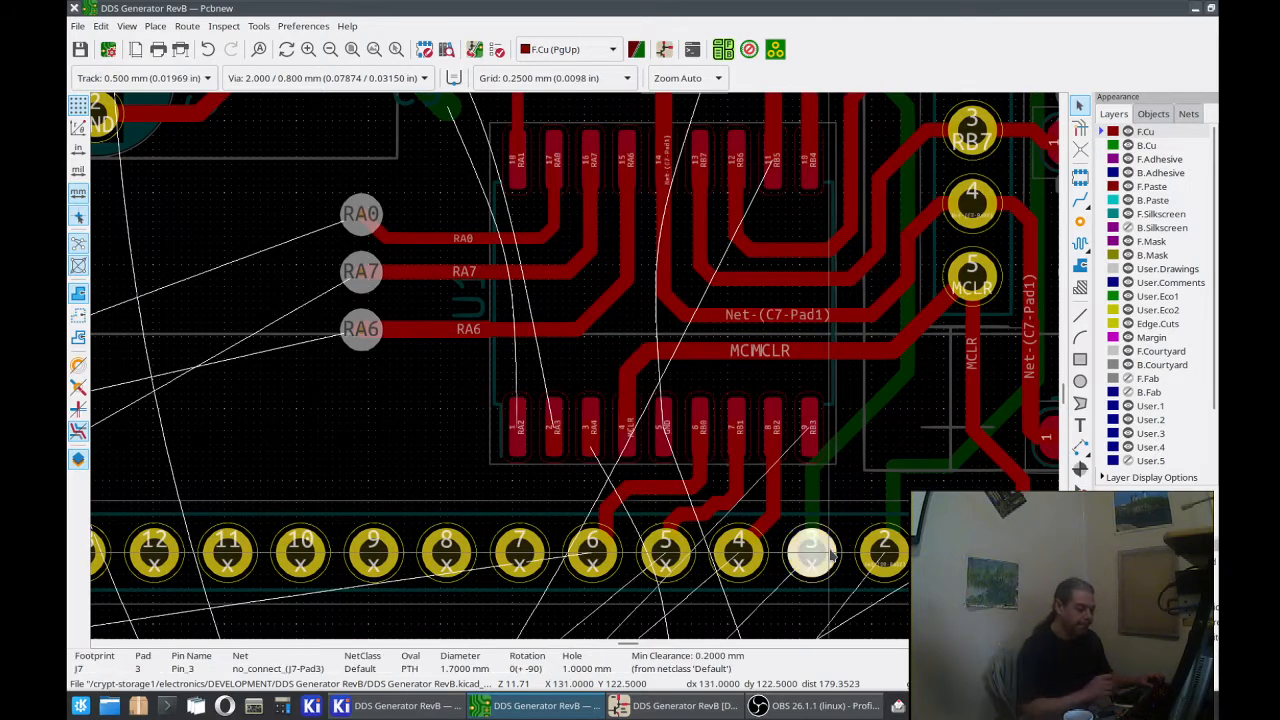
pyautogui.press('e')
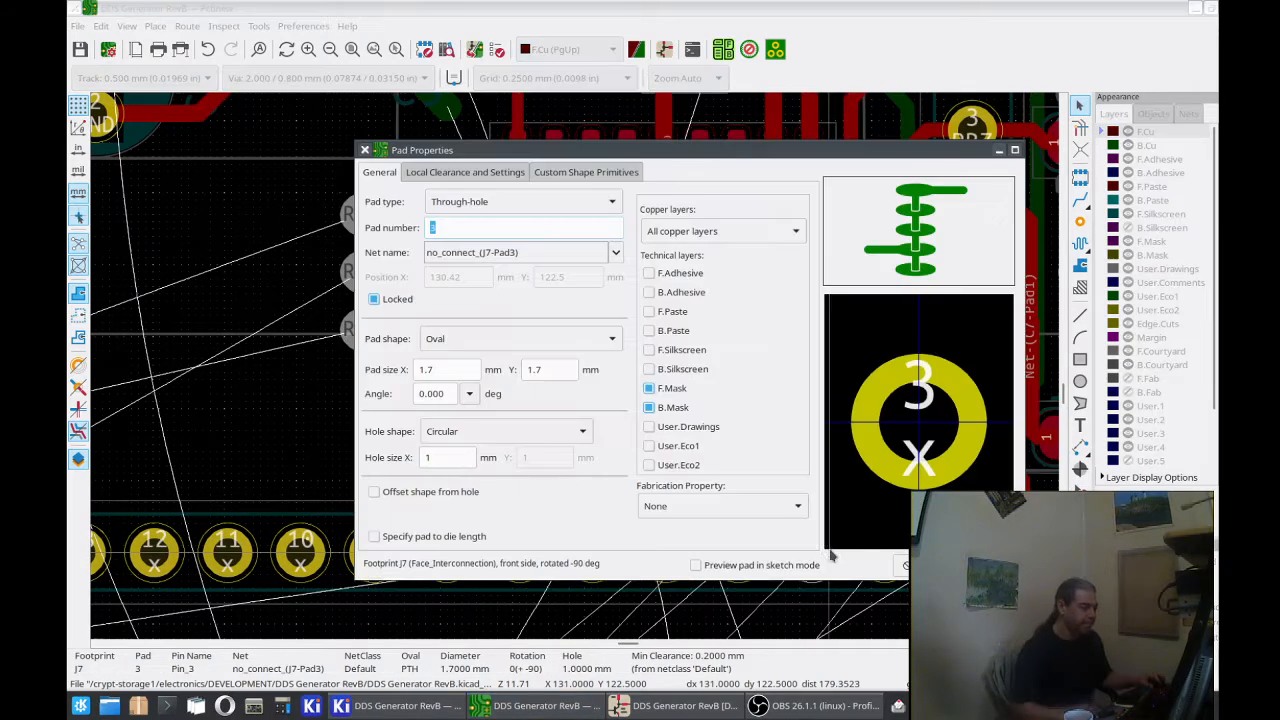
pyautogui.click(588, 256)
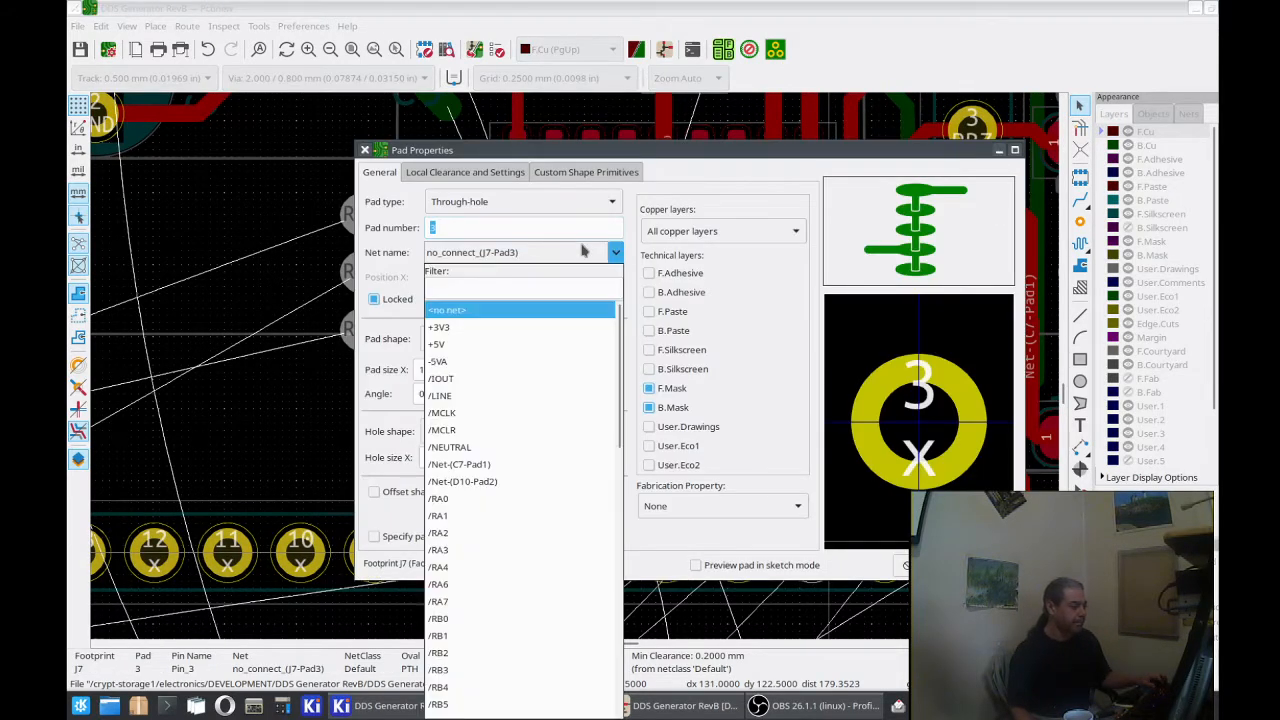
pyautogui.click(568, 688)
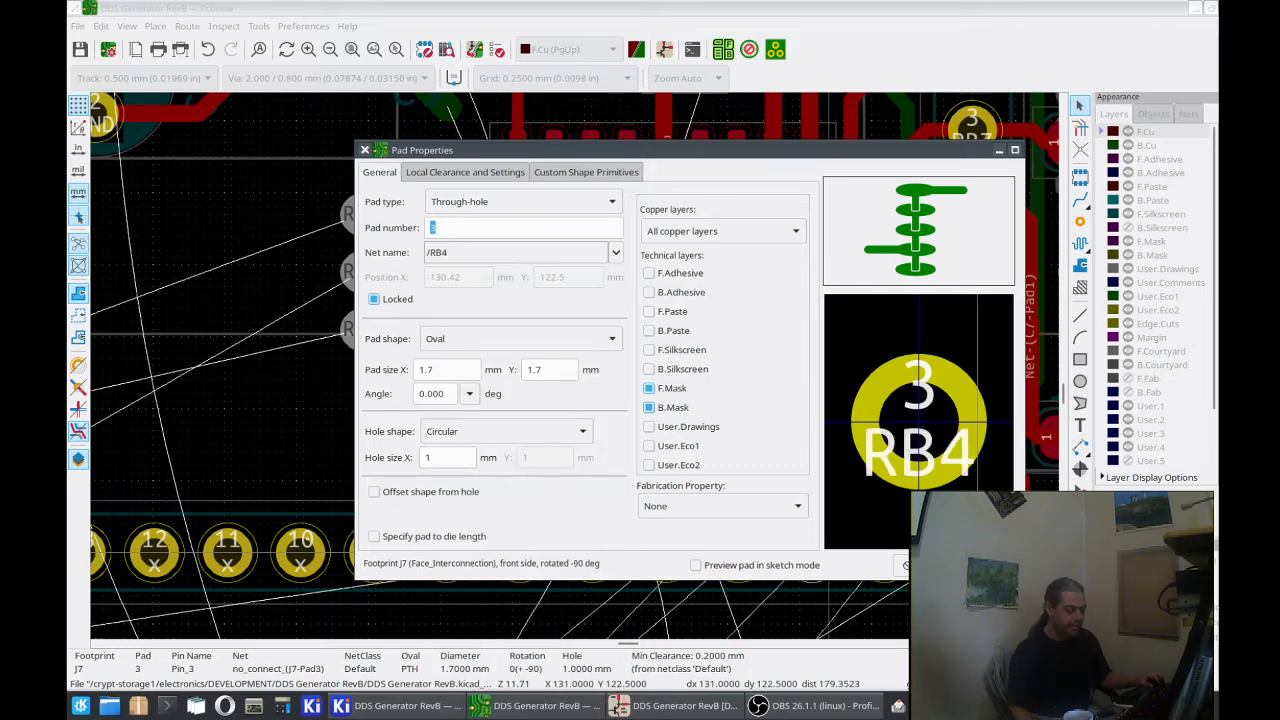
pyautogui.press('Return')
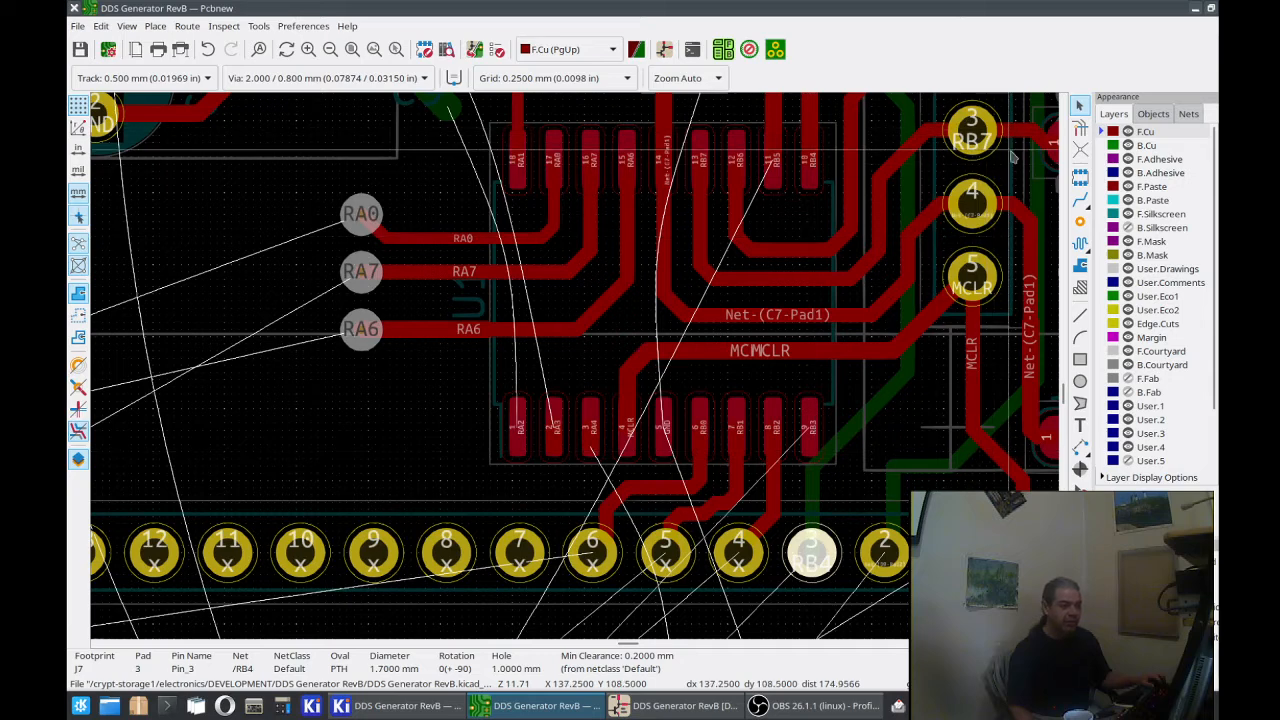
# Step: Delete the front-copper track segments running from U1 pad 8 (RB2) to J7 pad 4
pyautogui.click(775, 497)
pyautogui.press('Delete')
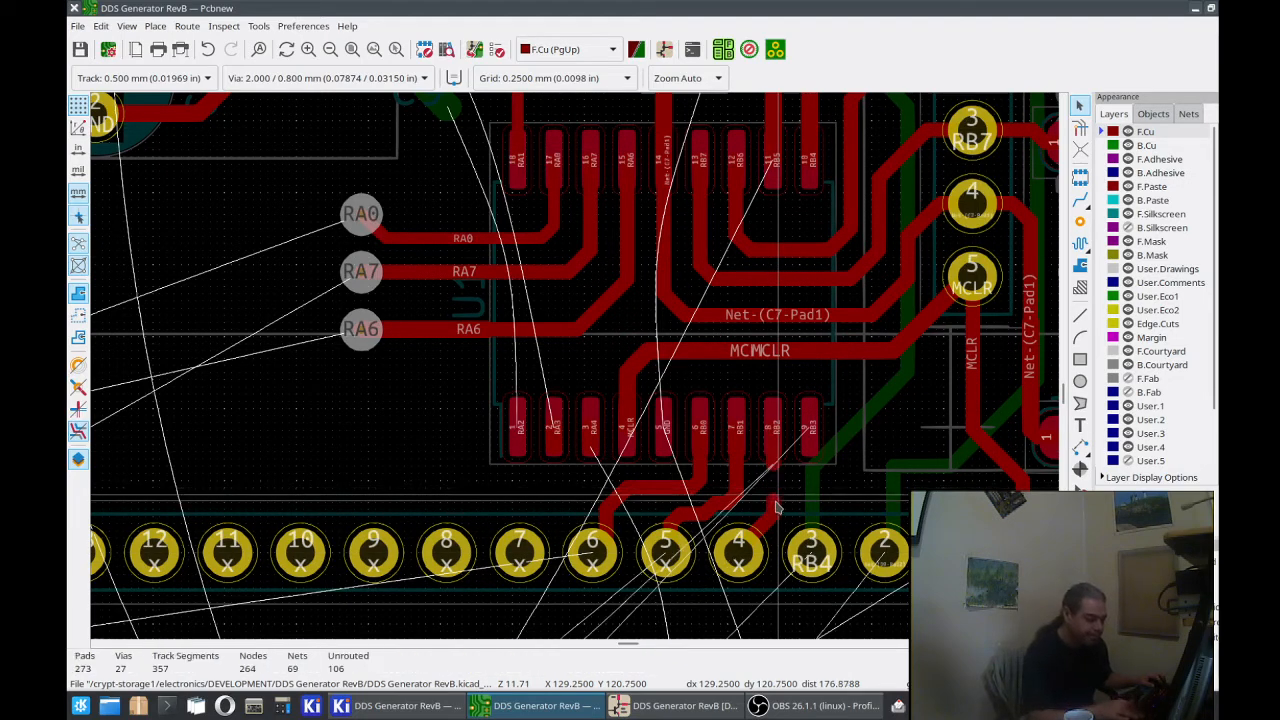
pyautogui.click(772, 515)
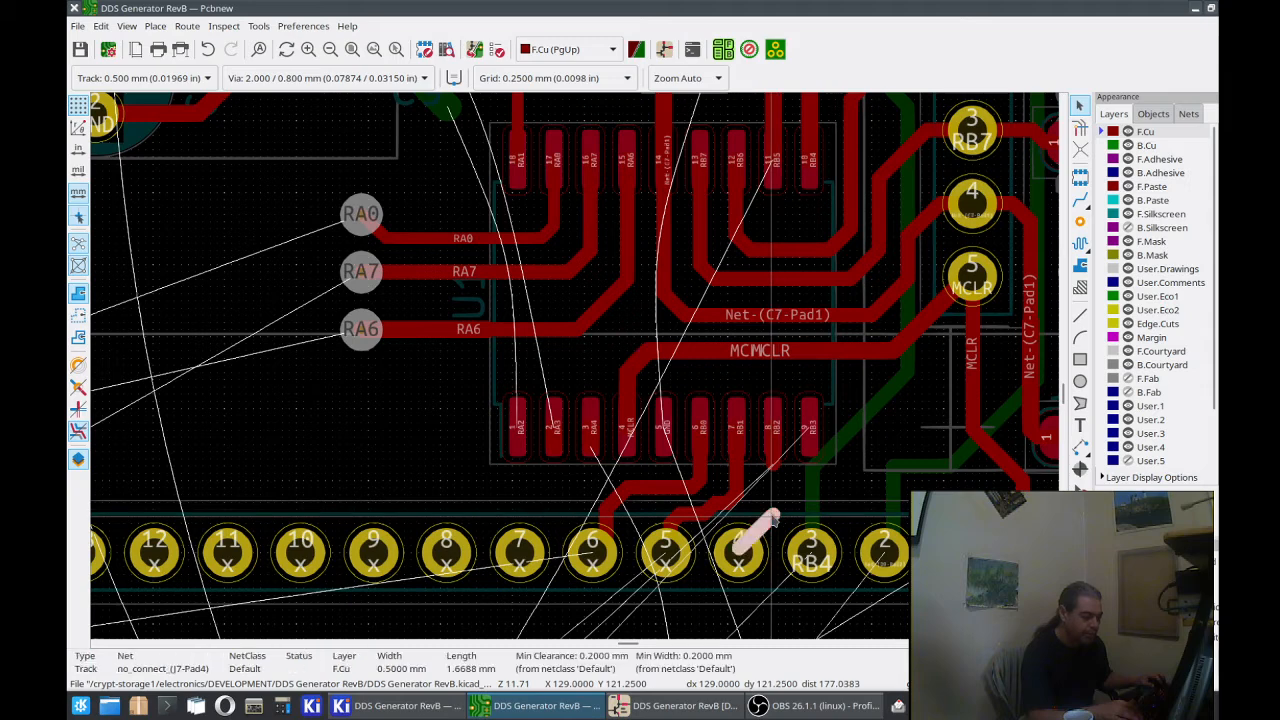
pyautogui.press('Delete')
pyautogui.click(780, 468)
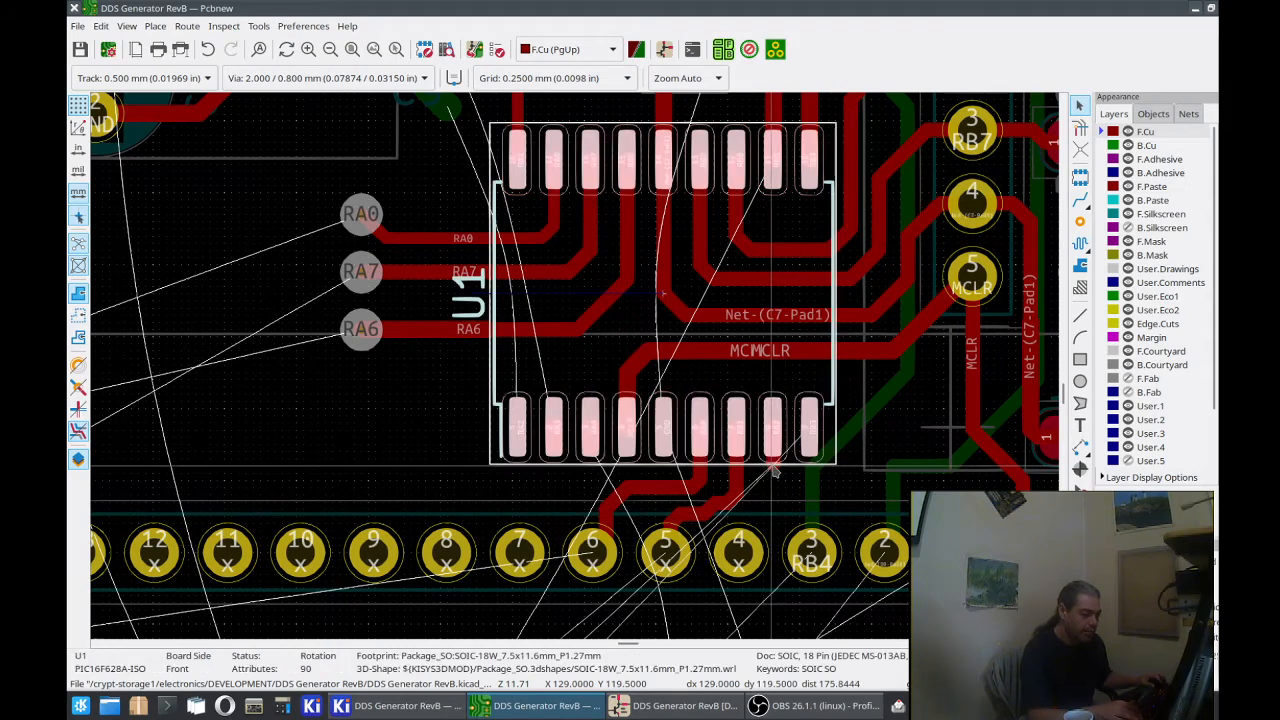
pyautogui.click(775, 475)
pyautogui.press('Delete')
# Step: Delete the front-copper track segments running from U1 pad 7 (RB1) to J7 pad 5
pyautogui.click(742, 482)
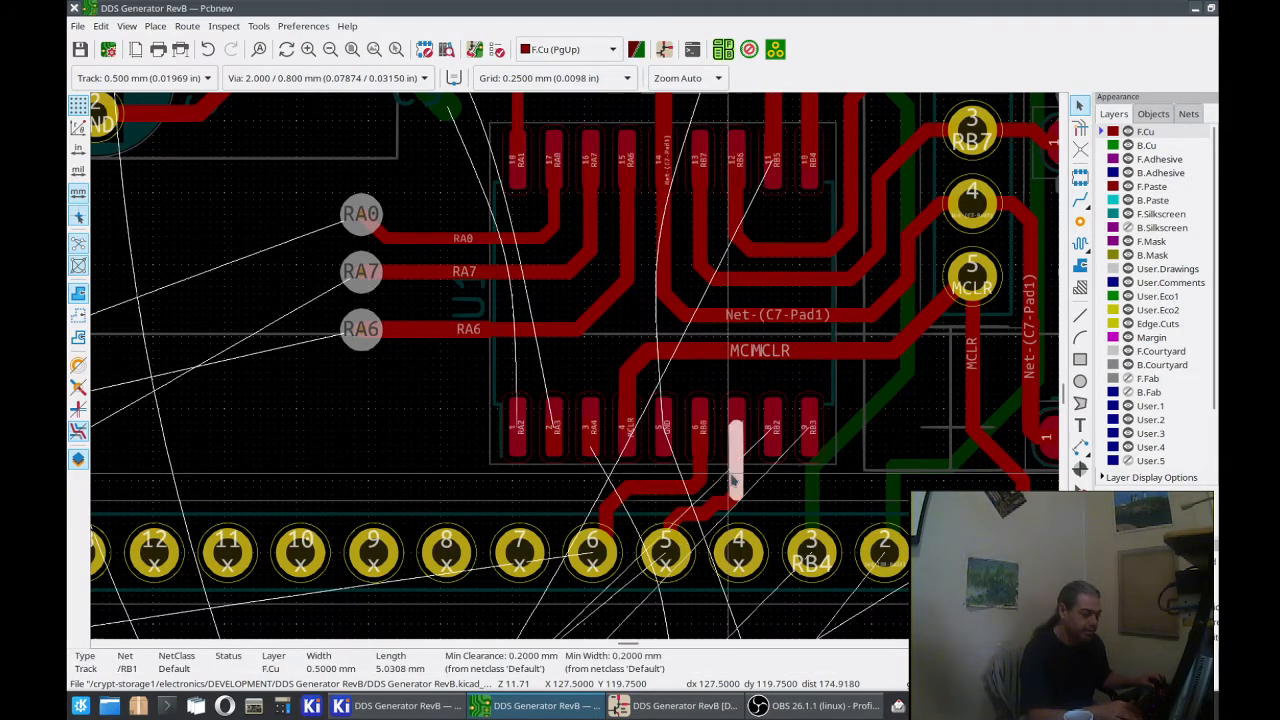
pyautogui.press('Delete')
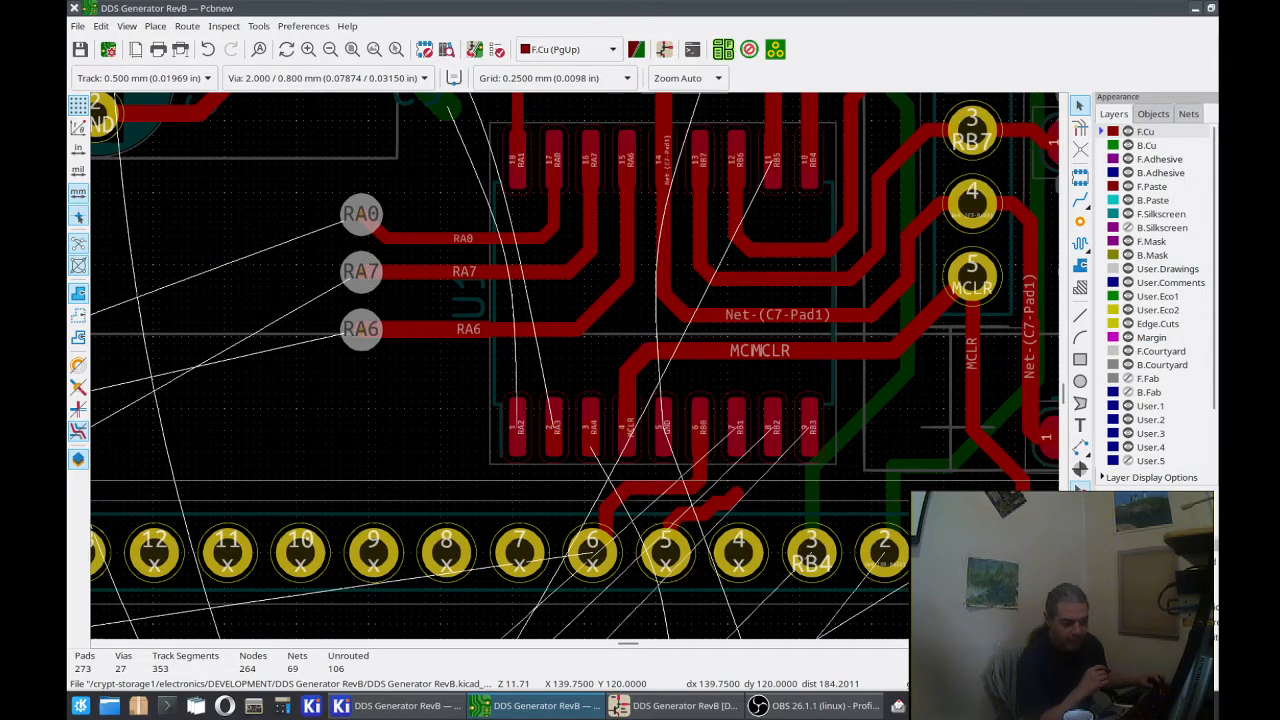
pyautogui.click(757, 516)
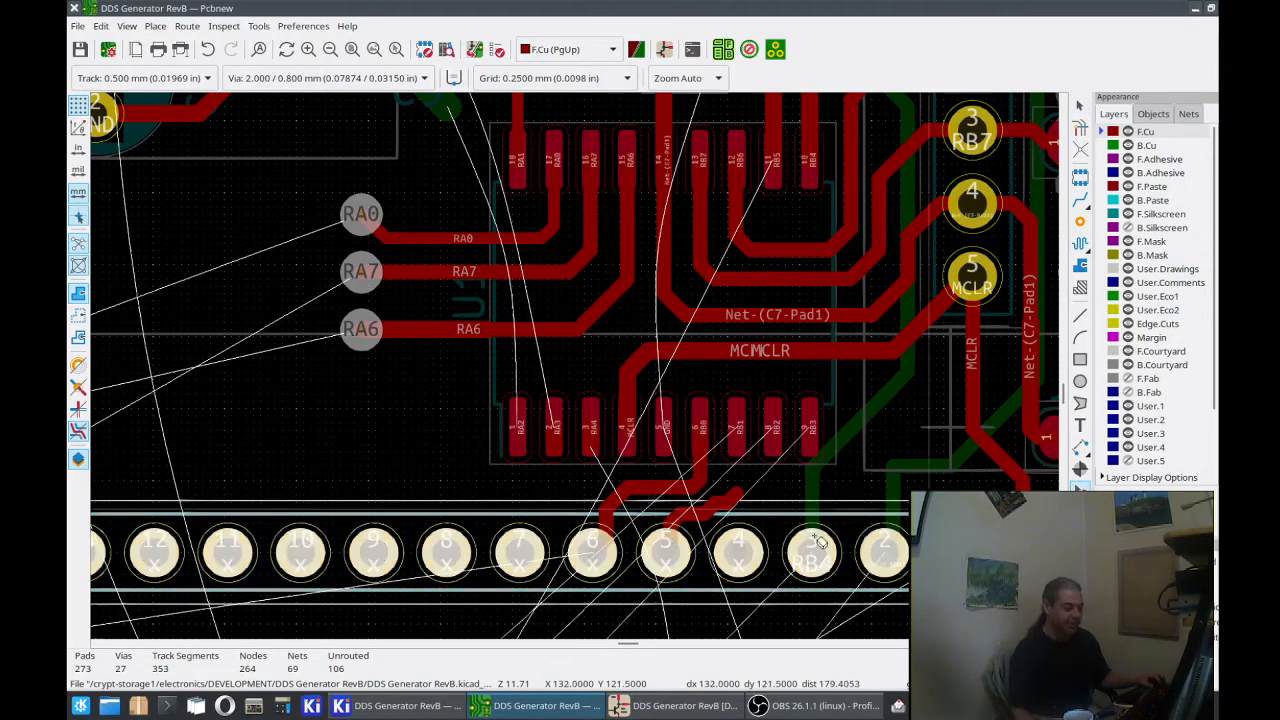
pyautogui.click(732, 495)
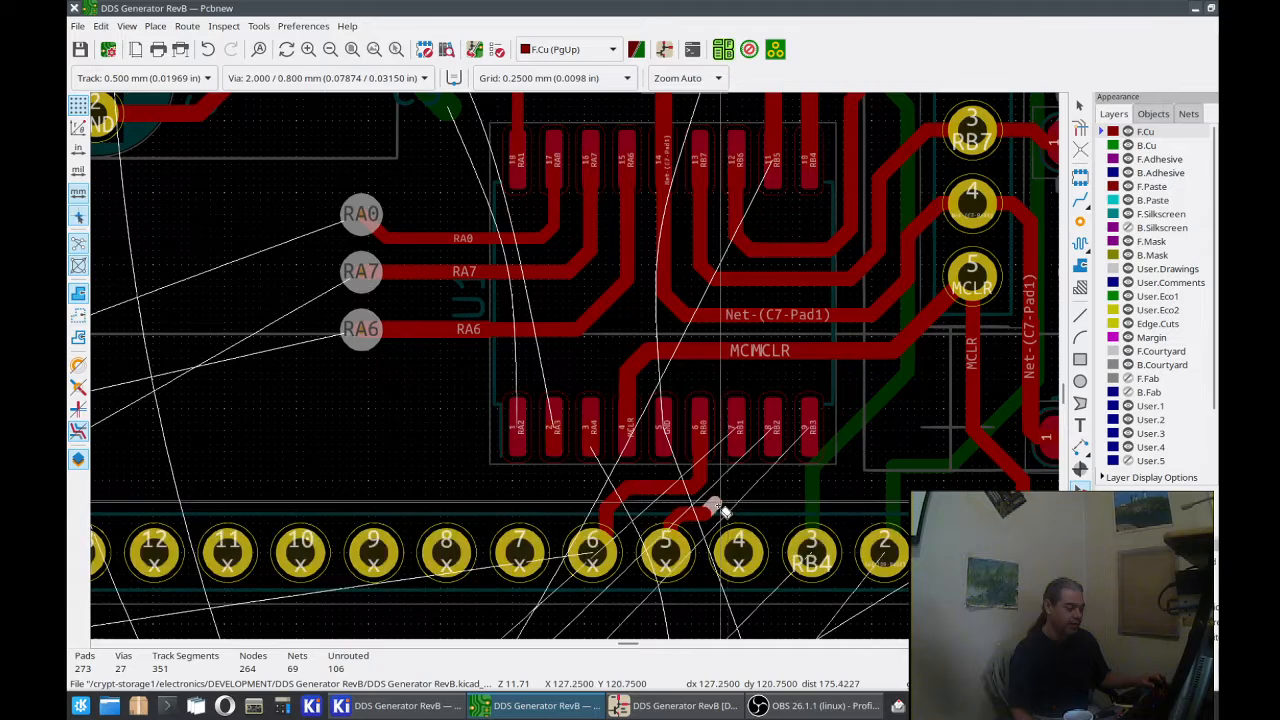
pyautogui.click(716, 506)
pyautogui.click(696, 513)
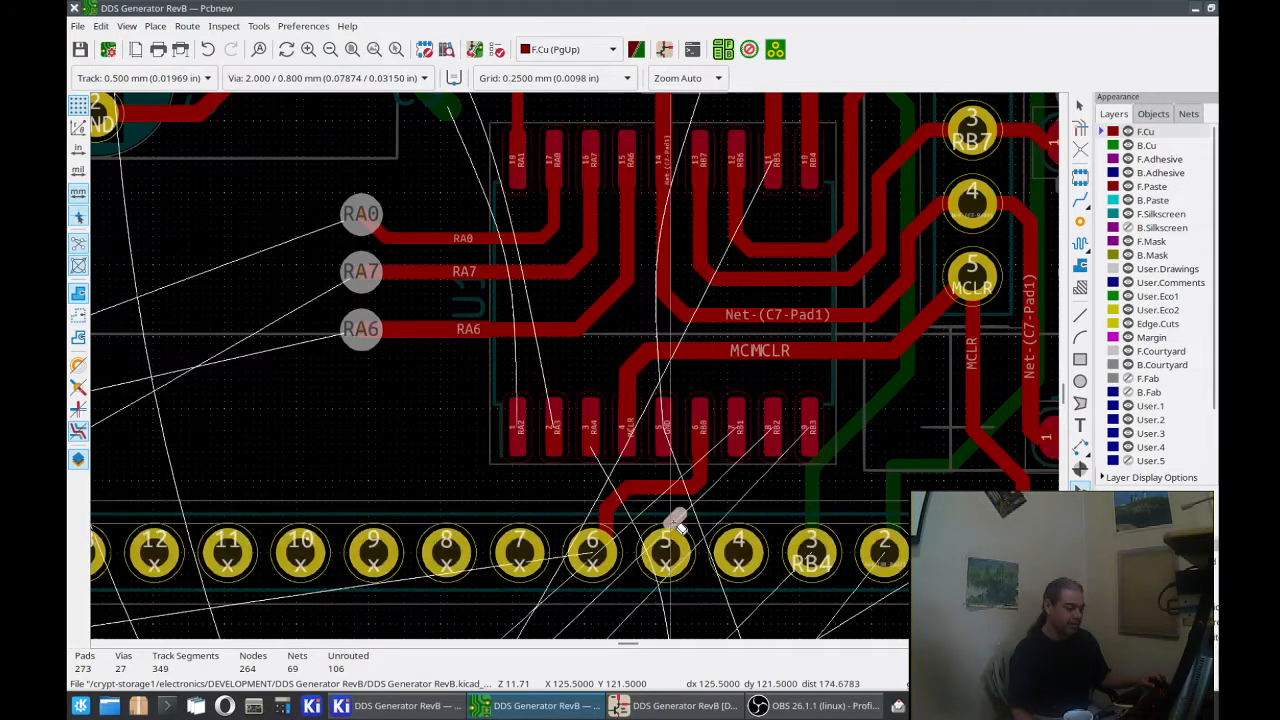
pyautogui.click(676, 521)
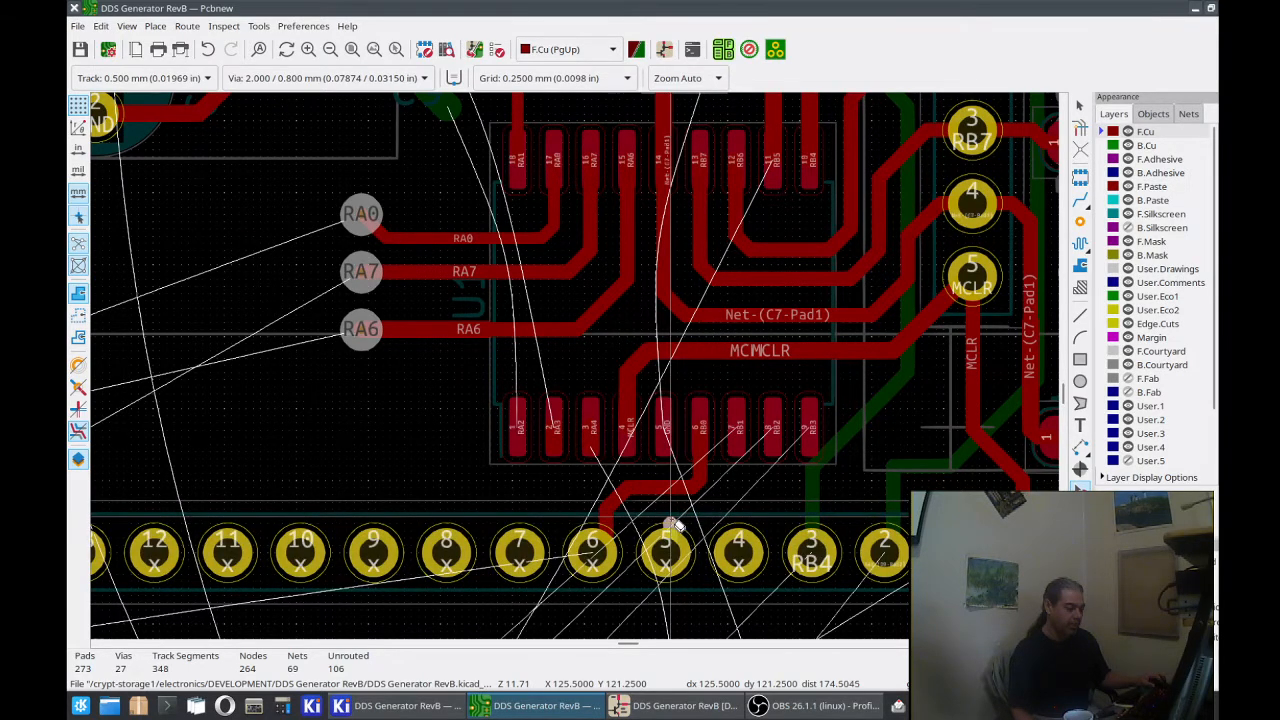
pyautogui.click(674, 522)
# Step: Delete the front-copper track segments between U1 pad 6 (RB0) and J7 pad 6
pyautogui.click(660, 495)
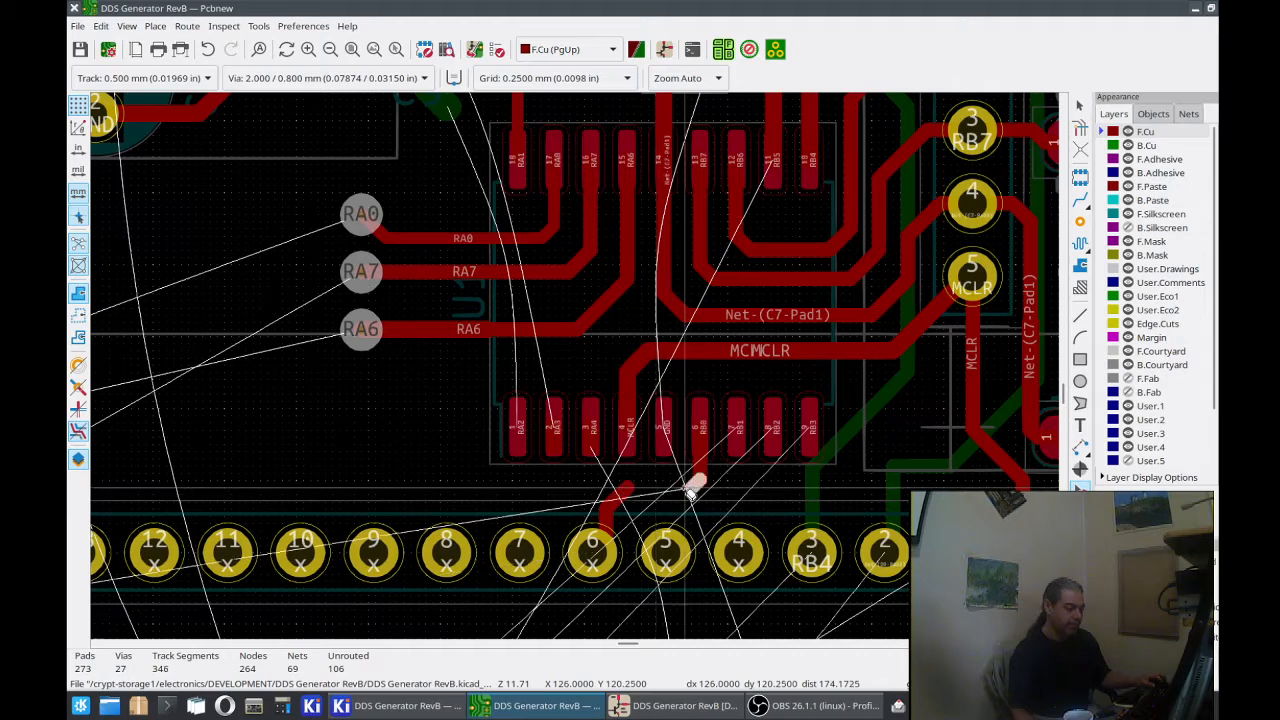
pyautogui.click(690, 490)
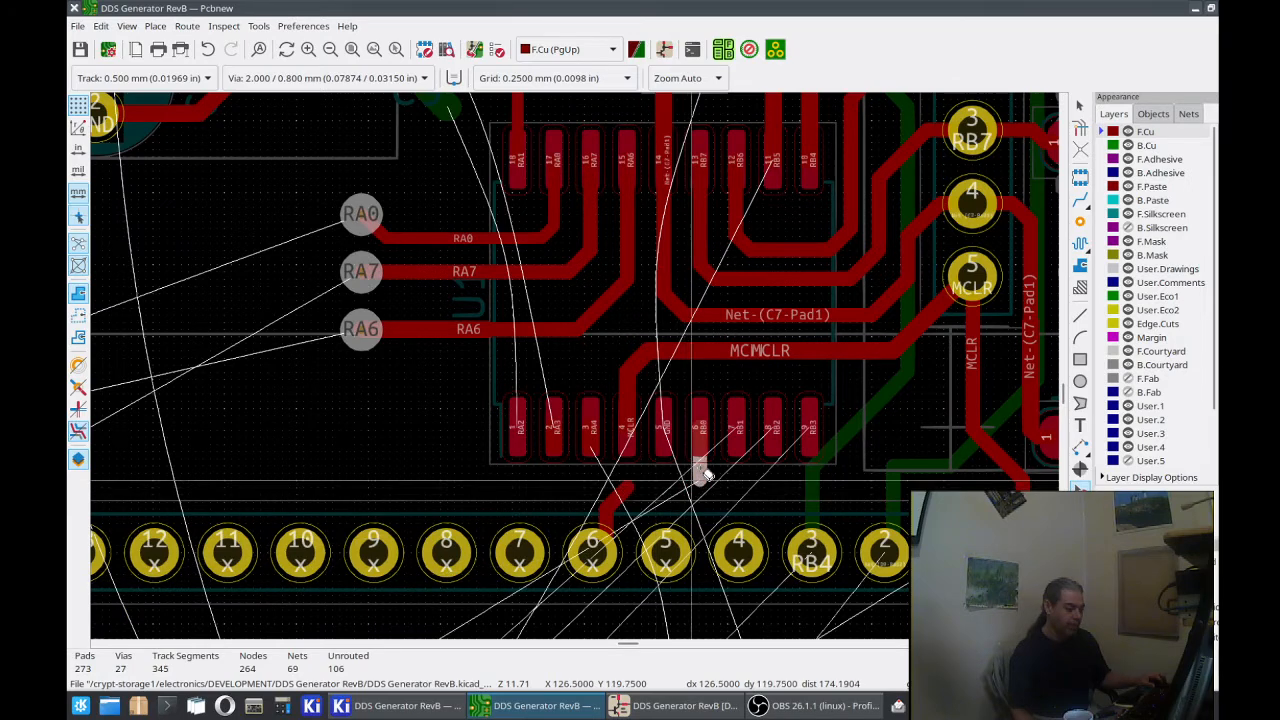
pyautogui.click(622, 494)
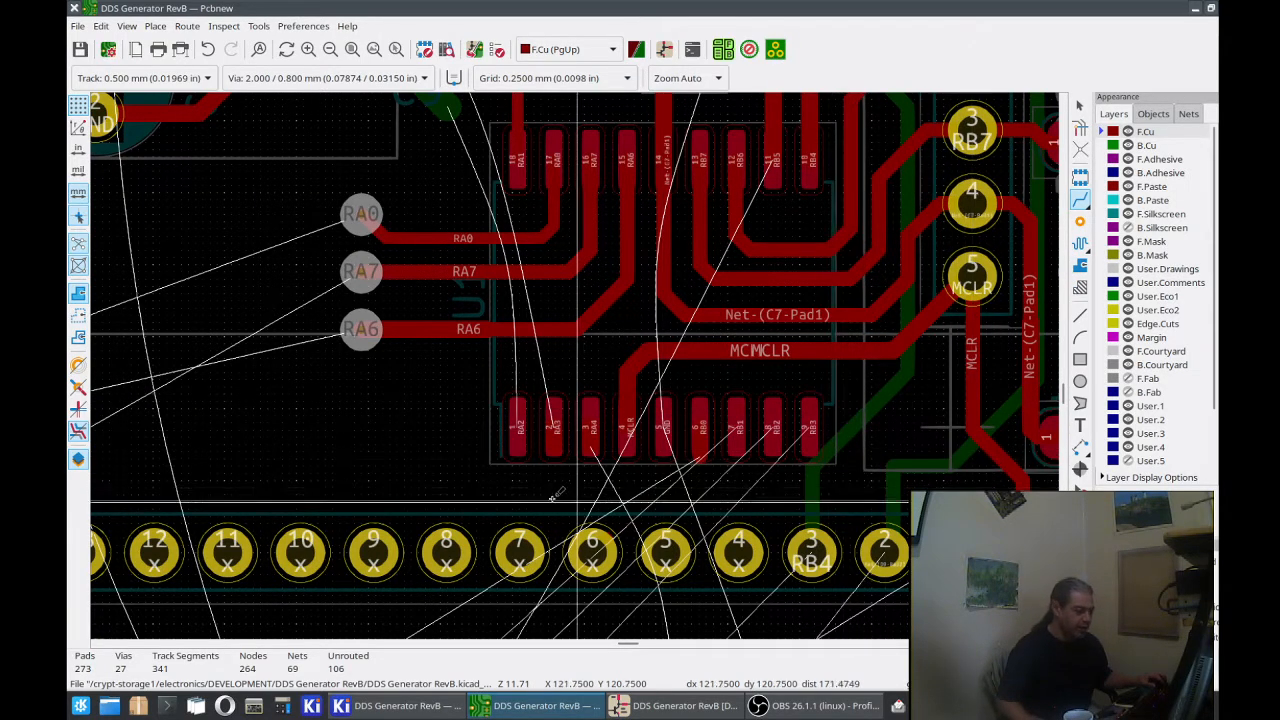
pyautogui.click(518, 437)
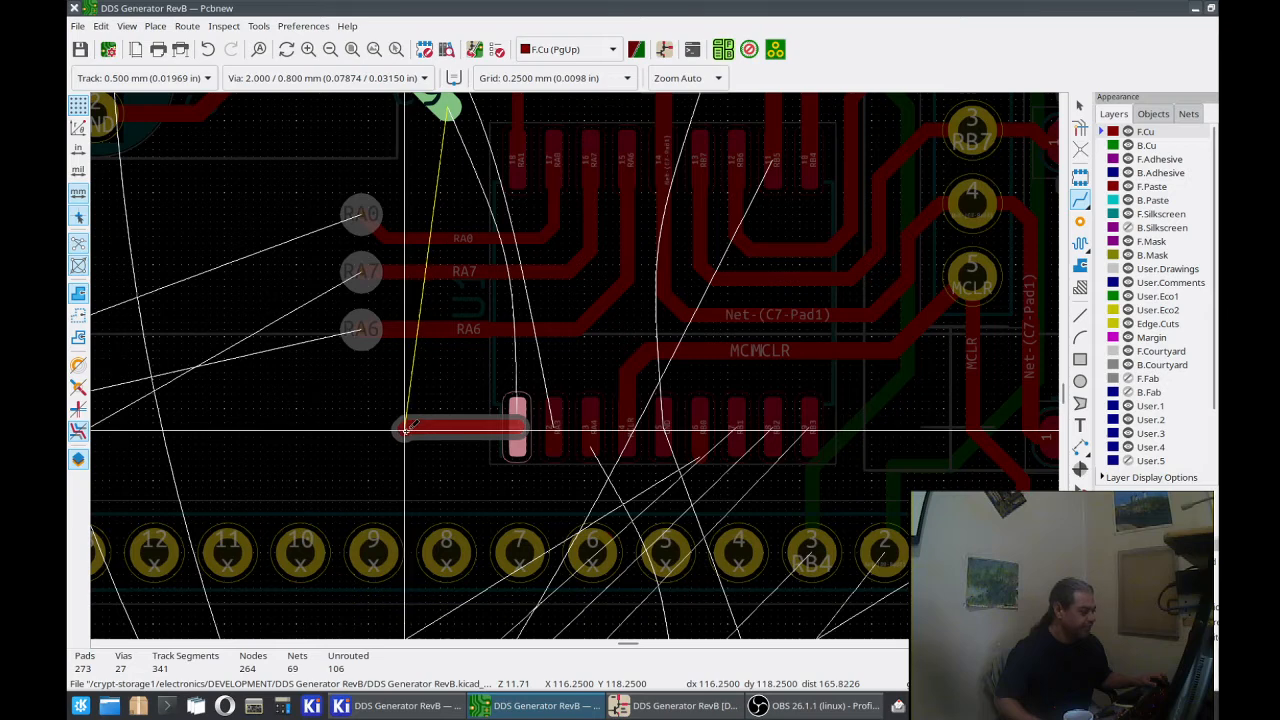
pyautogui.press('Escape')
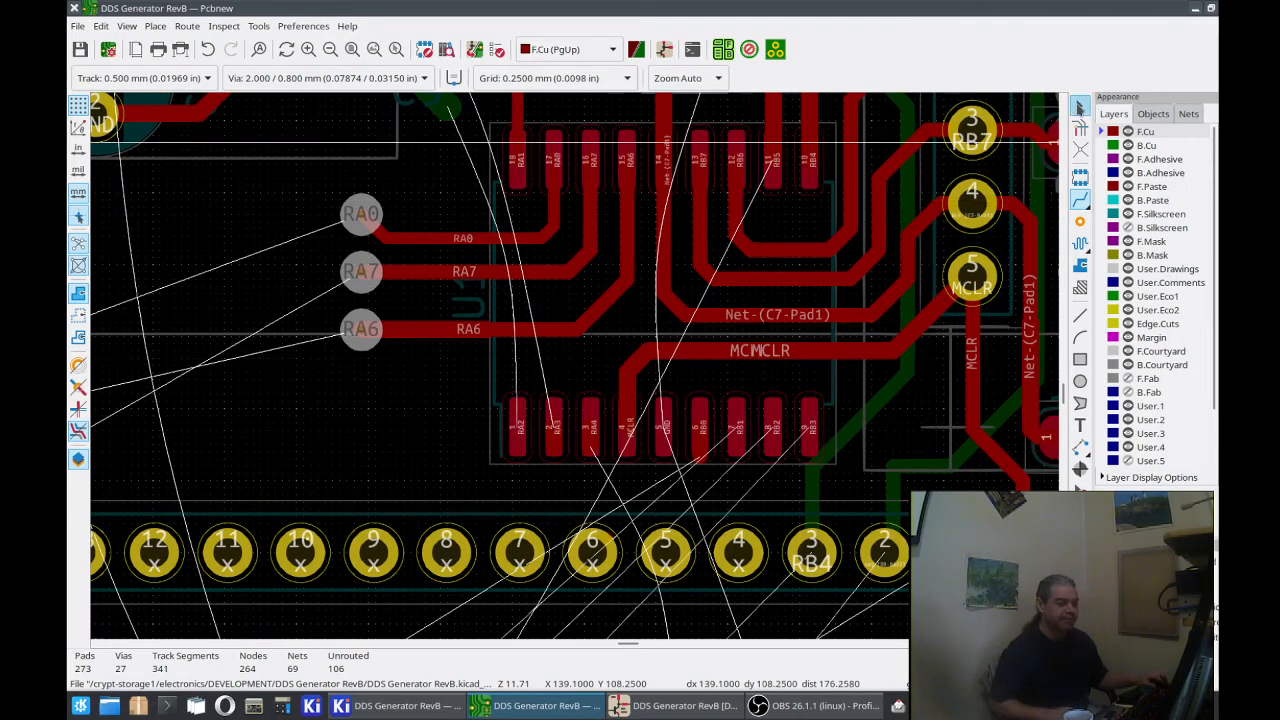
pyautogui.click(1081, 201)
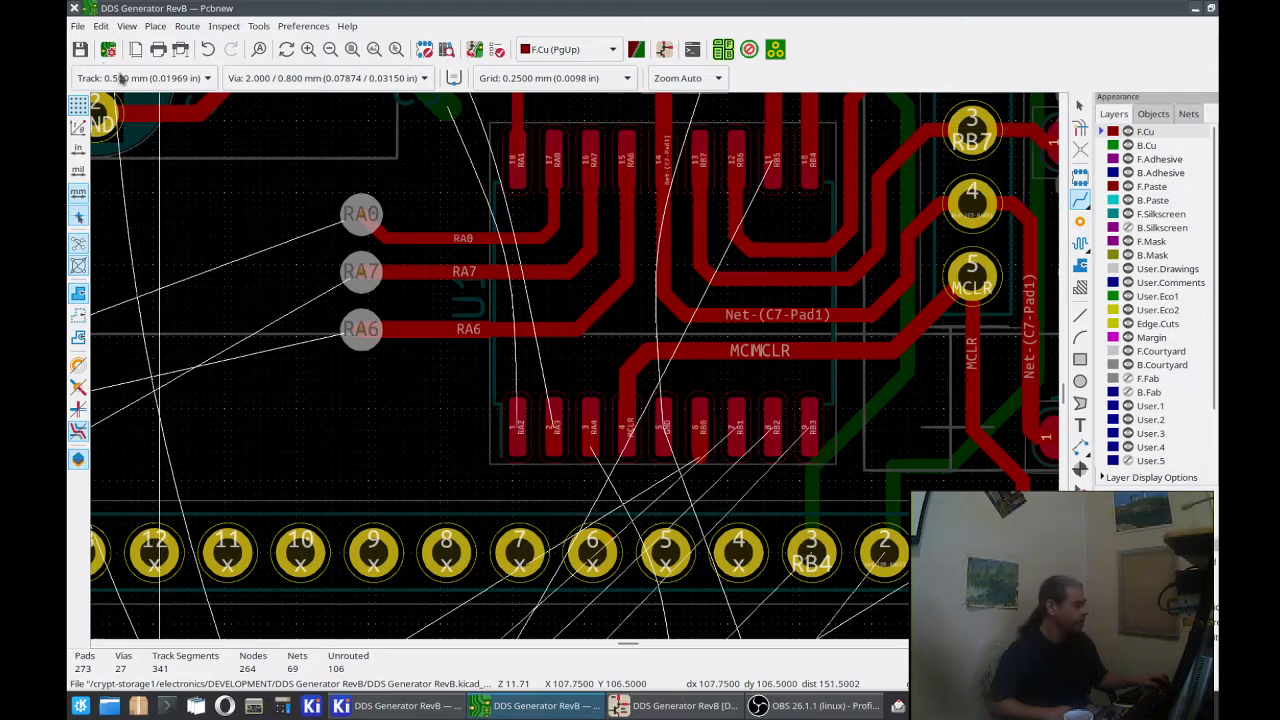
# Step: Examine the pre-defined track widths and via sizes in the board's design rules
pyautogui.click(78, 27)
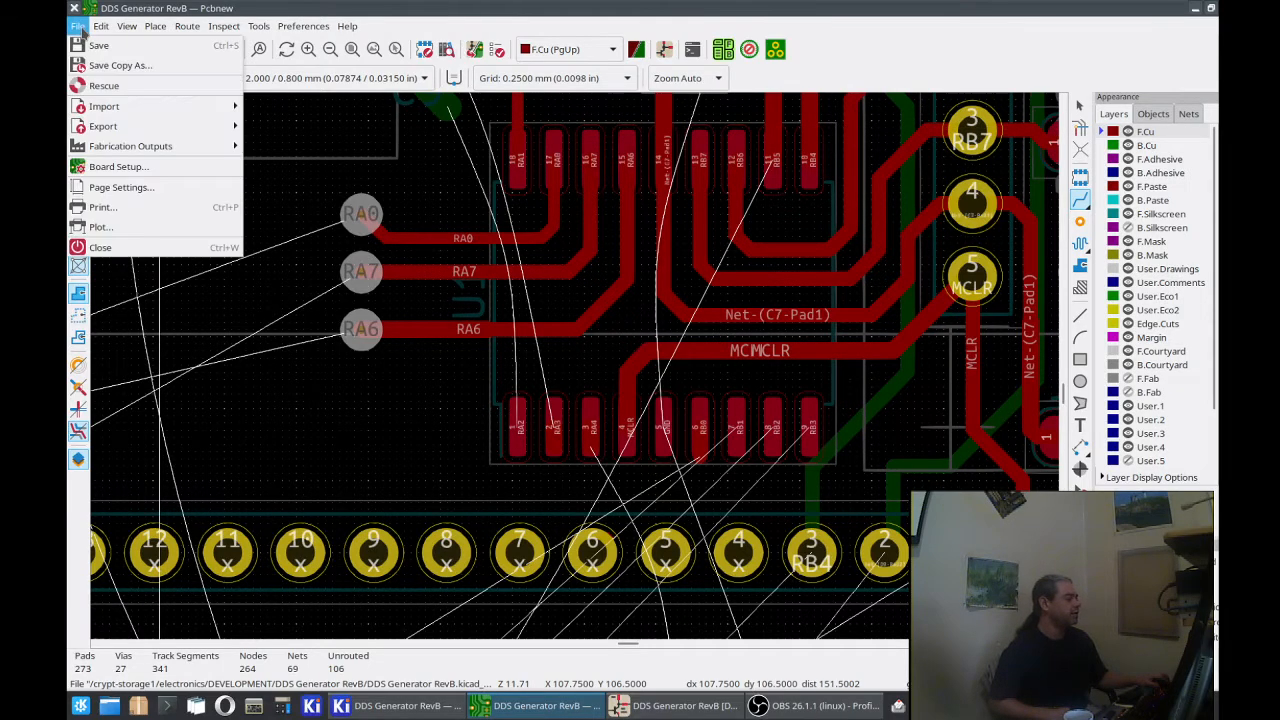
pyautogui.click(119, 170)
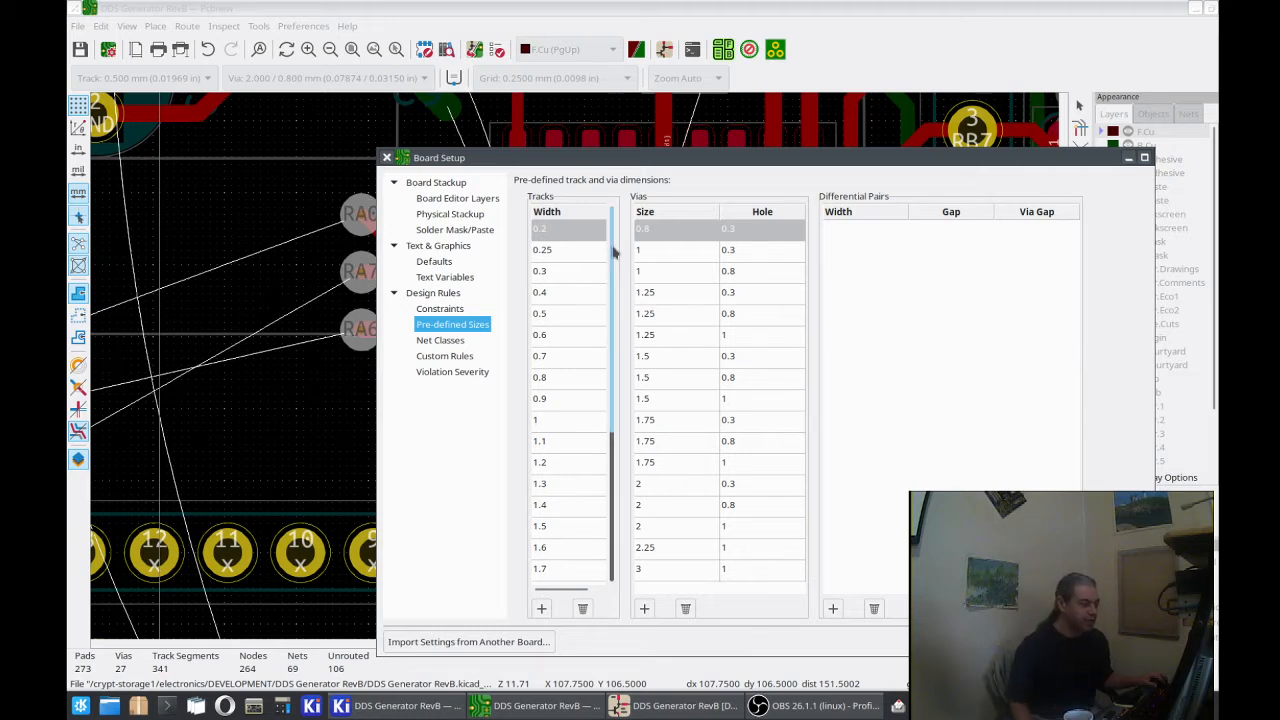
pyautogui.moveTo(614, 252); pyautogui.dragTo(615, 406)
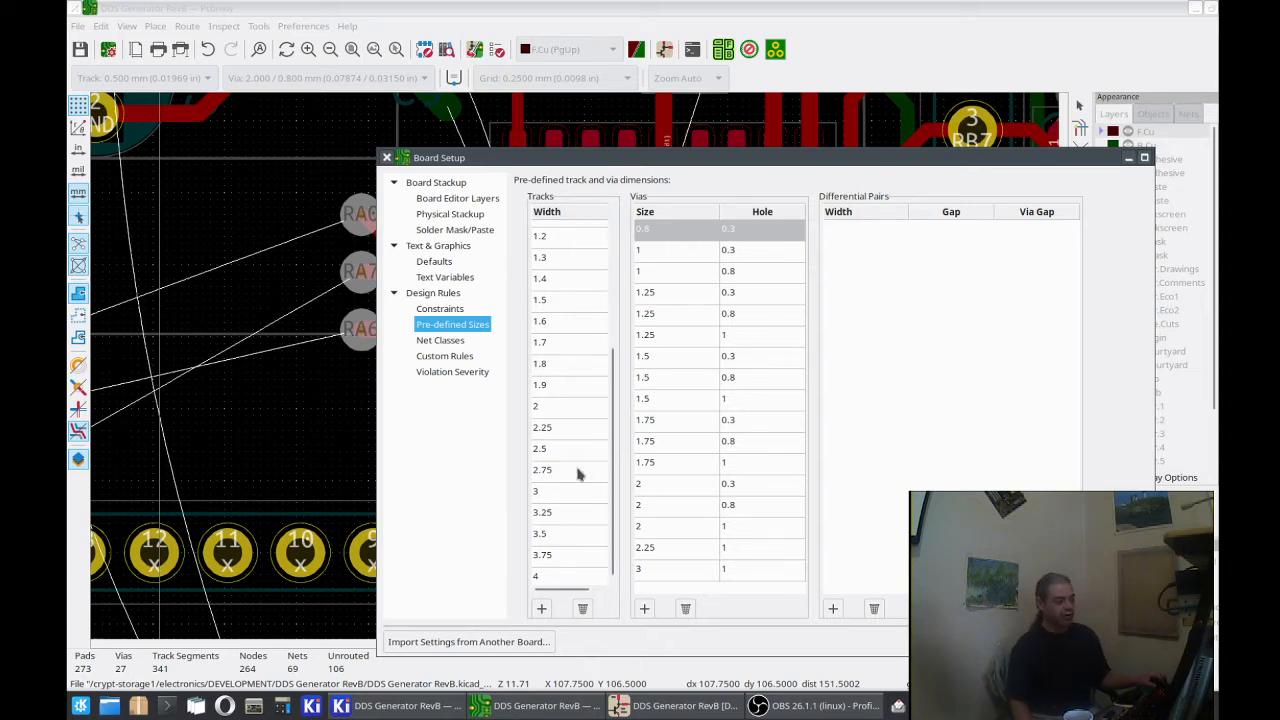
pyautogui.scroll(2, 601, 506)
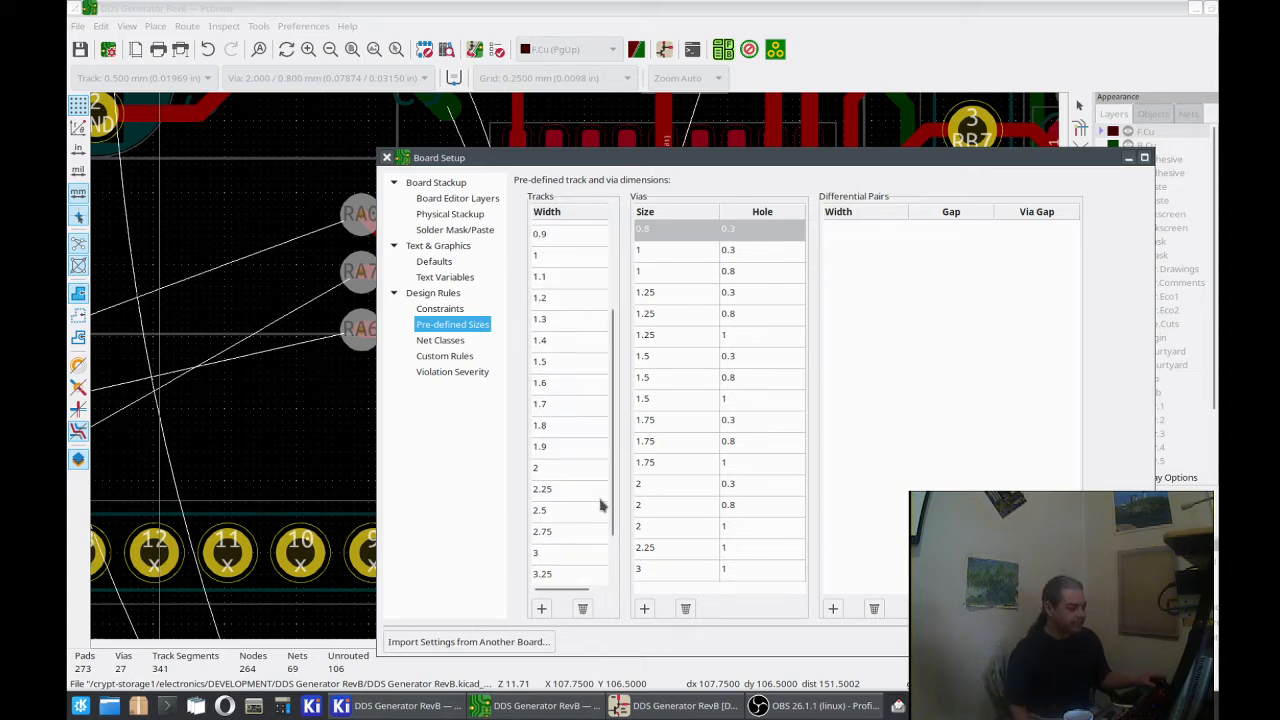
pyautogui.scroll(2, 601, 506)
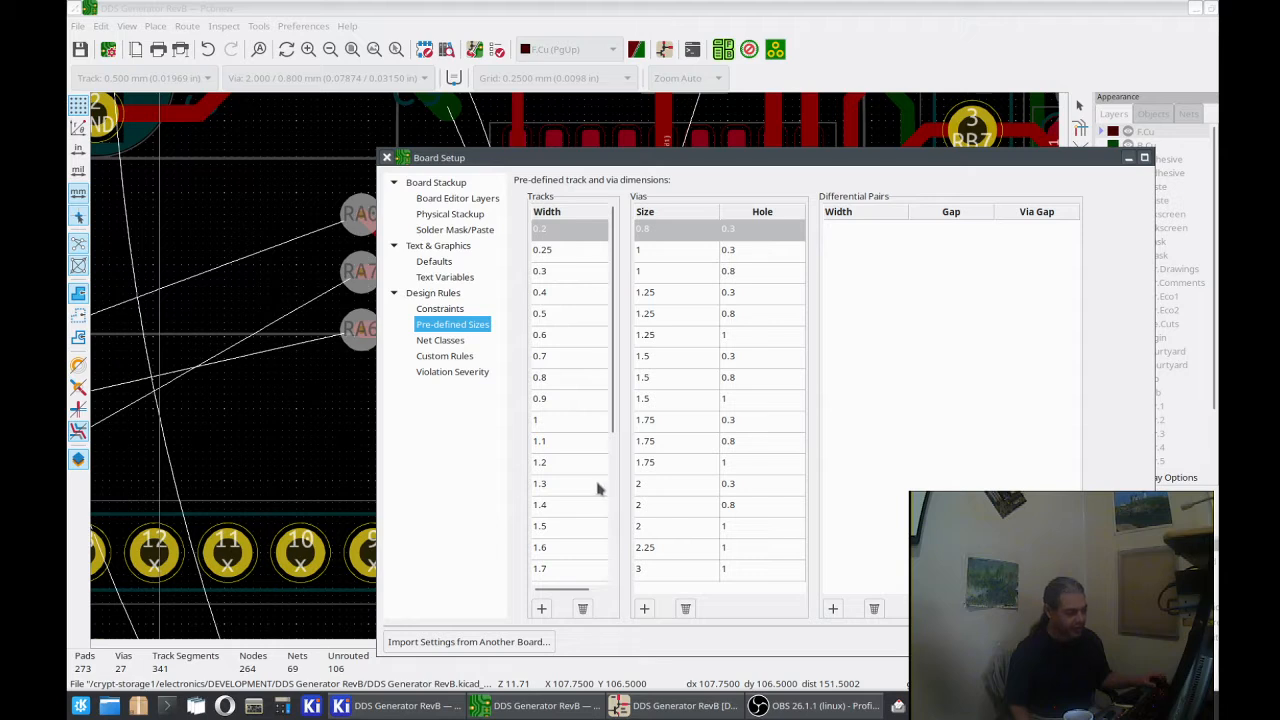
pyautogui.scroll(-3, 598, 488)
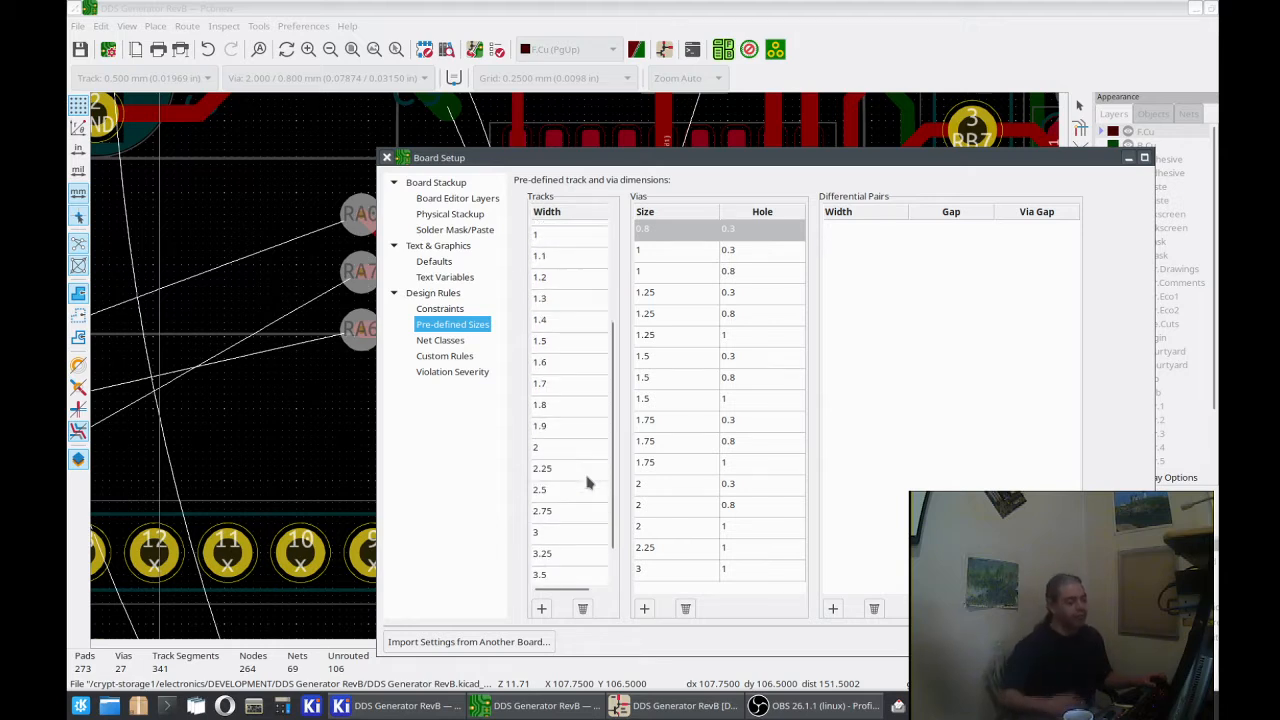
pyautogui.scroll(-1, 592, 476)
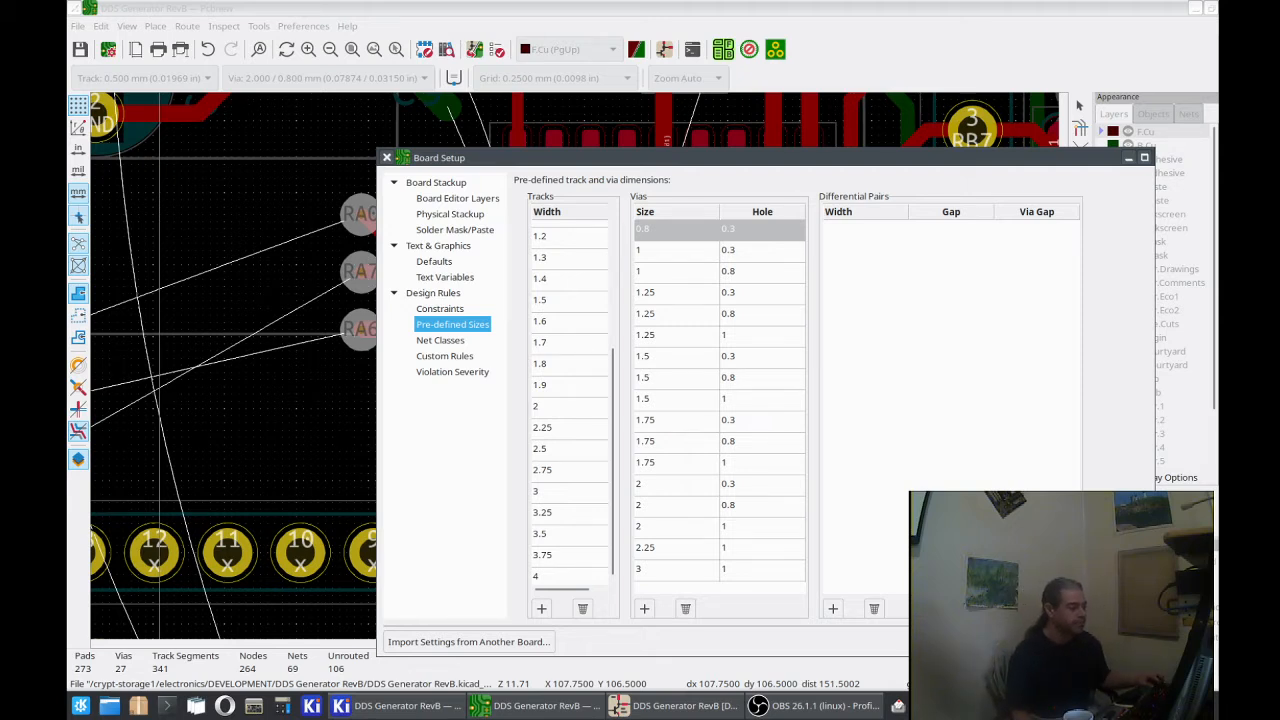
pyautogui.click(1115, 642)
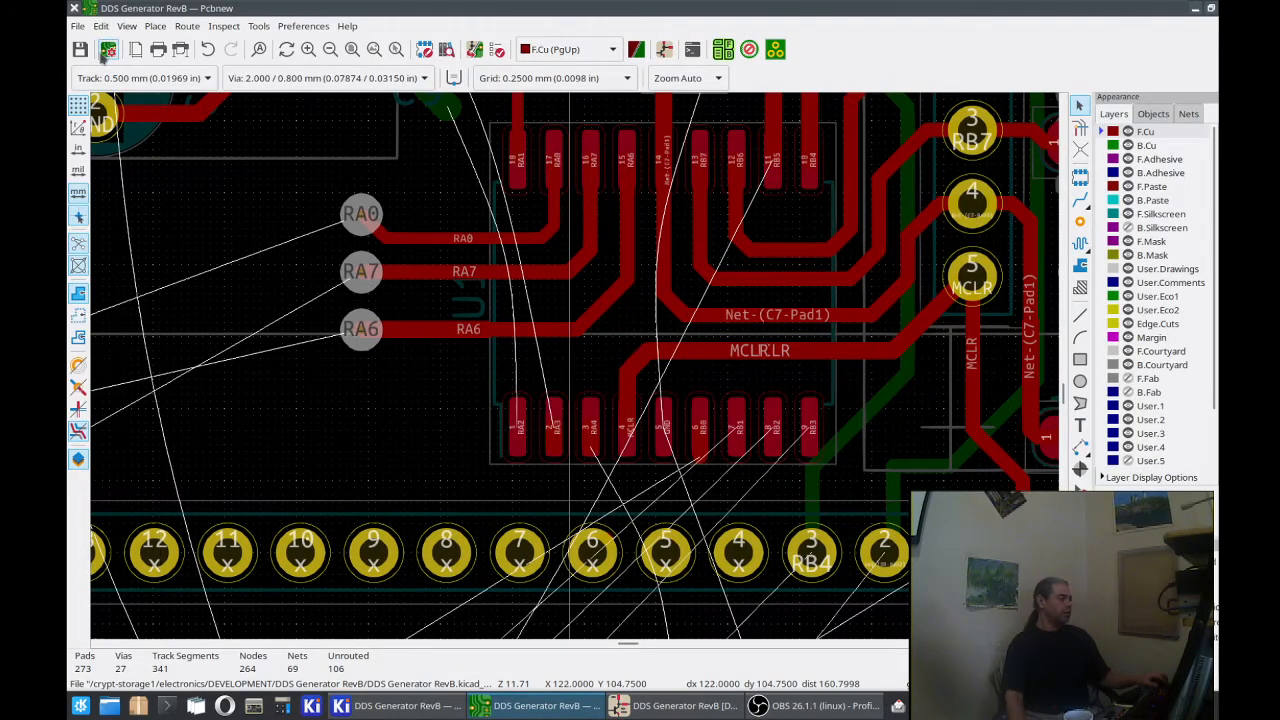
# Step: Save the board and view its pre-defined track and via sizes in Board Setup once more
pyautogui.click(84, 49)
pyautogui.click(79, 27)
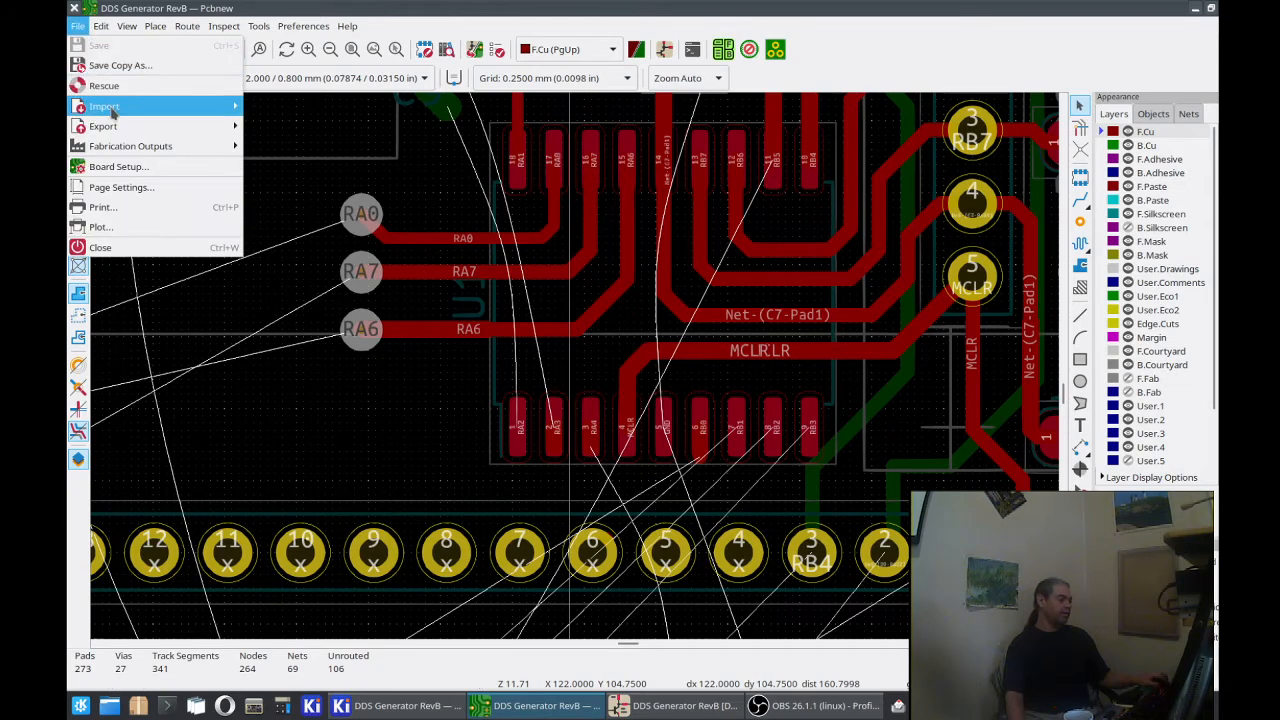
pyautogui.click(135, 172)
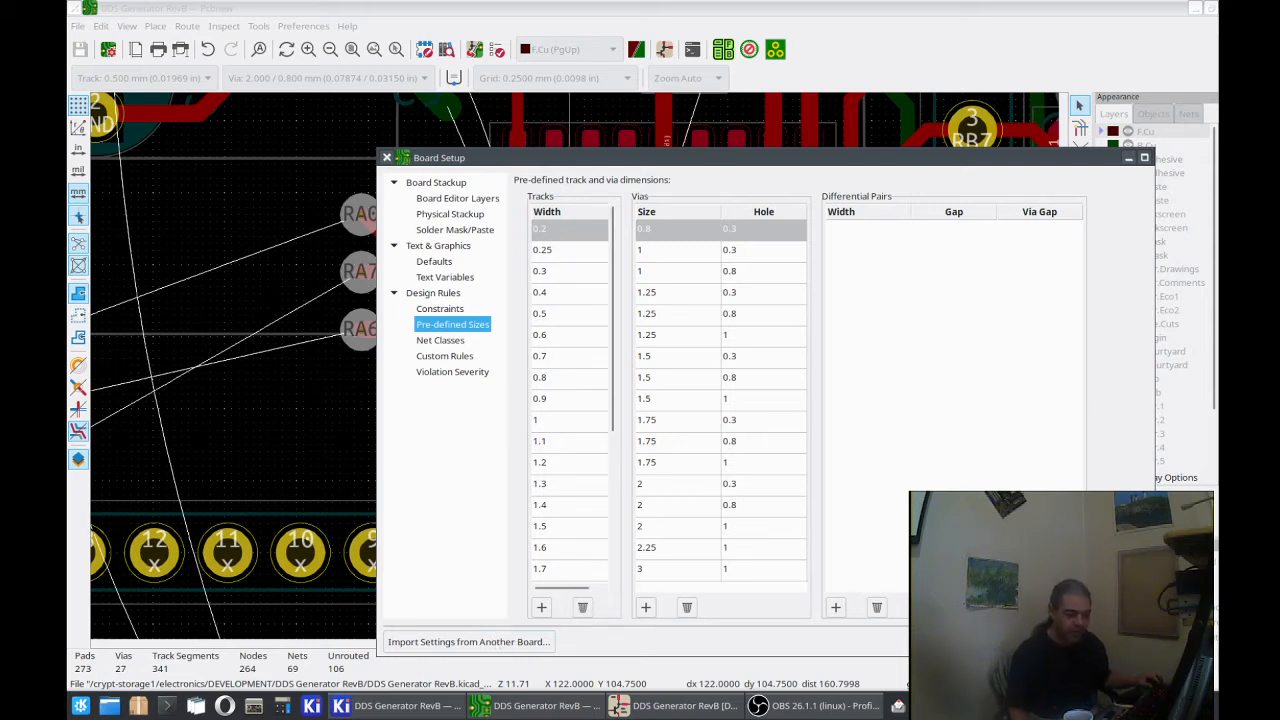
pyautogui.press('Escape')
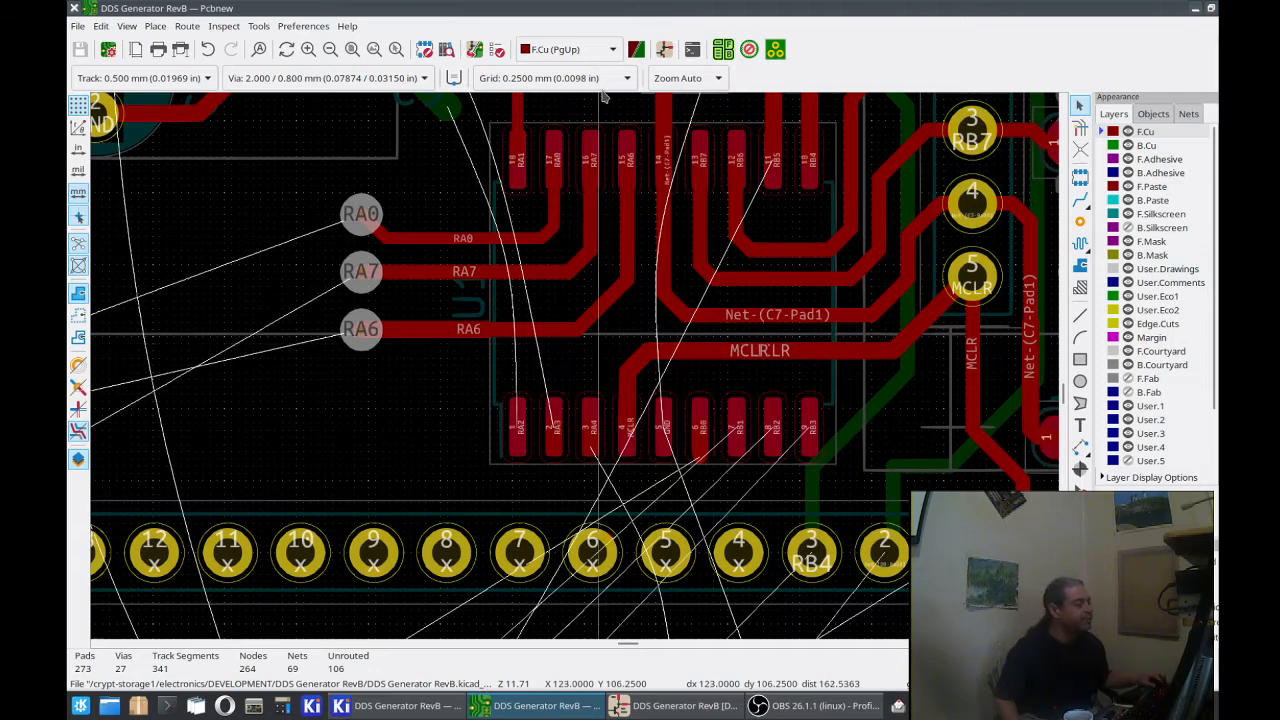
pyautogui.click(223, 26)
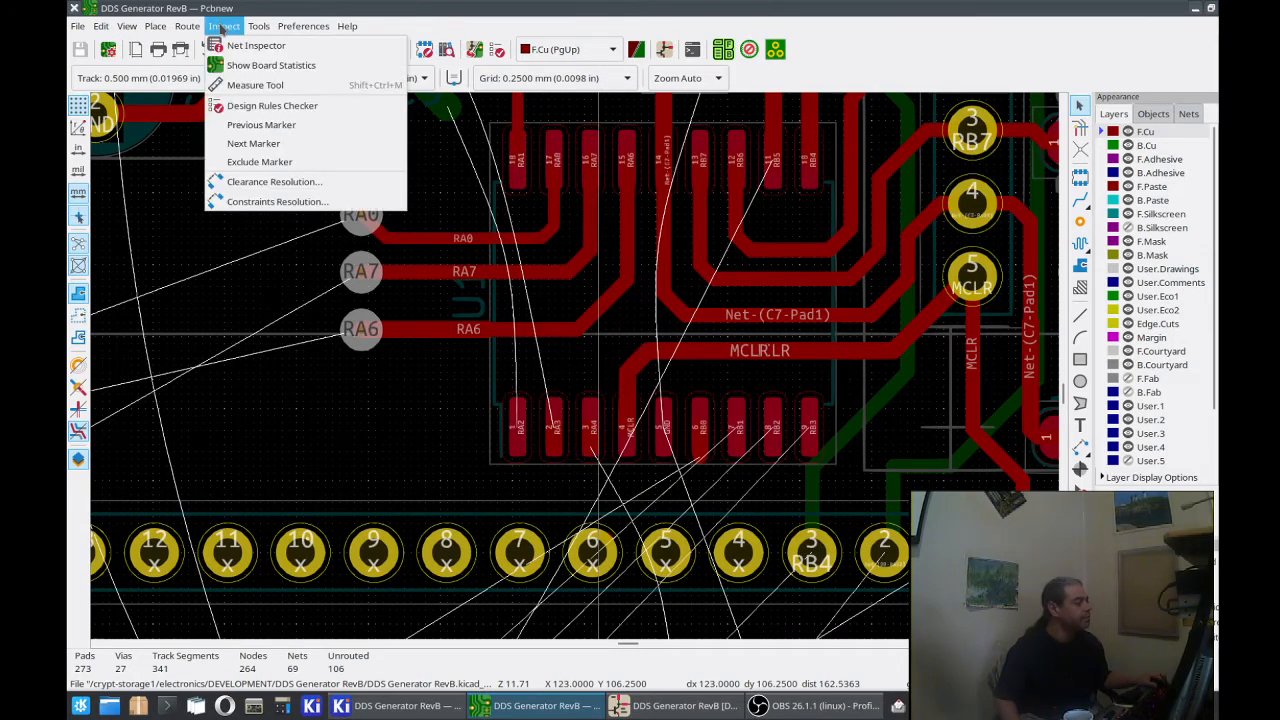
pyautogui.moveTo(192, 24)
pyautogui.moveTo(257, 26)
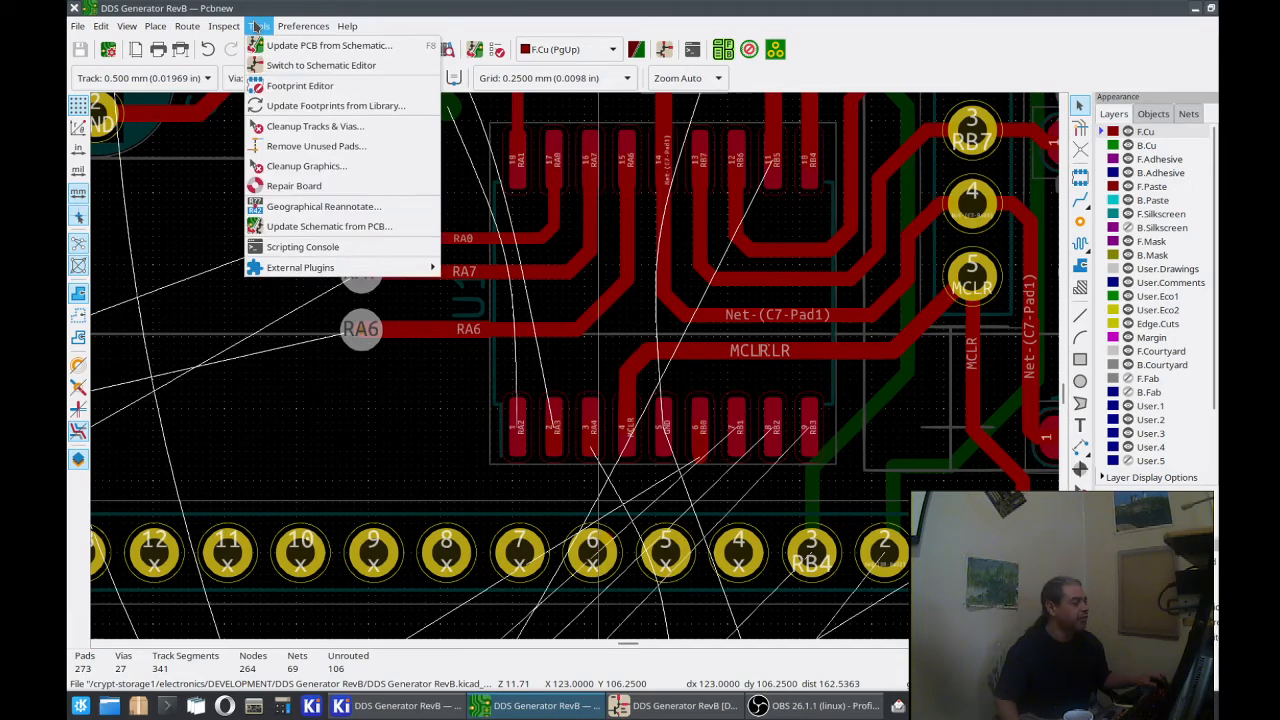
pyautogui.click(257, 26)
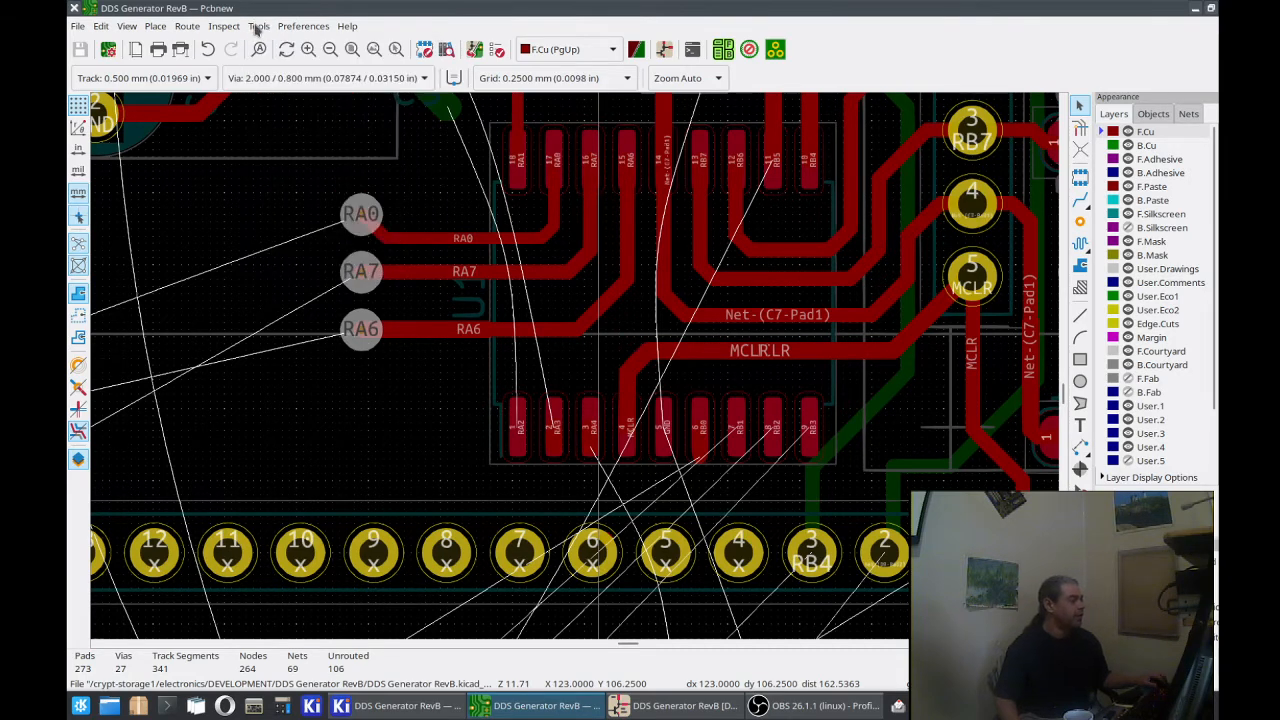
# Step: Set the active routing track width to the pre-defined 0.600 mm
pyautogui.click(210, 80)
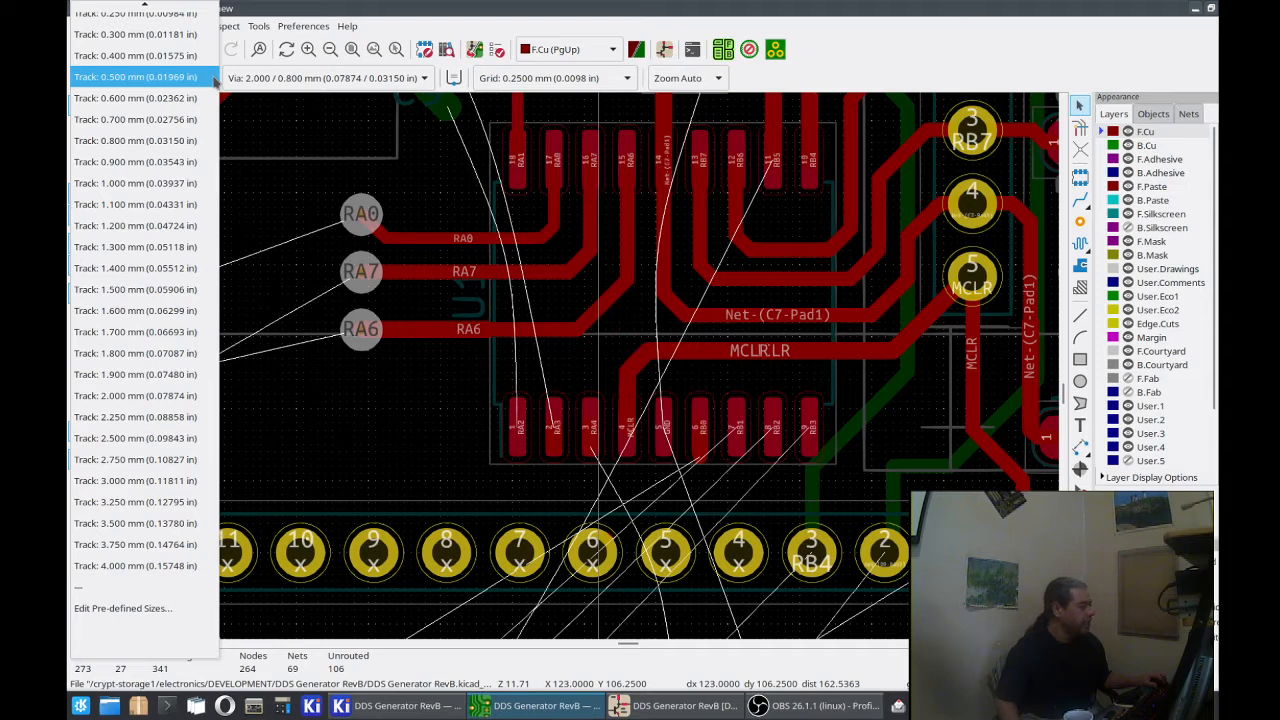
pyautogui.scroll(1, 131, 74)
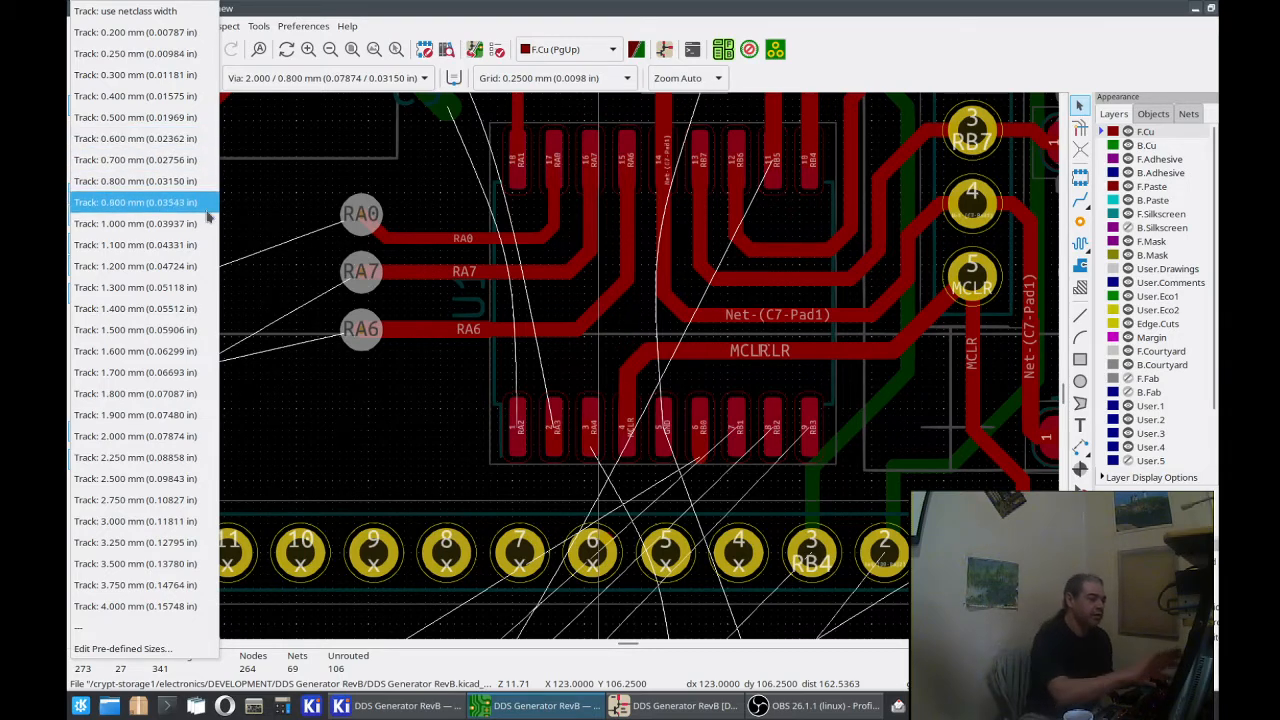
pyautogui.click(187, 139)
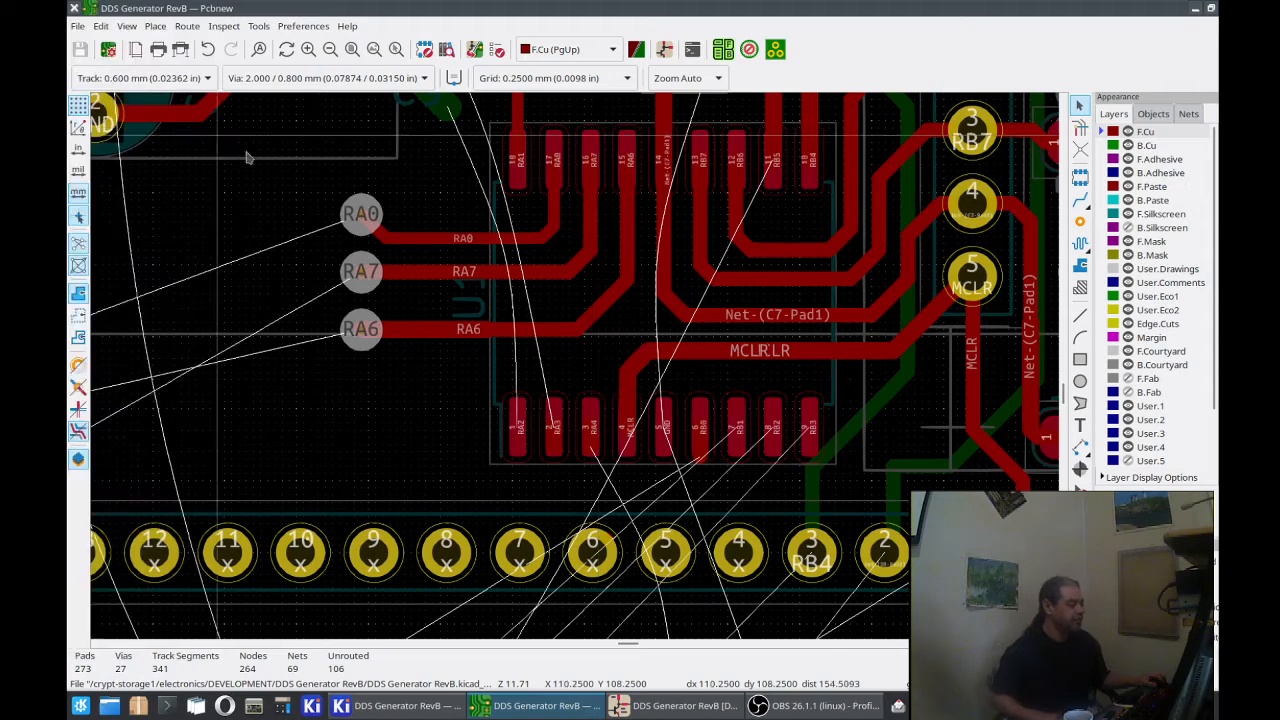
# Step: Assign the /RB3 net to pad 4 of the J7 face interconnection header
pyautogui.click(1080, 200)
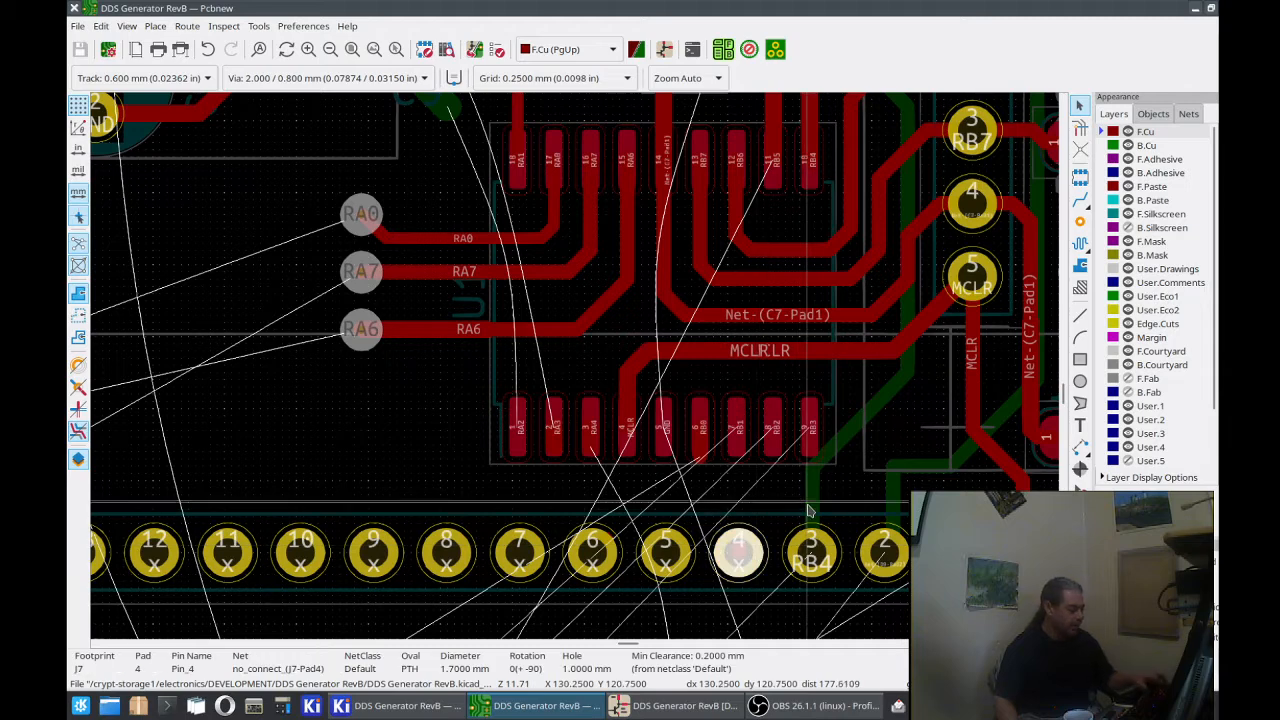
pyautogui.press('e')
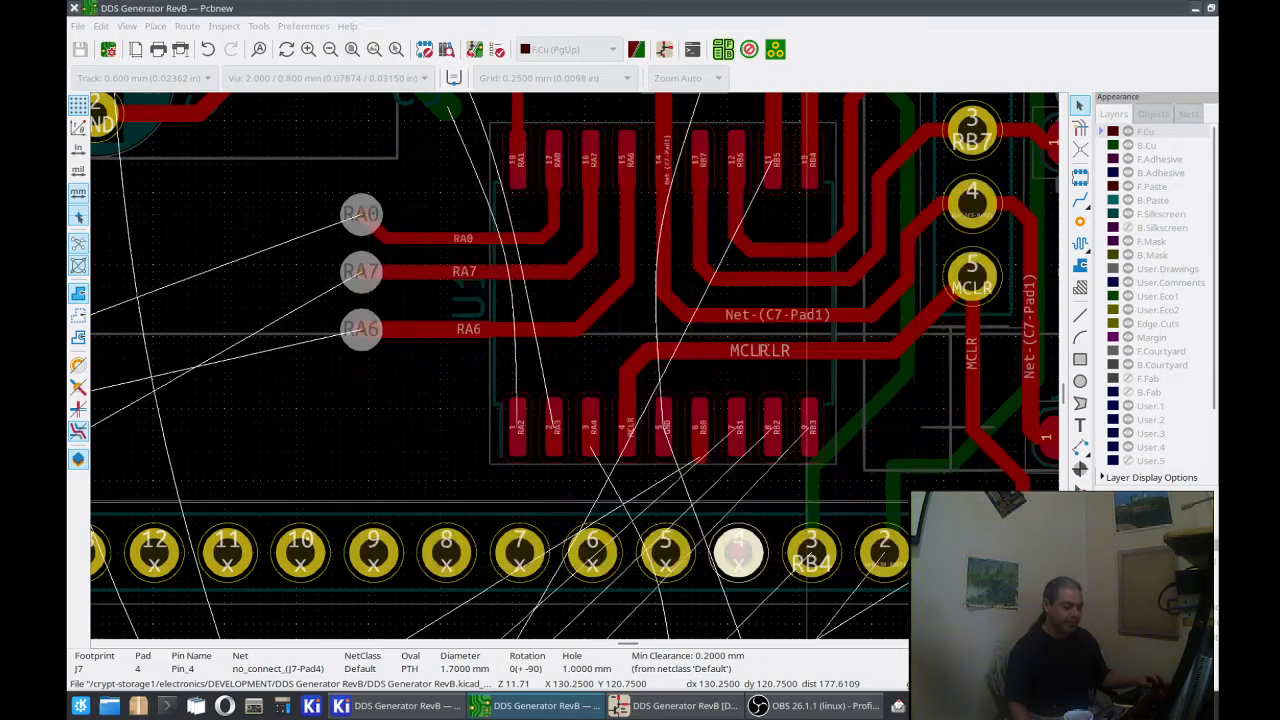
pyautogui.press('Escape')
pyautogui.press('e')
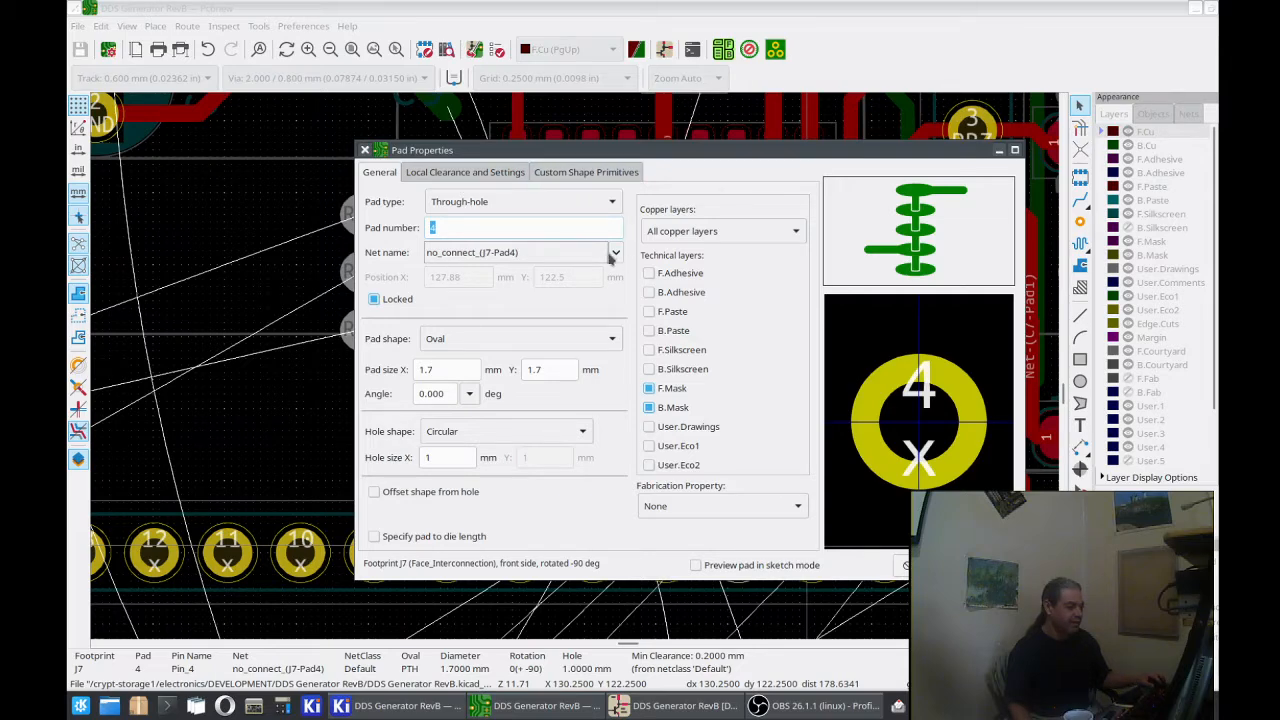
pyautogui.click(614, 253)
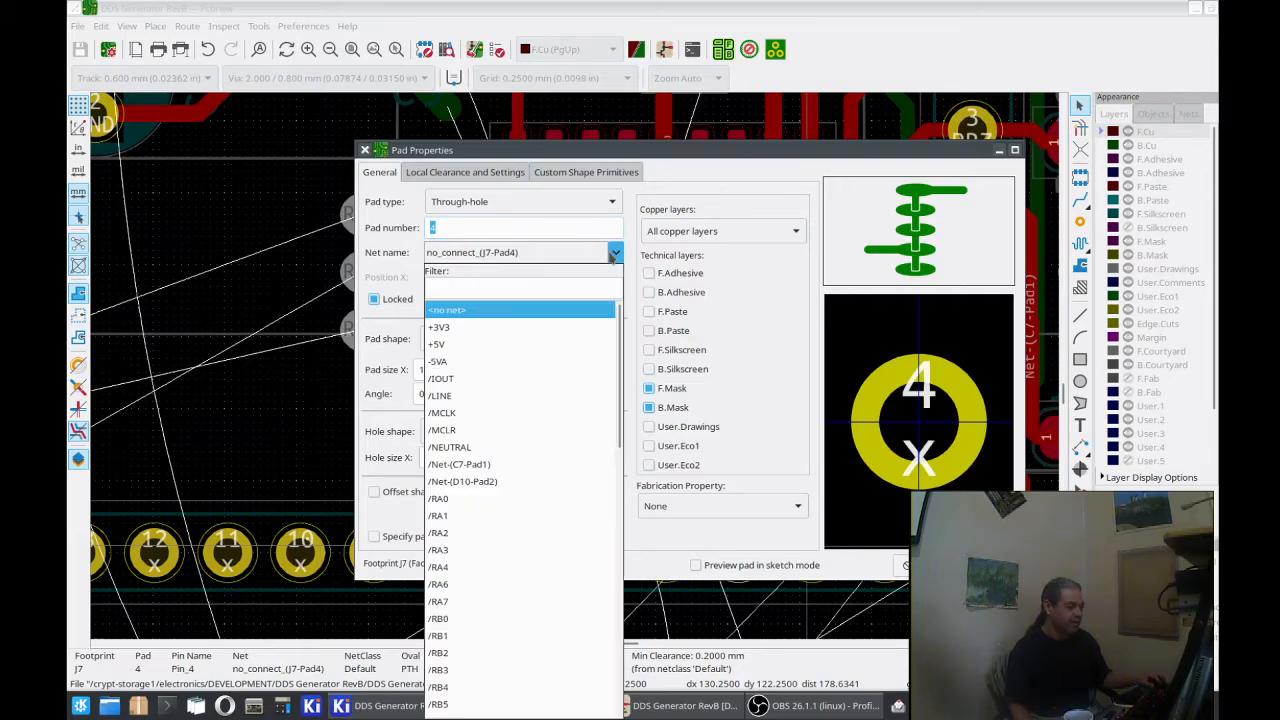
pyautogui.click(552, 670)
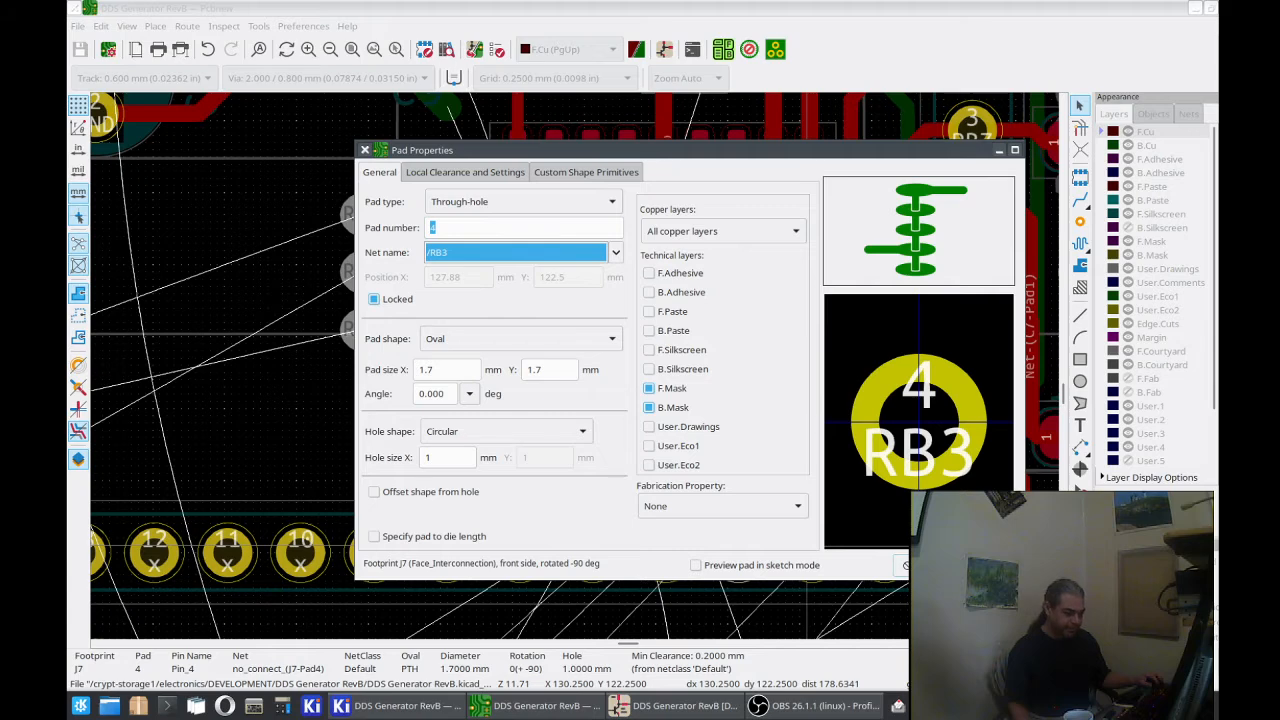
pyautogui.press('Return')
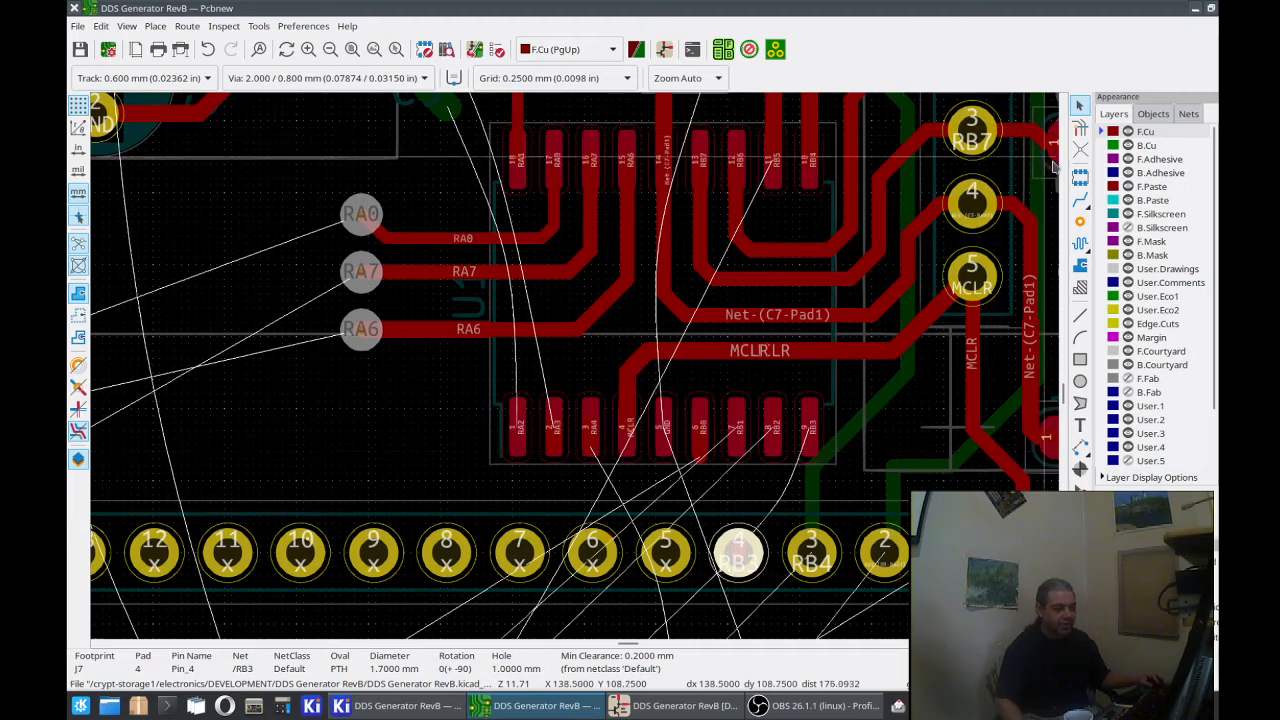
# Step: Route a 0.600 mm front-copper RB3 track from U1 pad 9 to J7 pad 4
pyautogui.click(1080, 199)
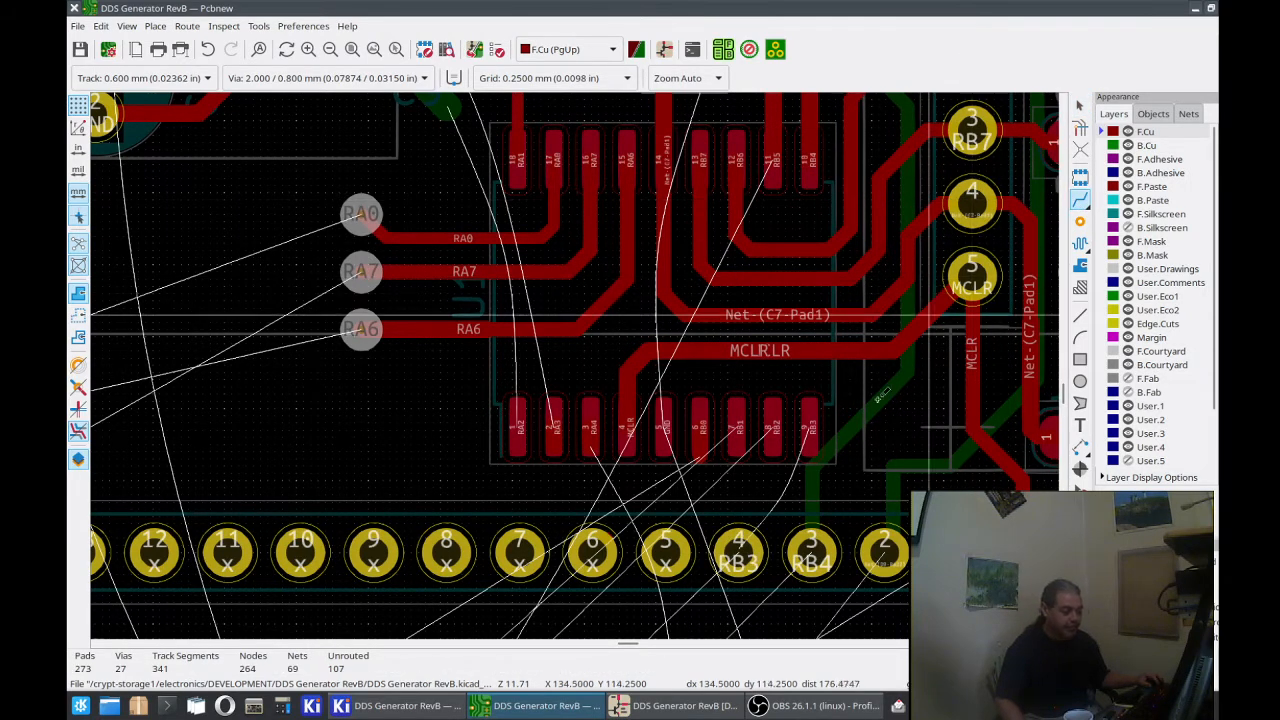
pyautogui.click(810, 430)
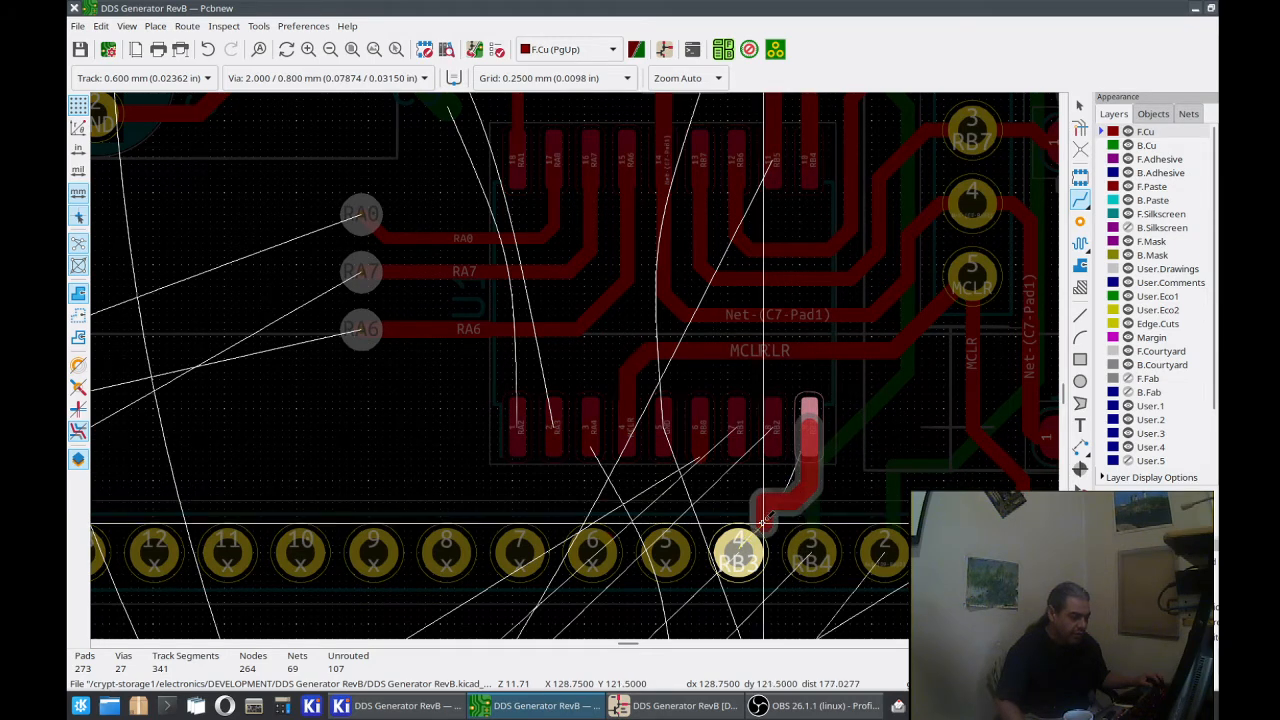
pyautogui.click(760, 525)
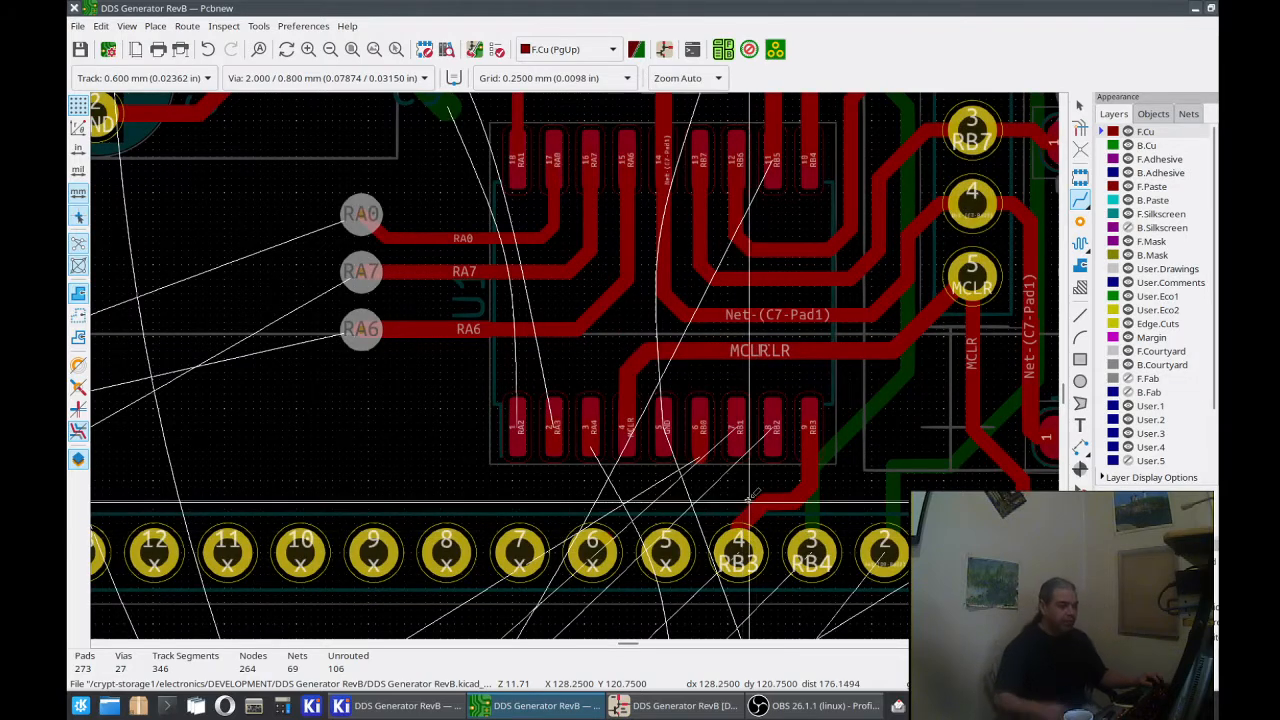
# Step: Delete the overlapping 0.7500 mm and 7.0000 mm MCLR segments from the horizontal front-copper track between U1 and header pad 5
pyautogui.moveTo(815, 408); pyautogui.dragTo(529, 413, button='middle')
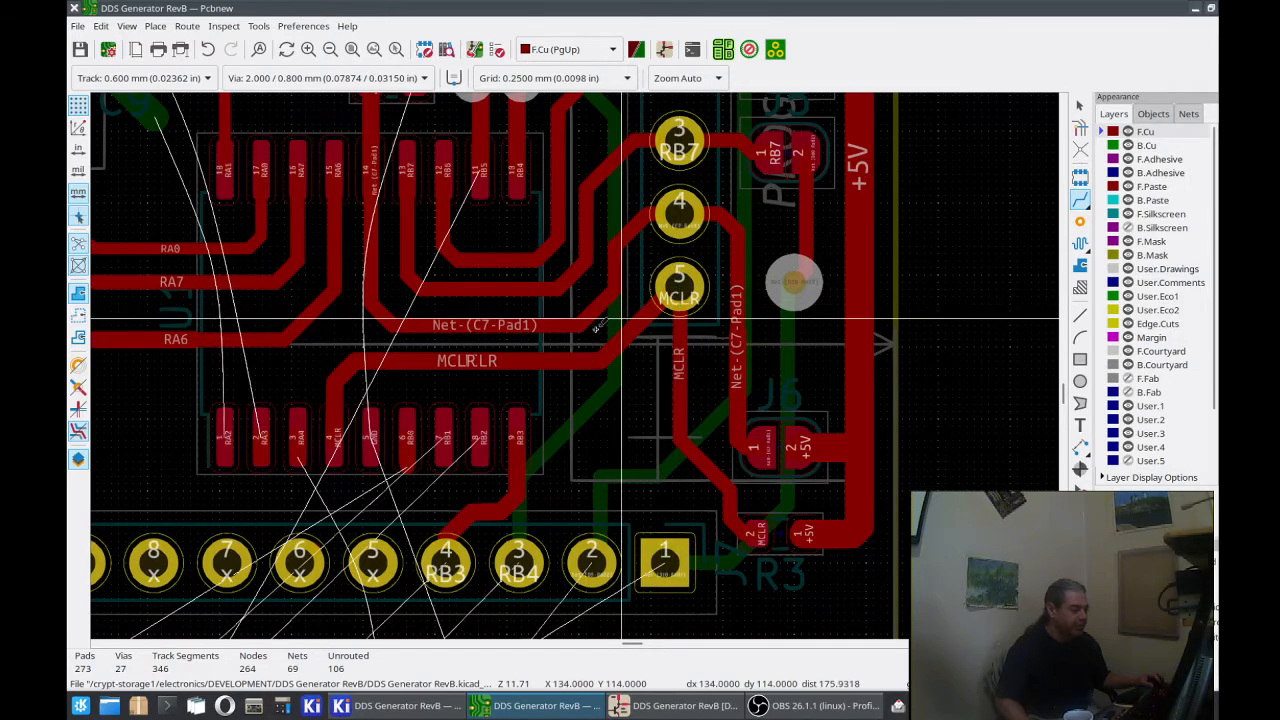
pyautogui.click(1080, 105)
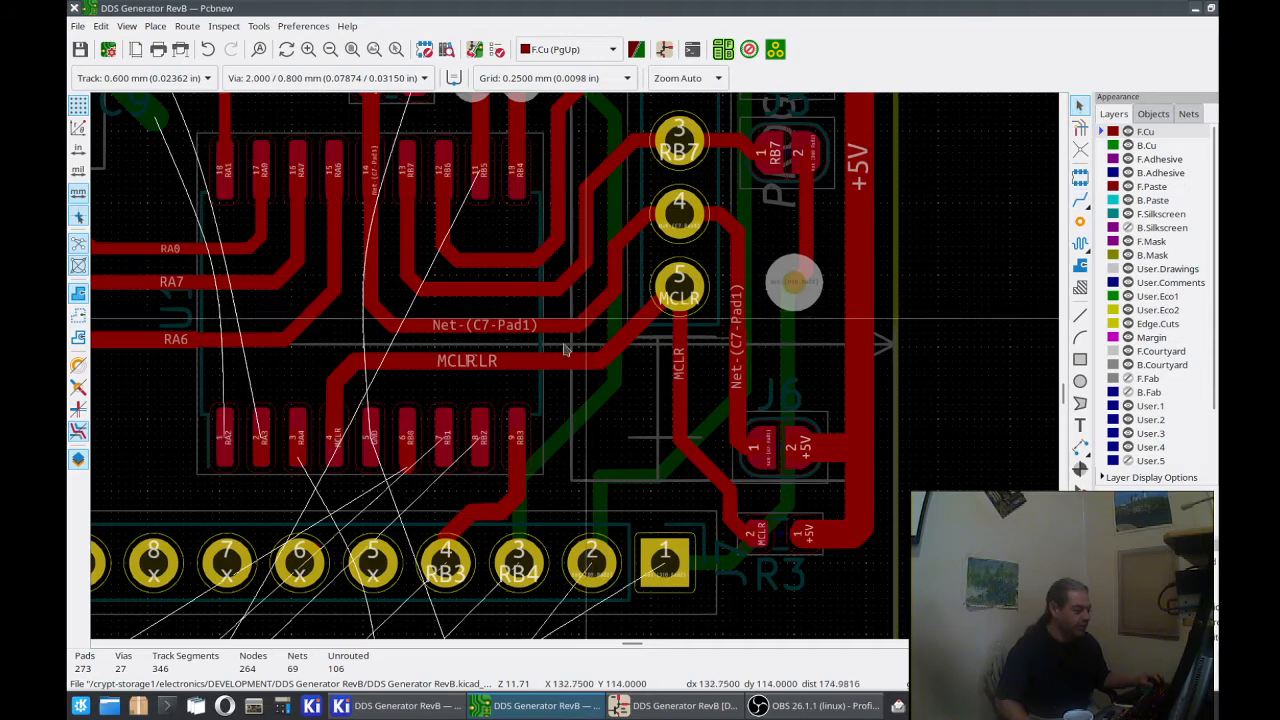
pyautogui.click(555, 367)
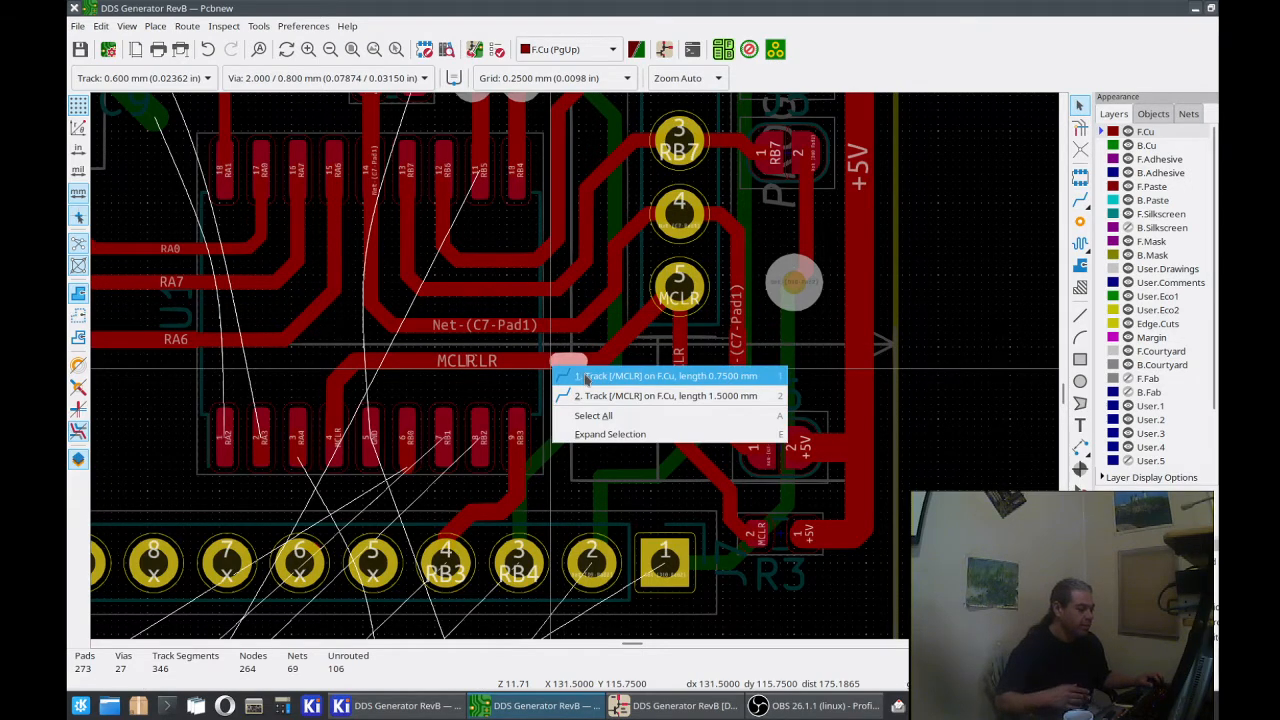
pyautogui.click(587, 378)
pyautogui.click(530, 370)
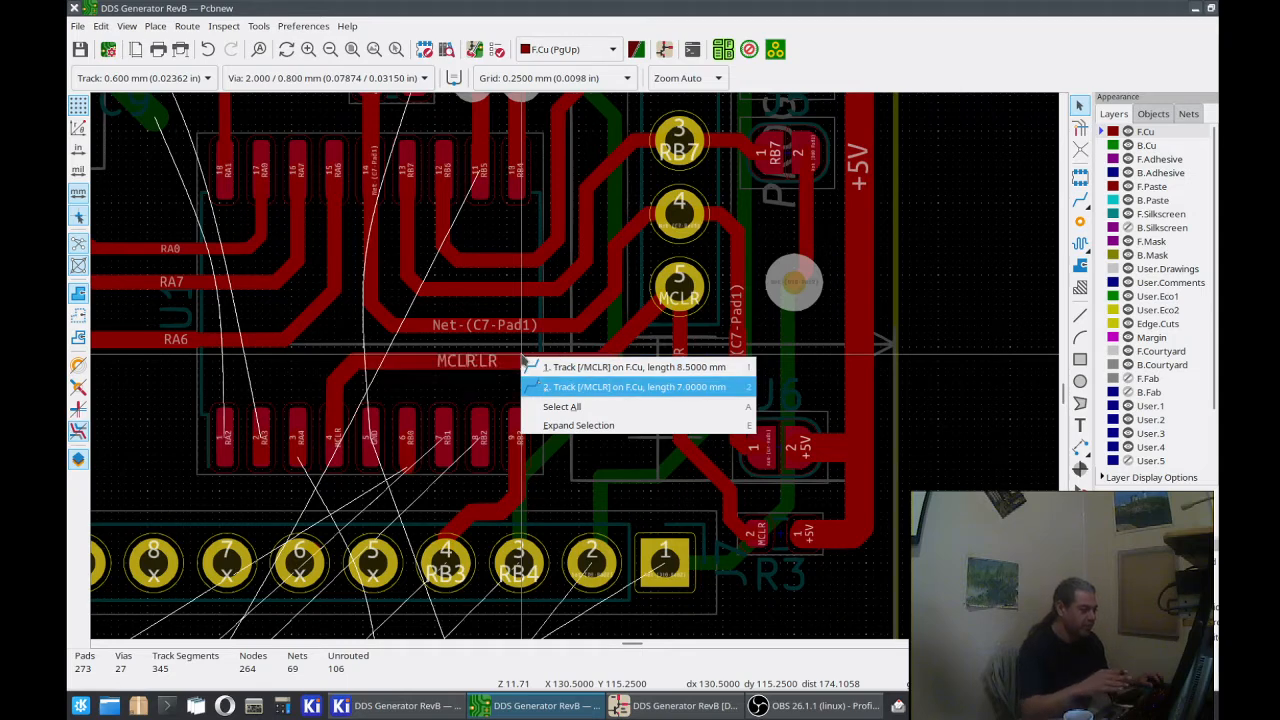
pyautogui.click(540, 387)
pyautogui.press('Delete')
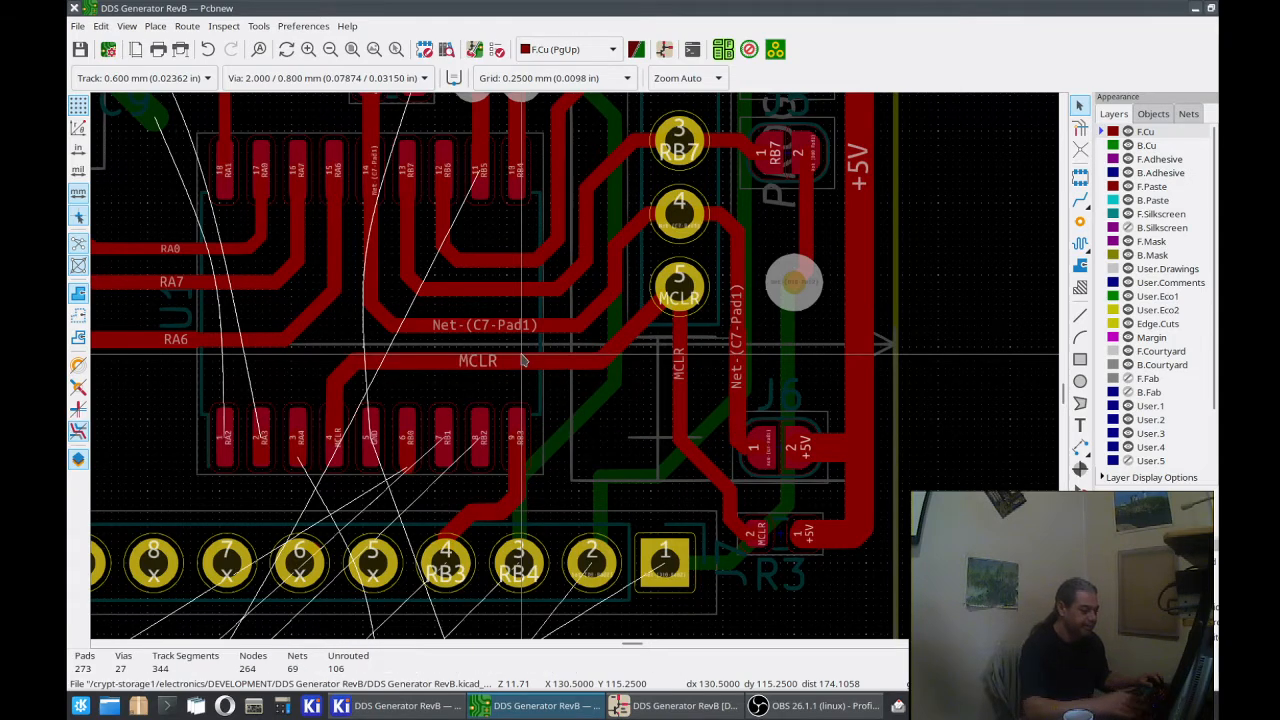
# Step: Extend the MCLR track horizontally to the vertical track below header pad 5, and reroute that horizontal run to the bend above U1 pad 4 at 0.500 mm
pyautogui.click(1081, 201)
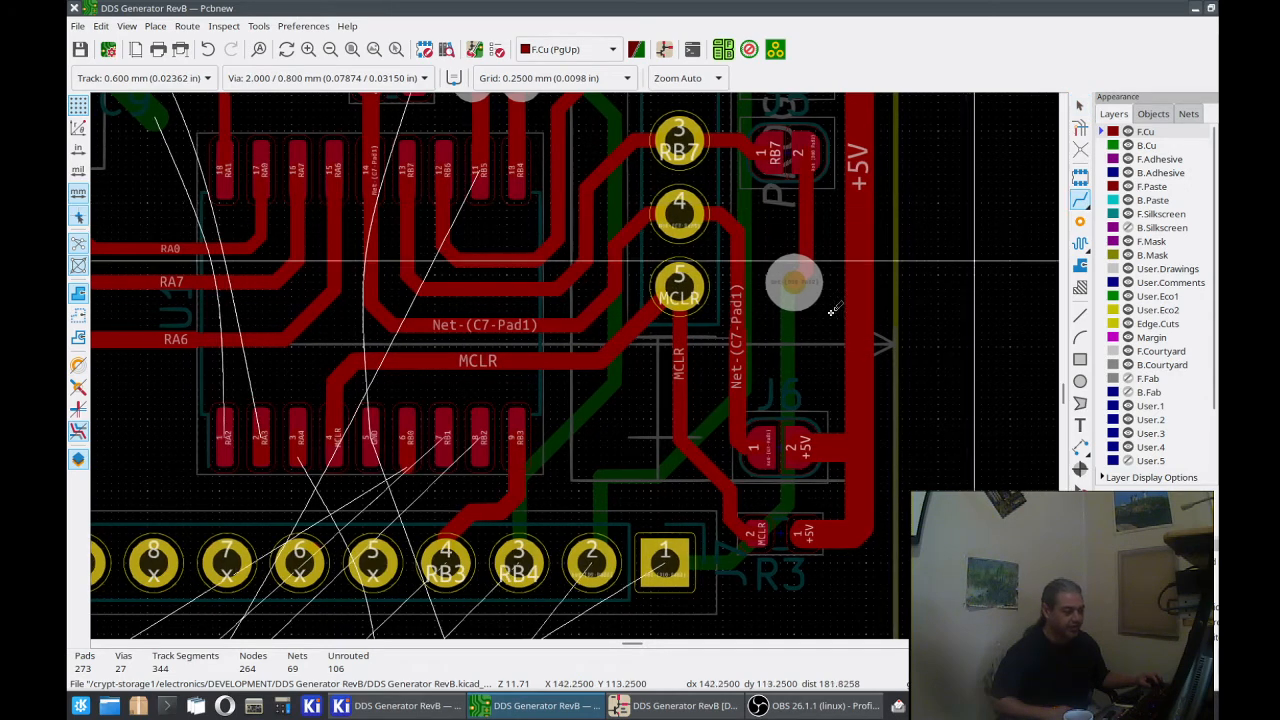
pyautogui.click(604, 358)
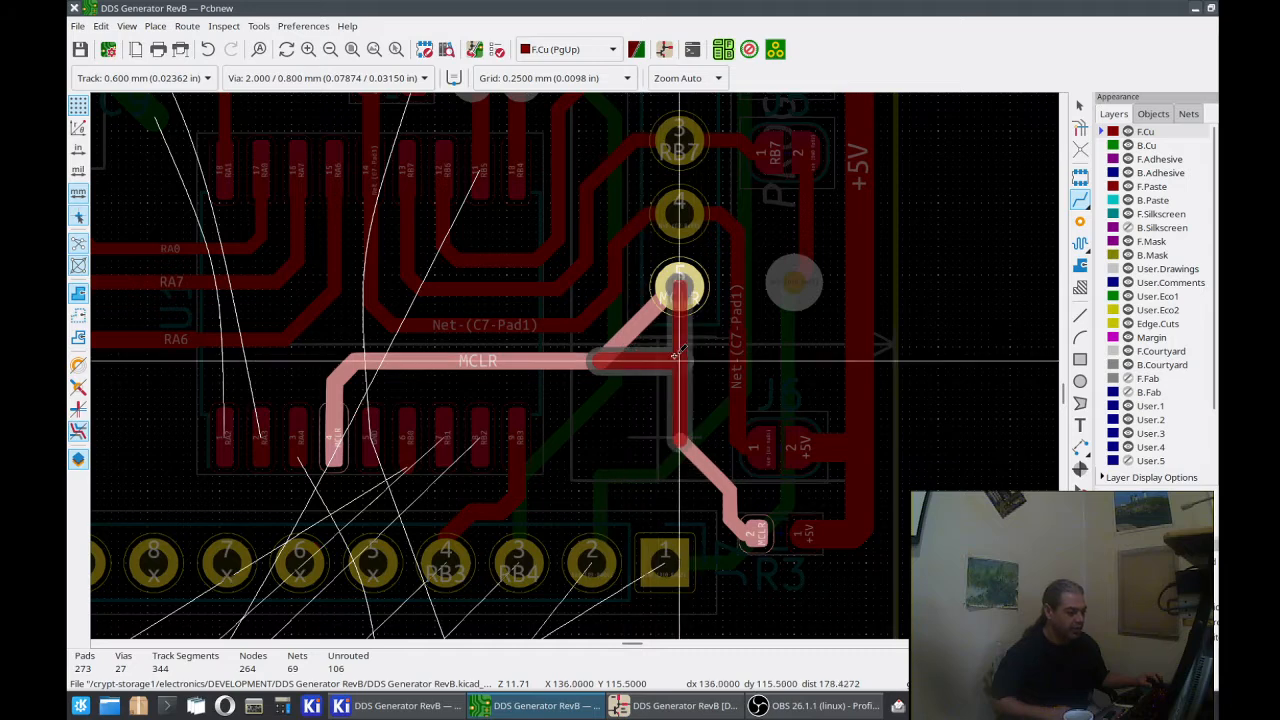
pyautogui.click(677, 355)
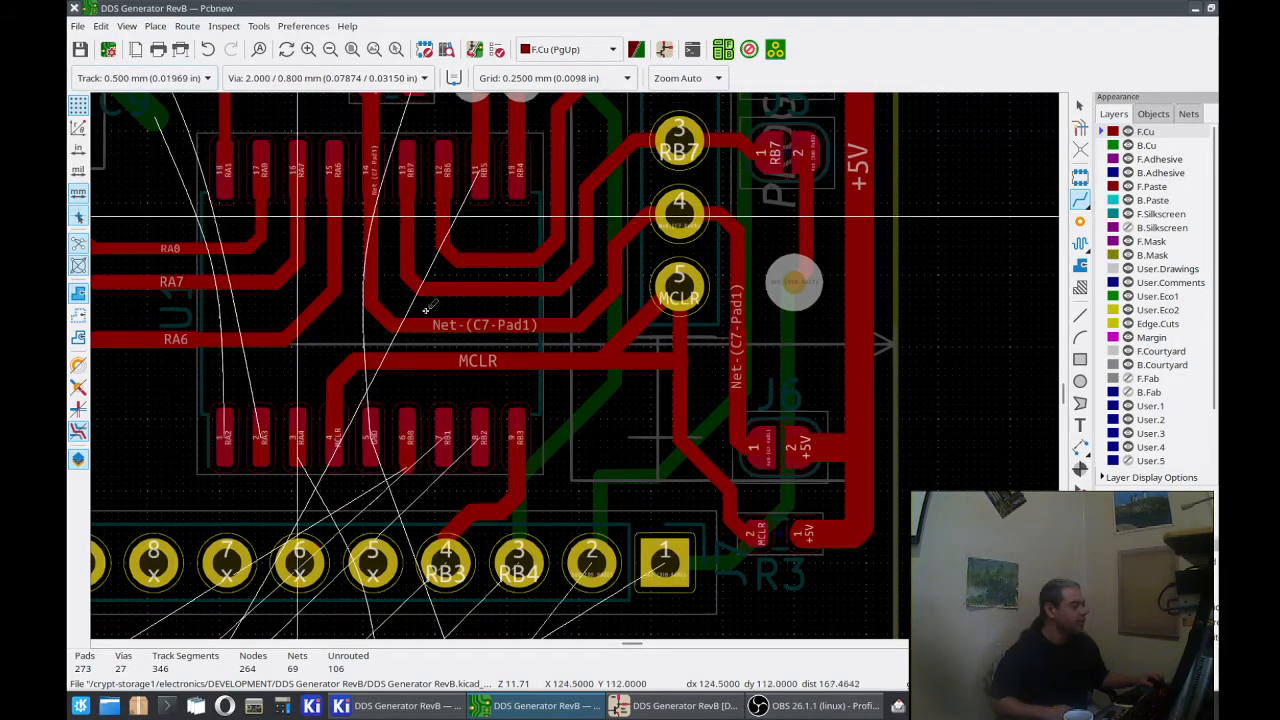
pyautogui.click(680, 360)
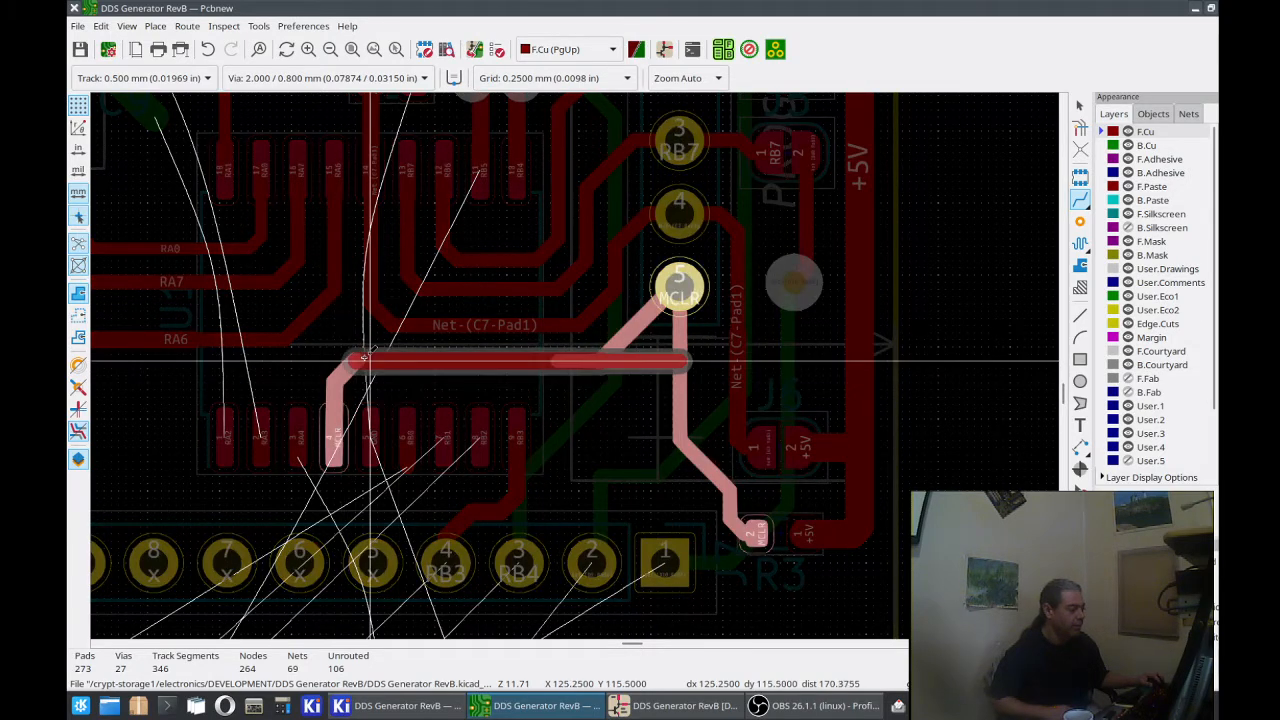
pyautogui.click(363, 358)
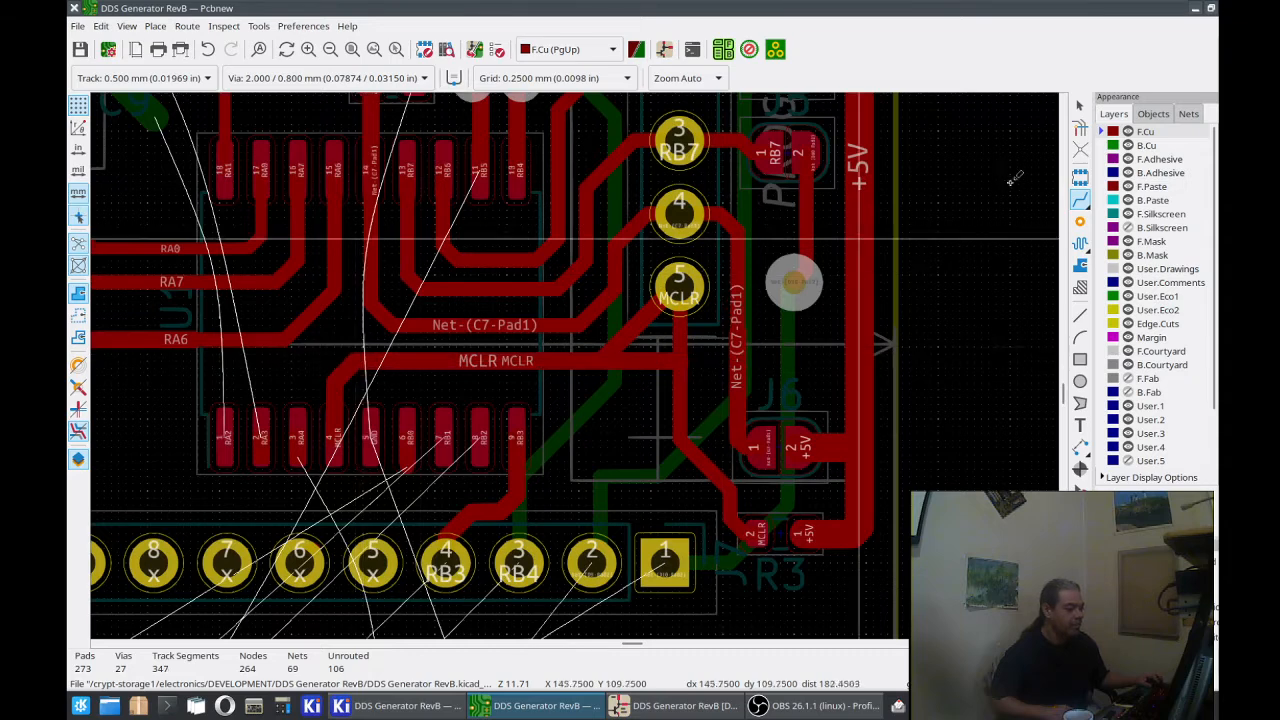
# Step: Delete the diagonal MCLR segment leading to header pad 5 and the duplicate 2.7500 mm horizontal segment beside the vertical track
pyautogui.click(1079, 104)
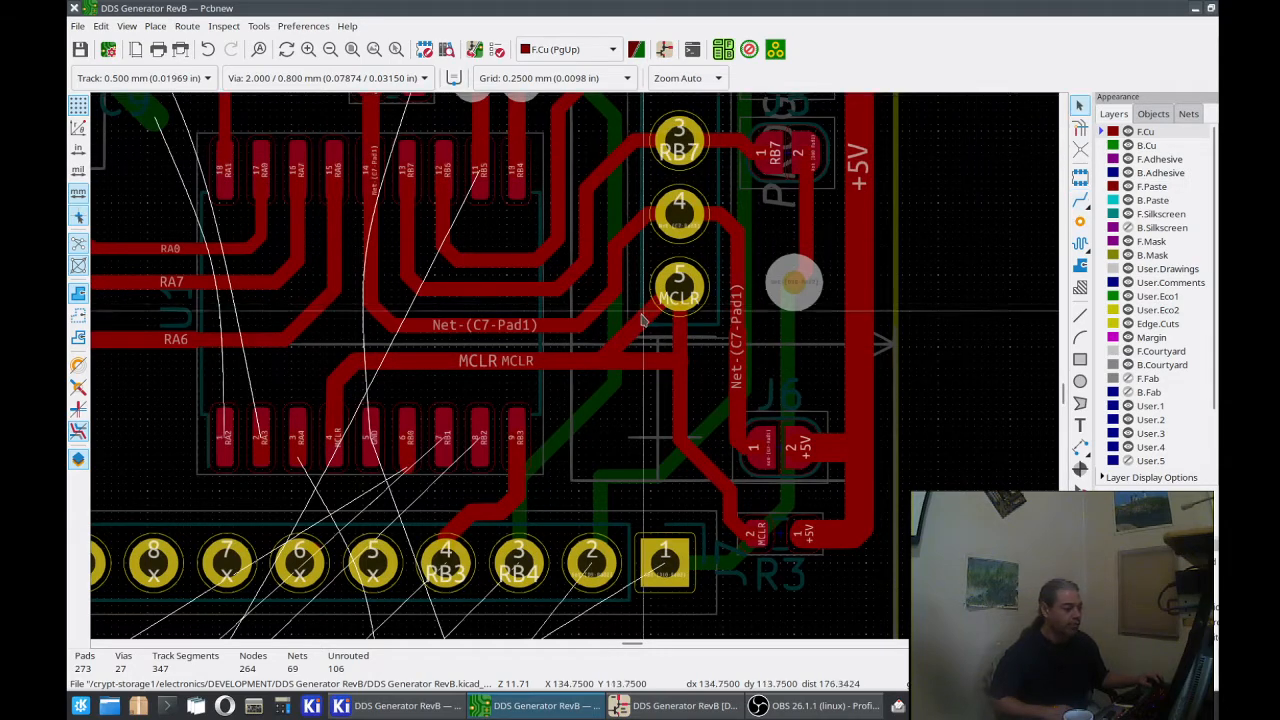
pyautogui.click(662, 330)
pyautogui.press('Delete')
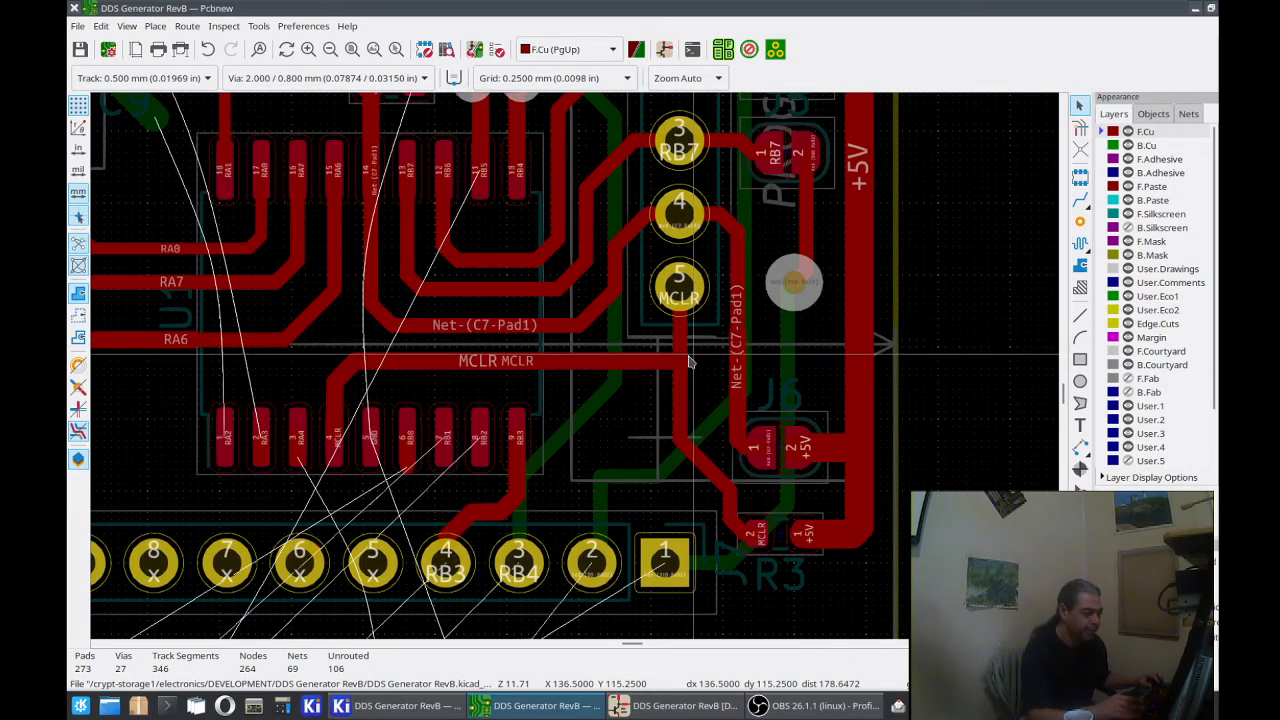
pyautogui.click(686, 365)
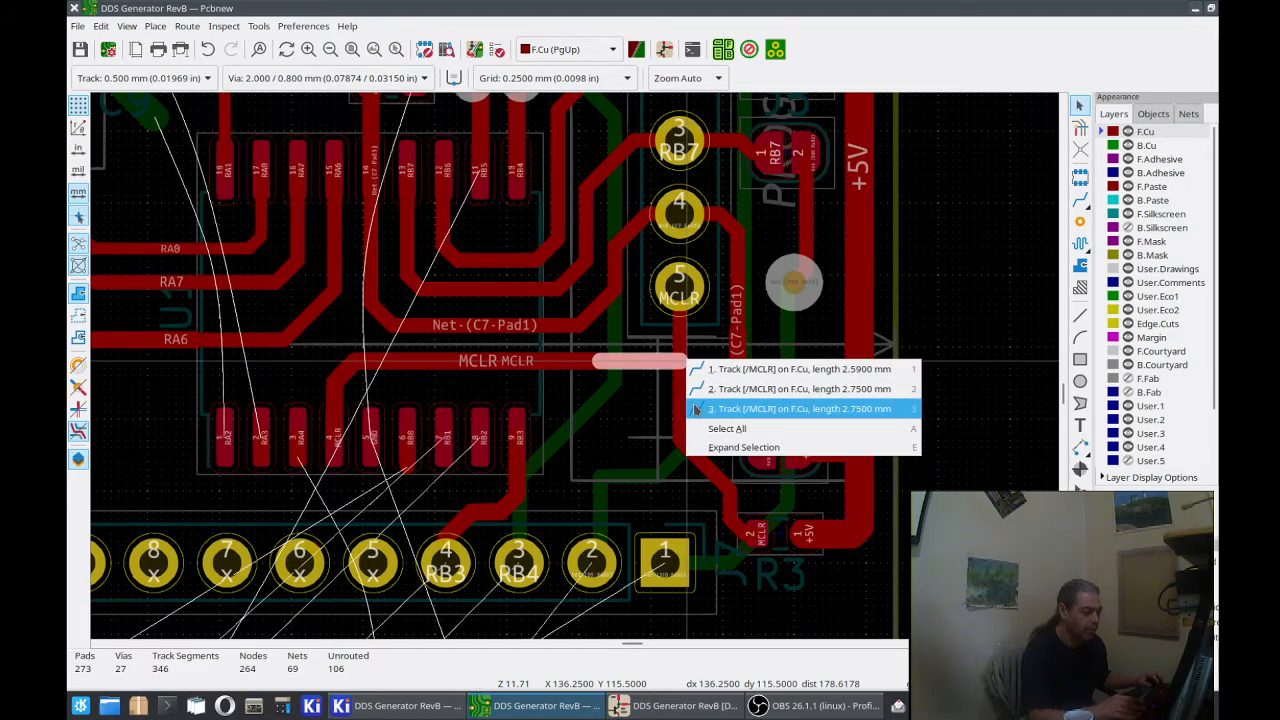
pyautogui.click(696, 410)
pyautogui.press('Delete')
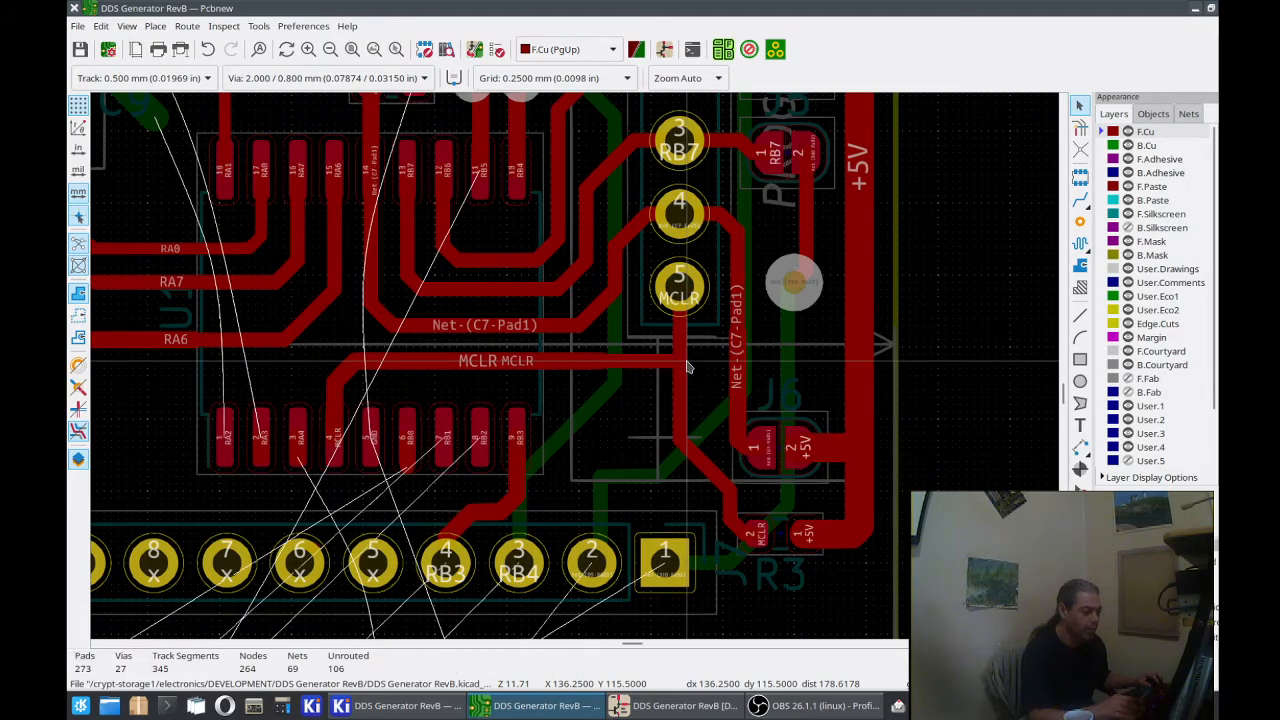
# Step: Delete the old MCLR segments overlapping the 0.500 mm horizontal track, including the 8.5000 mm one
pyautogui.click(596, 362)
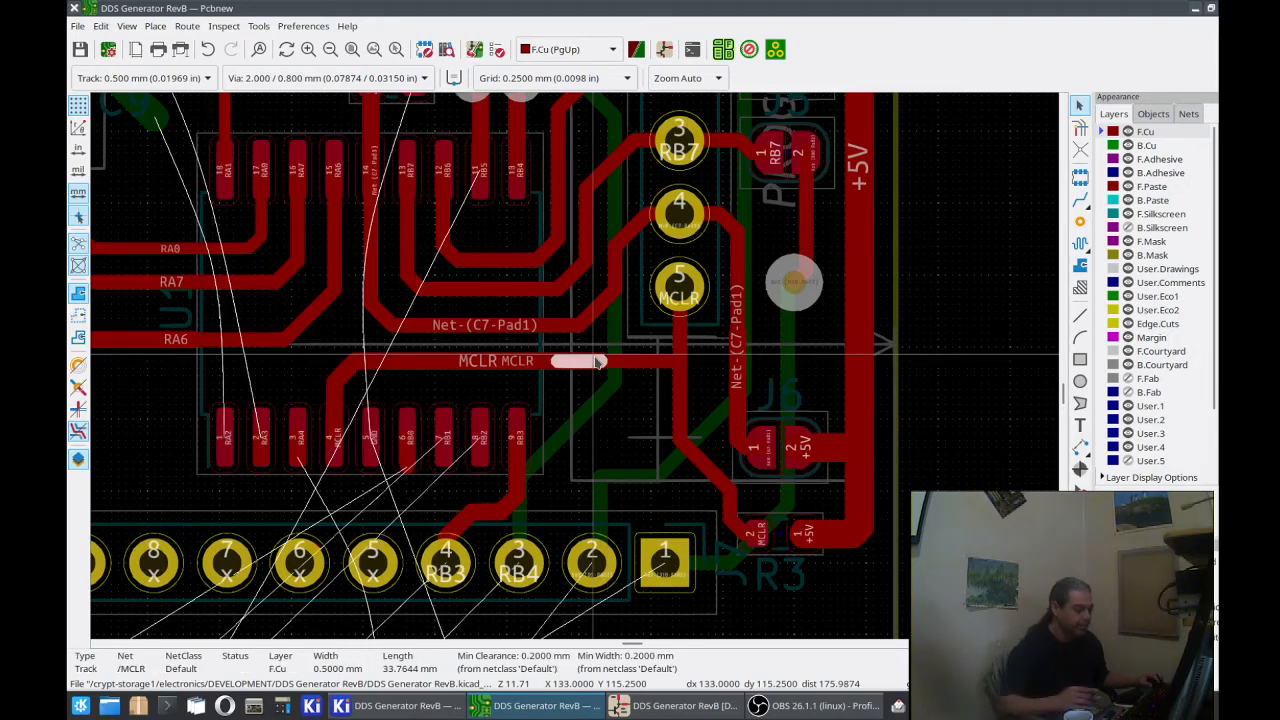
pyautogui.click(529, 361)
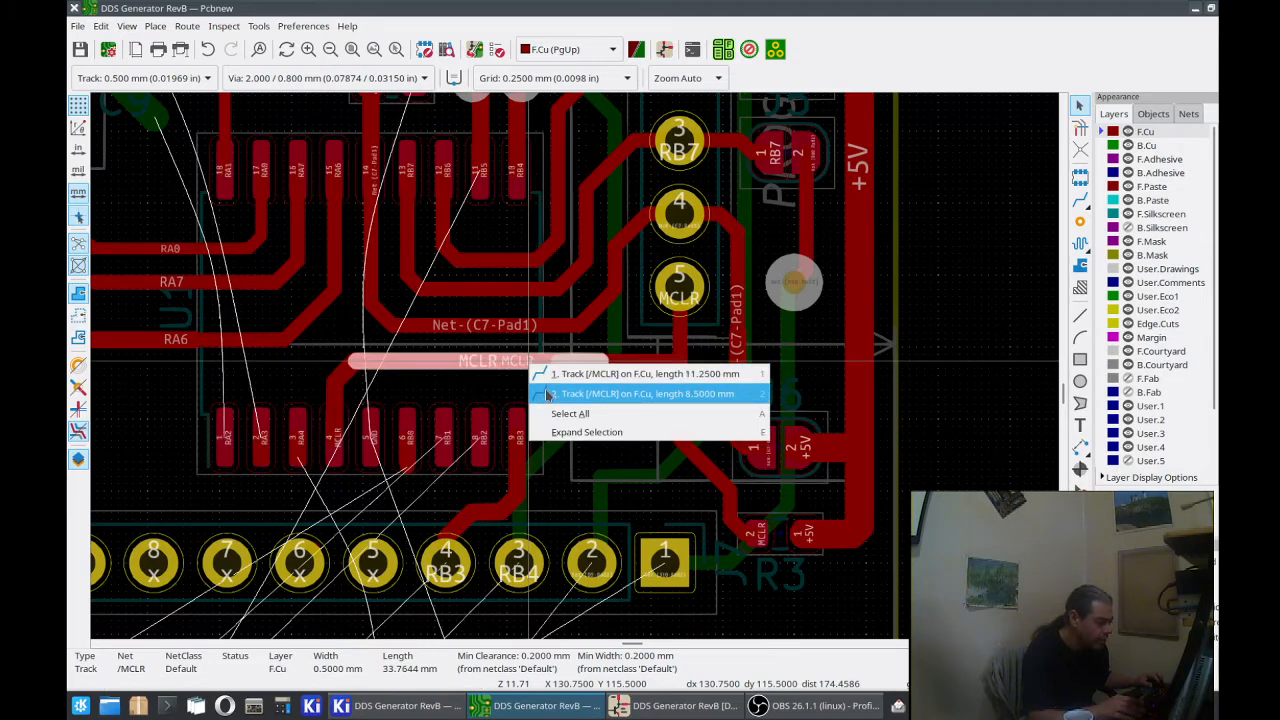
pyautogui.click(547, 394)
pyautogui.press('Delete')
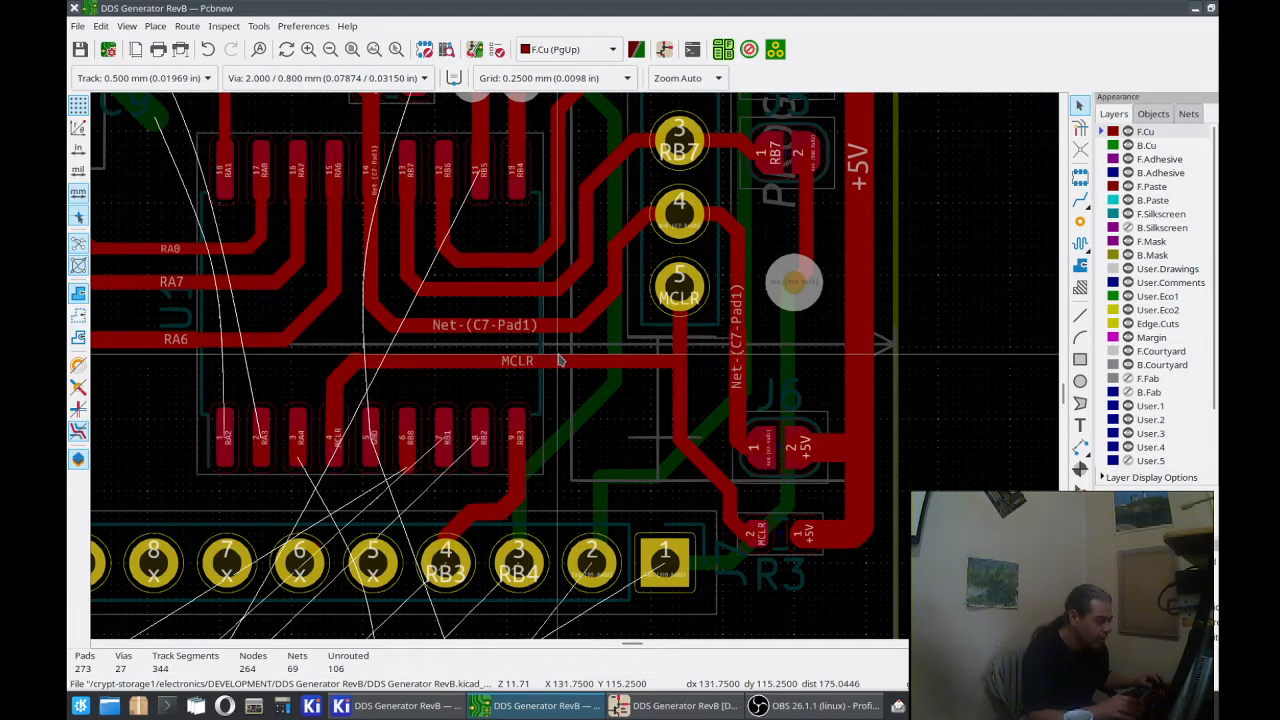
pyautogui.click(560, 364)
pyautogui.press('Delete')
pyautogui.click(559, 364)
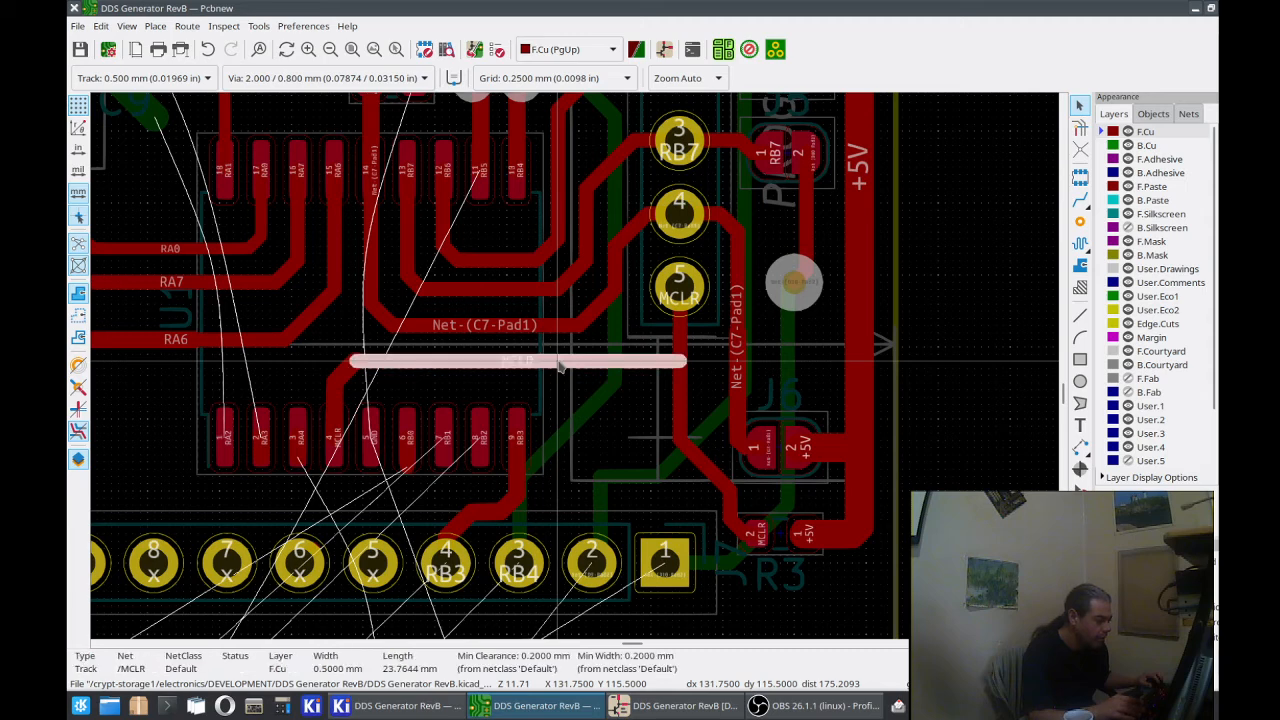
# Step: Replace the diagonal MCLR segment above U1 pad 4 with a 0.500 mm track from the pad to the horizontal run
pyautogui.click(350, 374)
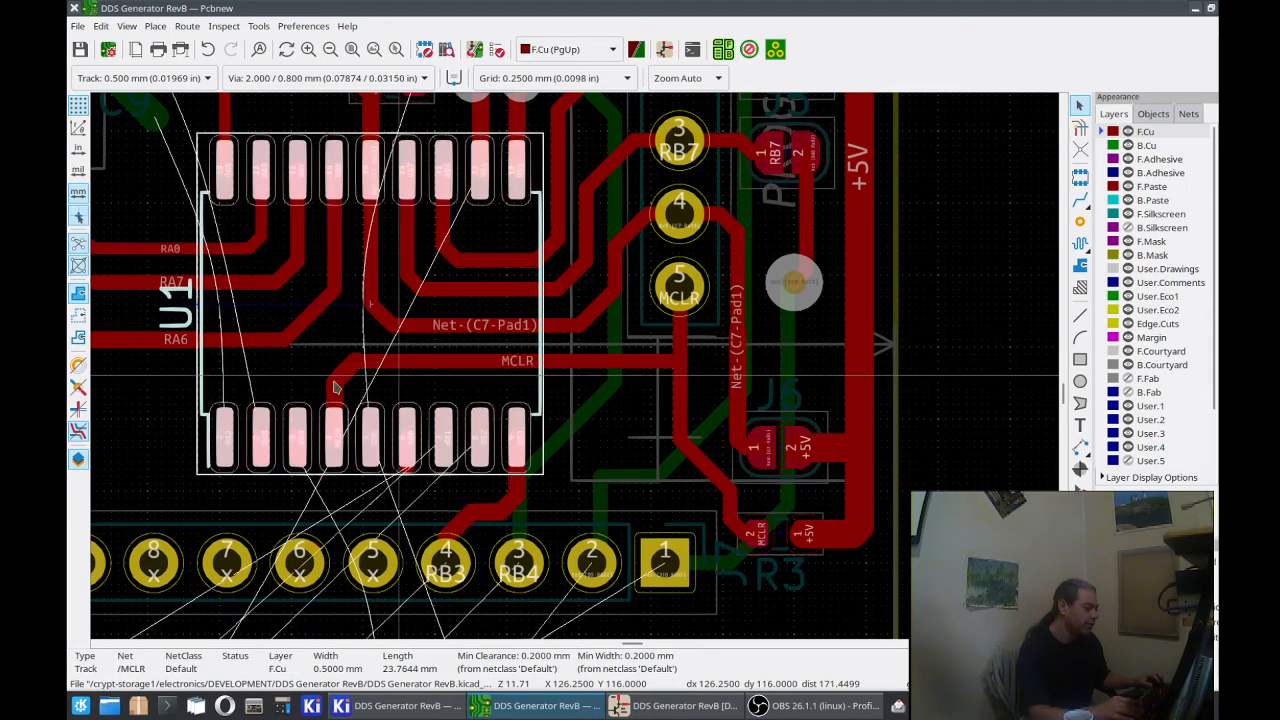
pyautogui.click(350, 374)
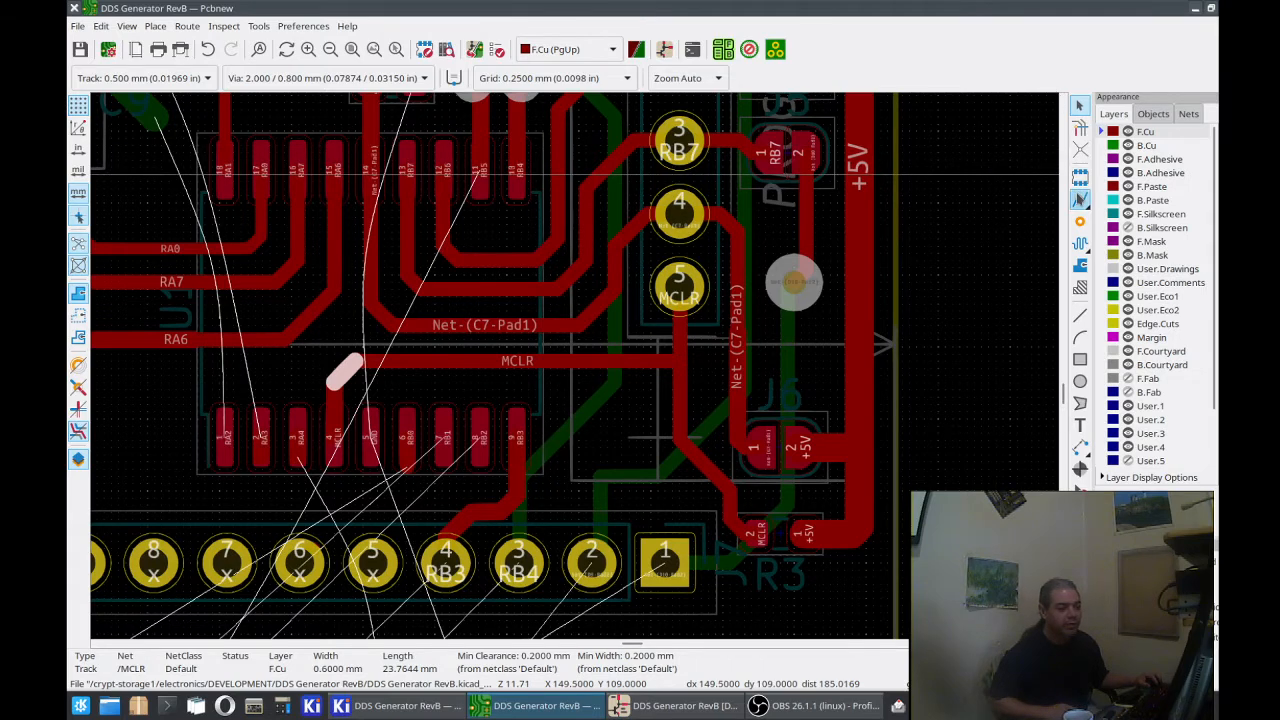
pyautogui.click(1080, 200)
pyautogui.click(337, 397)
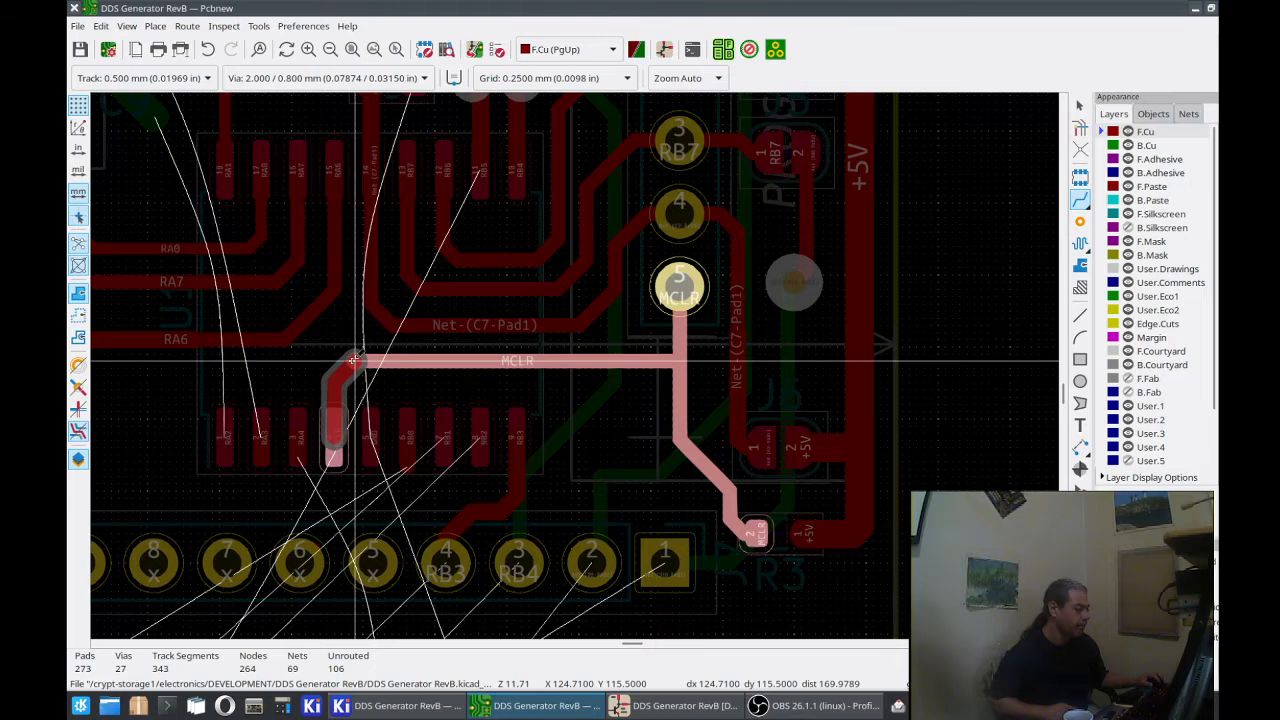
pyautogui.click(352, 360)
# Step: Delete the leftover 0.600 mm wide MCLR stub at the bend above U1 pad 4
pyautogui.scroll(1, 352, 360)
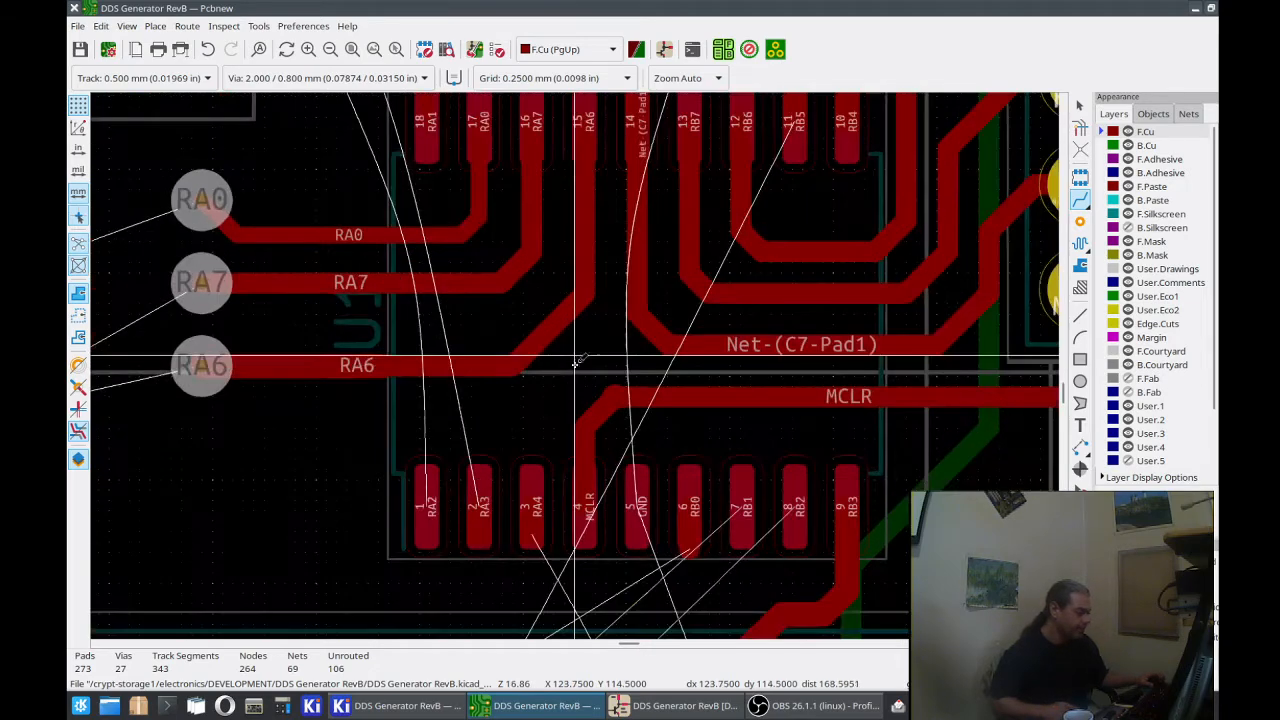
pyautogui.scroll(2, 575, 363)
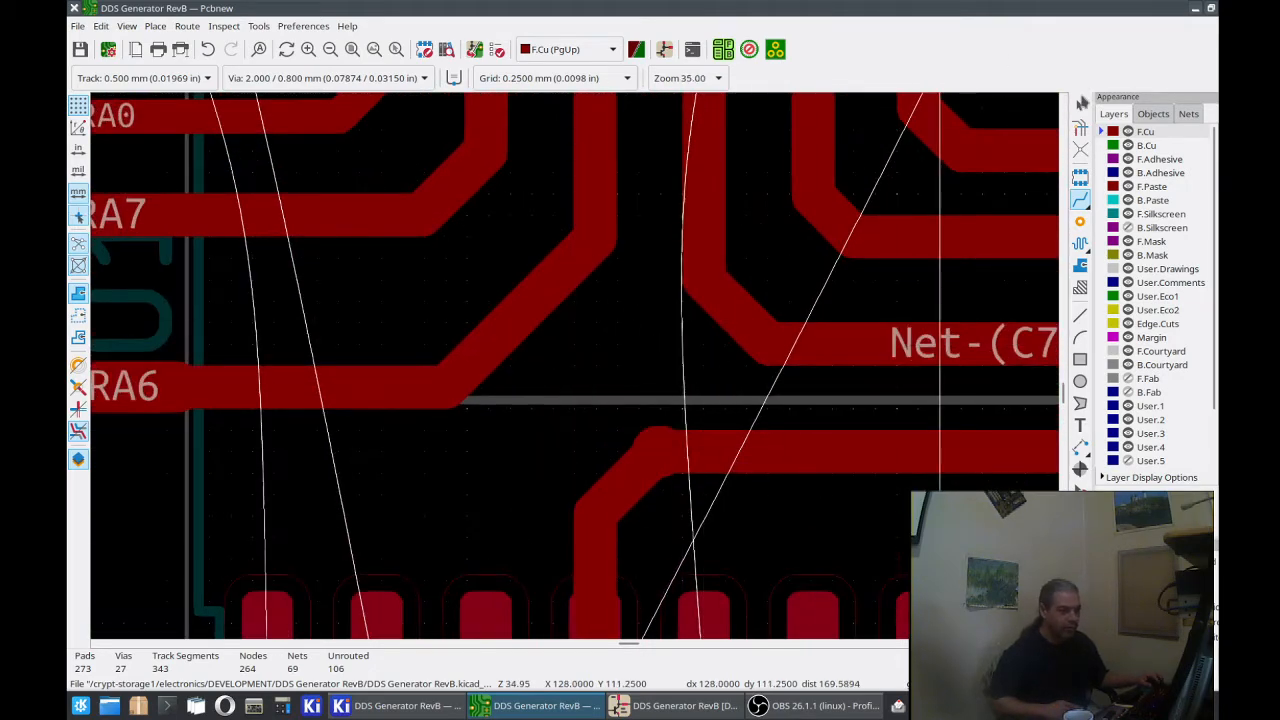
pyautogui.click(659, 451)
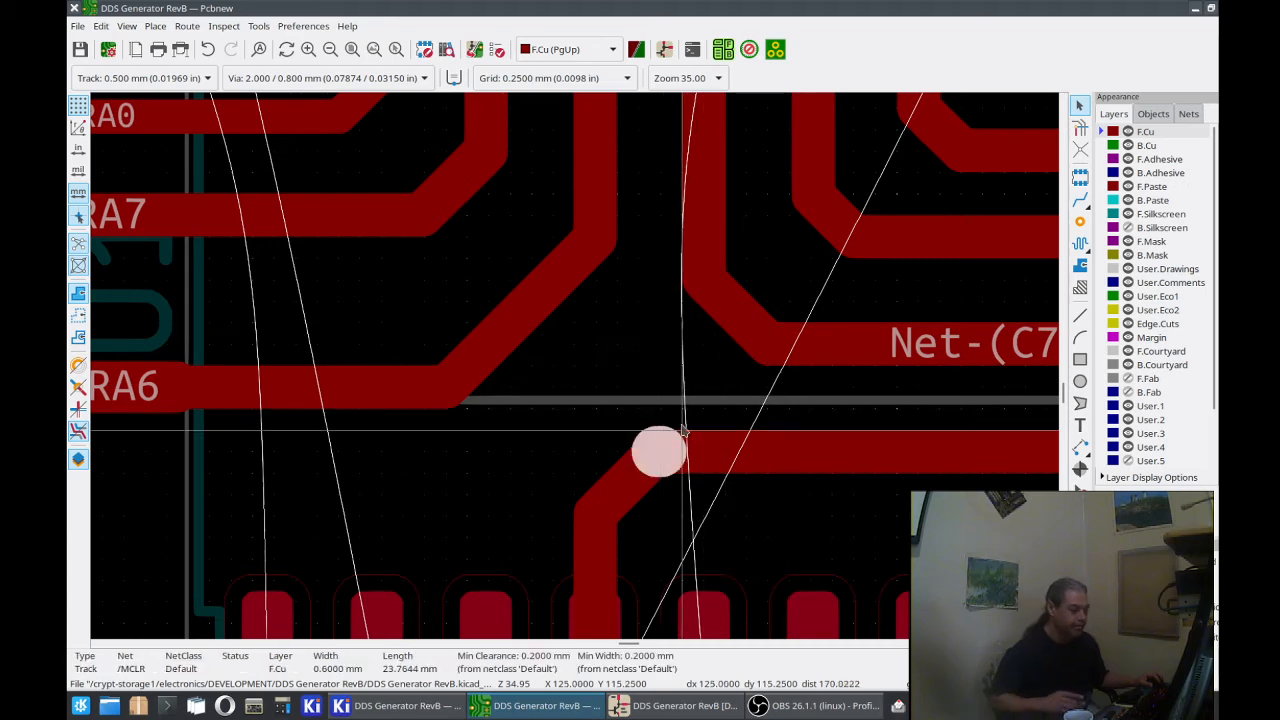
pyautogui.press('Escape')
pyautogui.scroll(-2, 723, 443)
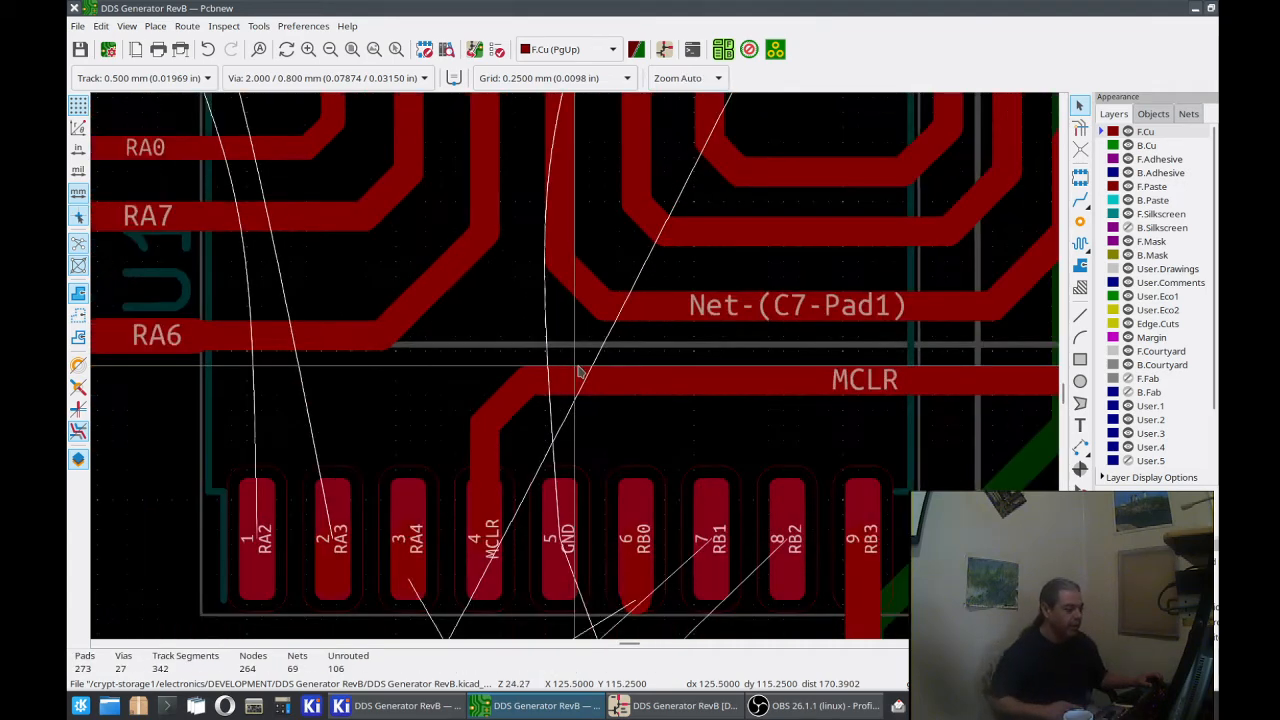
pyautogui.scroll(-1, 575, 372)
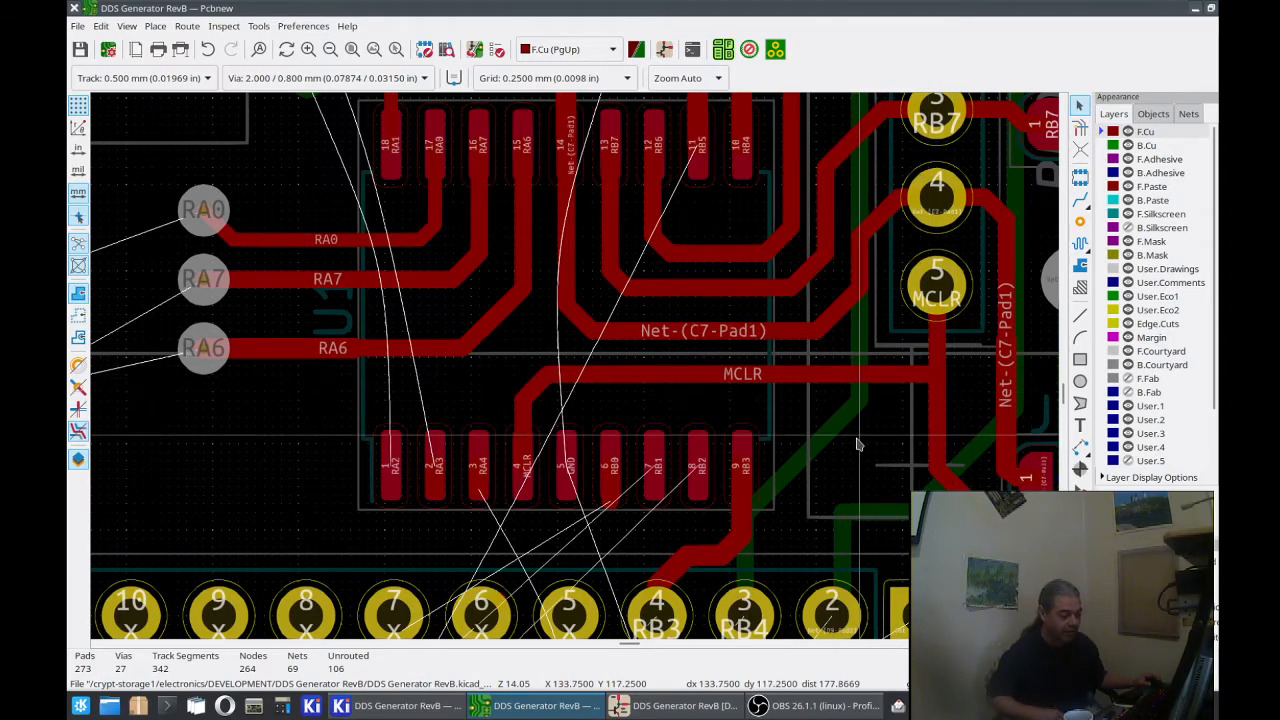
# Step: Route a new 0.500 mm MCLR track from R3 pad 2 to pad 5 of the programming header
pyautogui.moveTo(880, 460); pyautogui.dragTo(746, 360, button='middle')
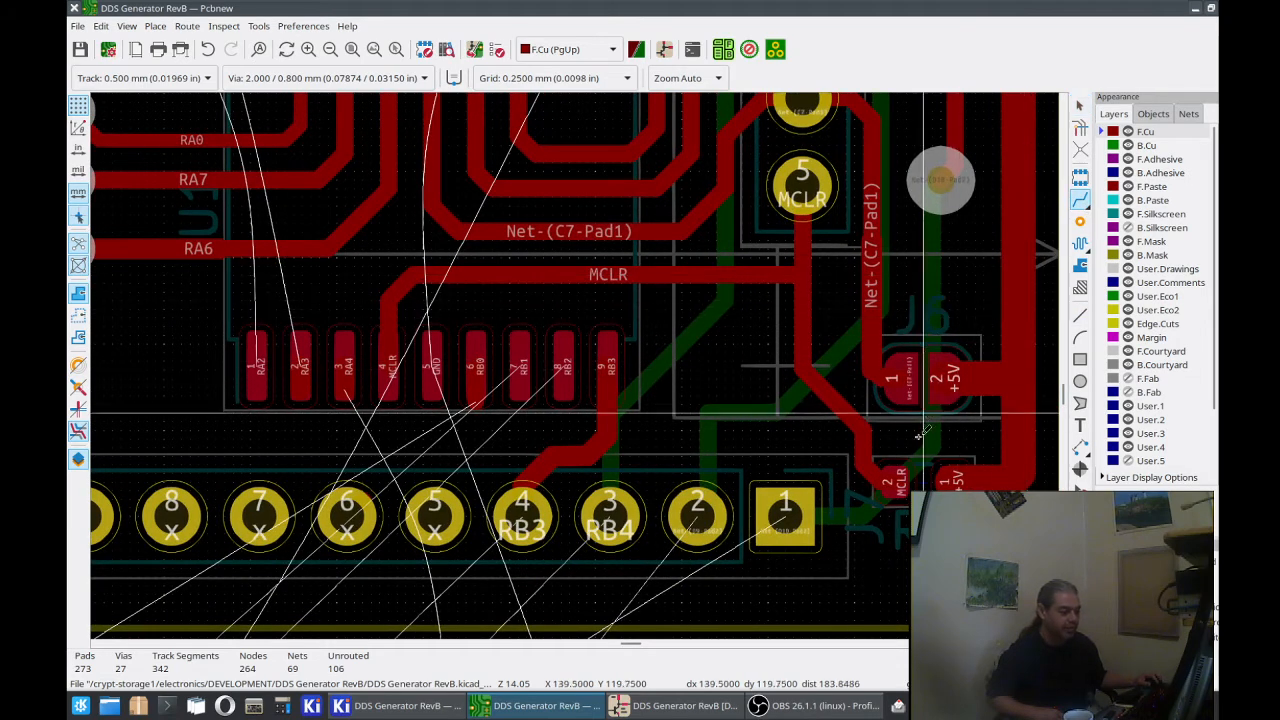
pyautogui.click(893, 482)
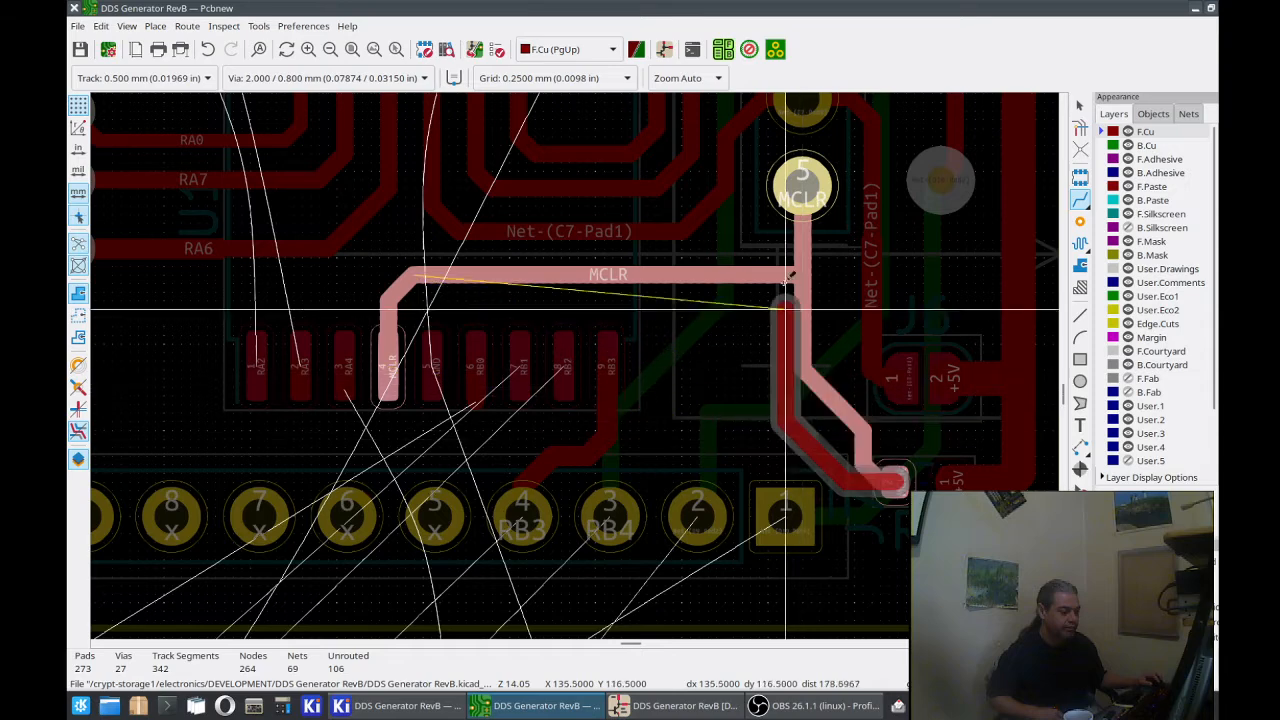
pyautogui.click(801, 193)
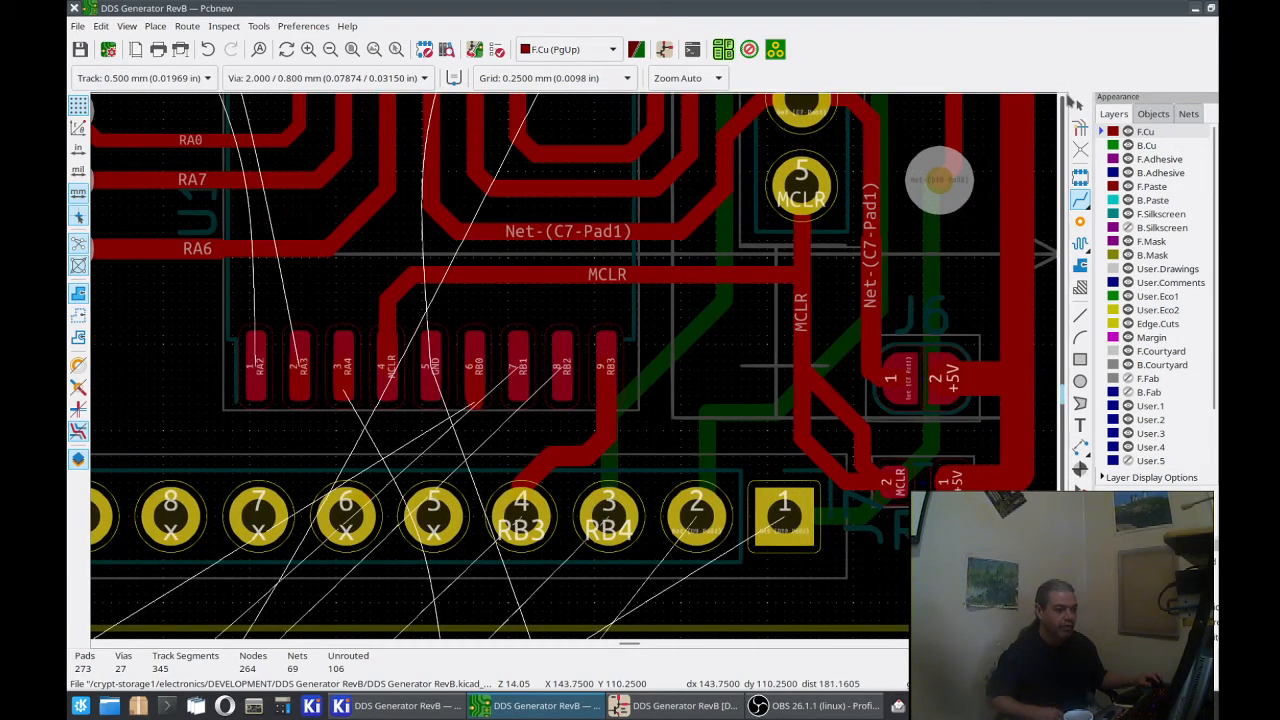
# Step: Delete the old diagonal and vertical MCLR segments and the leftover stub near R3 pad 2
pyautogui.click(1077, 103)
pyautogui.click(848, 405)
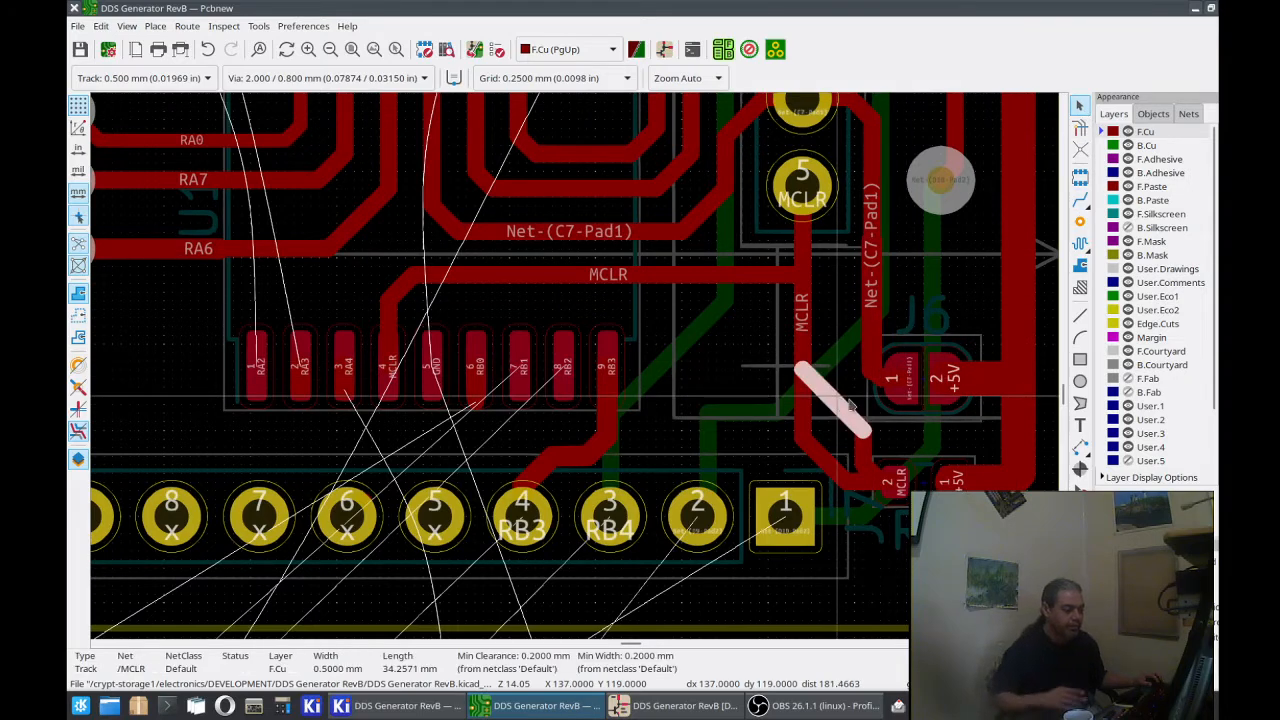
pyautogui.press('Delete')
pyautogui.click(868, 440)
pyautogui.press('Delete')
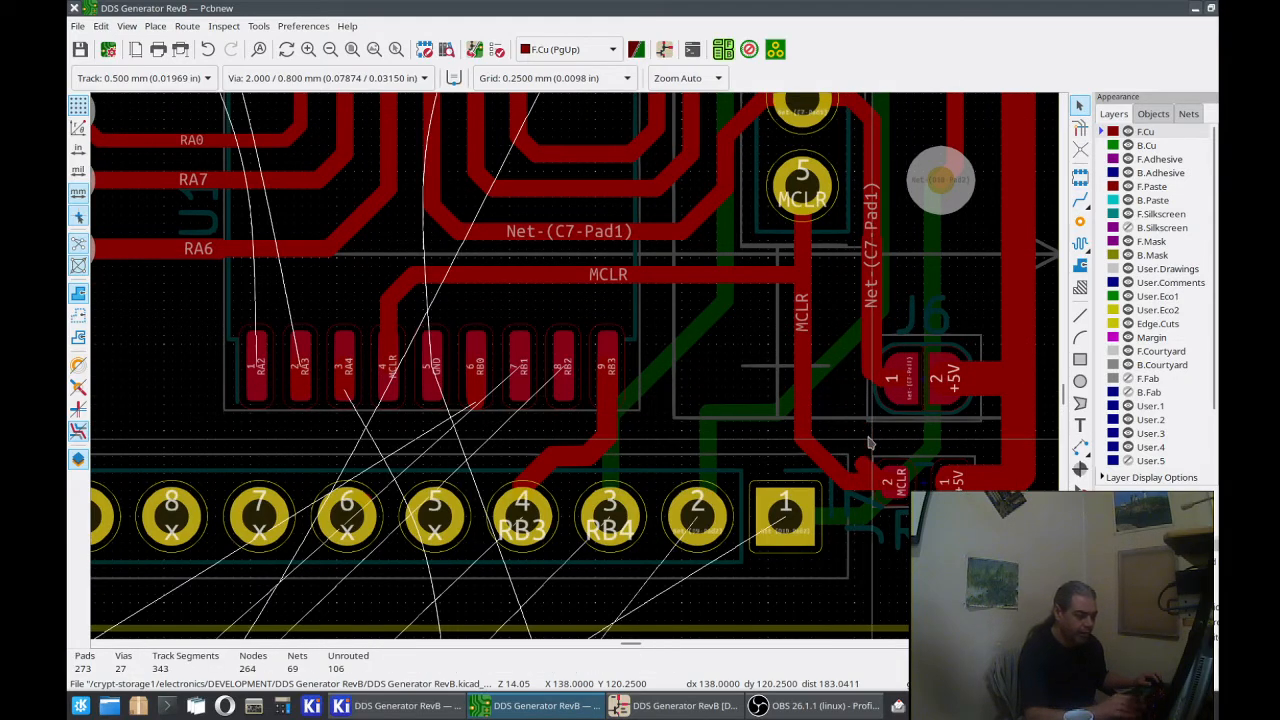
pyautogui.click(858, 470)
pyautogui.press('Delete')
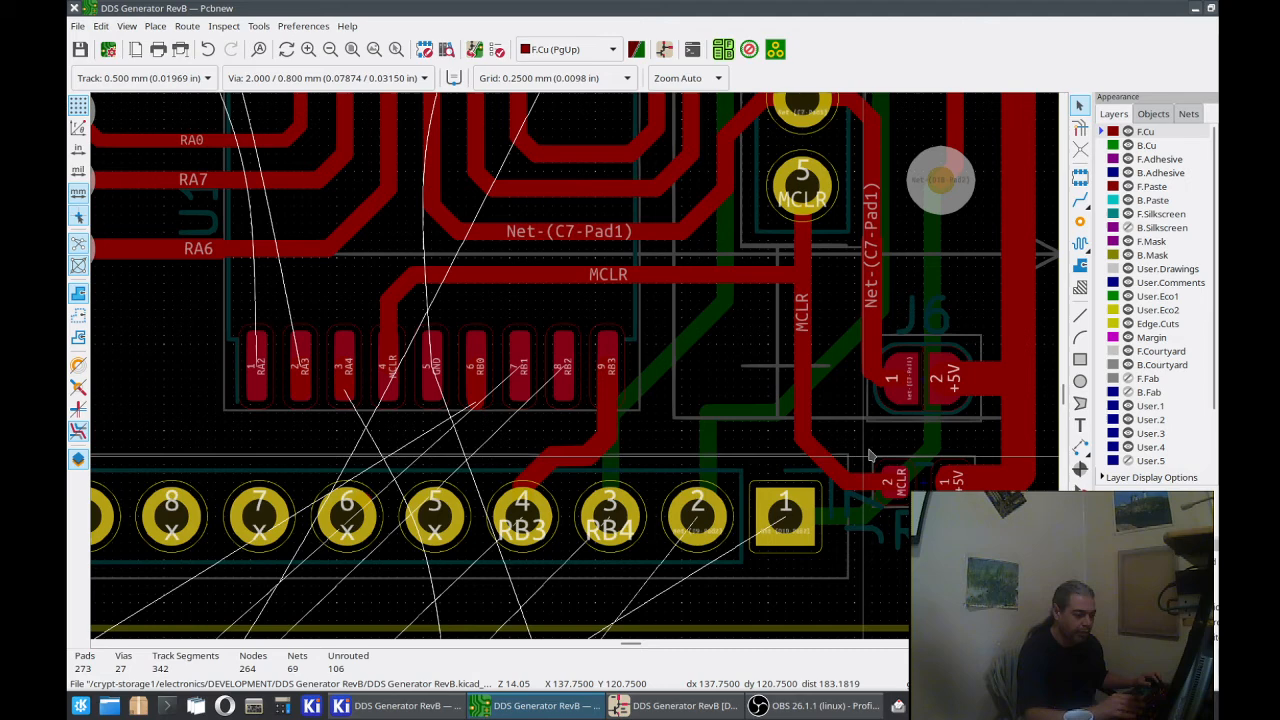
# Step: Delete the overlapping vertical Net-(C7-Pad1) segments above J6 pad 1, including the 0.600 mm wide one
pyautogui.click(869, 336)
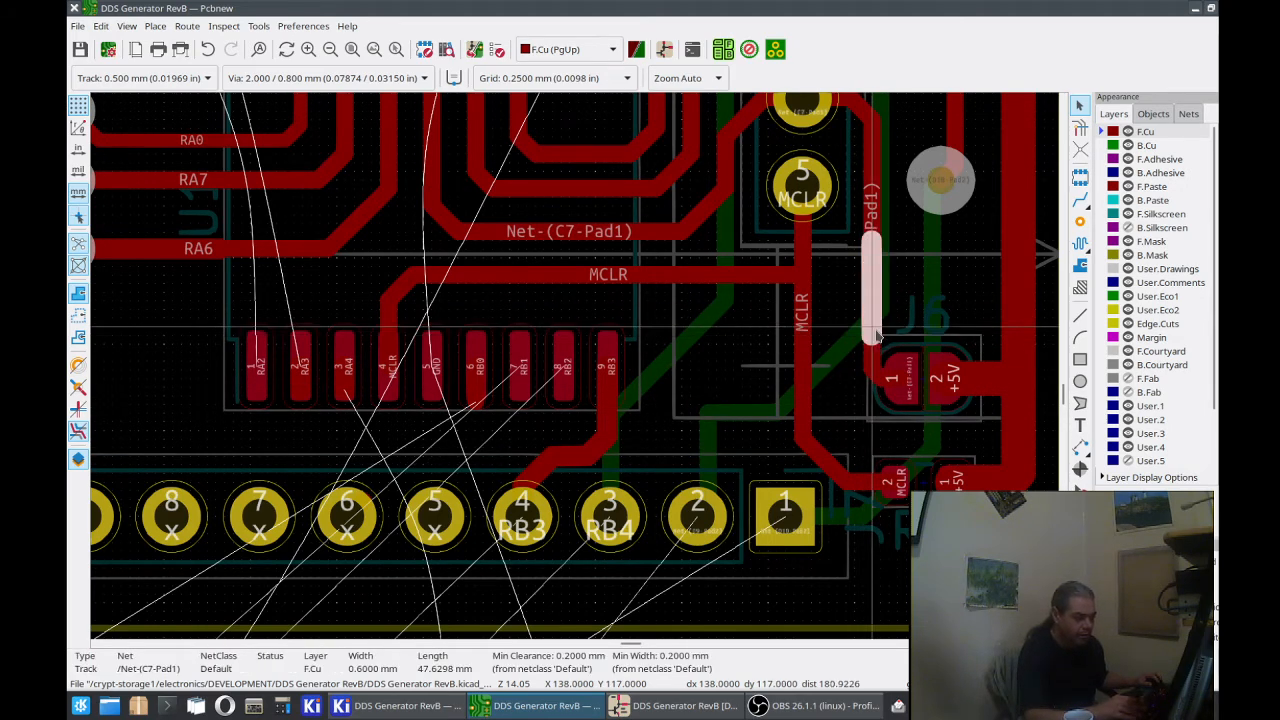
pyautogui.press('Delete')
pyautogui.click(868, 280)
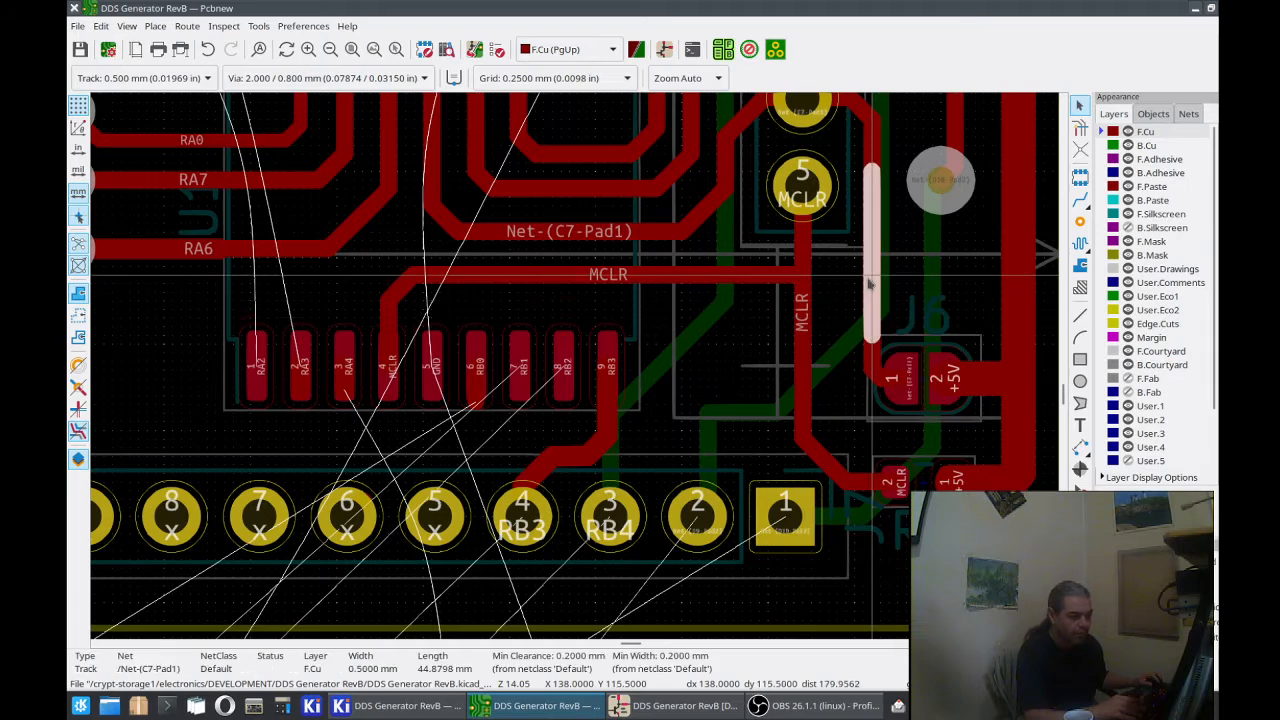
pyautogui.press('Escape')
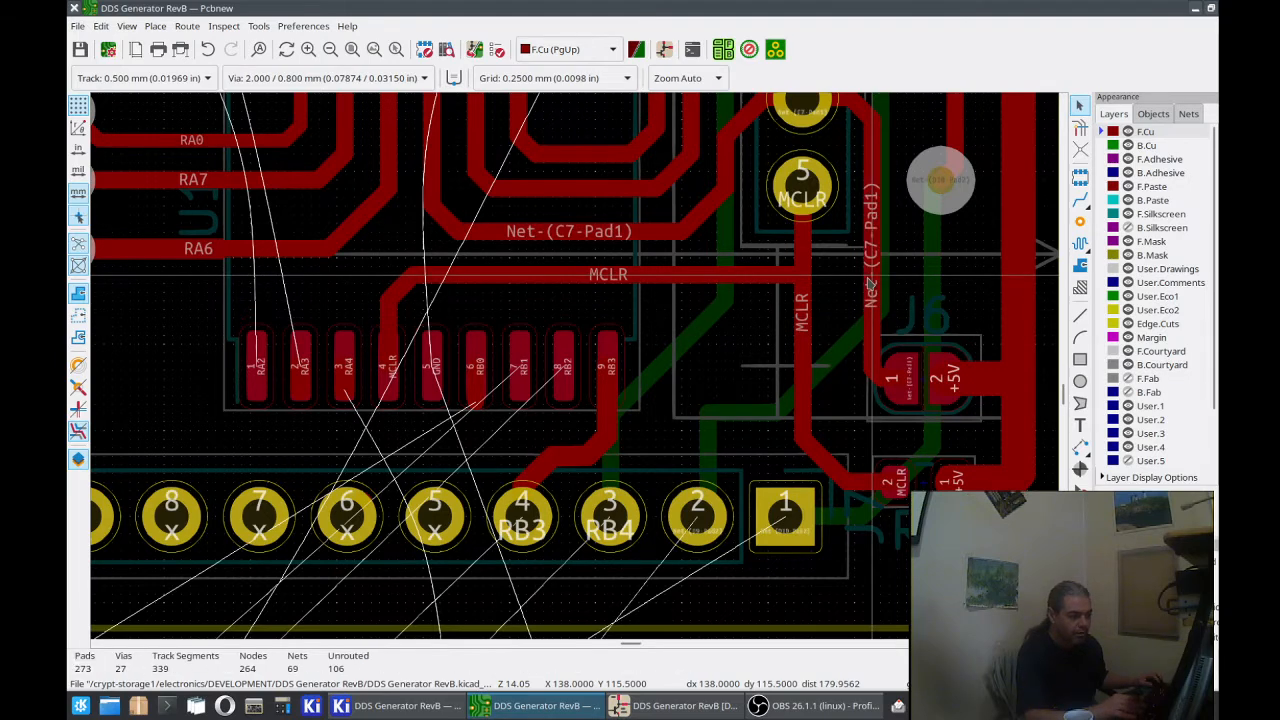
pyautogui.click(868, 163)
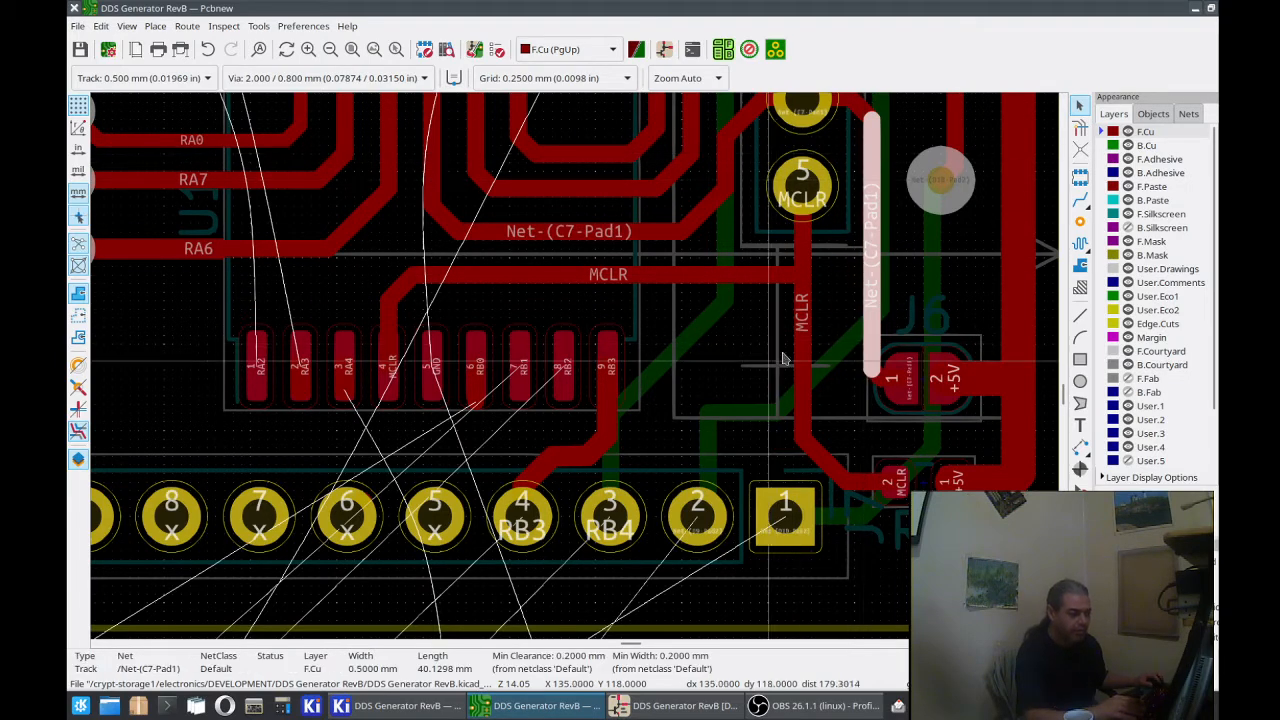
pyautogui.press('Escape')
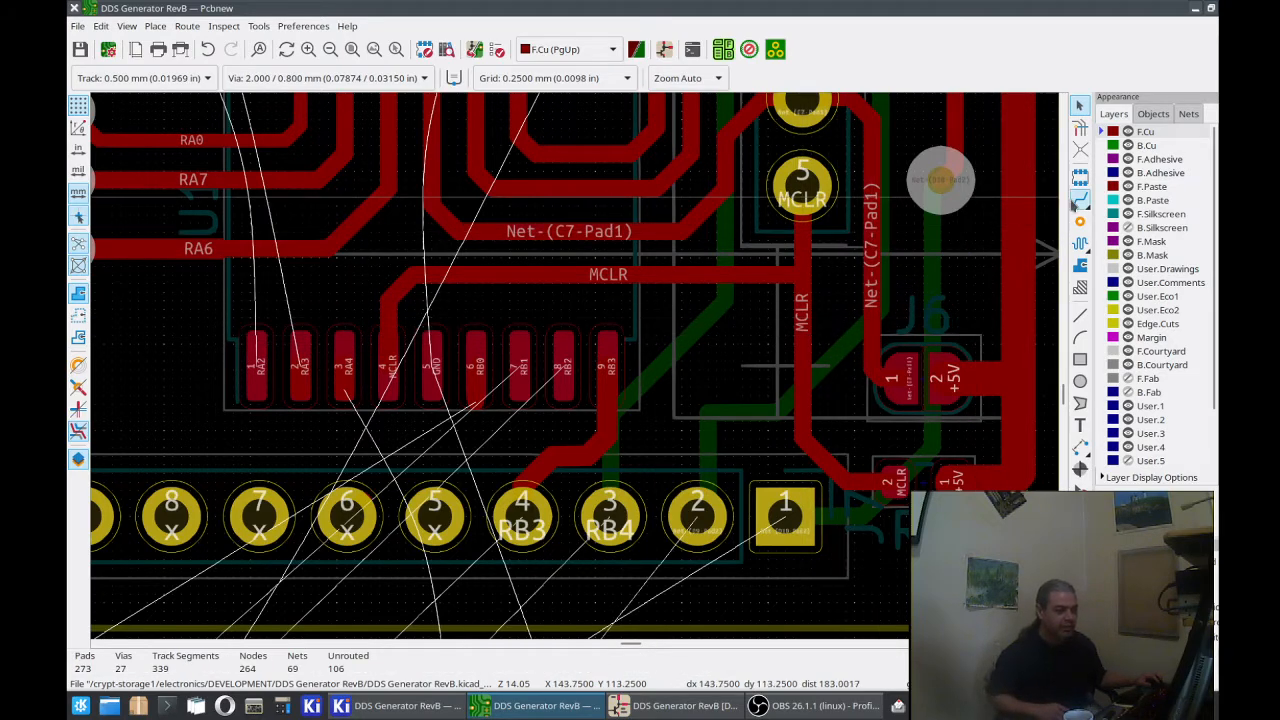
# Step: Reroute Net-(C7-Pad1) at 0.500 mm between J6 pad 1 and header pad 4, jogging the vertical run away from J6
pyautogui.click(1080, 199)
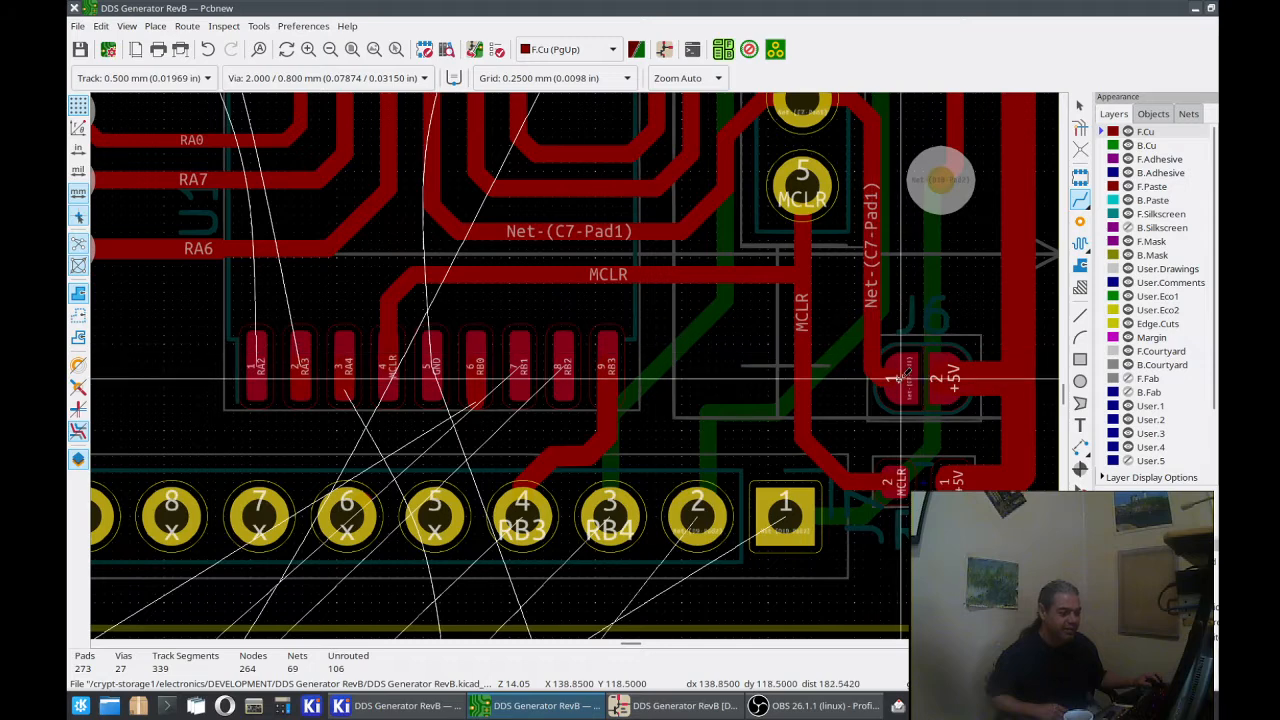
pyautogui.click(895, 374)
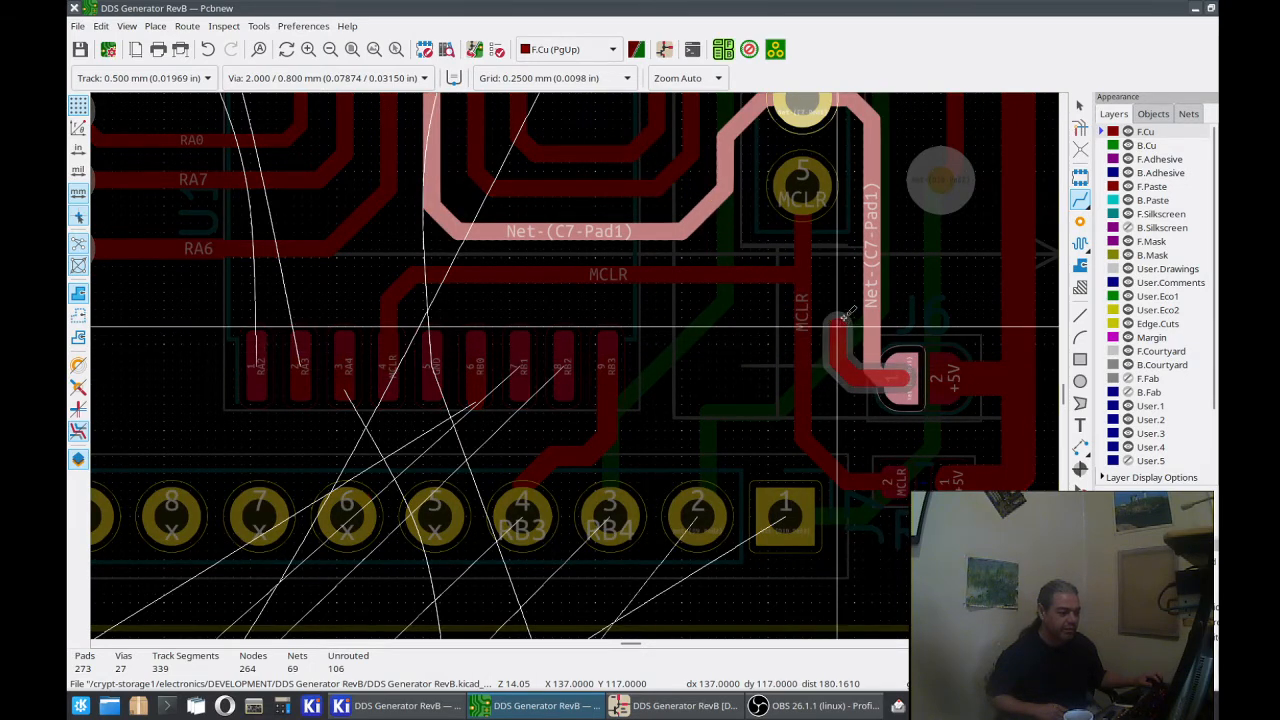
pyautogui.click(869, 252)
pyautogui.click(869, 255)
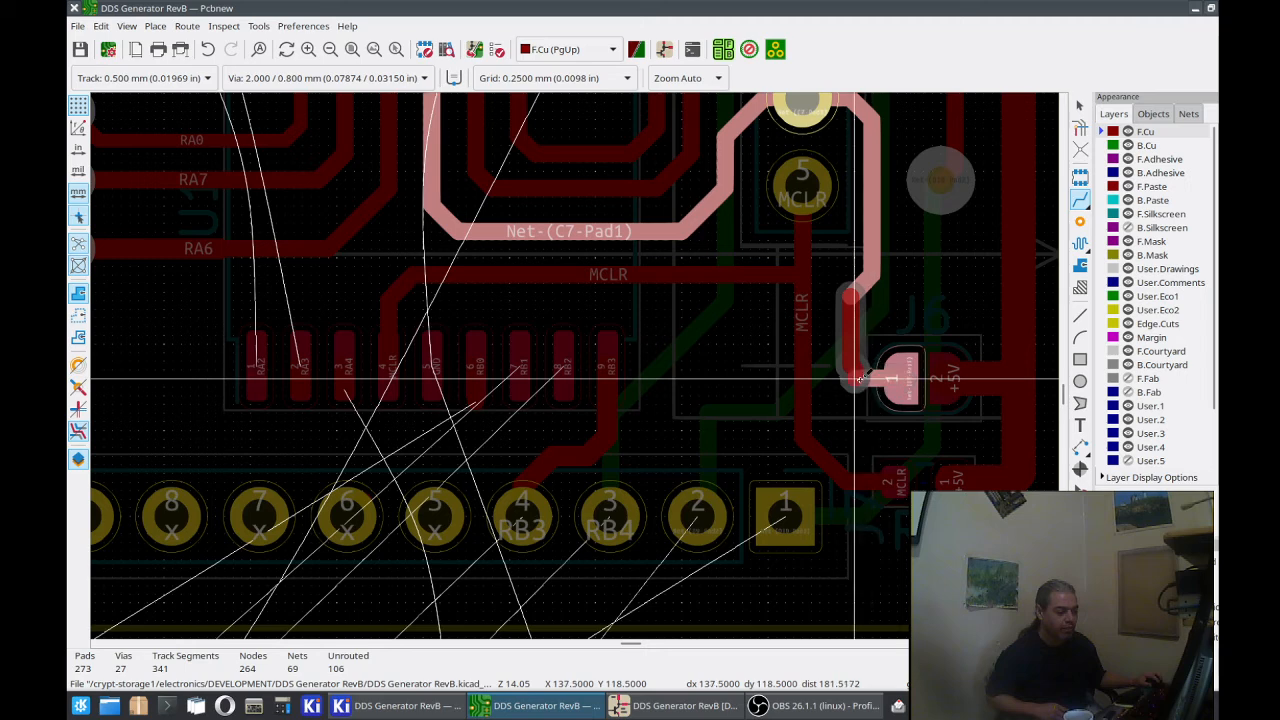
pyautogui.click(872, 378)
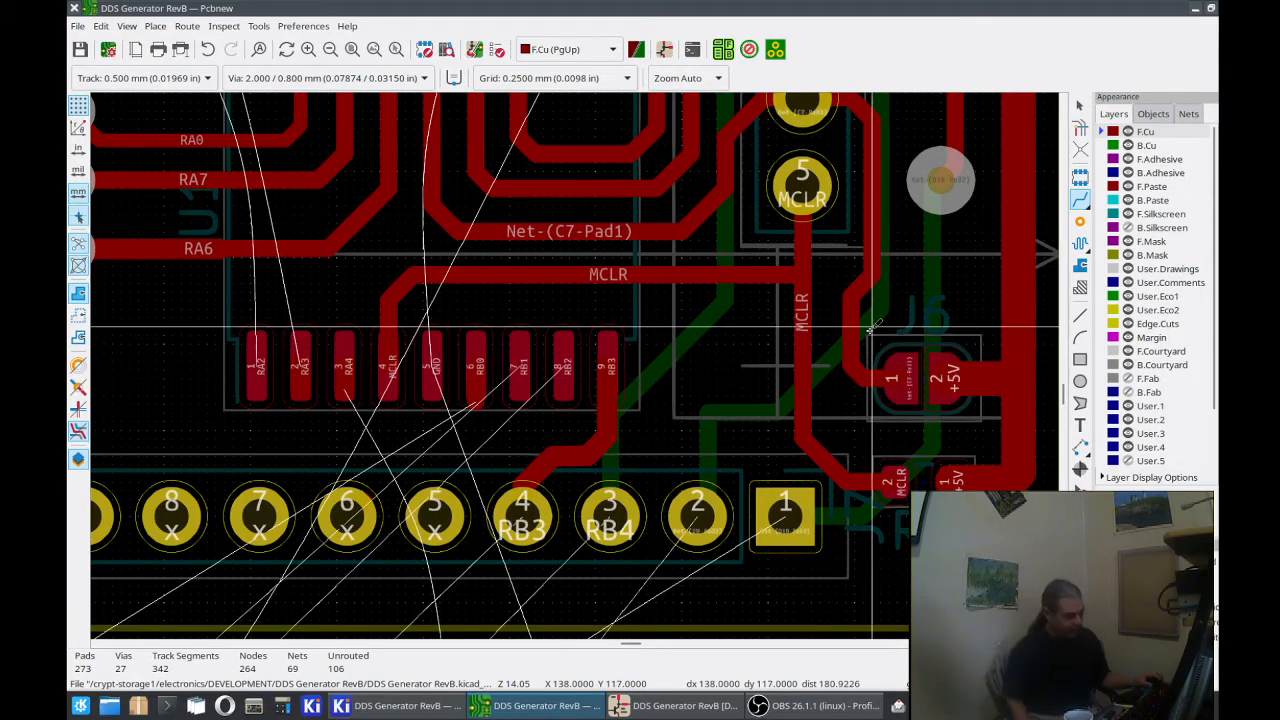
# Step: Replace the wide +5V connections from J6 pad 2 and R3 pad 1 to the vertical +5V track with 0.500 mm tracks
pyautogui.moveTo(632, 380); pyautogui.dragTo(668, 376, button='middle')
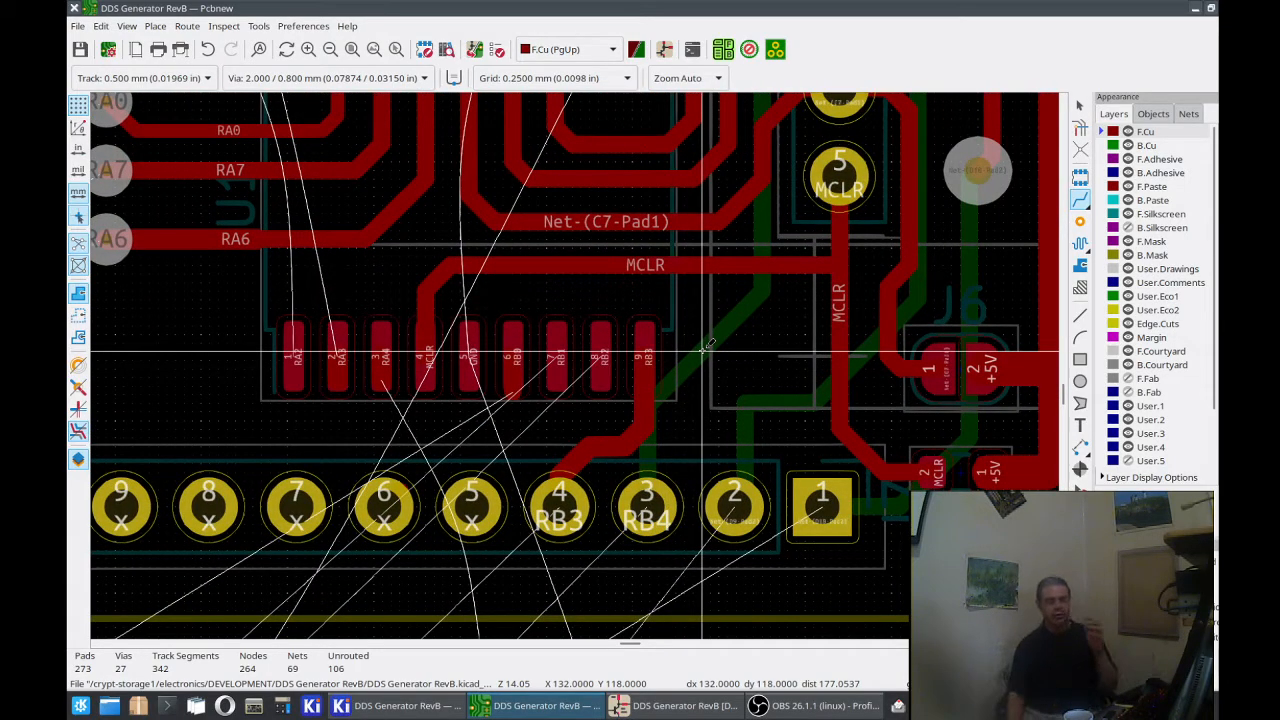
pyautogui.click(990, 362)
pyautogui.press('Escape')
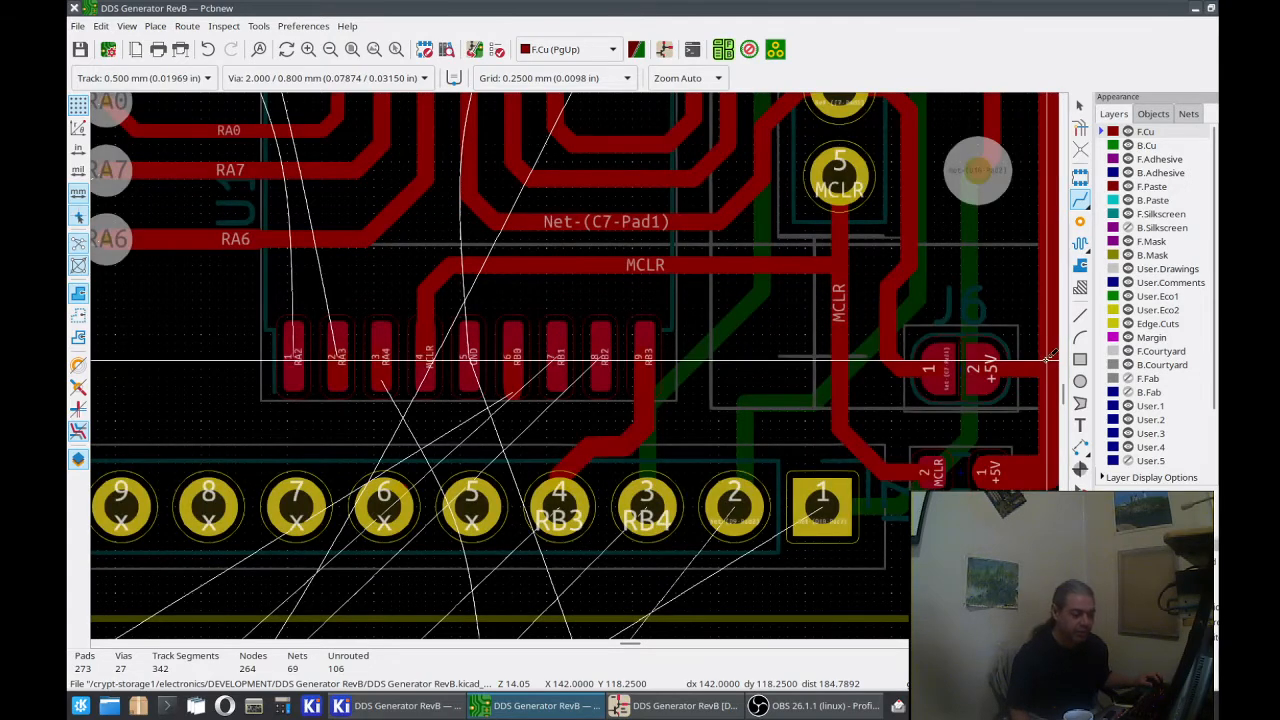
pyautogui.click(993, 471)
pyautogui.click(1047, 466)
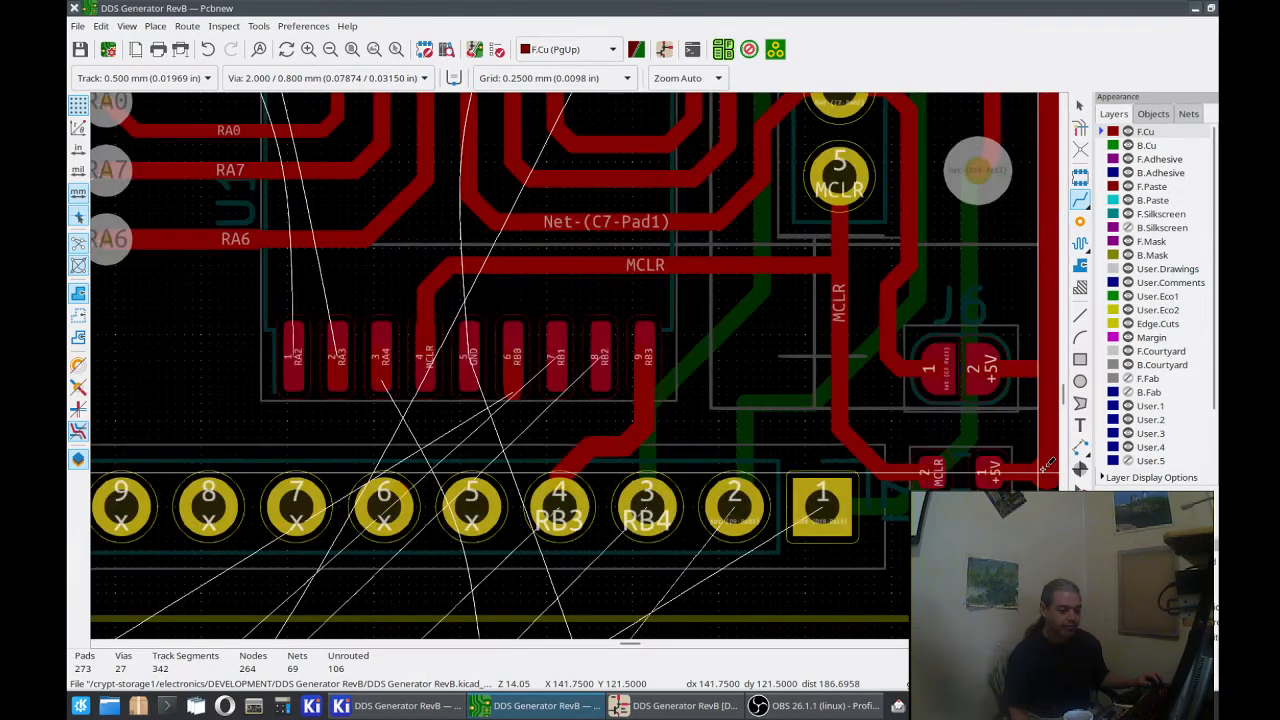
# Step: Delete the leftover +5V stub at the lower end of the vertical +5V track beside R3
pyautogui.moveTo(1047, 462); pyautogui.dragTo(953, 456, button='middle')
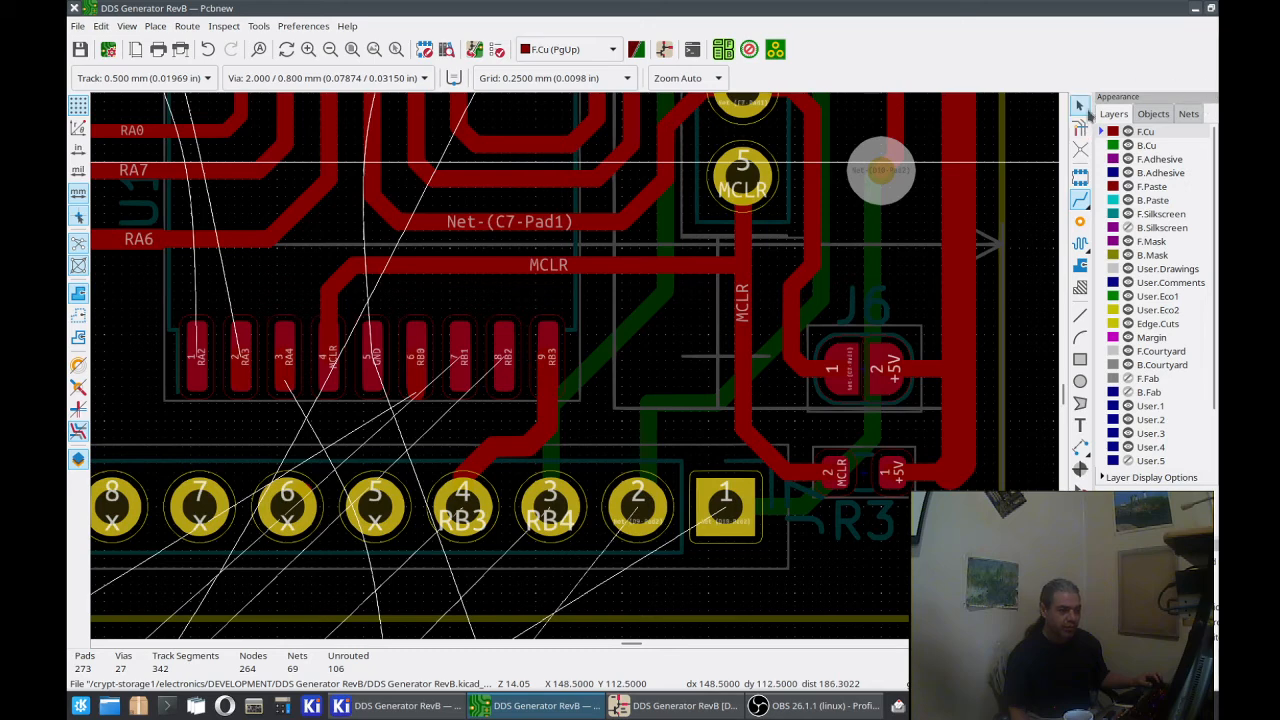
pyautogui.click(969, 472)
pyautogui.press('Escape')
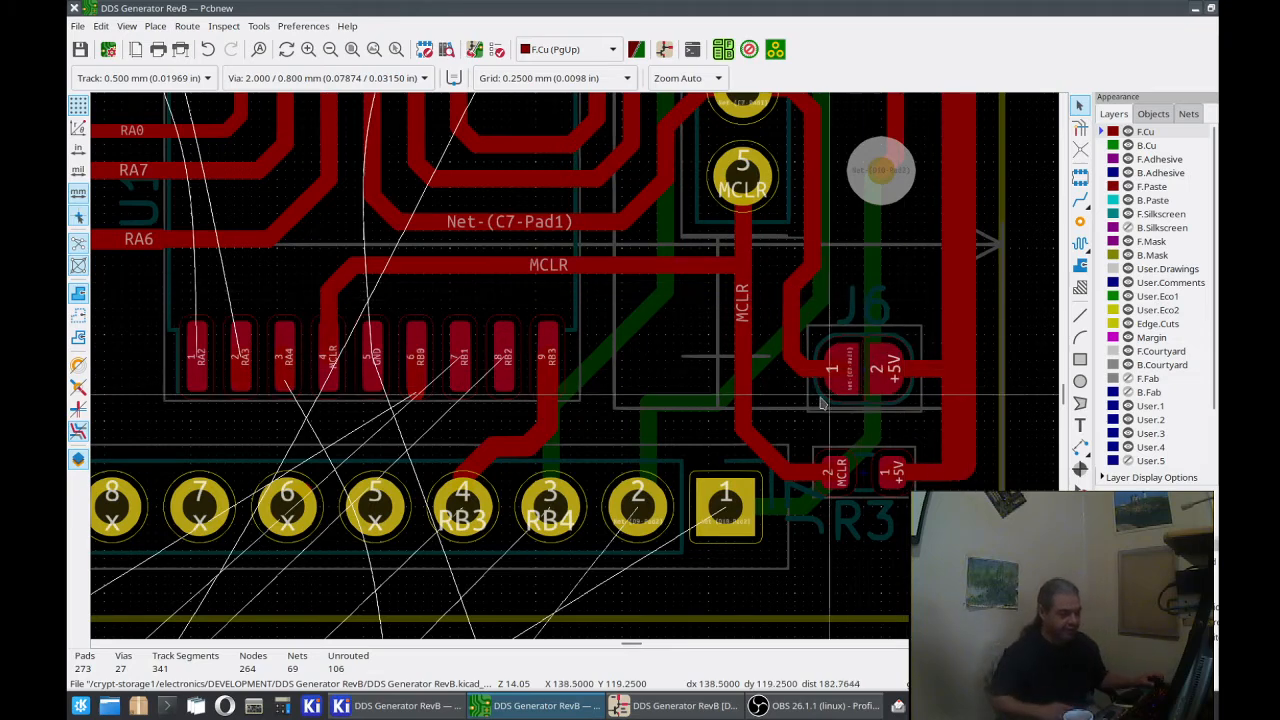
# Step: Route a 0.500 mm RB2 track from U1 pad 8 alongside the RB3 track to just above J7 pad 5
pyautogui.moveTo(840, 403); pyautogui.dragTo(944, 499, button='middle')
pyautogui.moveTo(997, 378); pyautogui.dragTo(884, 485, button='middle')
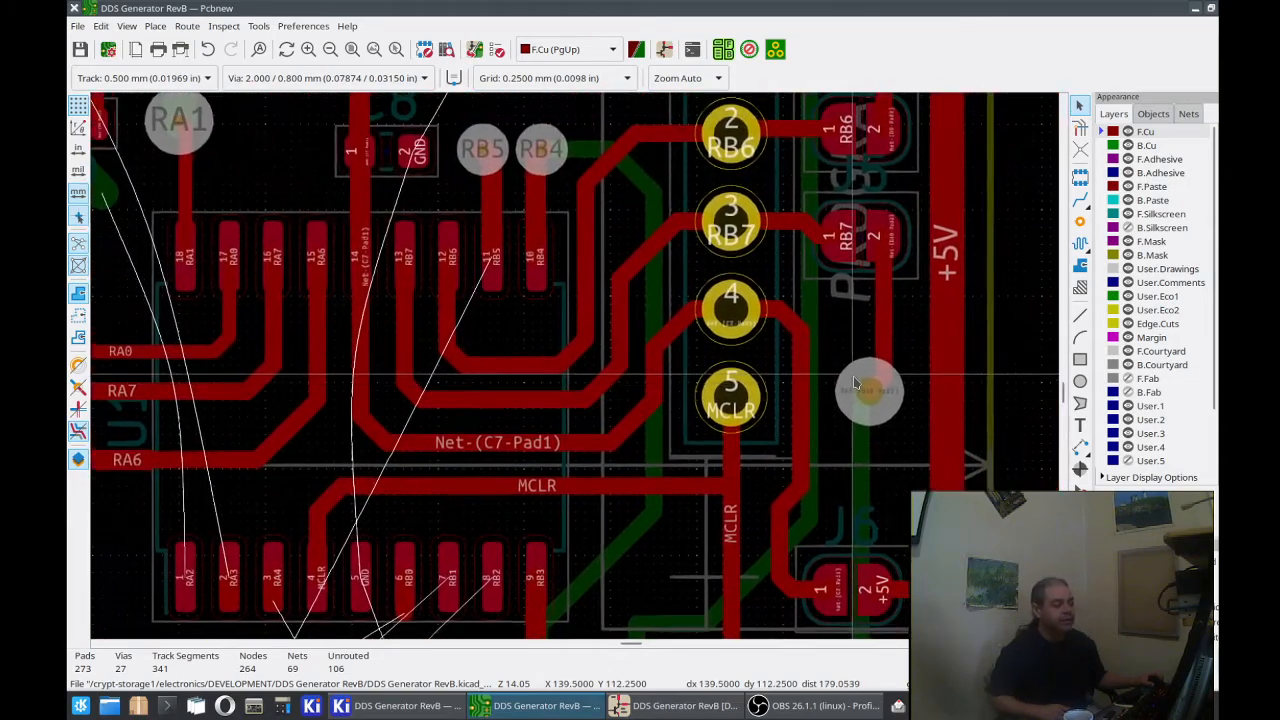
pyautogui.moveTo(892, 342); pyautogui.dragTo(840, 416, button='middle')
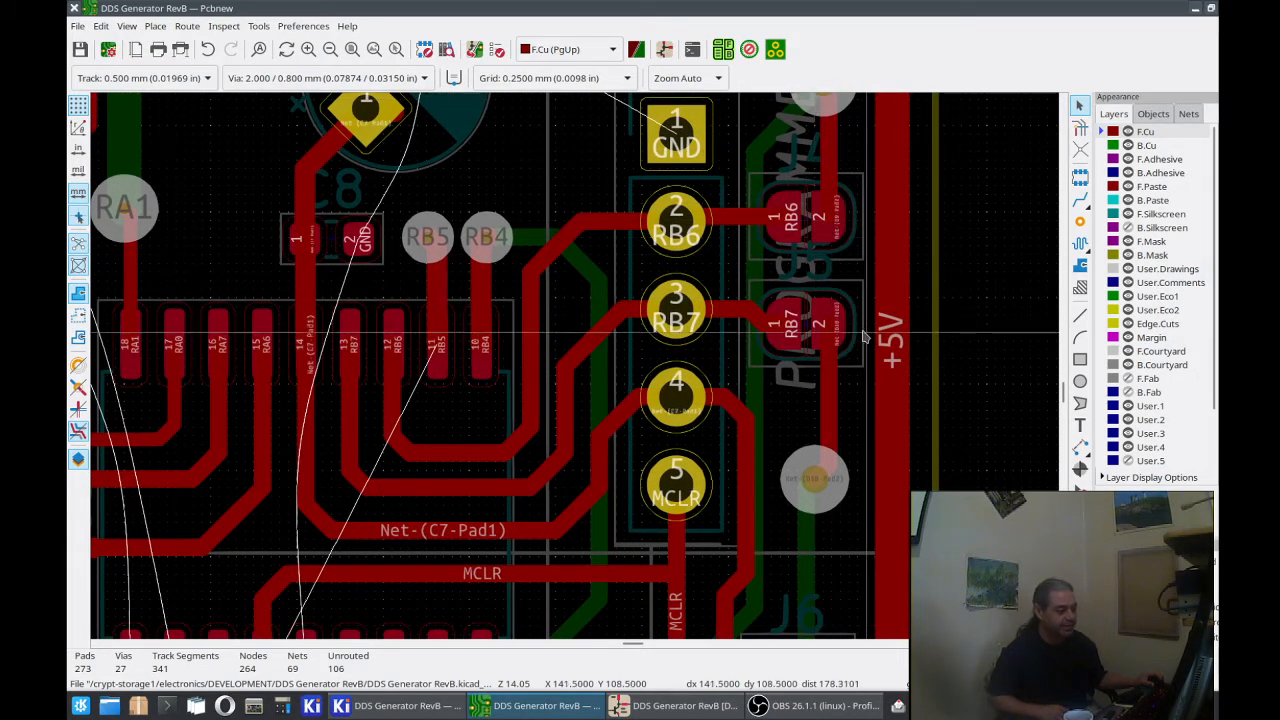
pyautogui.moveTo(816, 315); pyautogui.dragTo(876, 168, button='middle')
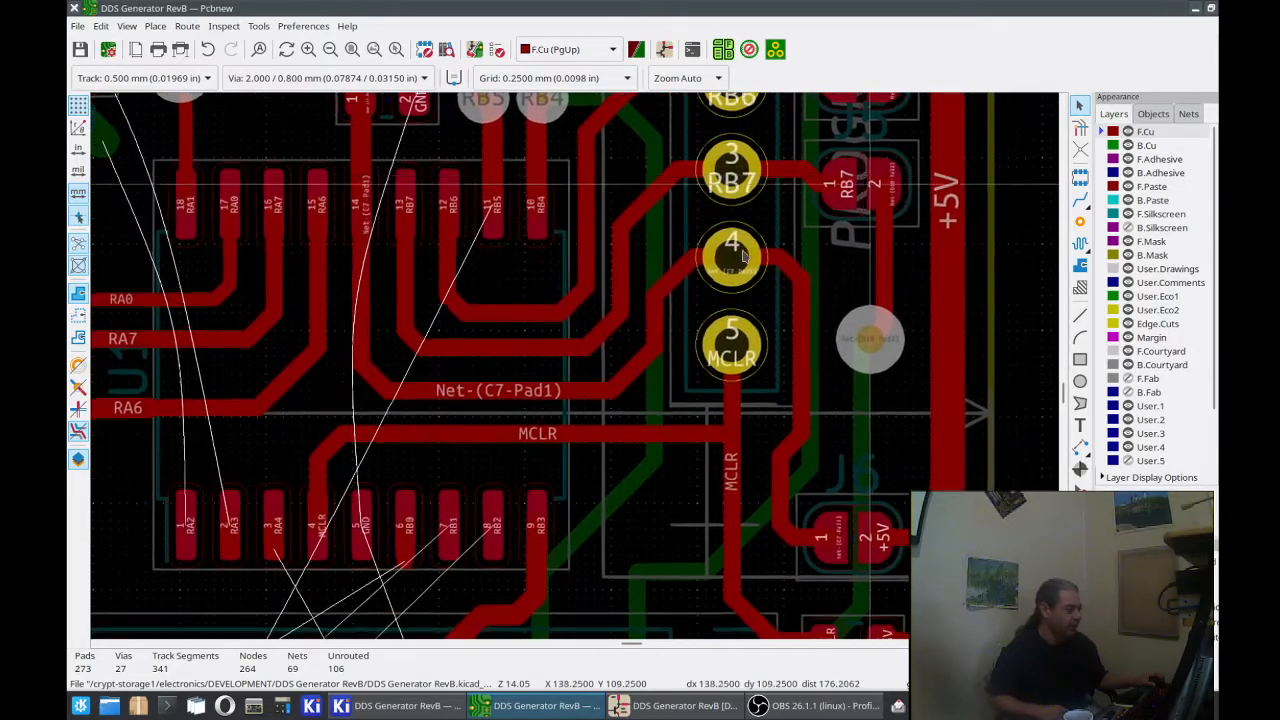
pyautogui.moveTo(537, 418); pyautogui.dragTo(704, 136, button='middle')
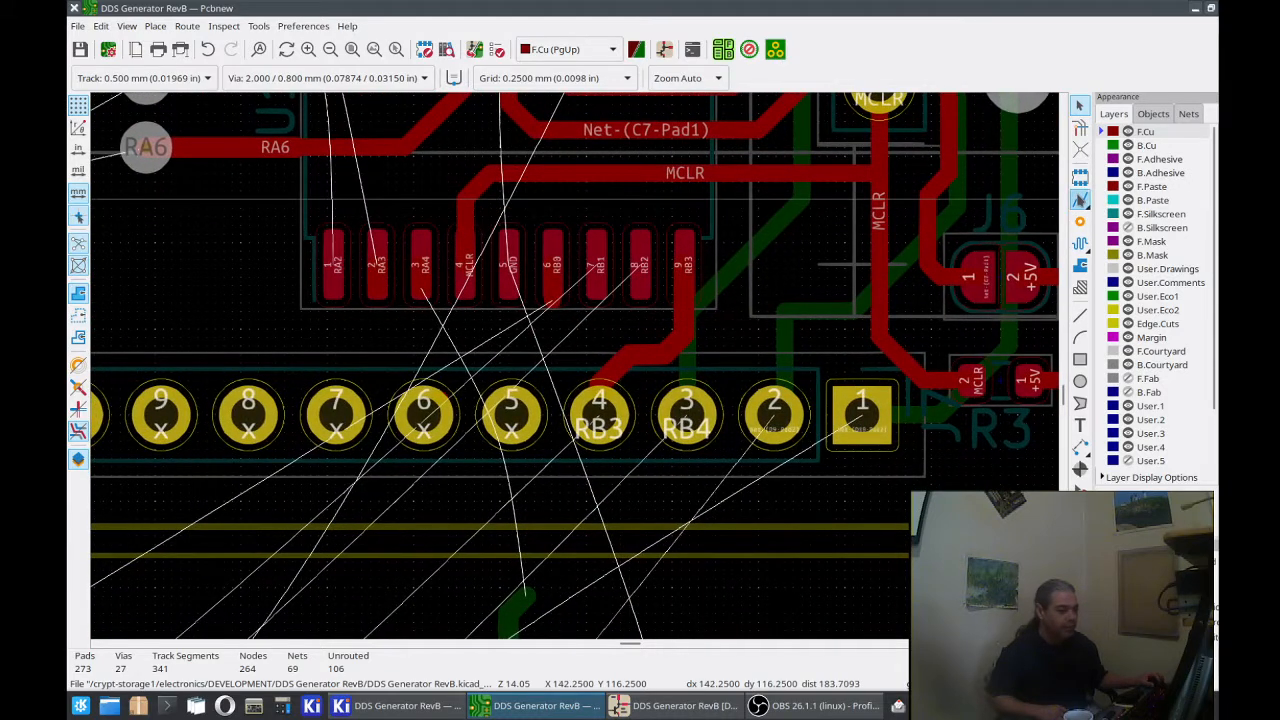
pyautogui.click(1080, 200)
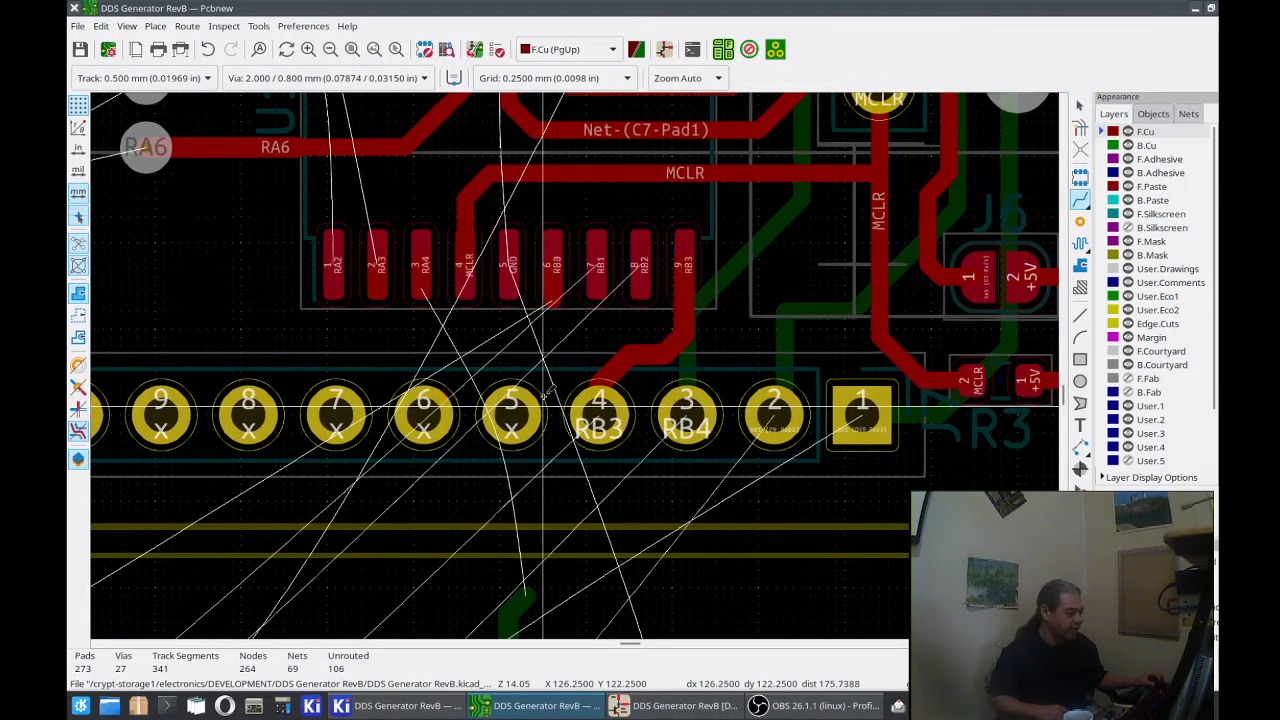
pyautogui.click(643, 282)
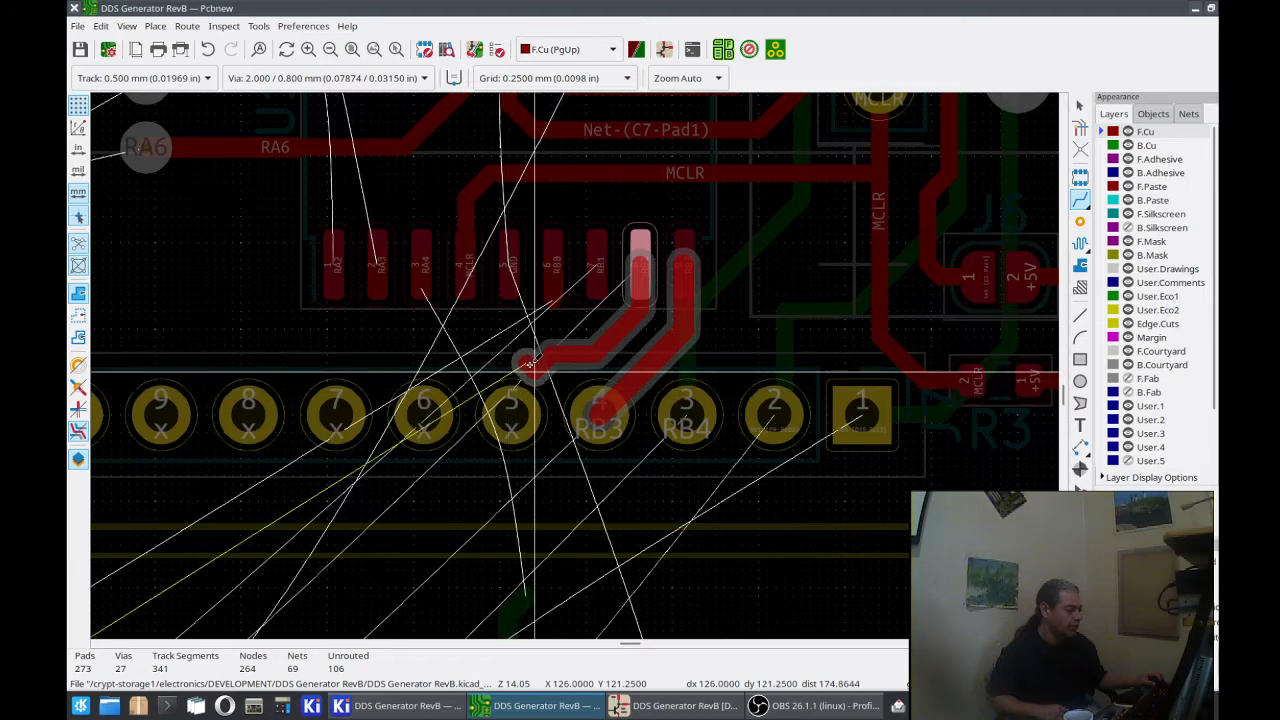
pyautogui.doubleClick(537, 372)
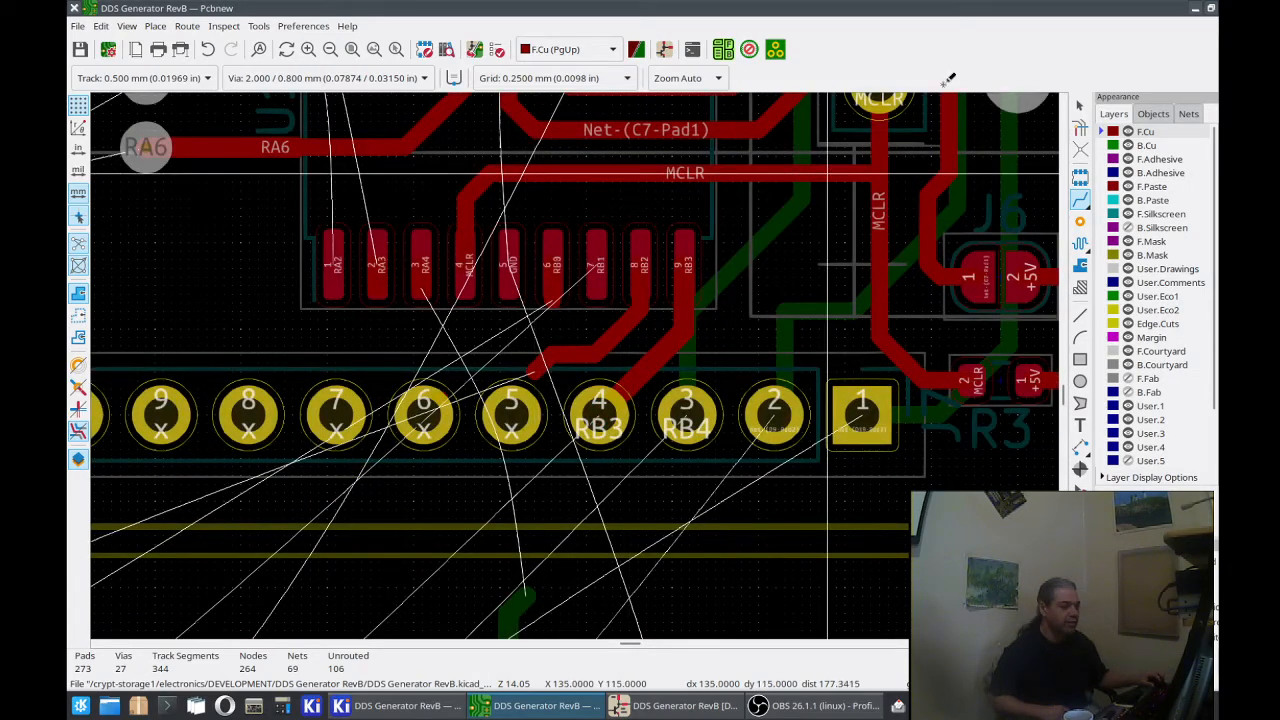
# Step: Assign the net /RB2 to pad 5 of the J7 header
pyautogui.click(1080, 105)
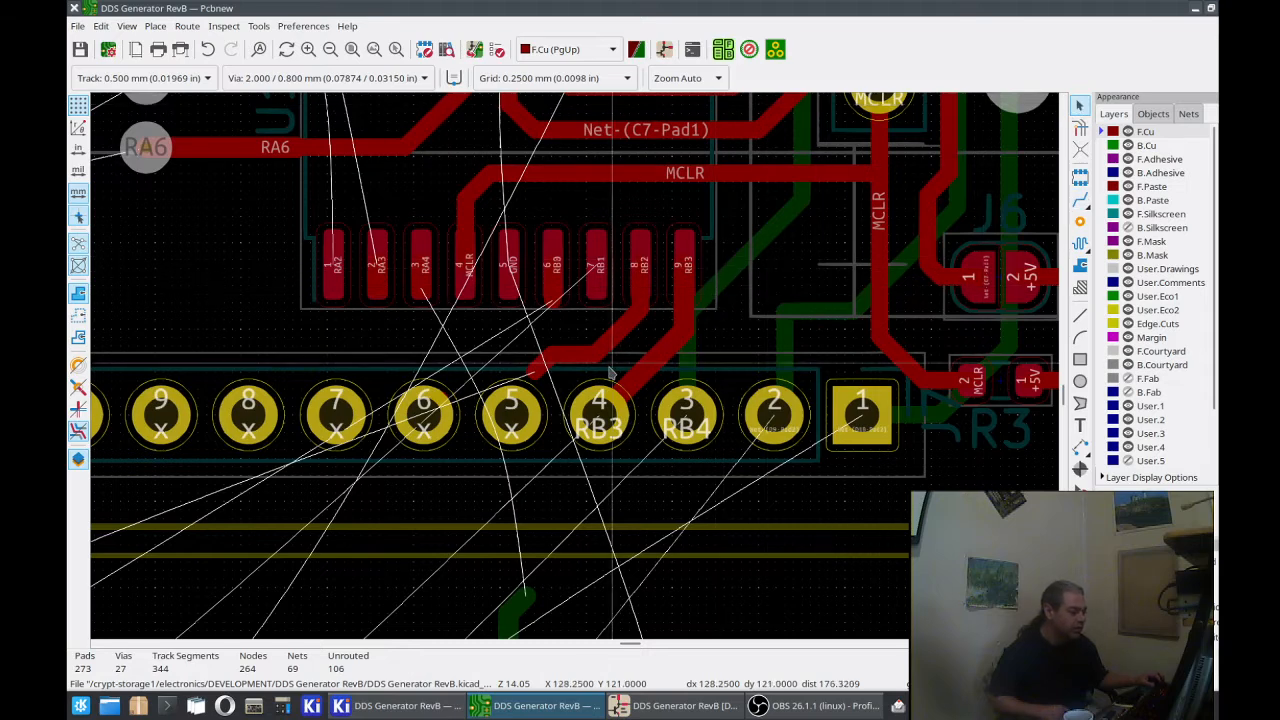
pyautogui.click(549, 422)
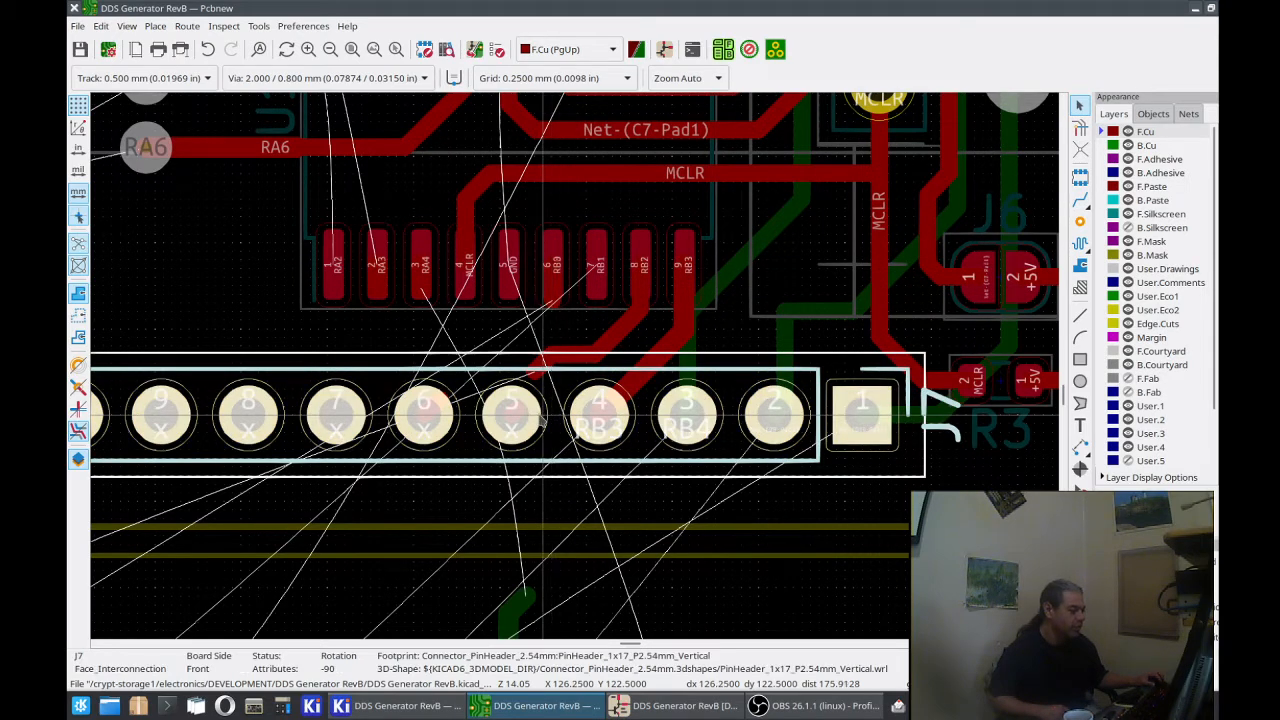
pyautogui.click(540, 420)
pyautogui.press('e')
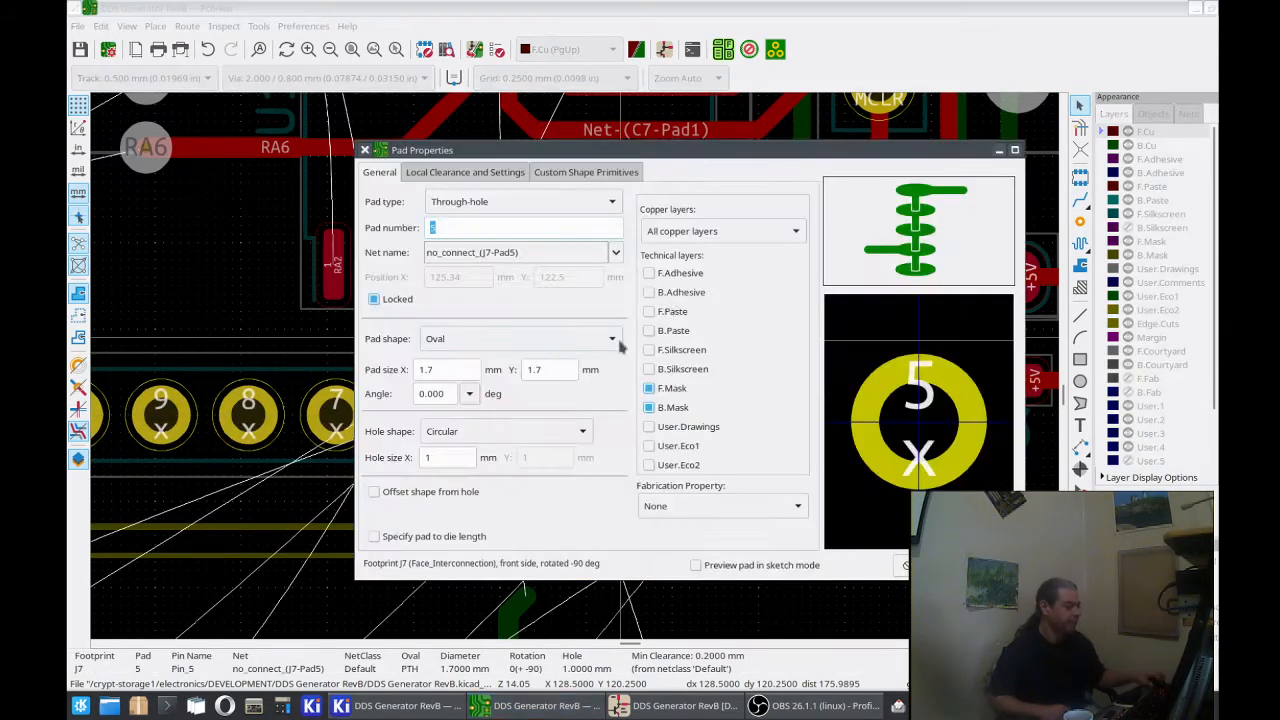
pyautogui.click(615, 253)
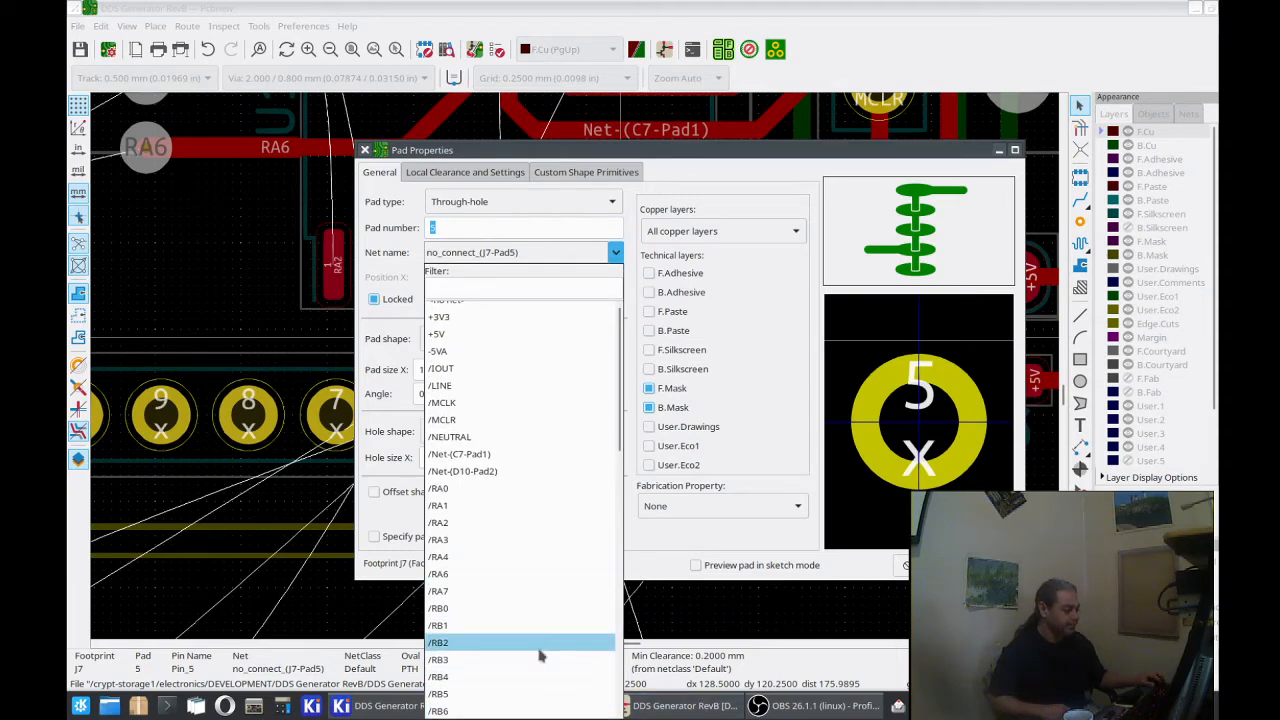
pyautogui.click(470, 653)
pyautogui.press('Return')
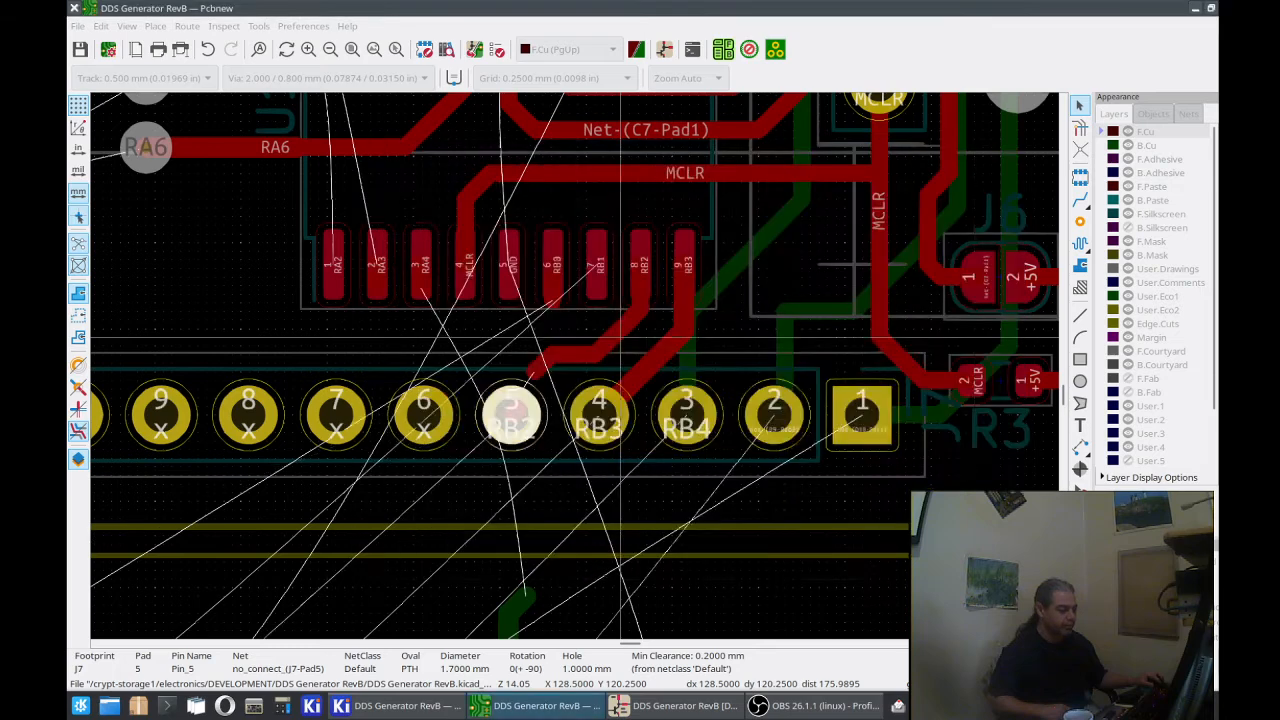
# Step: Route a 0.500 mm track from J7 pad 5 to the existing RB2 track coming from U1 pad 8
pyautogui.click(1079, 200)
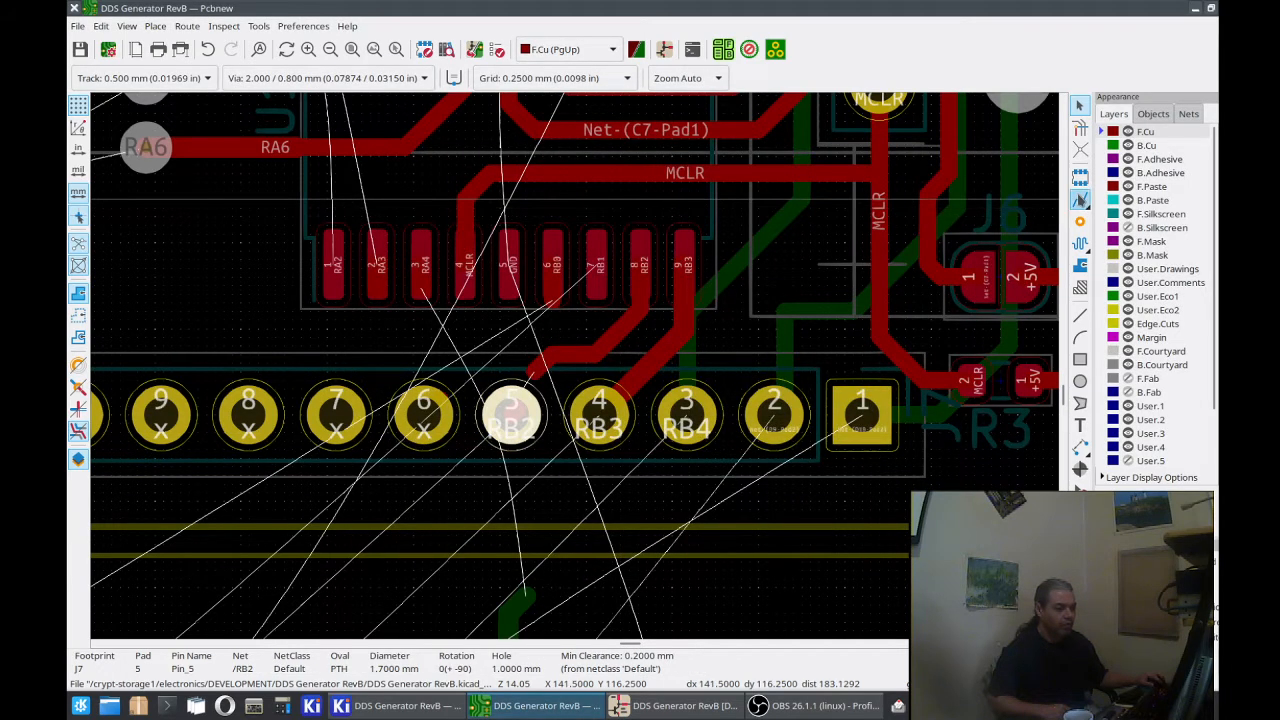
pyautogui.click(533, 400)
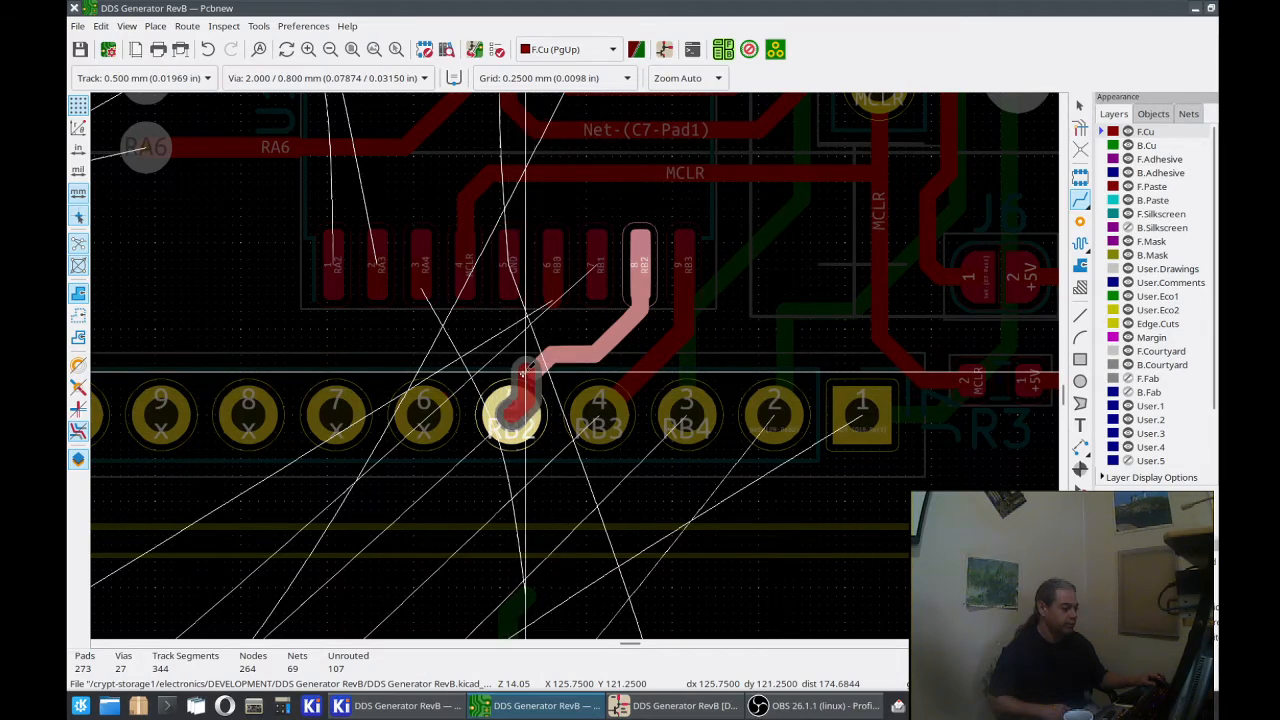
pyautogui.click(596, 339)
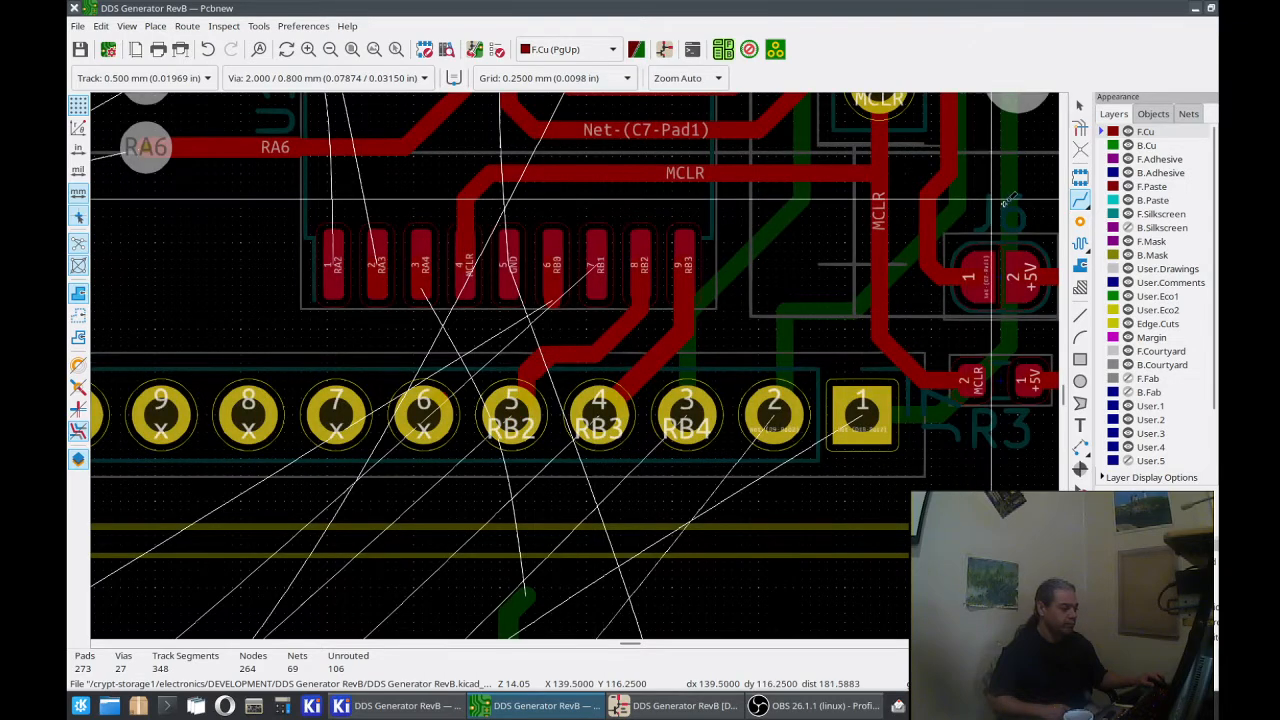
# Step: Delete the short diagonal RB2 segment above J7 pad 5 and the leftover RB0 stub on U1 pad 6
pyautogui.press('Escape')
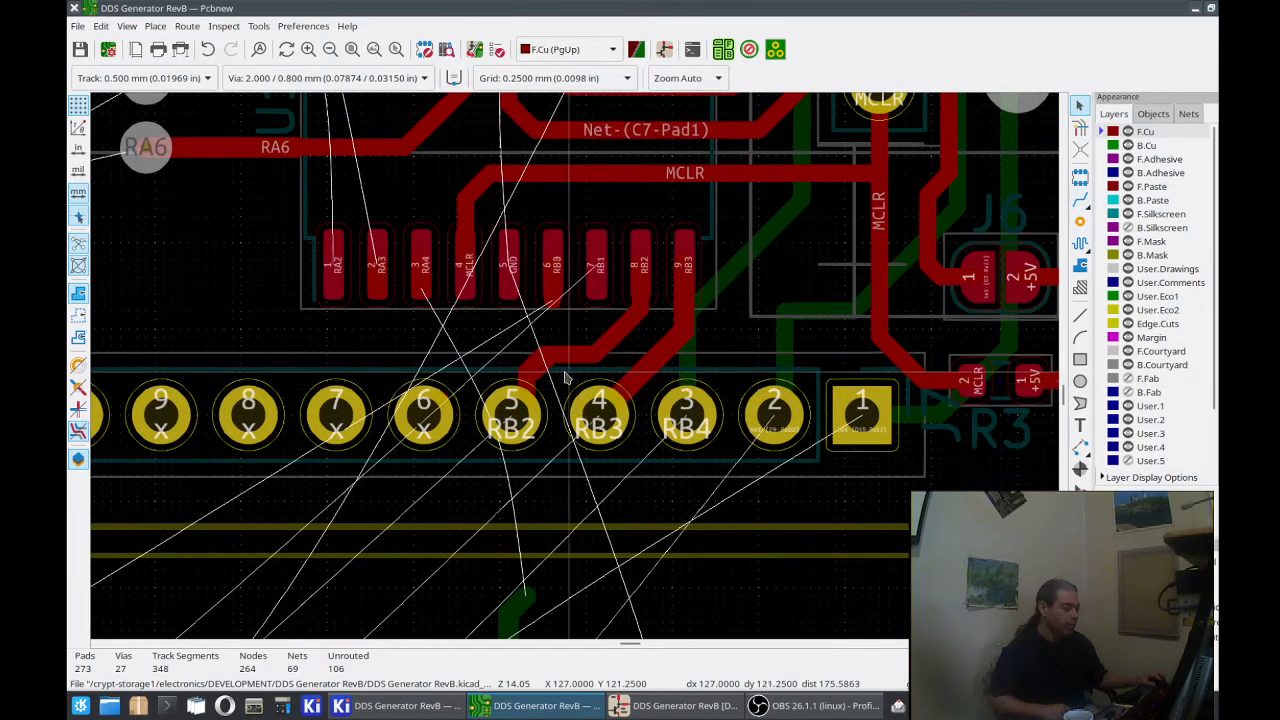
pyautogui.click(546, 365)
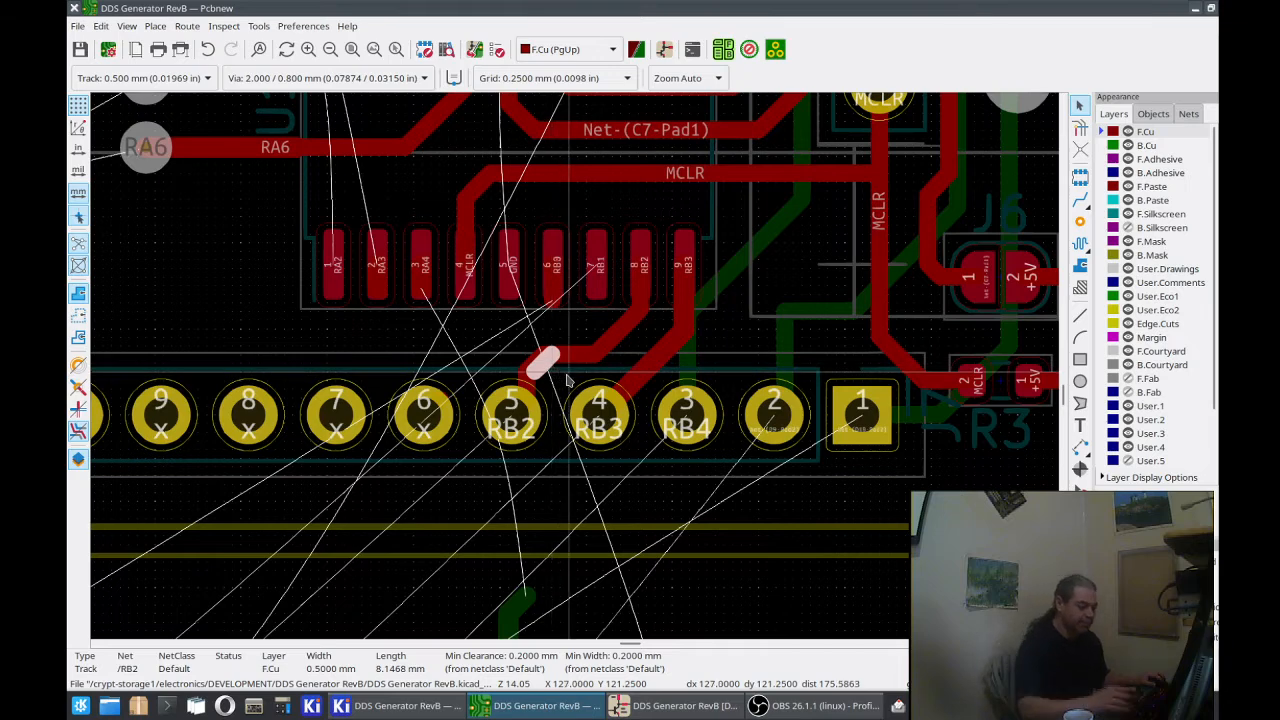
pyautogui.press('Delete')
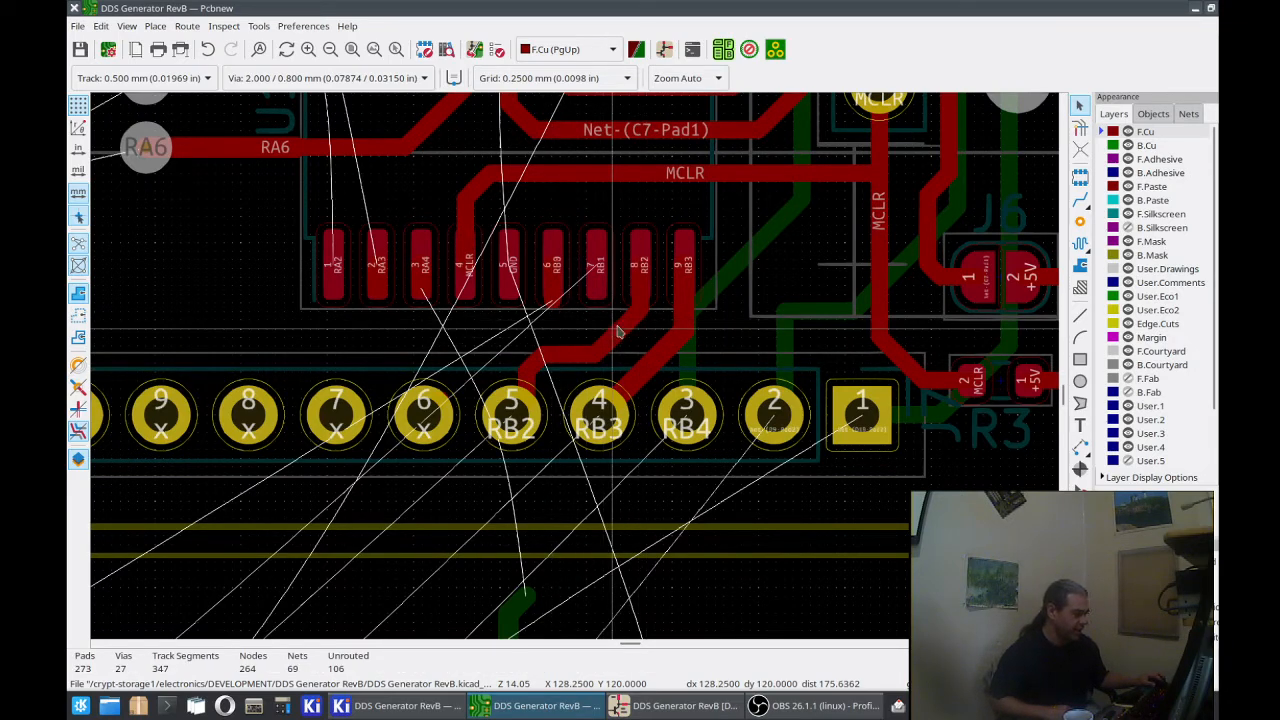
pyautogui.click(551, 300)
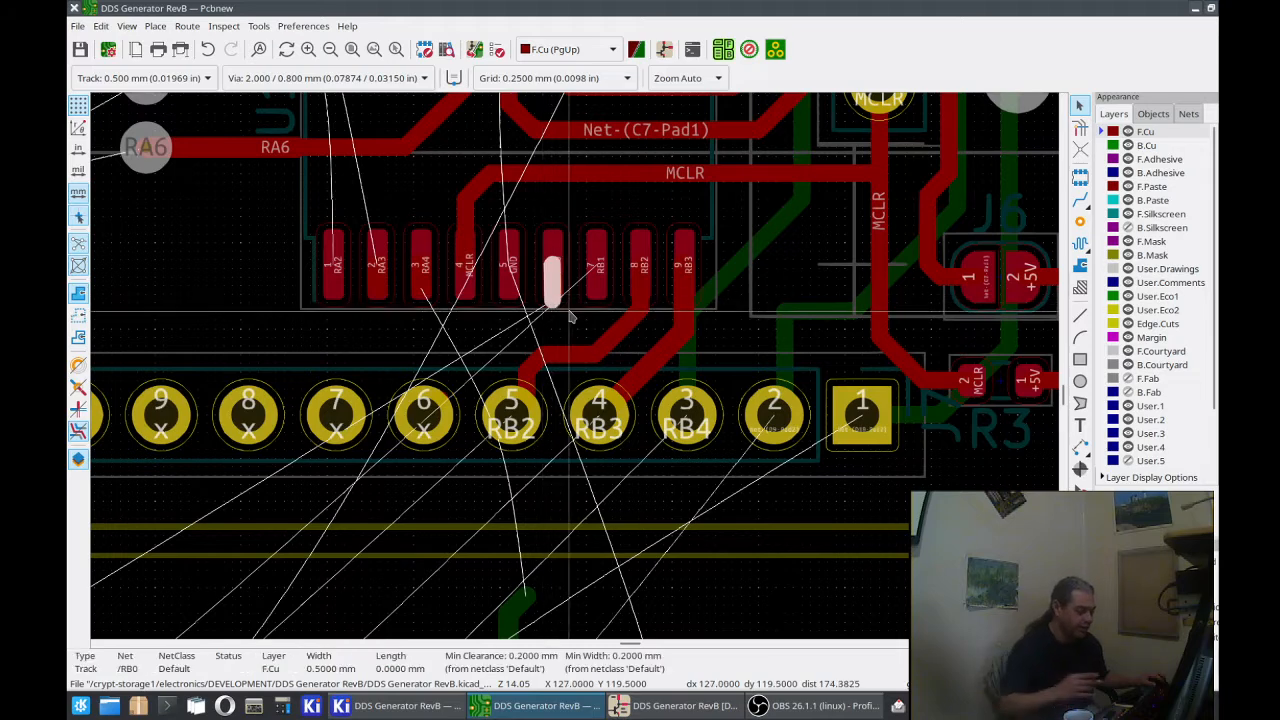
pyautogui.press('Delete')
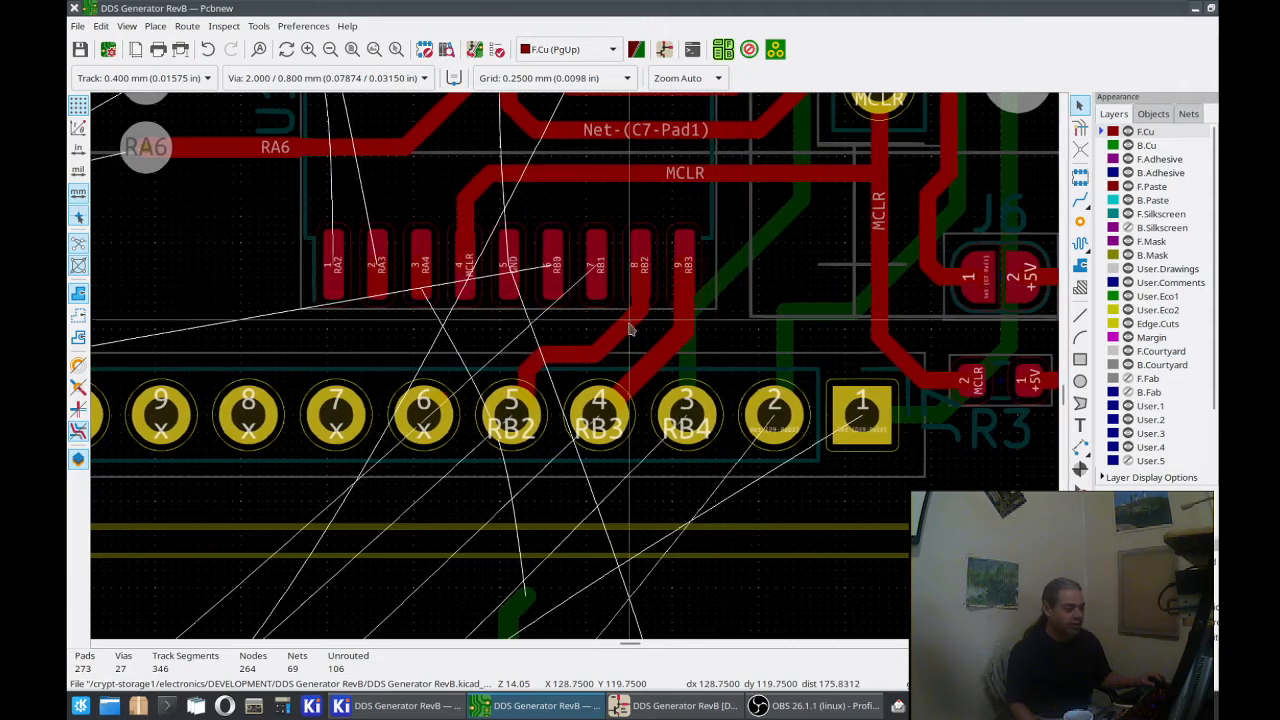
# Step: Delete the RB3 track segments between U1 pad 9 and J7 pad 4
pyautogui.click(690, 338)
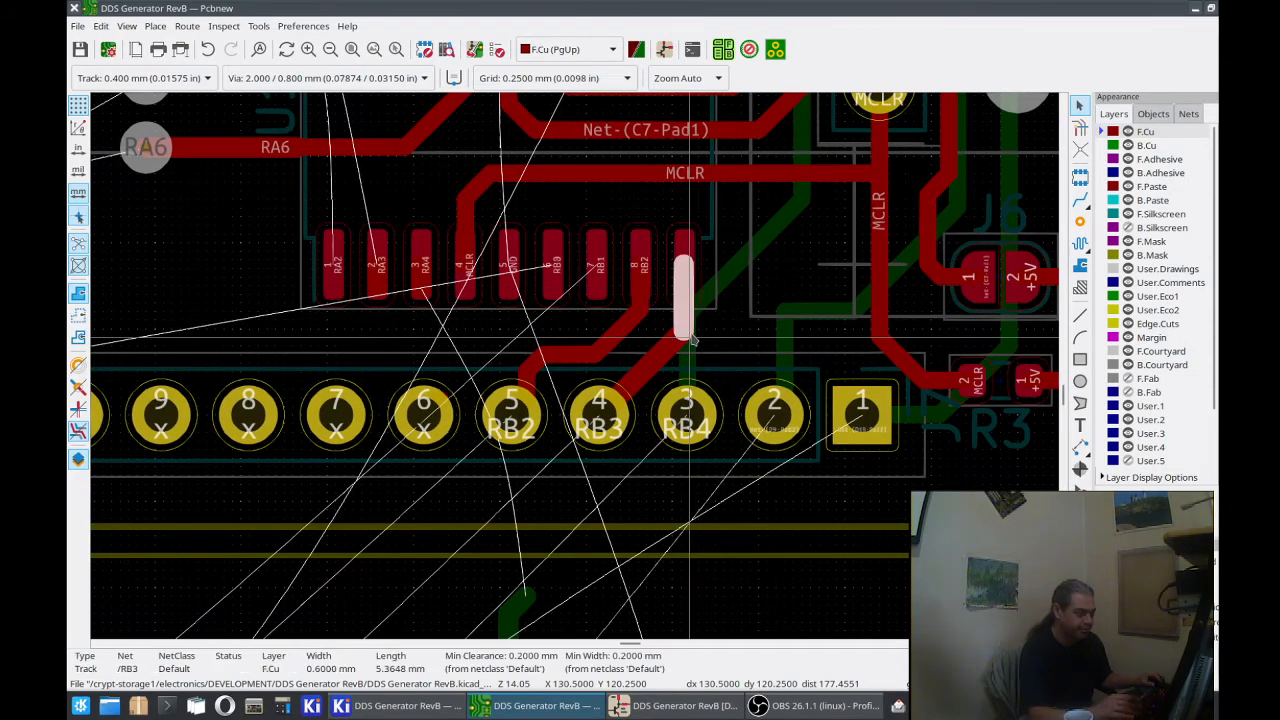
pyautogui.press('Delete')
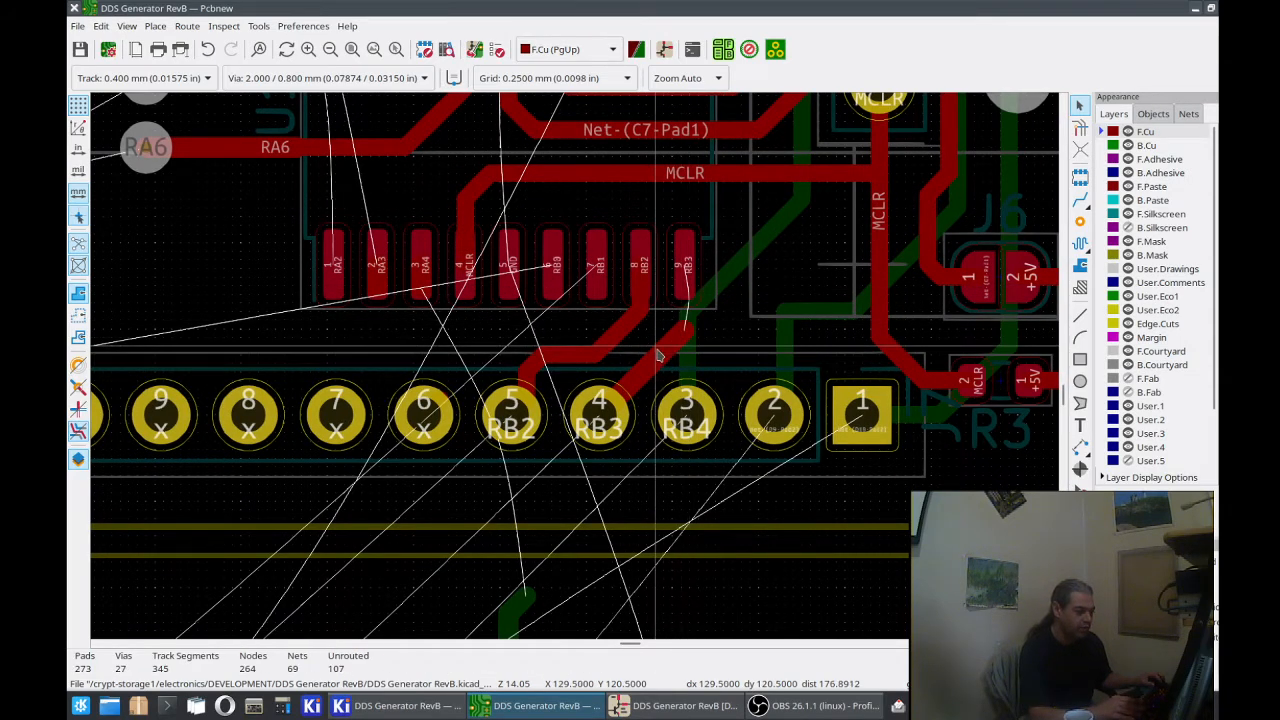
pyautogui.click(660, 353)
pyautogui.press('Delete')
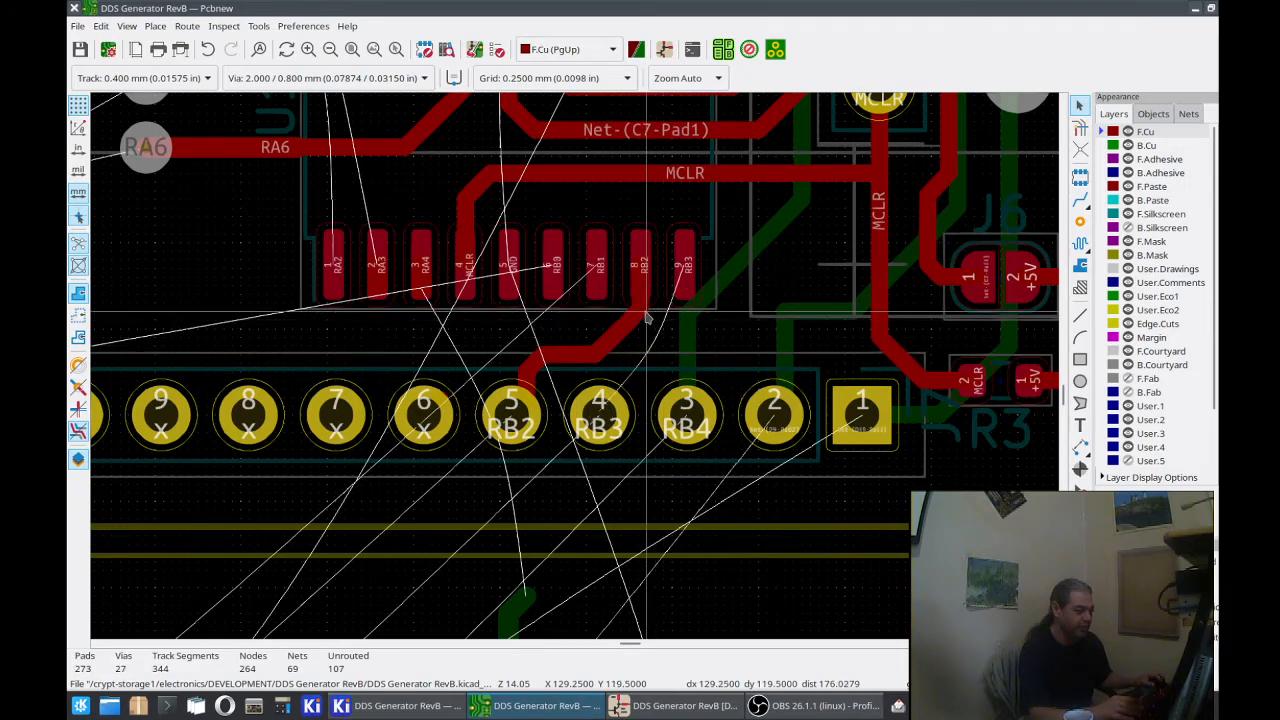
# Step: Delete all RB2 track segments between U1 pad 8 and J7 pad 5
pyautogui.click(647, 316)
pyautogui.press('Delete')
pyautogui.click(647, 317)
pyautogui.press('Delete')
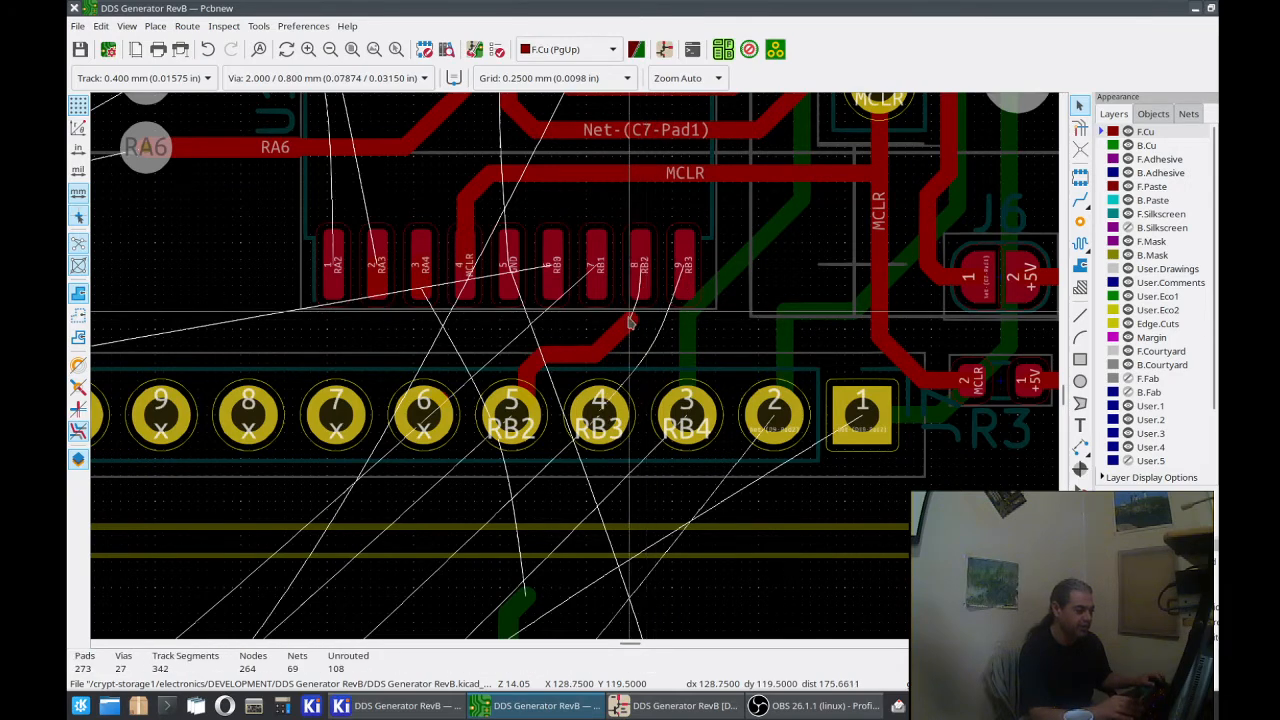
pyautogui.click(628, 321)
pyautogui.press('Delete')
pyautogui.click(575, 366)
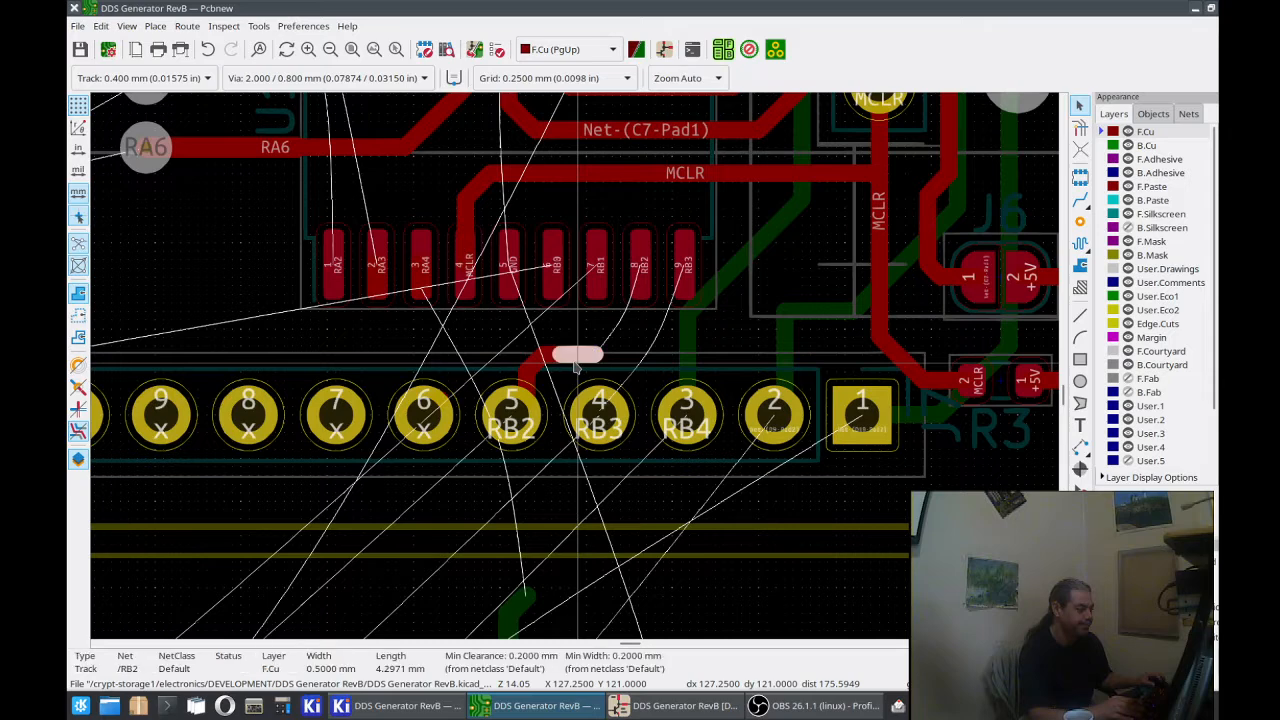
pyautogui.press('Delete')
pyautogui.click(553, 363)
pyautogui.press('Delete')
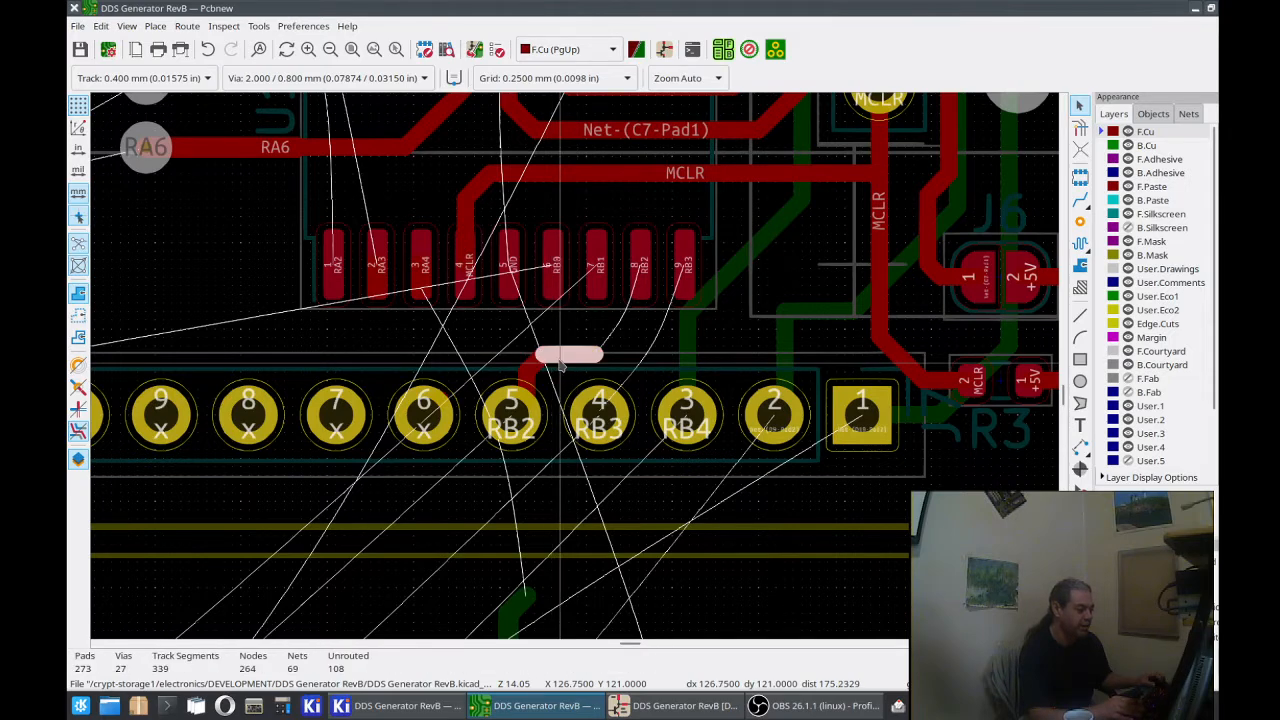
pyautogui.press('Delete')
pyautogui.click(543, 361)
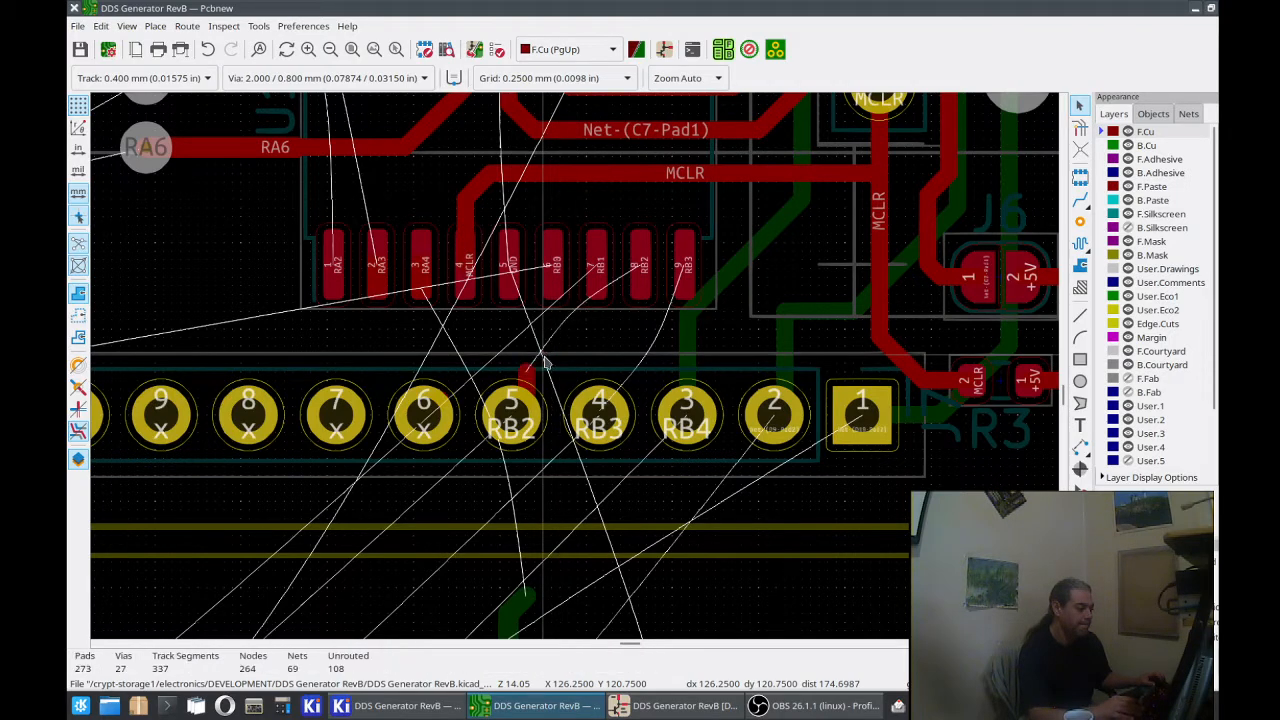
pyautogui.press('Delete')
pyautogui.press('Delete')
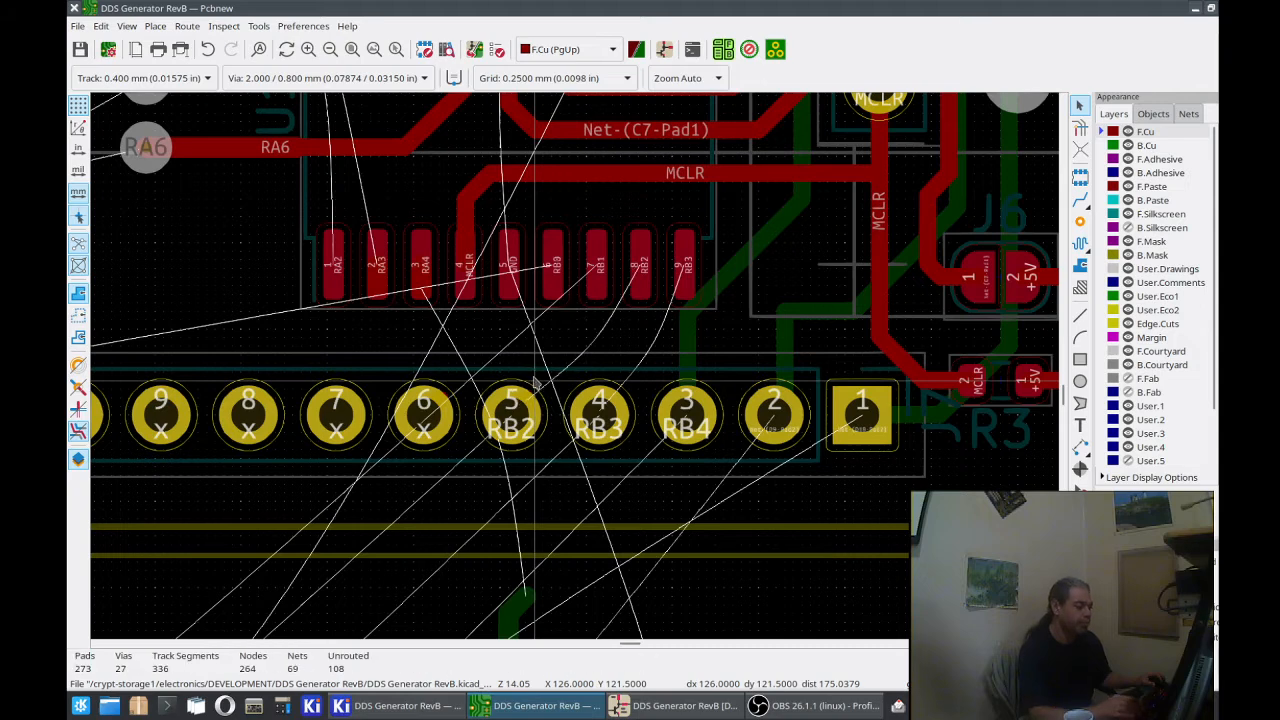
# Step: Route a 0.400 mm RB3 track from U1 pad 9 to J7 pad 4, then reroute its lower part as one straight diagonal
pyautogui.click(1080, 201)
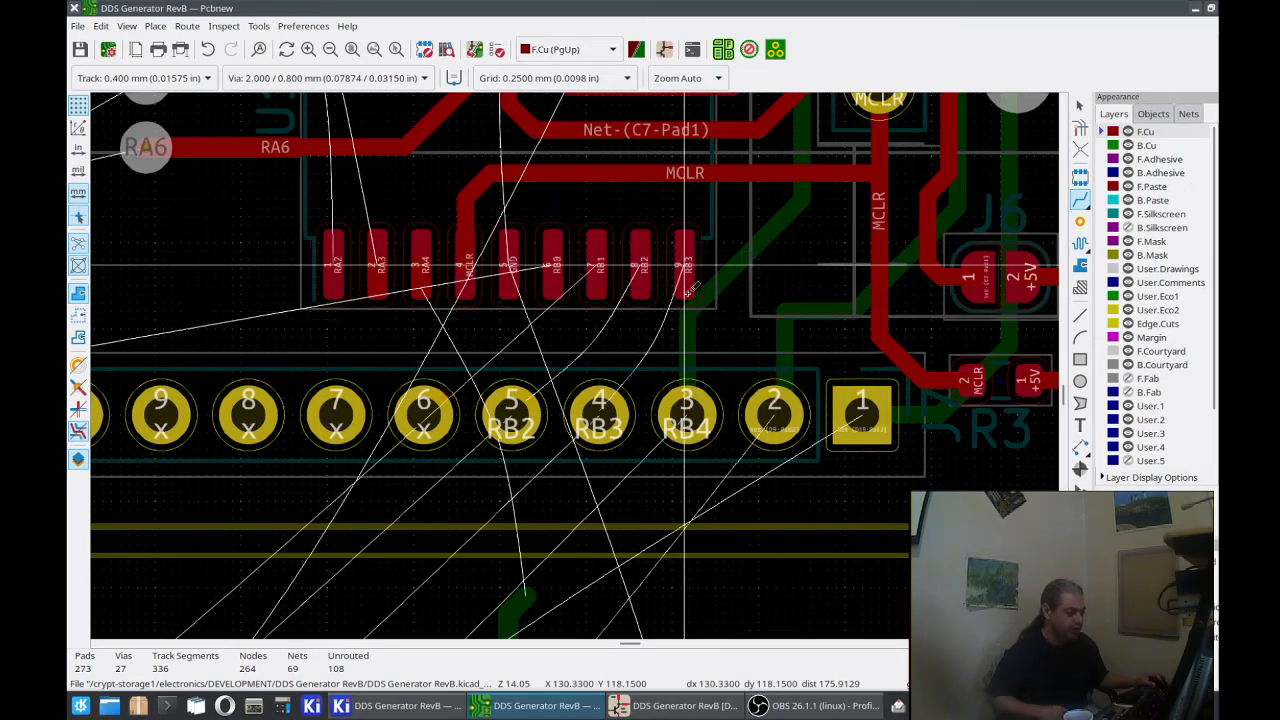
pyautogui.moveTo(684, 265); pyautogui.dragTo(603, 488, button='middle')
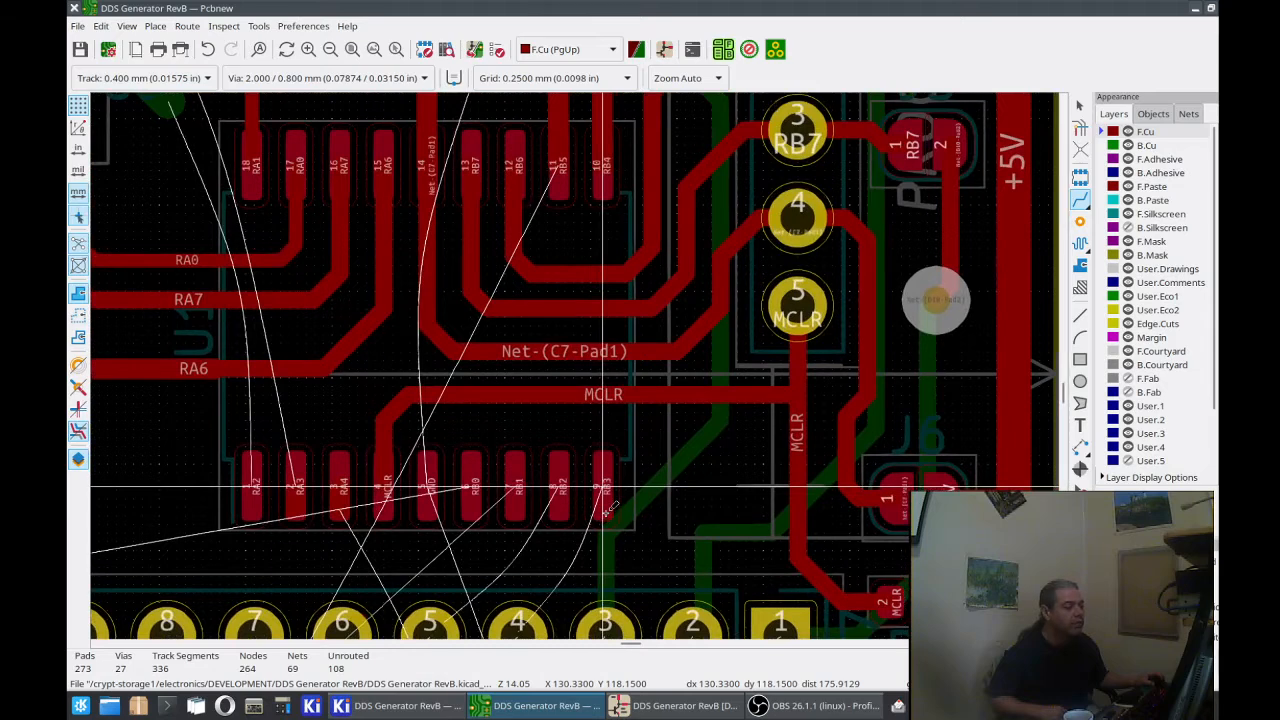
pyautogui.scroll(-3, 603, 488)
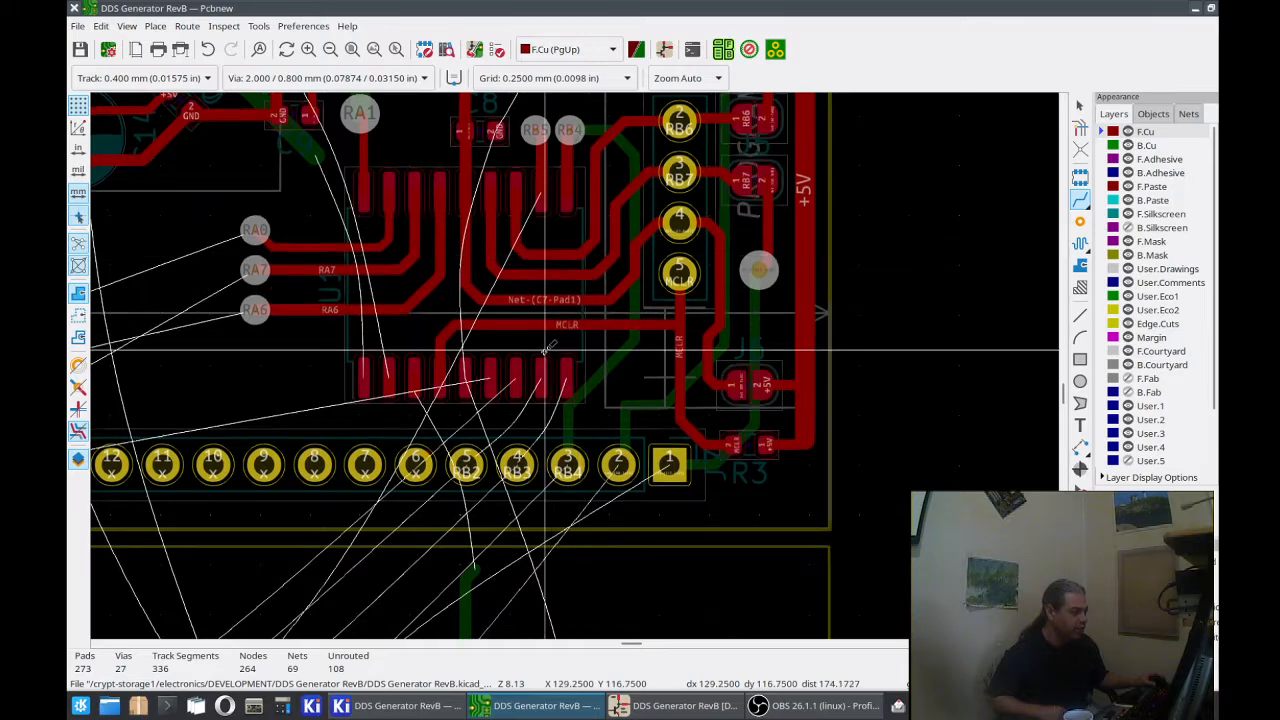
pyautogui.moveTo(548, 349); pyautogui.dragTo(611, 312, button='middle')
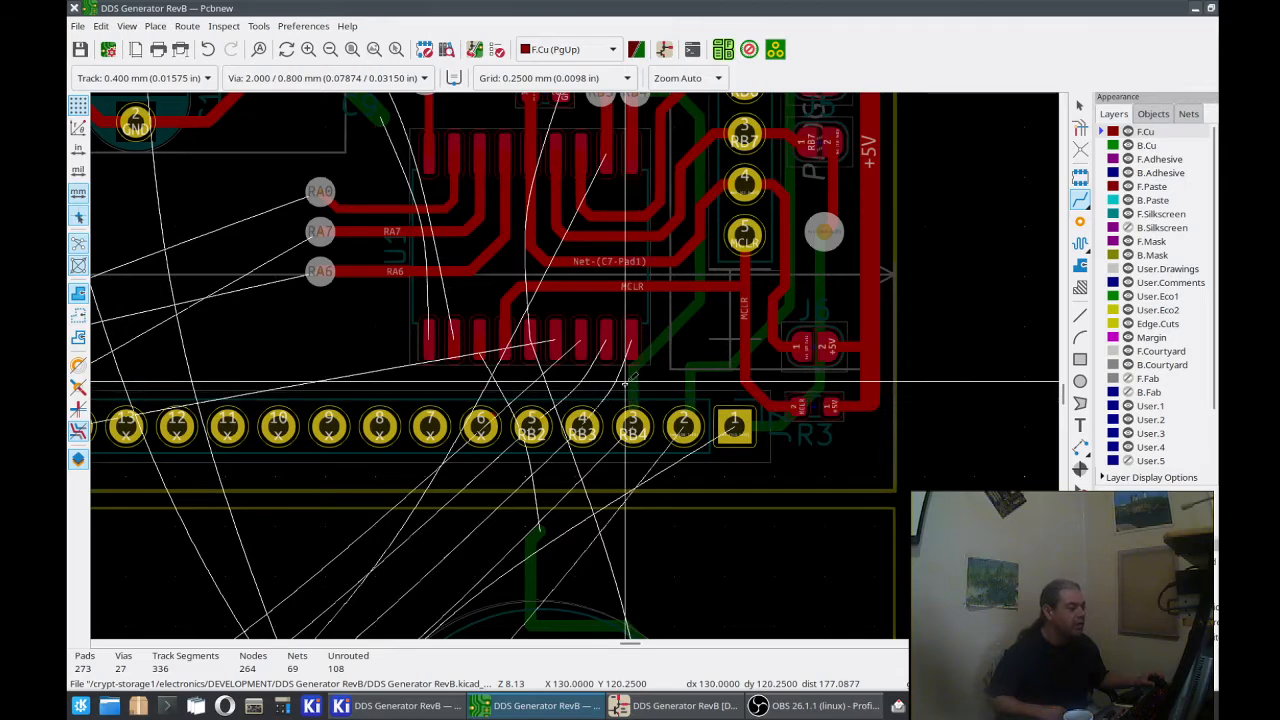
pyautogui.moveTo(632, 395); pyautogui.dragTo(612, 425, button='middle')
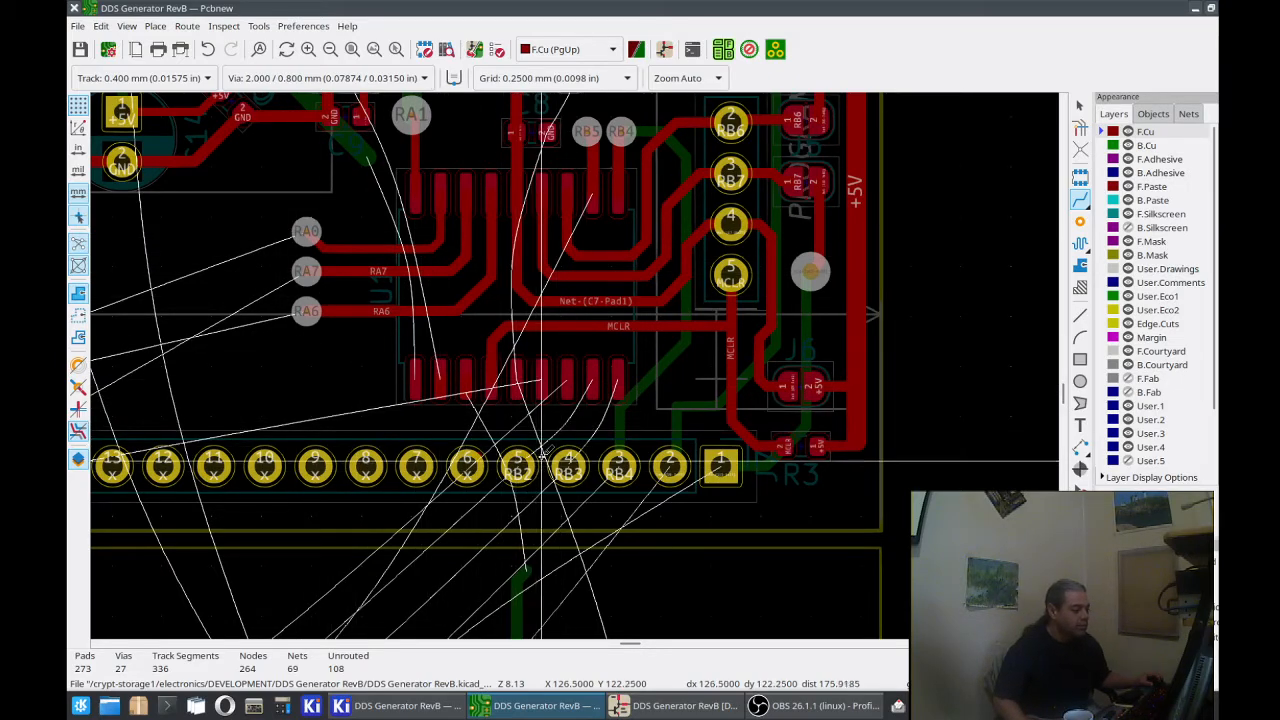
pyautogui.scroll(2, 565, 455)
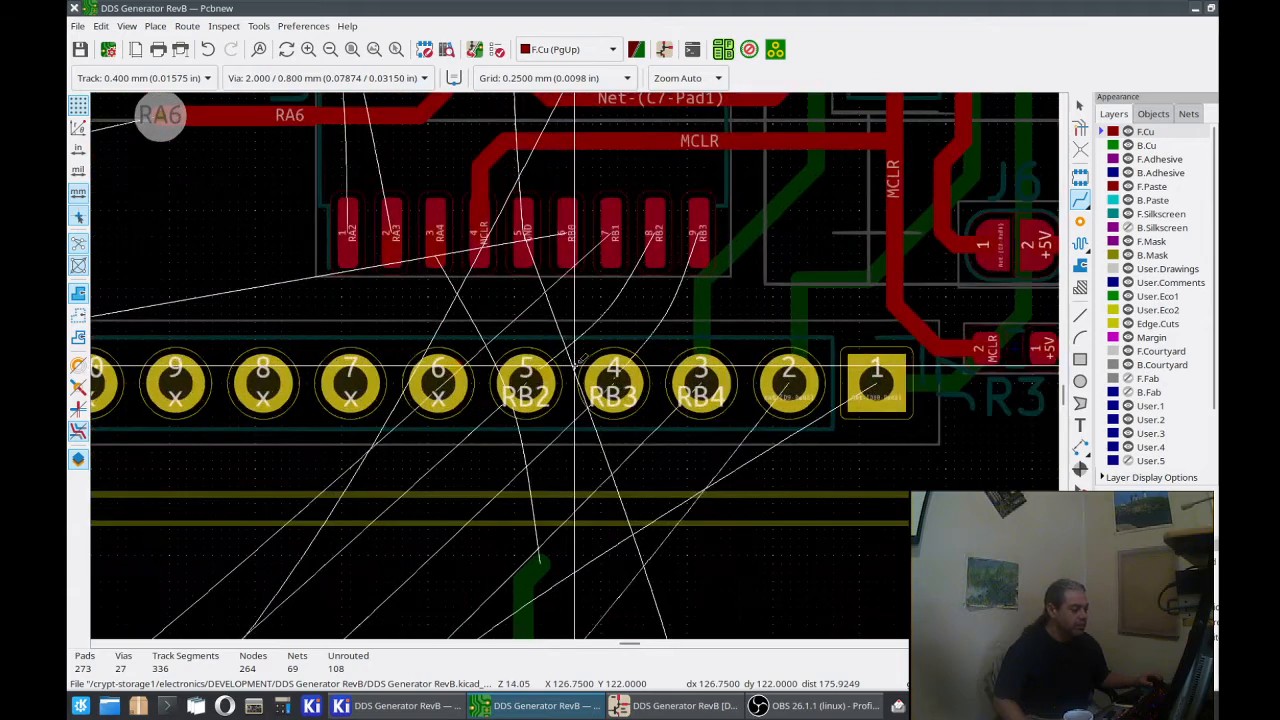
pyautogui.click(698, 232)
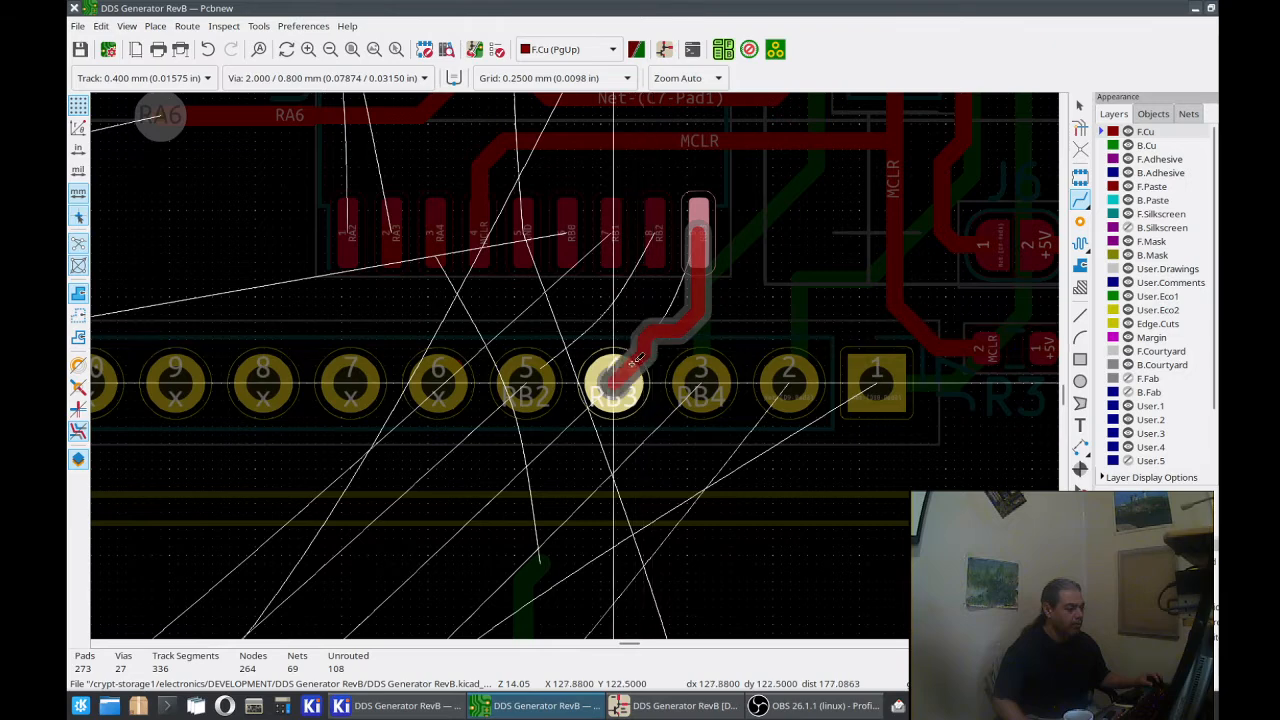
pyautogui.click(617, 375)
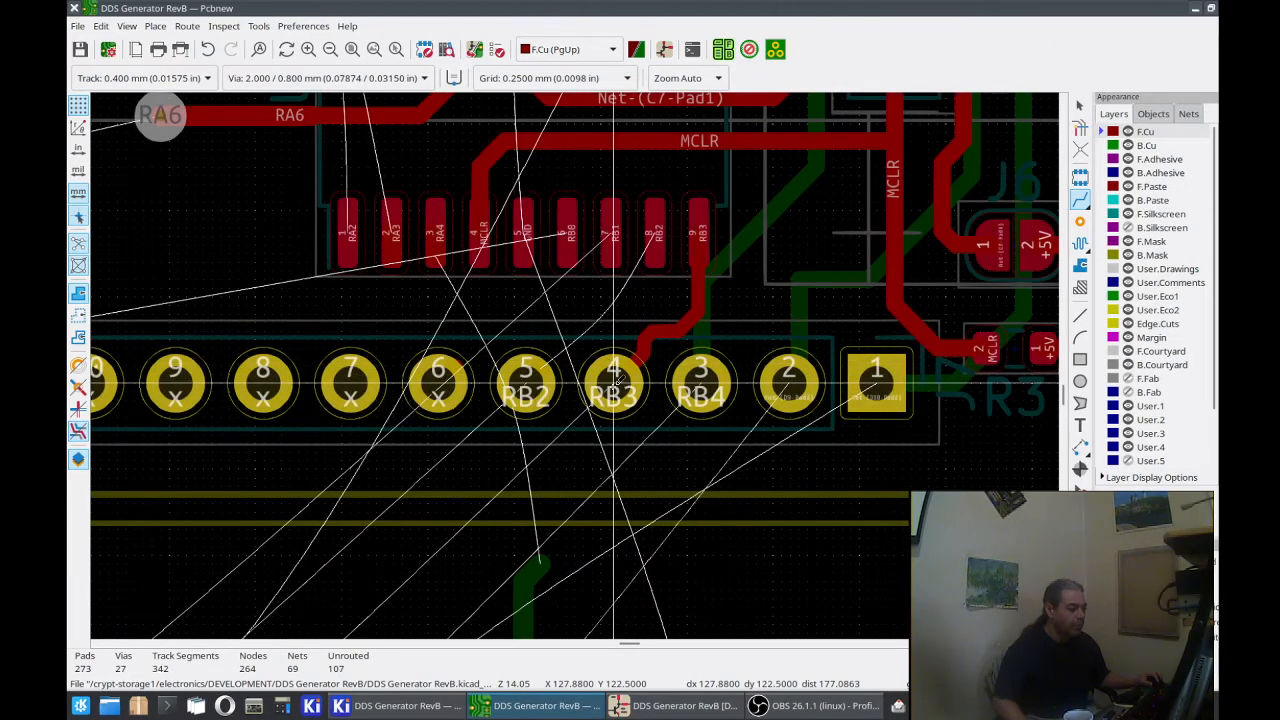
pyautogui.click(640, 356)
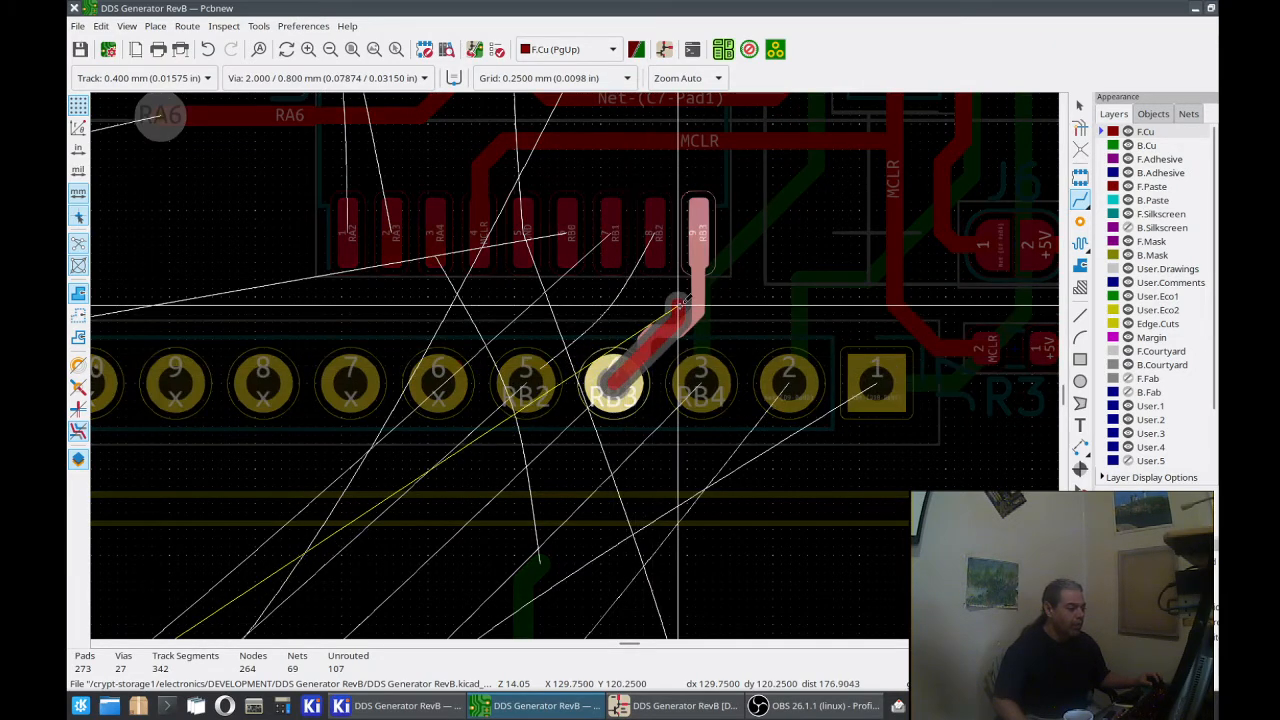
pyautogui.click(697, 237)
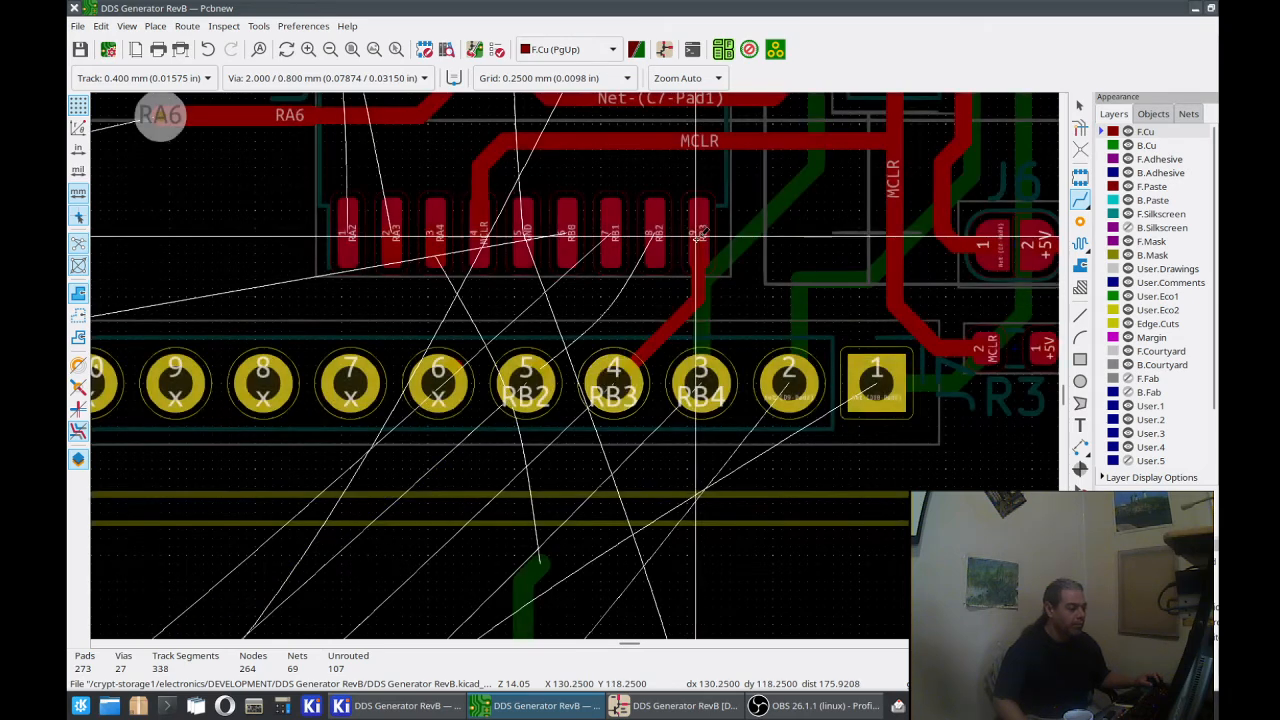
# Step: Route 0.400 mm tracks from U1 pad 8 to J7 pad 5 and from U1 pad 7 to just above J7 pad 6
pyautogui.click(655, 237)
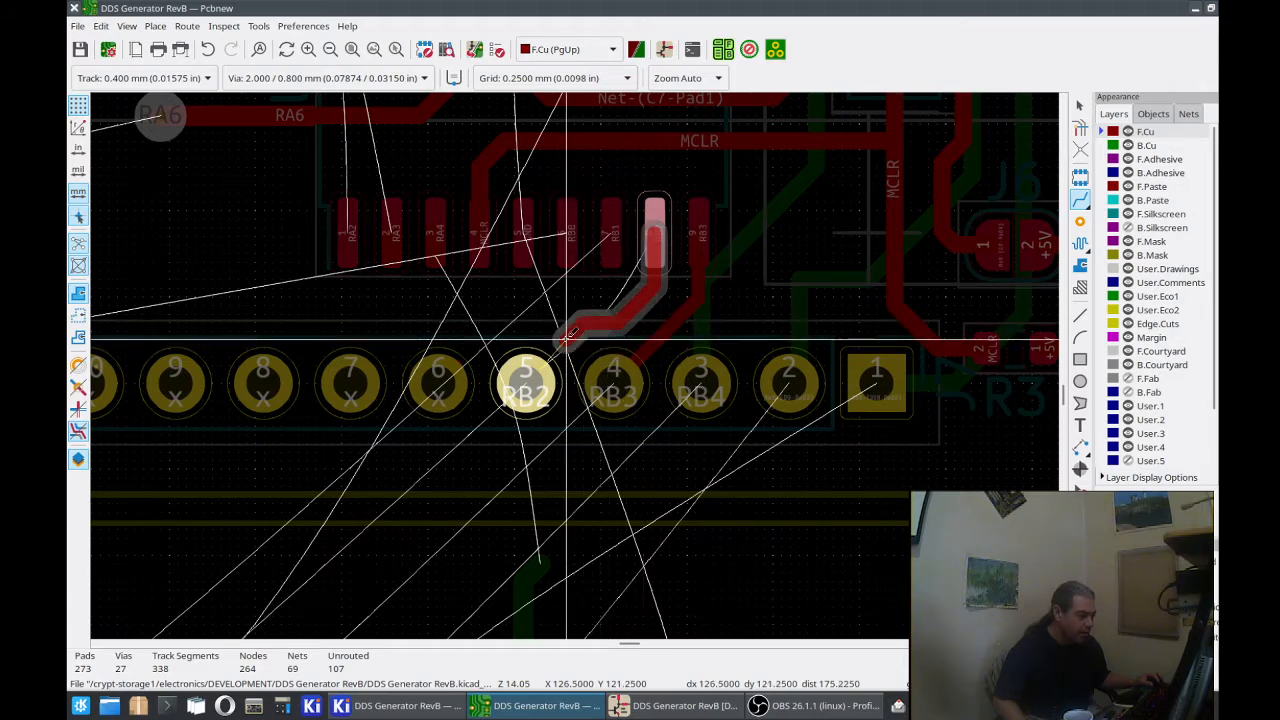
pyautogui.click(528, 375)
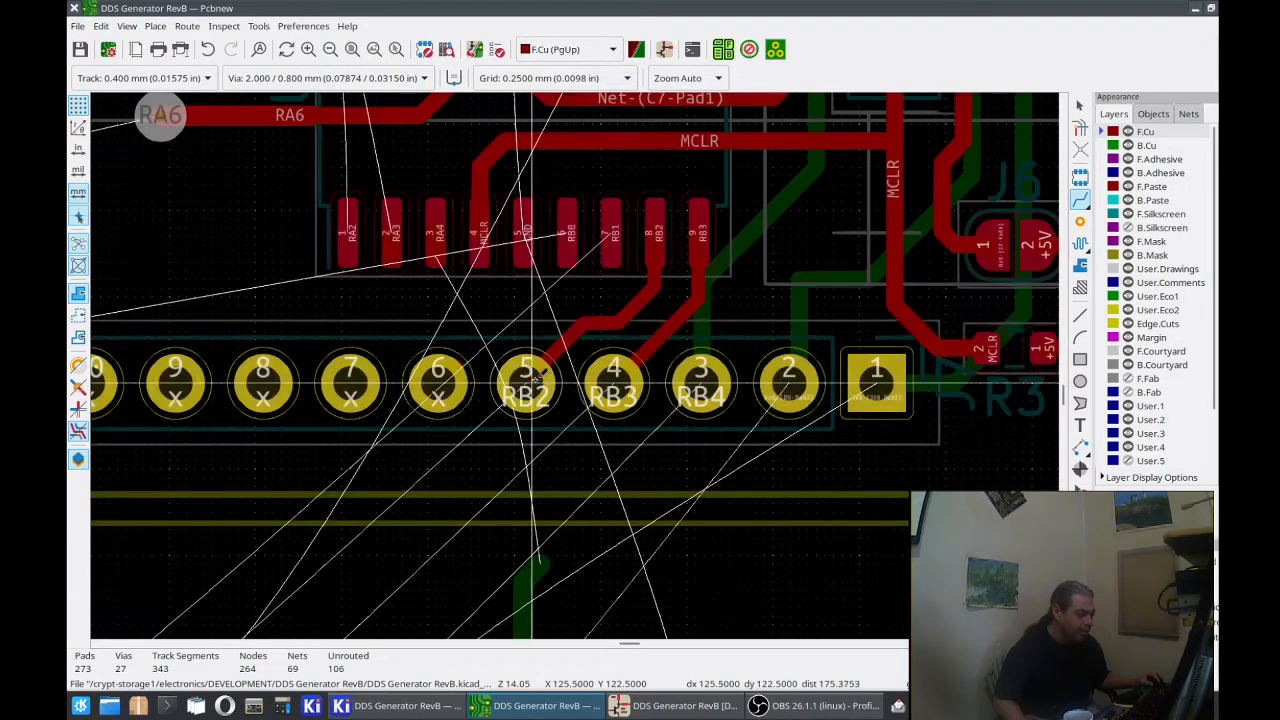
pyautogui.click(611, 237)
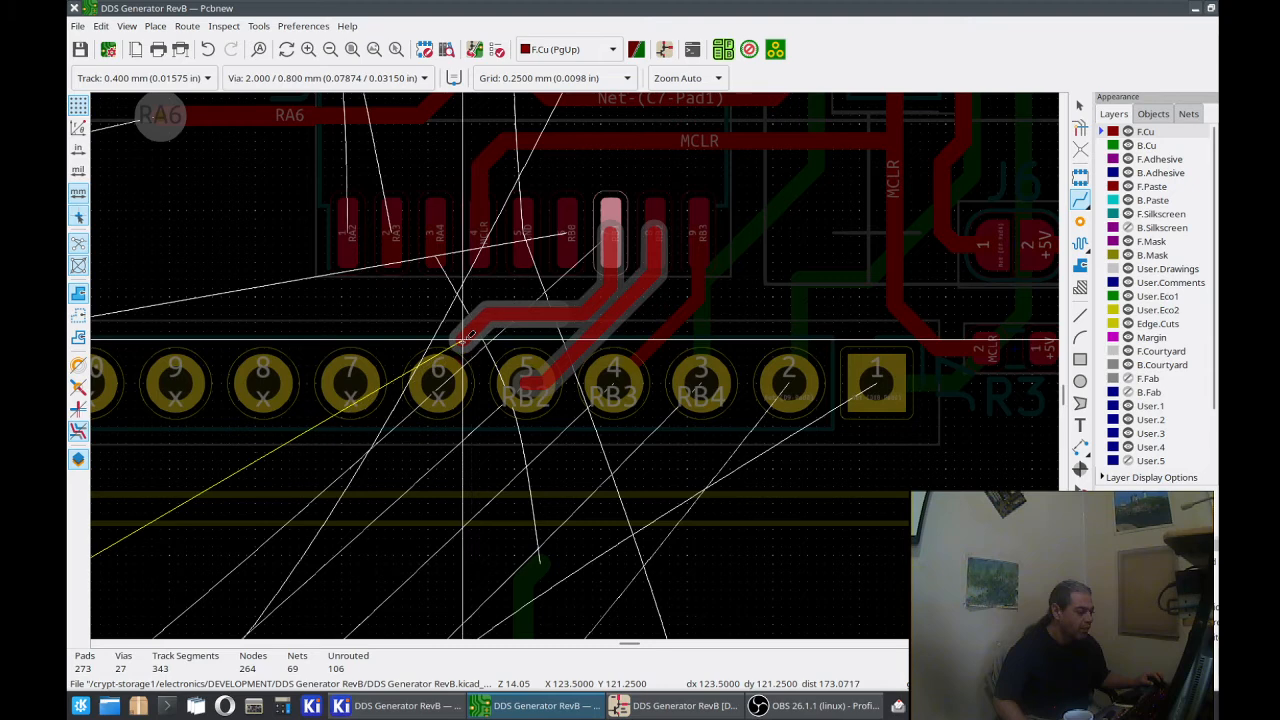
pyautogui.press('Escape')
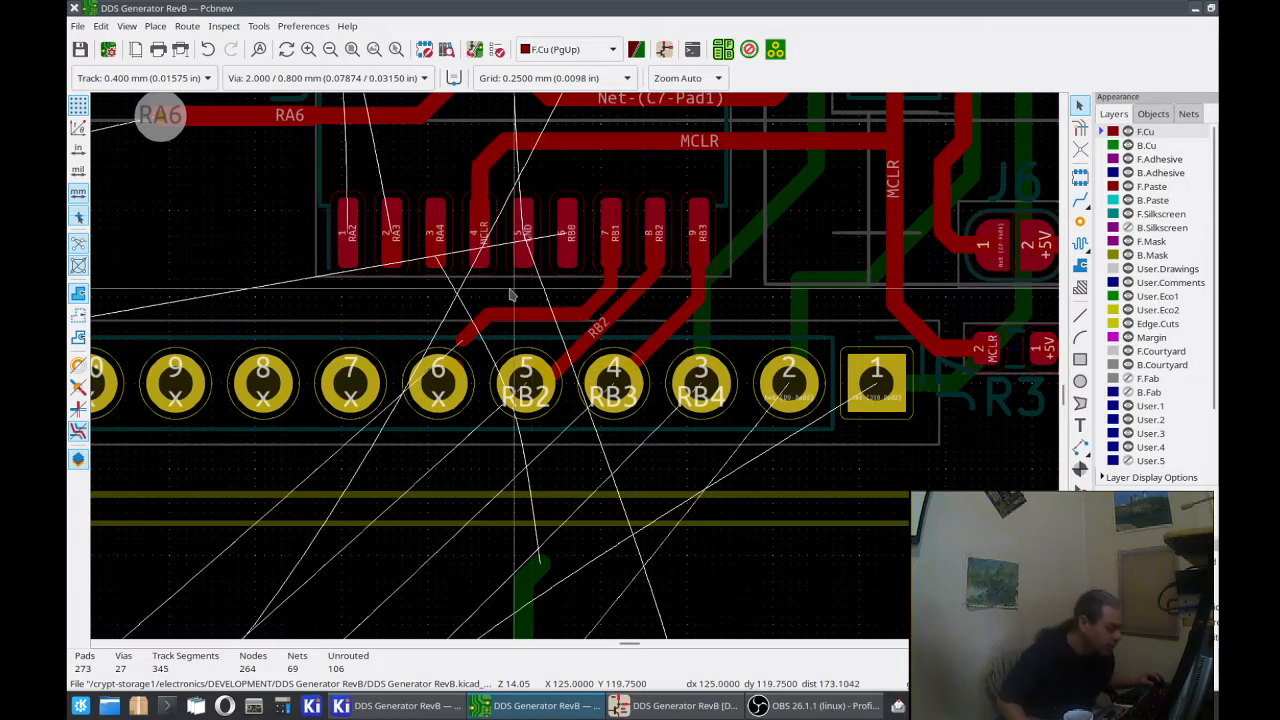
# Step: Delete the leftover unconnected track stub on J7 pad 6 and assign the net /RB1 to that pad
pyautogui.click(454, 367)
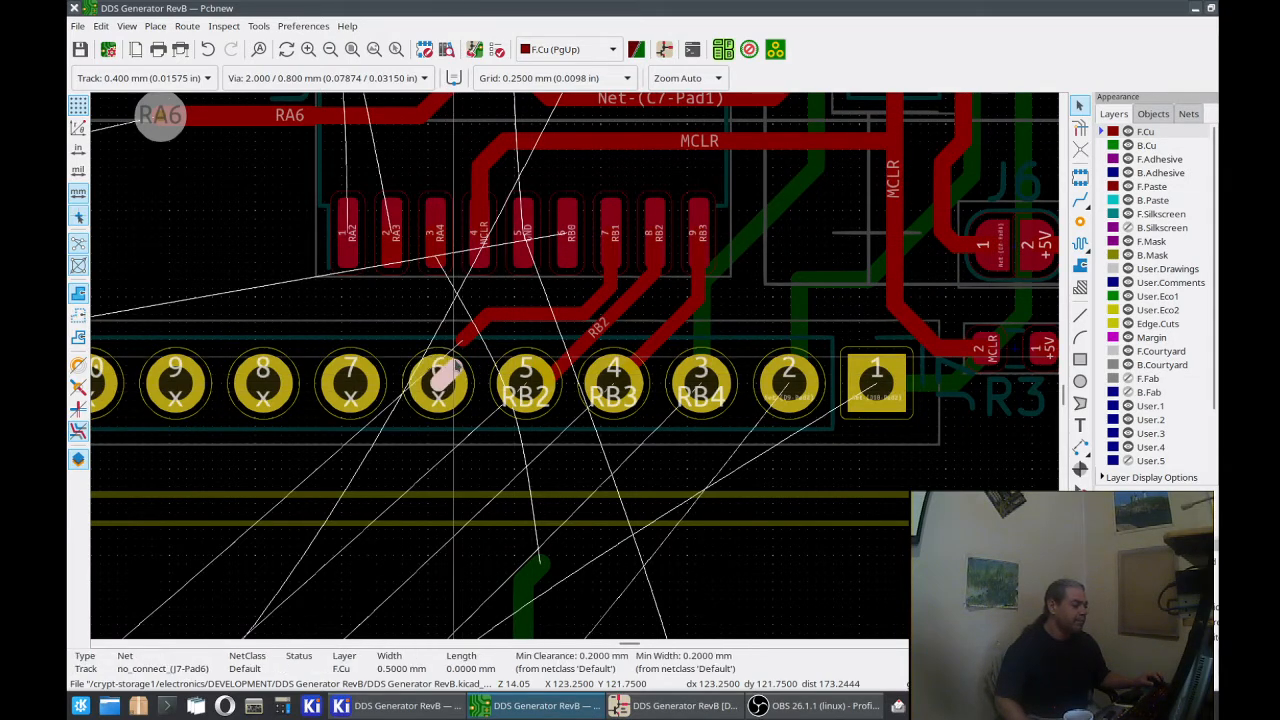
pyautogui.press('Escape')
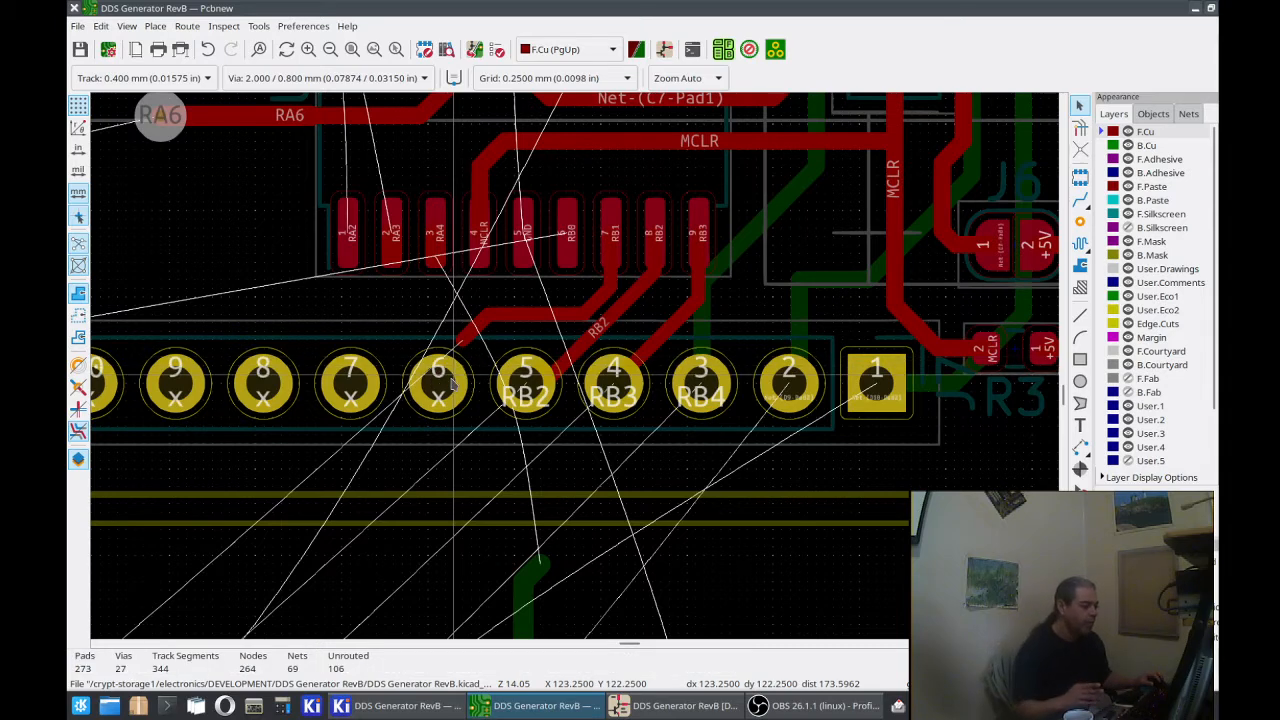
pyautogui.click(452, 384)
pyautogui.doubleClick(455, 383)
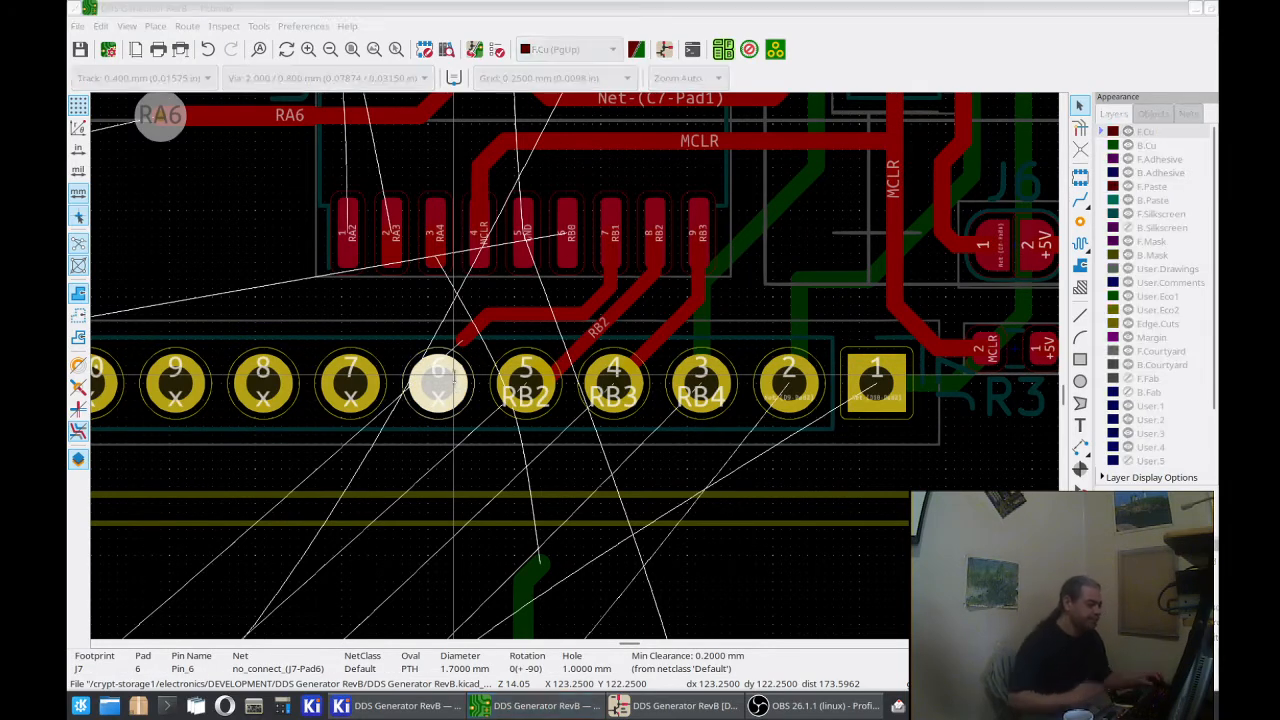
pyautogui.click(614, 254)
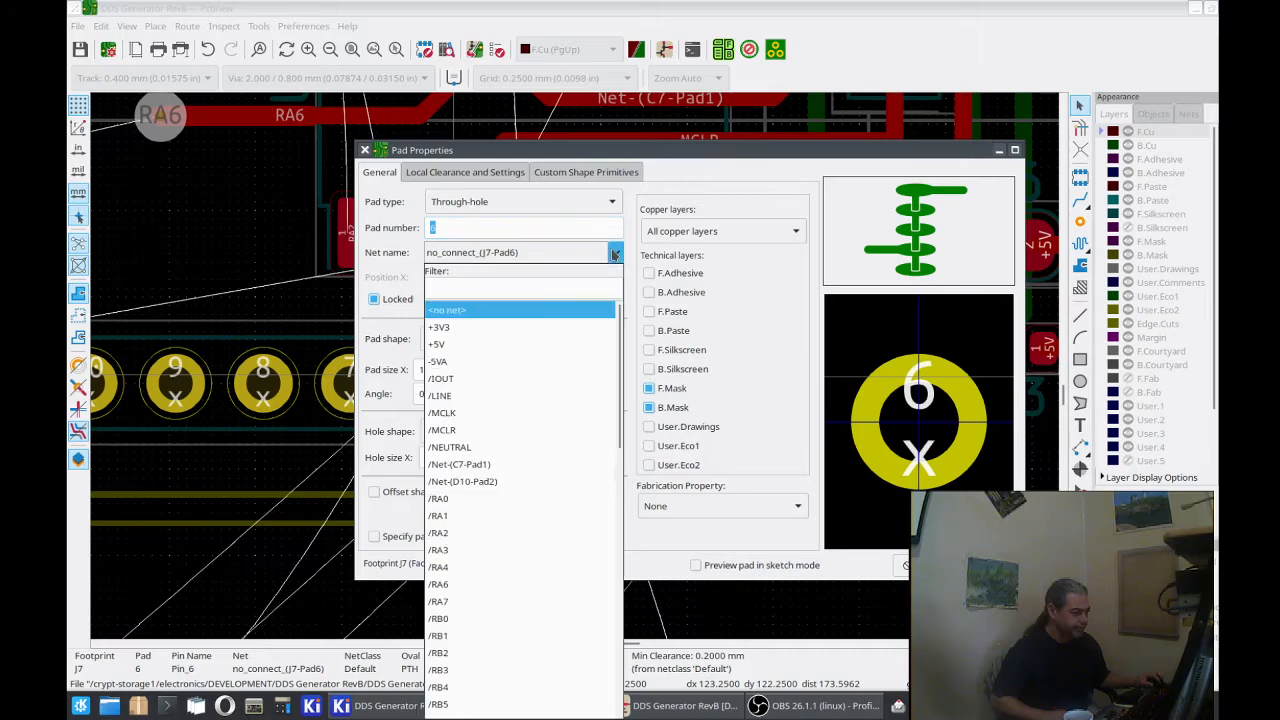
pyautogui.click(530, 636)
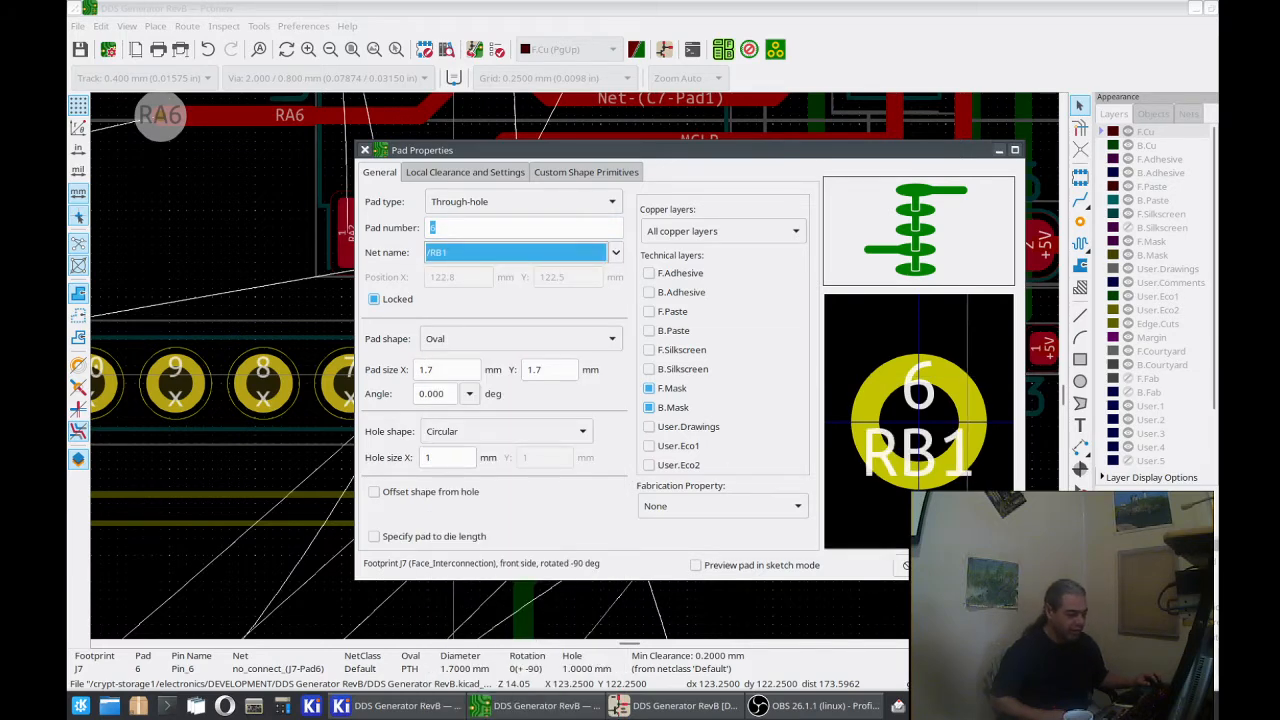
pyautogui.press('Return')
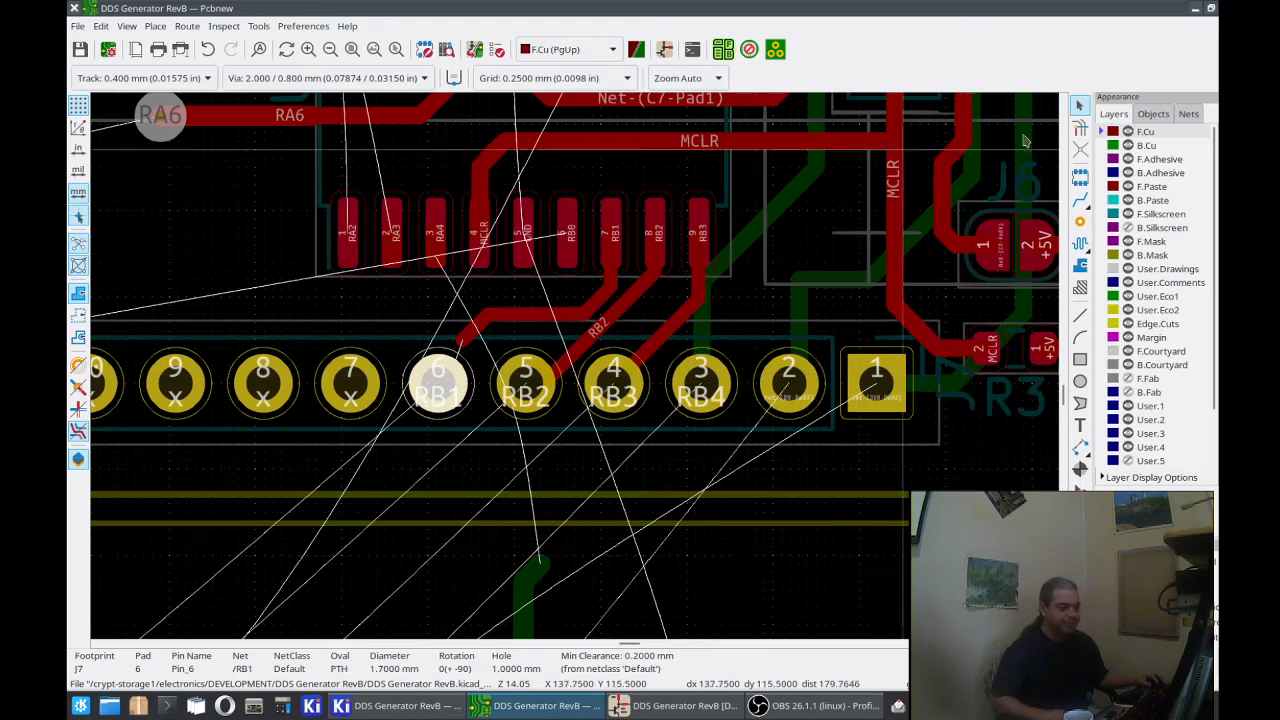
# Step: Connect J7 pad 6 to the RB1 track with a 0.400 mm track and reroute the RB2 track between U1 pad 8 and J7 pad 5
pyautogui.click(1080, 201)
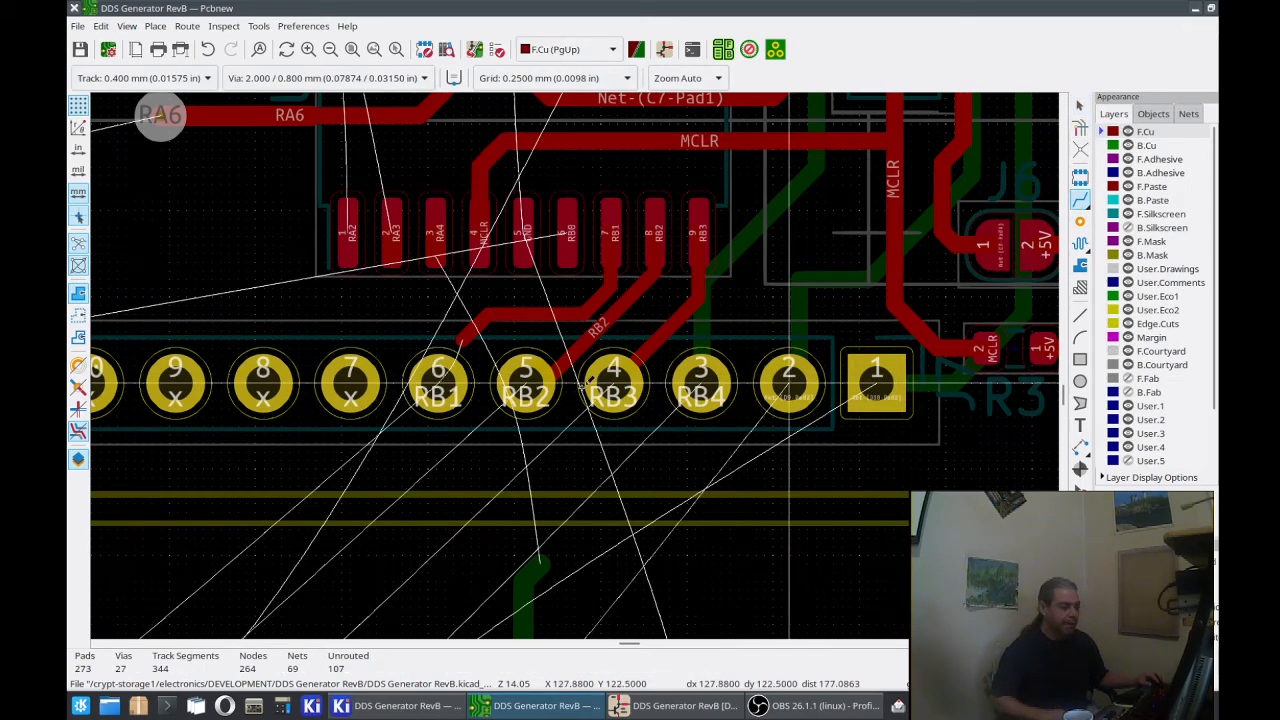
pyautogui.click(440, 380)
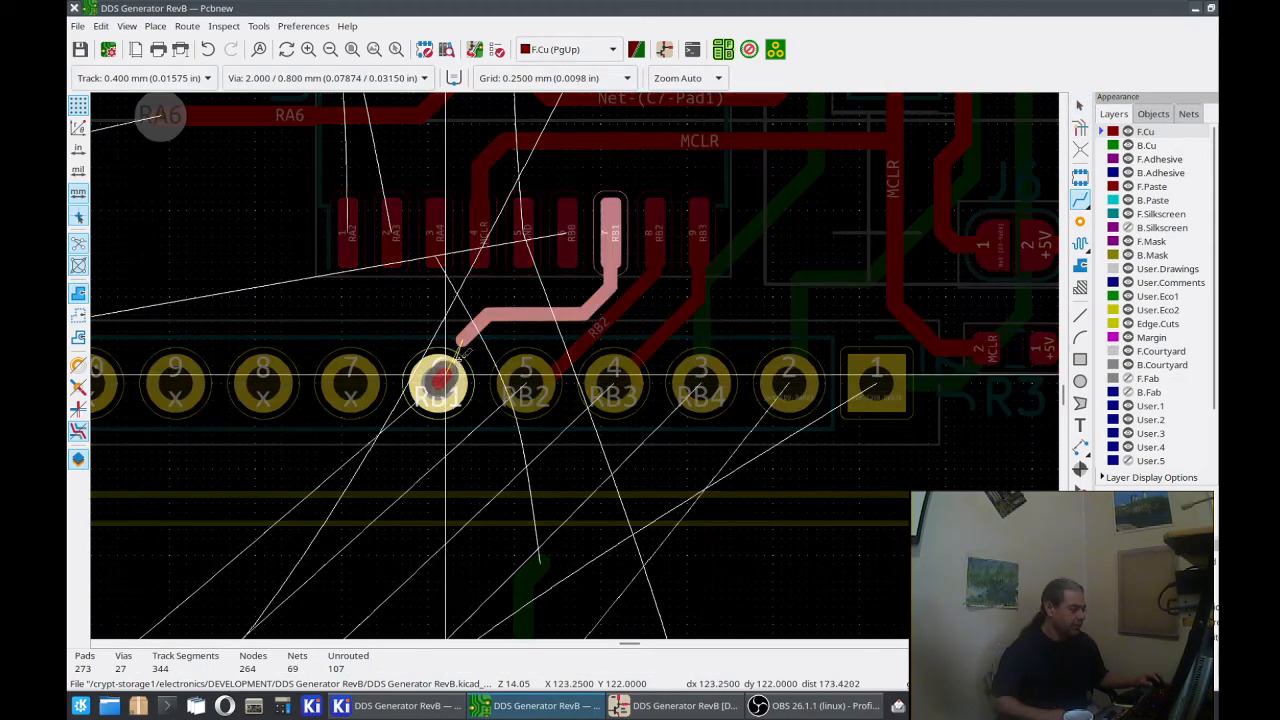
pyautogui.click(495, 306)
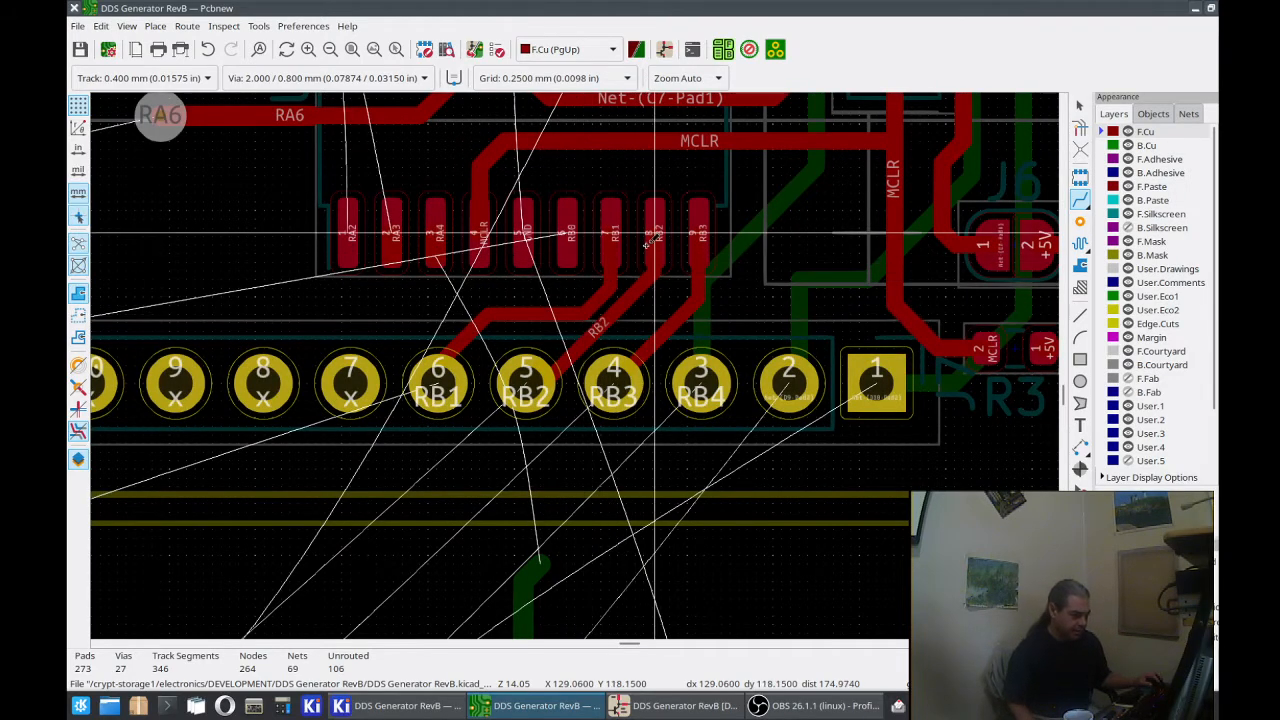
pyautogui.click(655, 232)
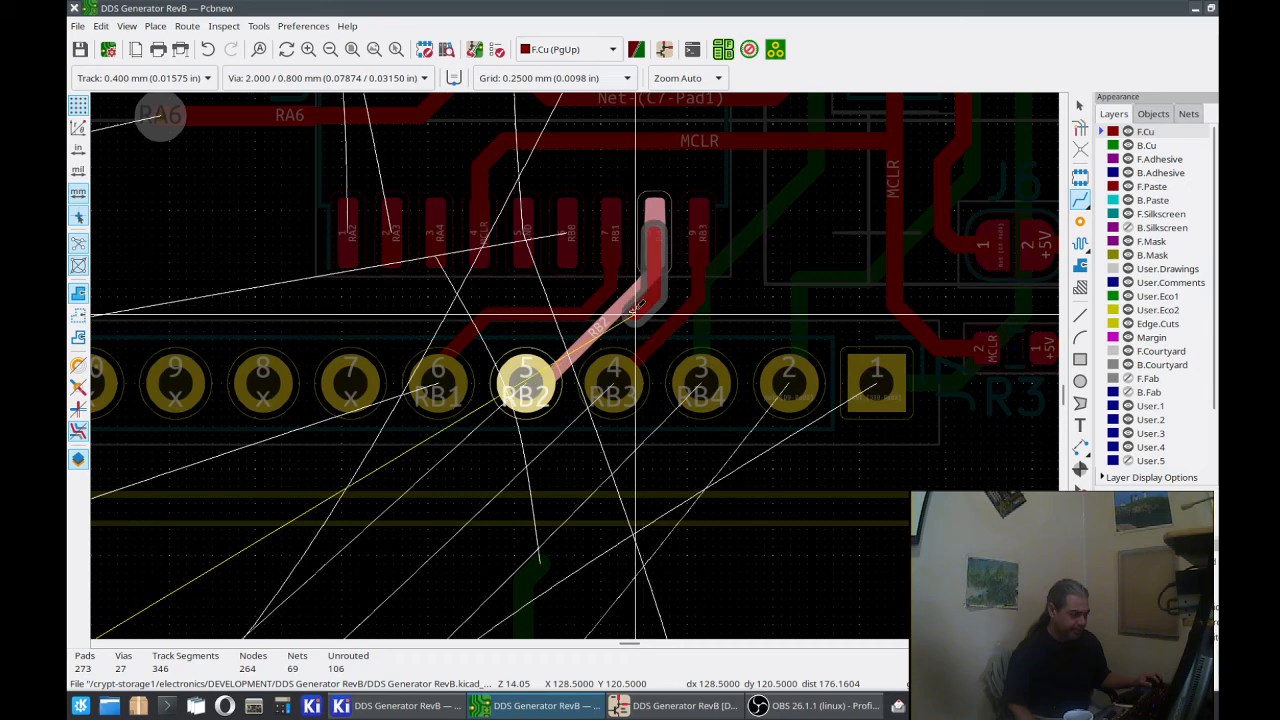
pyautogui.click(594, 328)
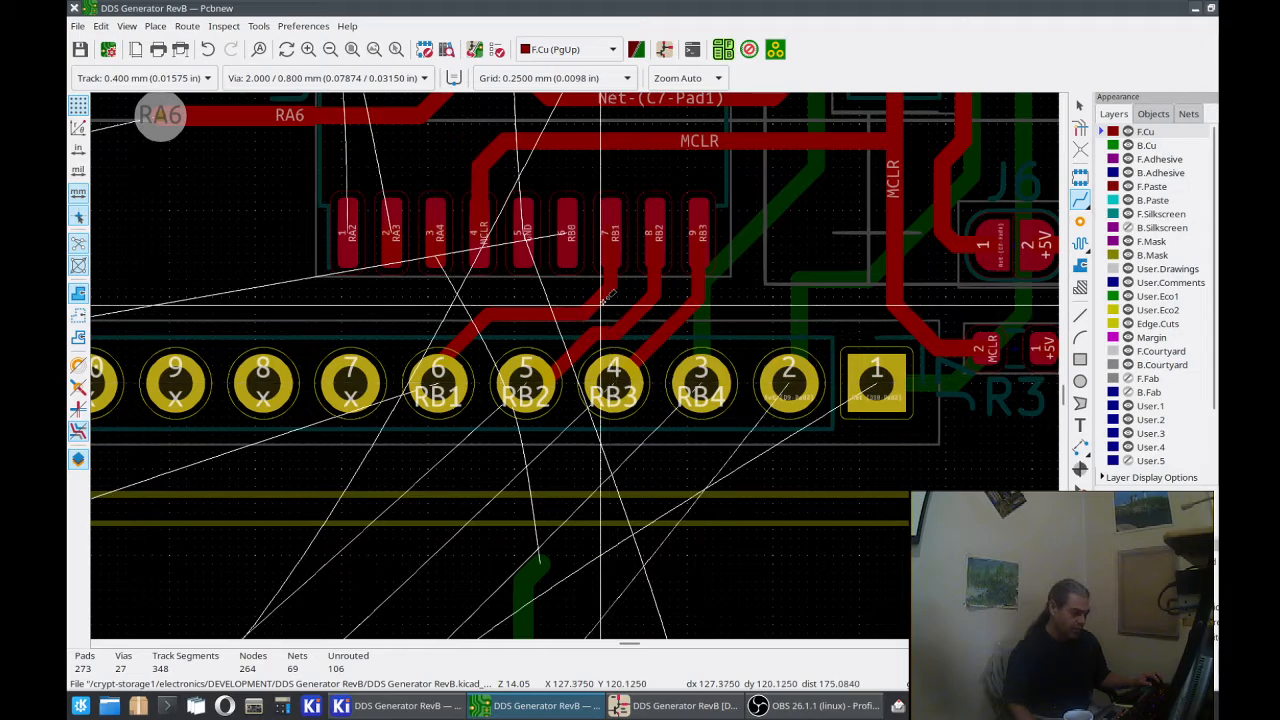
# Step: Route 0.400 mm F.Cu tracks from U1 pad 6 (RB0) to just above J7 pad 7 and from U1 pad 3 (RA4) toward J7 pad 8
pyautogui.click(567, 232)
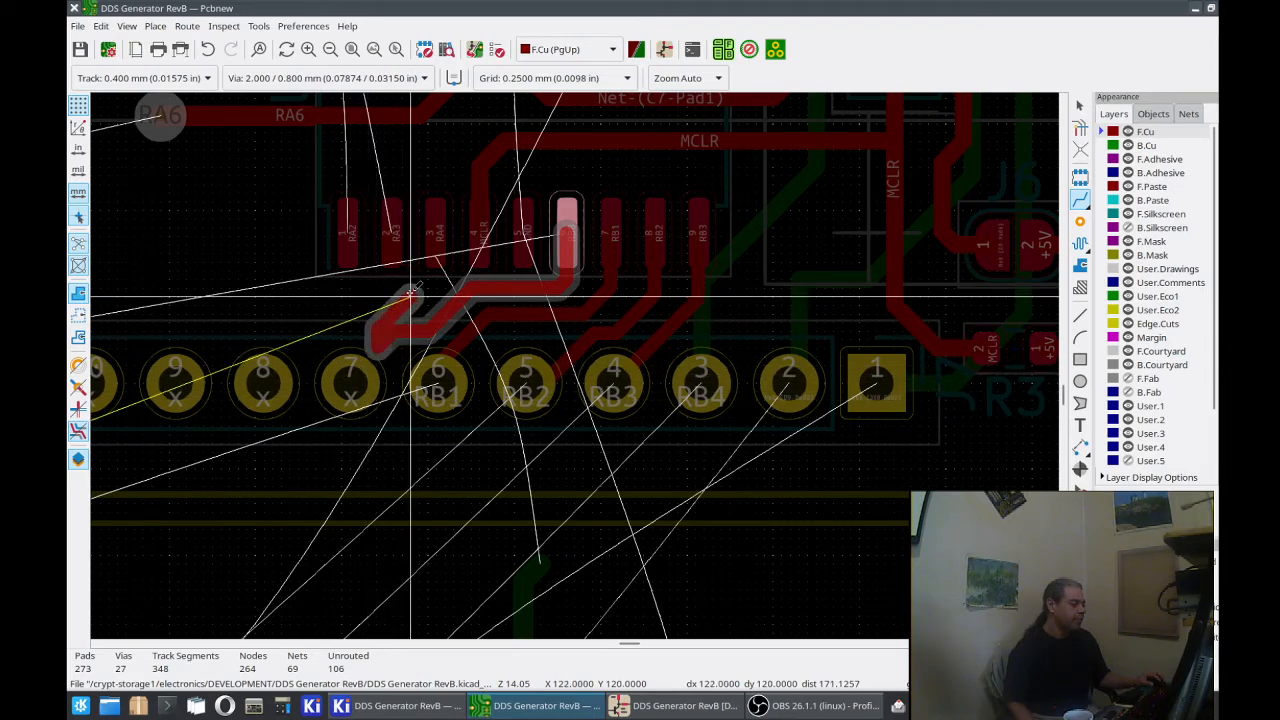
pyautogui.doubleClick(380, 347)
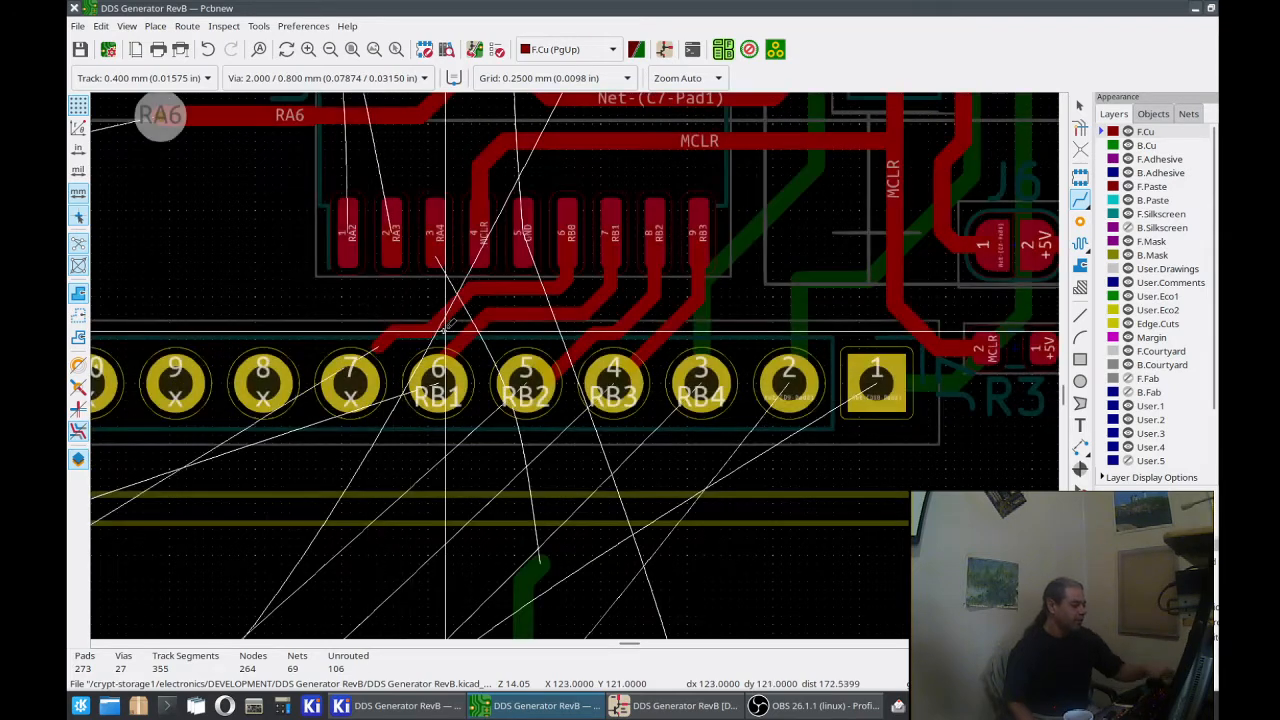
pyautogui.click(436, 233)
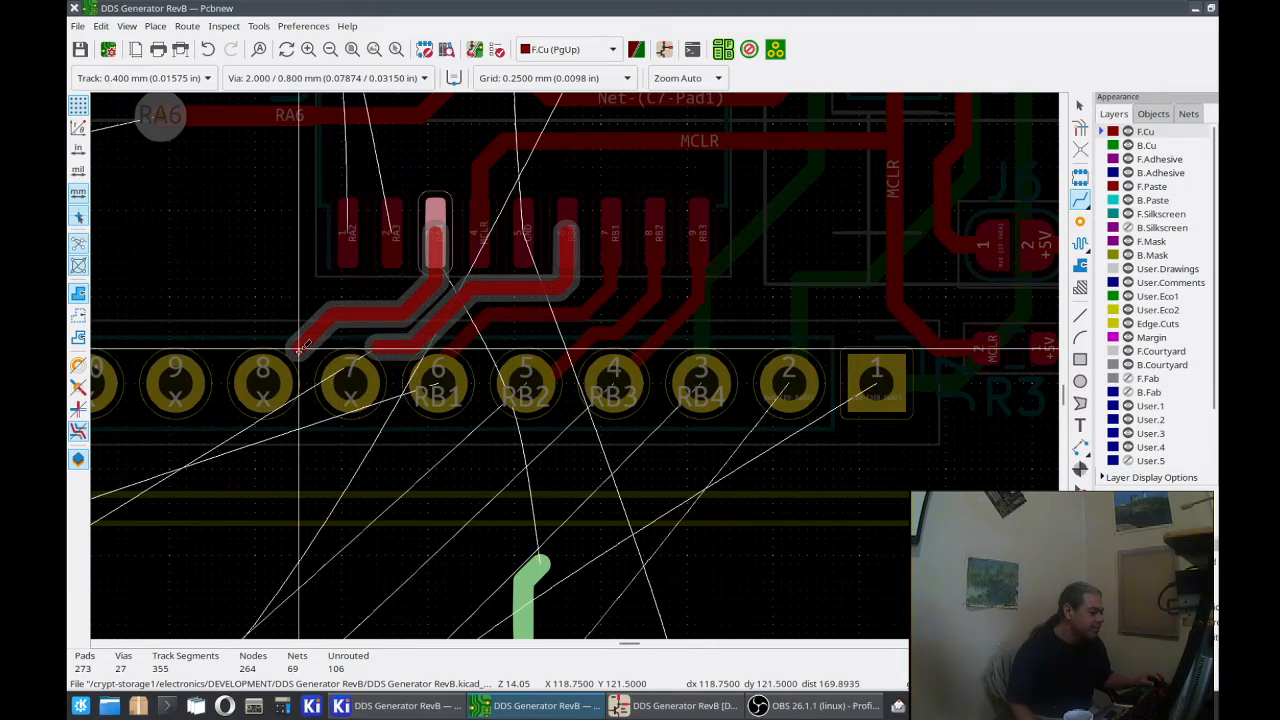
pyautogui.doubleClick(300, 346)
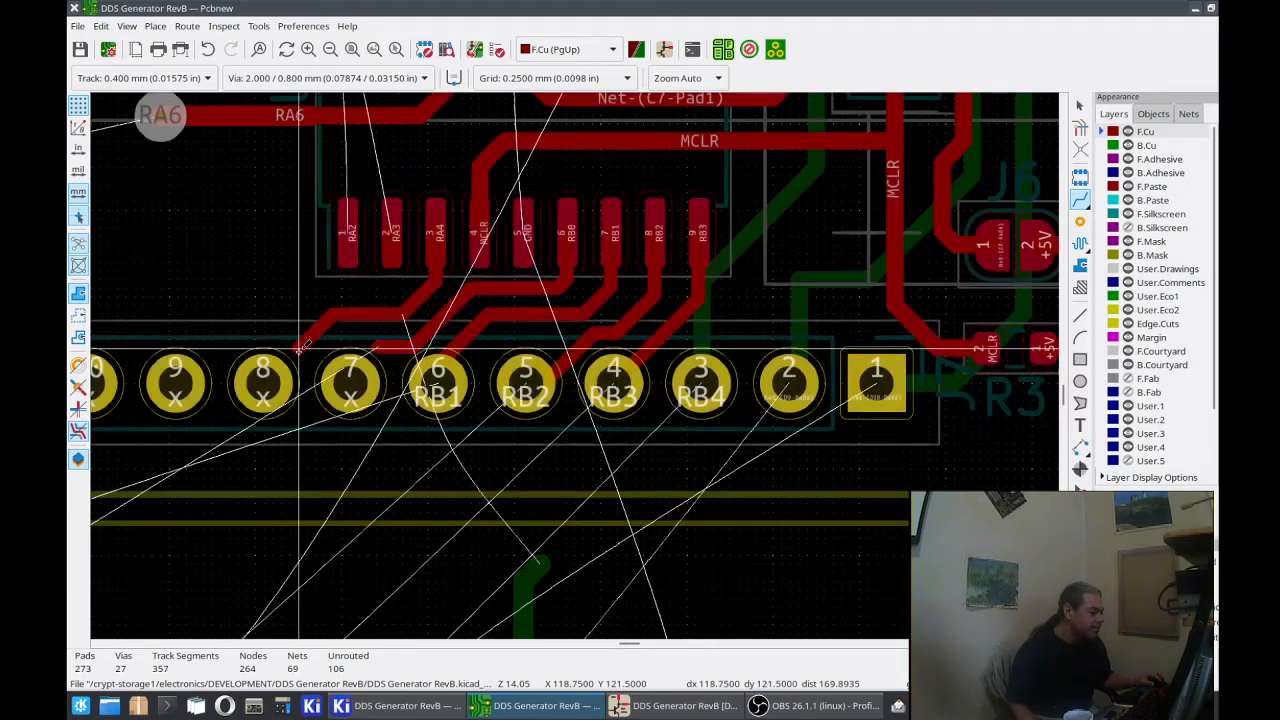
# Step: Route 0.400 mm F.Cu tracks from U1 pad 2 (RA3) to just above J7 pad 9 and from U1 pad 1 (RA2) to just above J7 pad 10
pyautogui.click(393, 245)
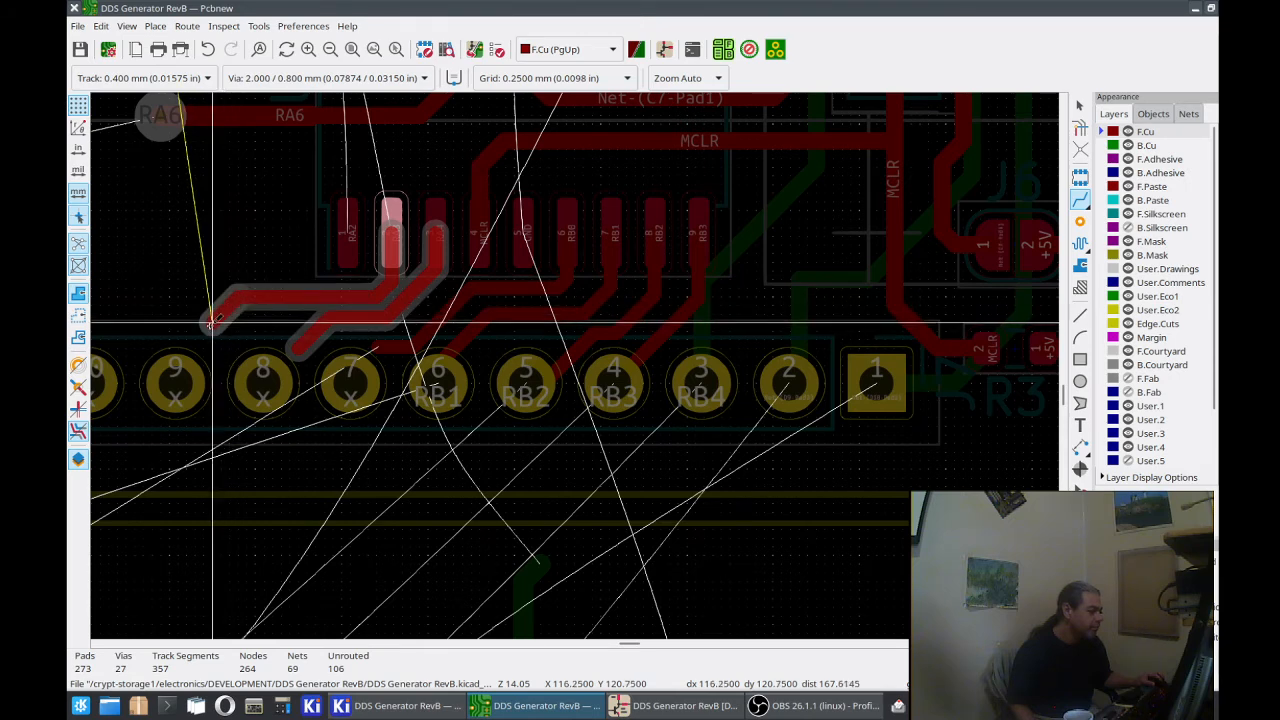
pyautogui.doubleClick(201, 336)
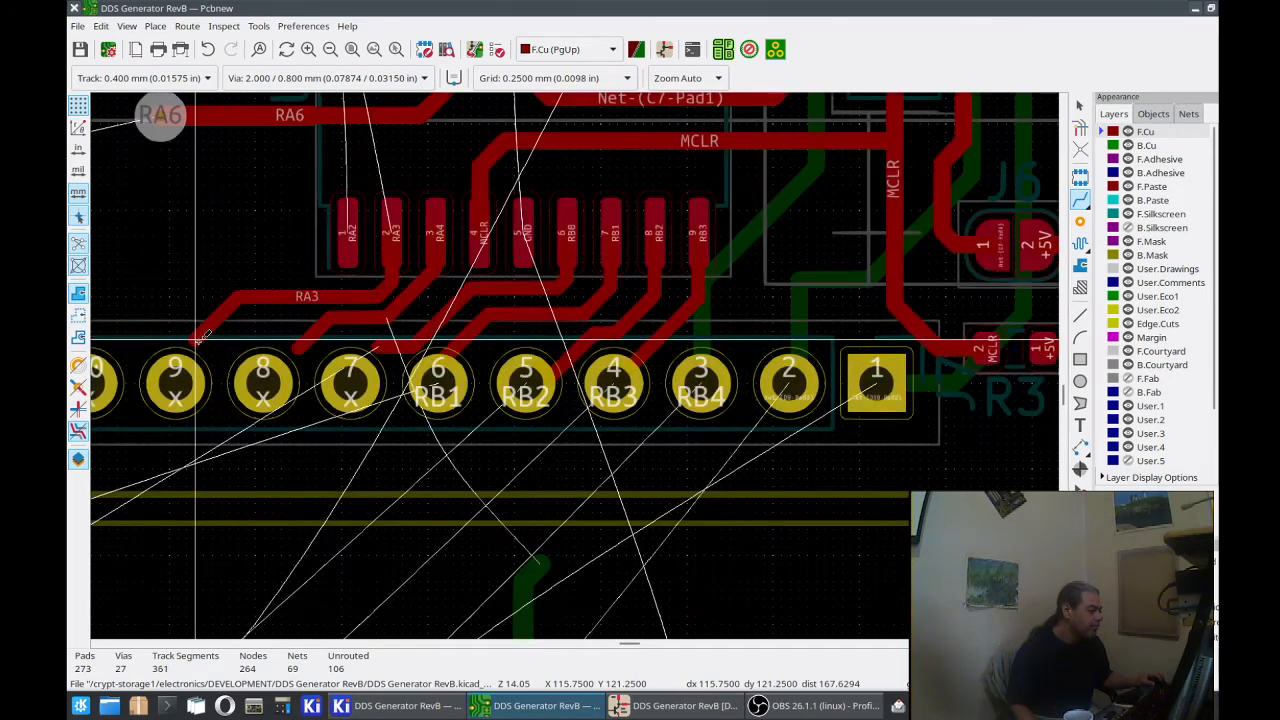
pyautogui.click(347, 233)
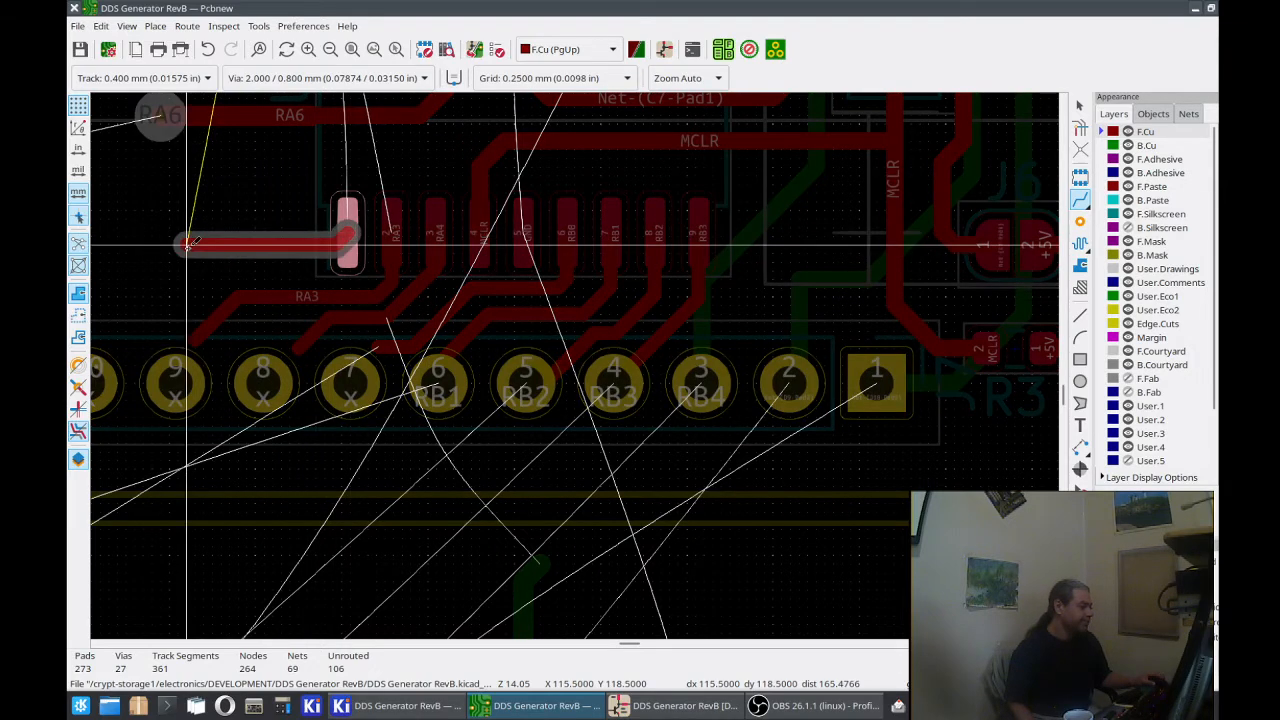
pyautogui.scroll(-2, 188, 244)
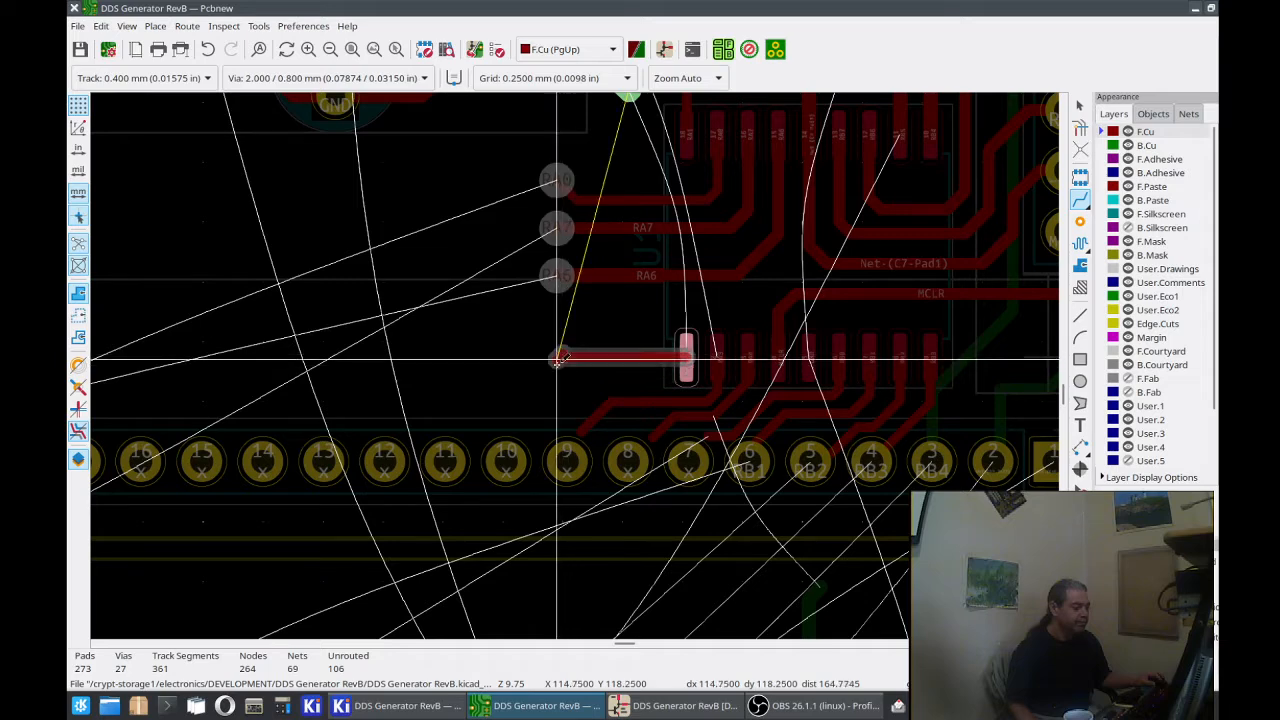
pyautogui.doubleClick(520, 425)
# Step: Highlight the RA1 net from its via above U1 and make B.Cu the active layer to trace the net
pyautogui.moveTo(656, 326); pyautogui.dragTo(595, 450, button='middle')
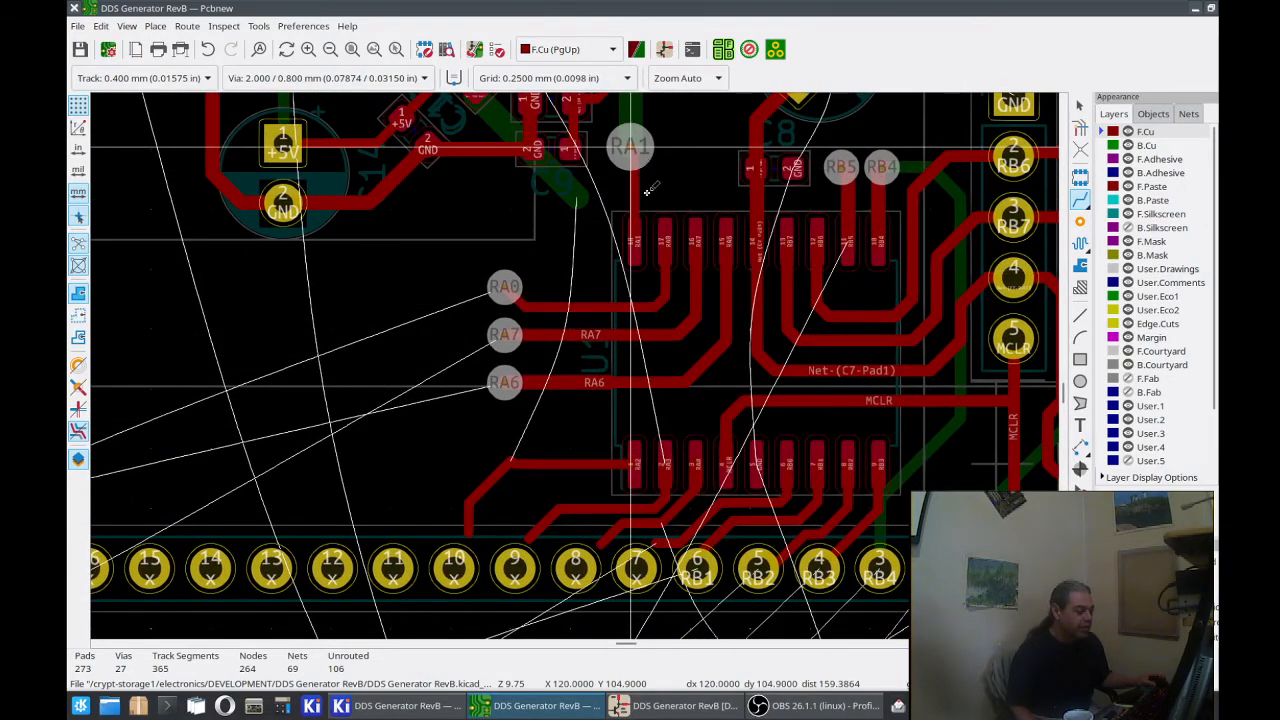
pyautogui.scroll(-2, 648, 190)
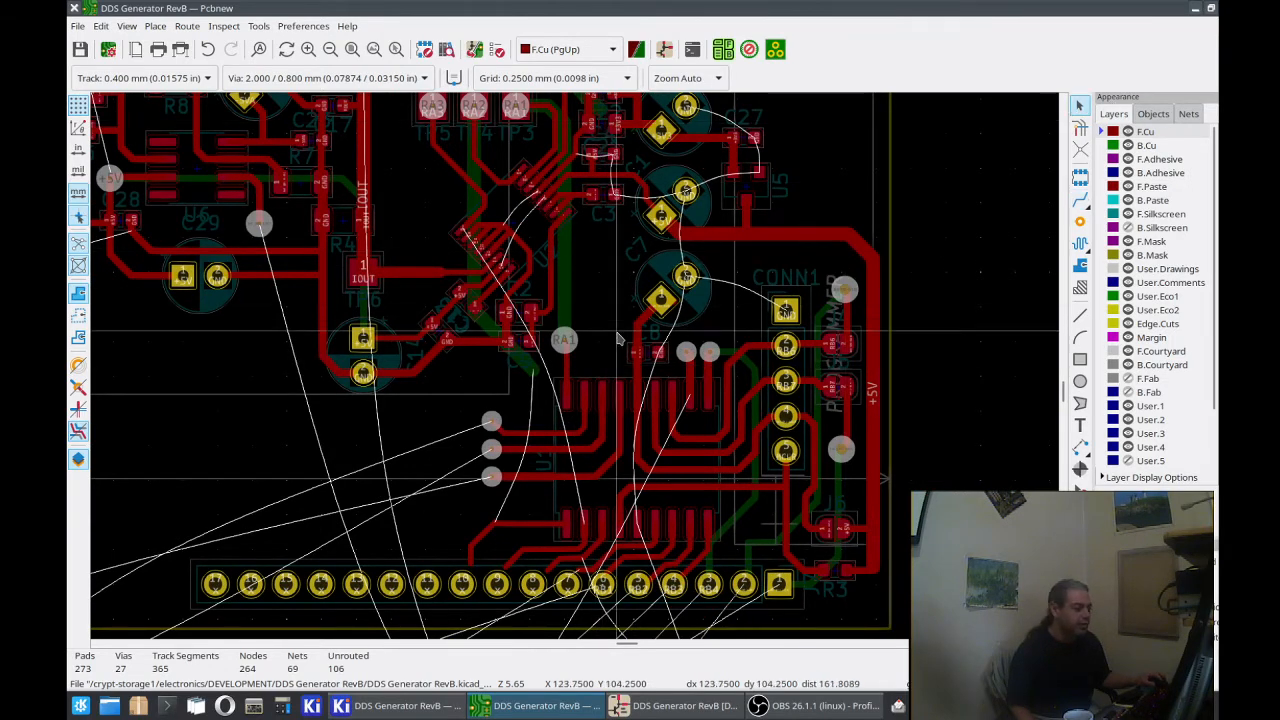
pyautogui.click(563, 341)
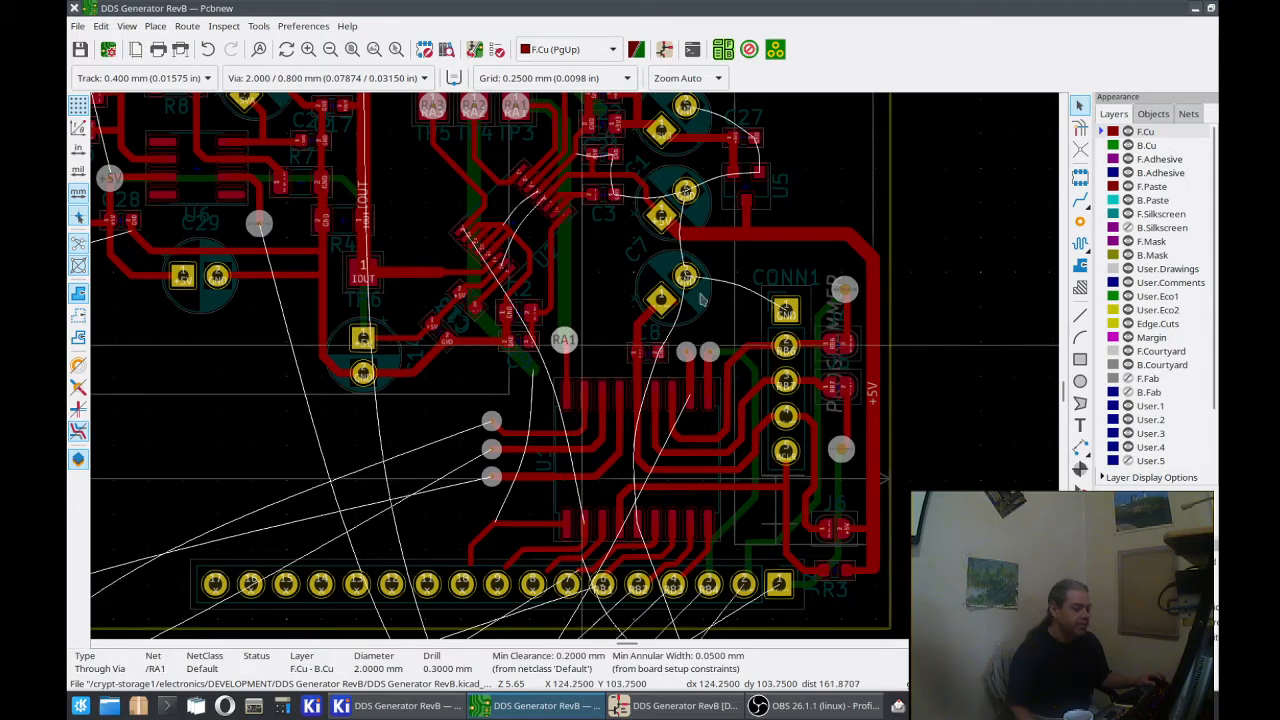
pyautogui.click(1080, 128)
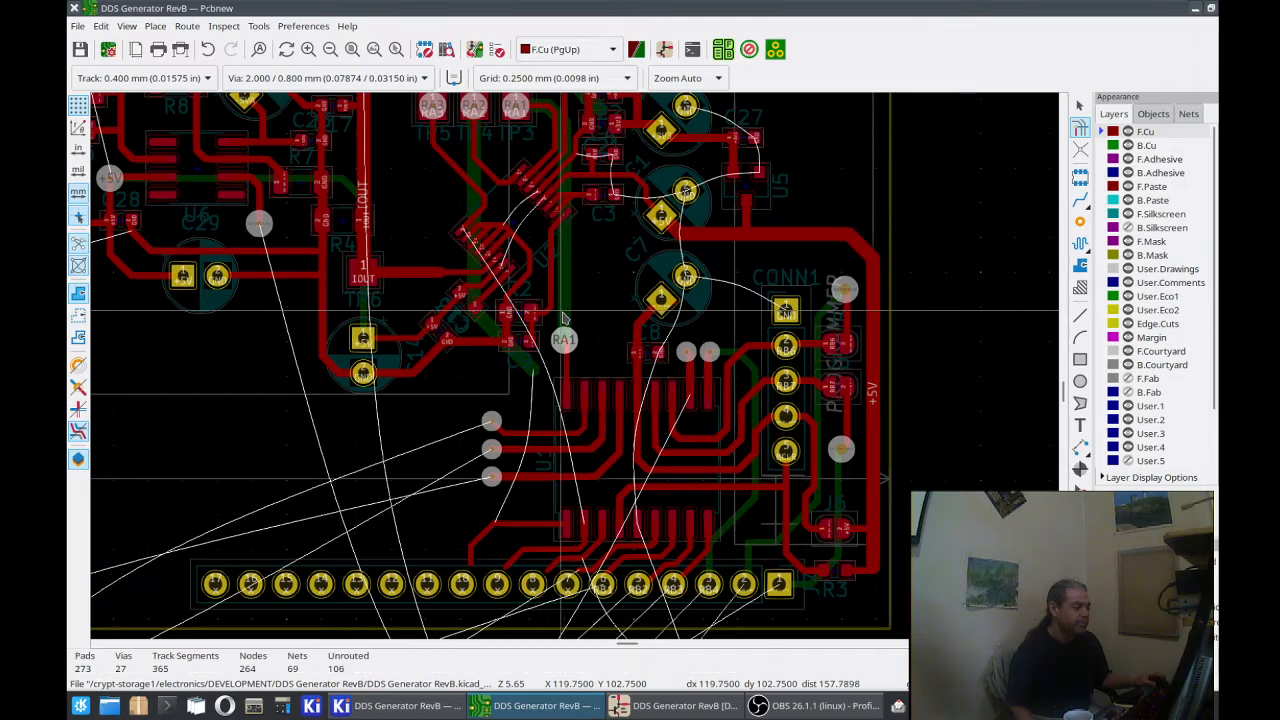
pyautogui.click(563, 340)
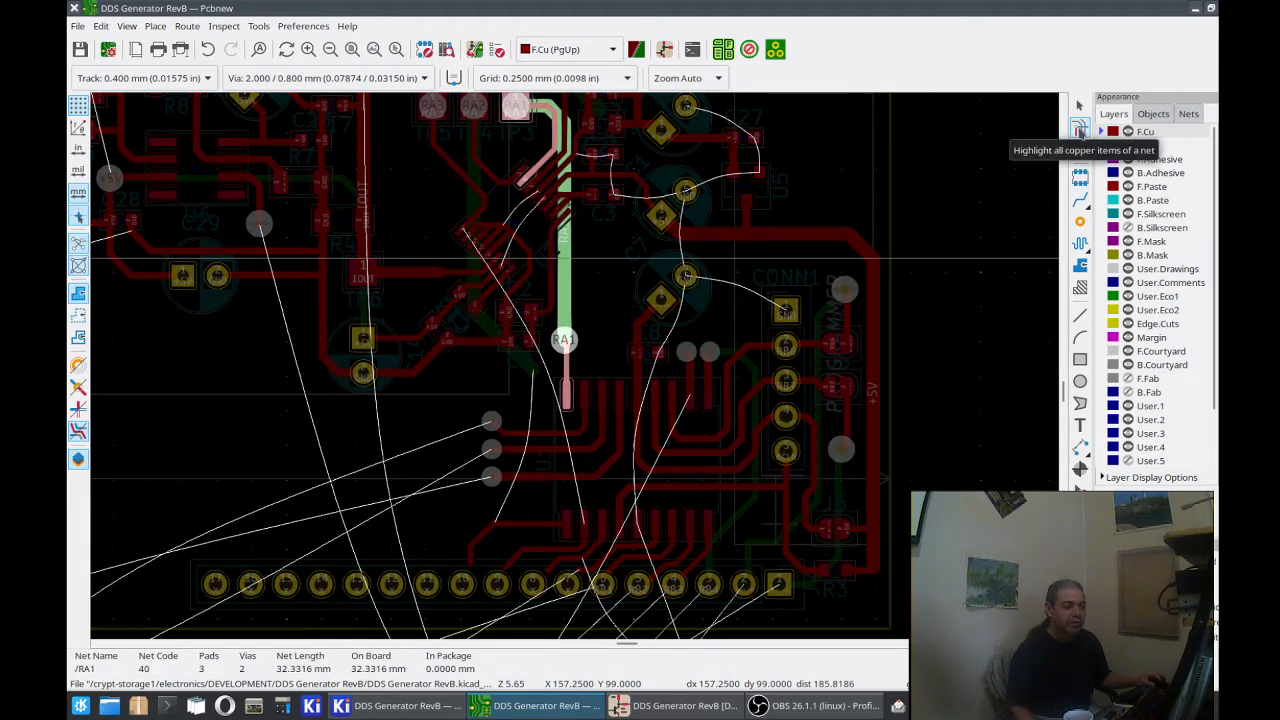
pyautogui.click(1080, 130)
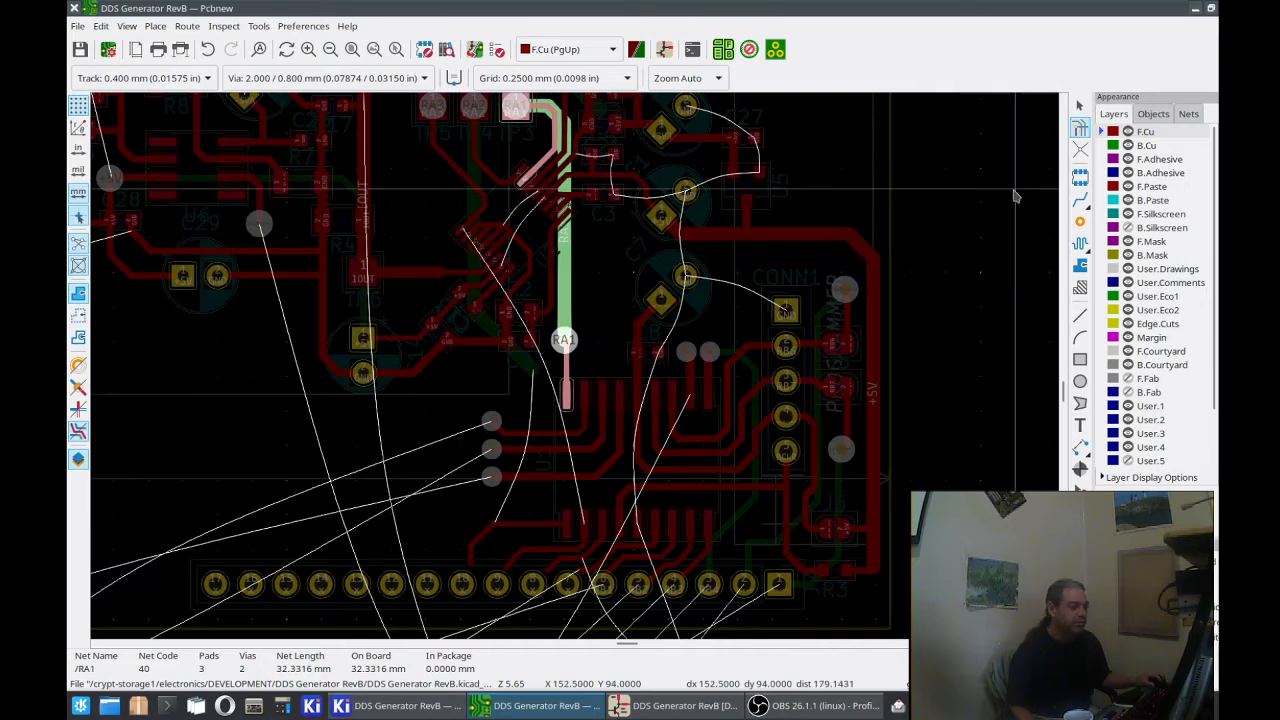
pyautogui.press('Escape')
pyautogui.press('pagedown')
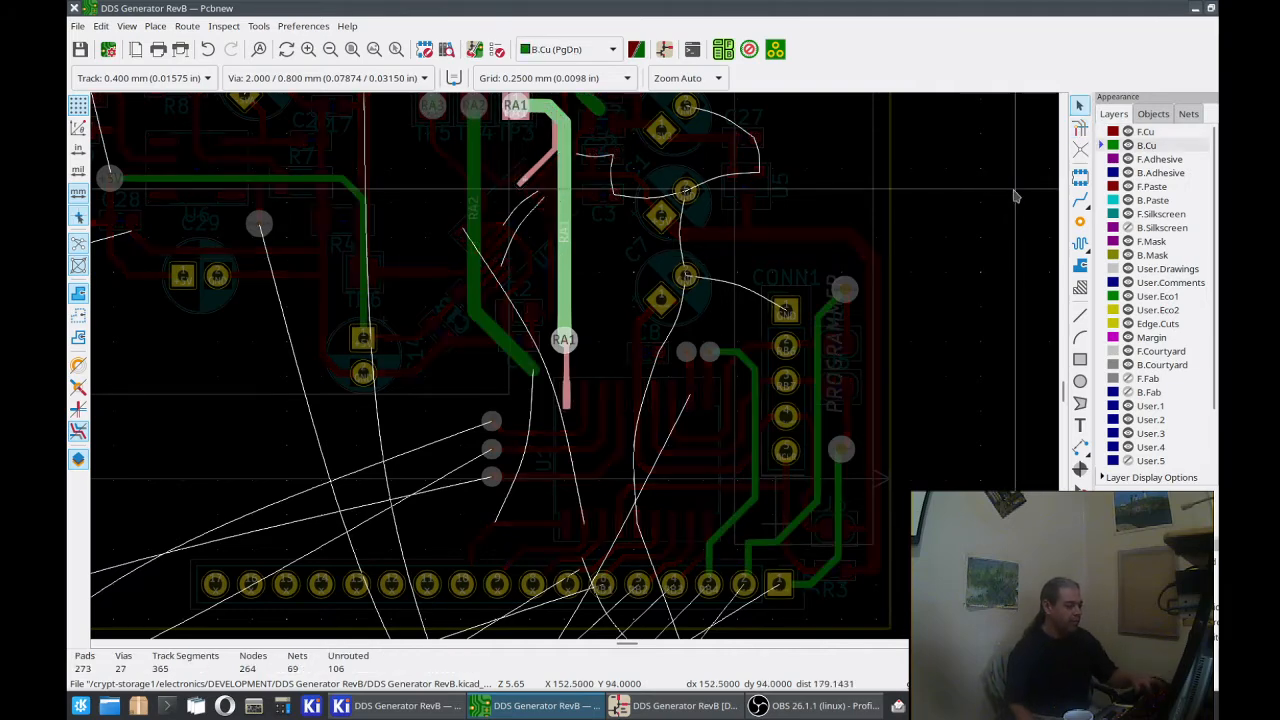
# Step: Highlight the RB4 net at J7 pad 3, then the RA1 net, and examine the unrouted connections around the J7 header
pyautogui.scroll(-5, 1014, 196)
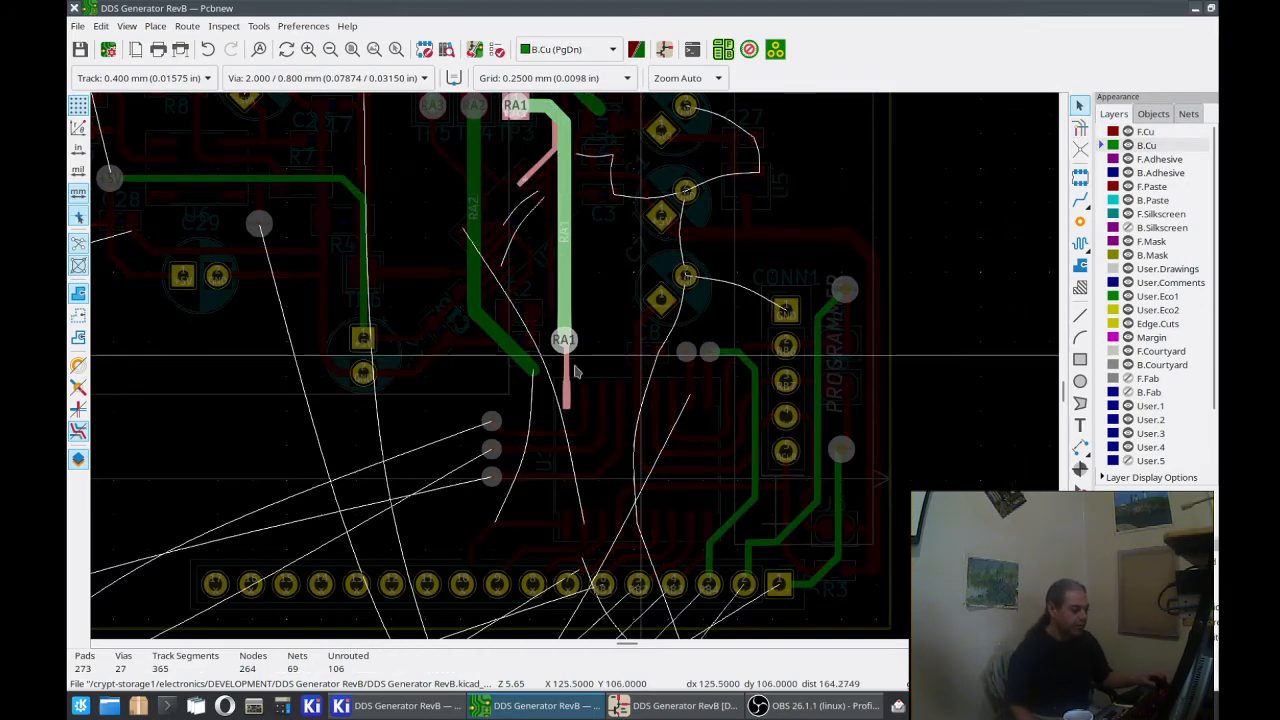
pyautogui.scroll(2, 550, 454)
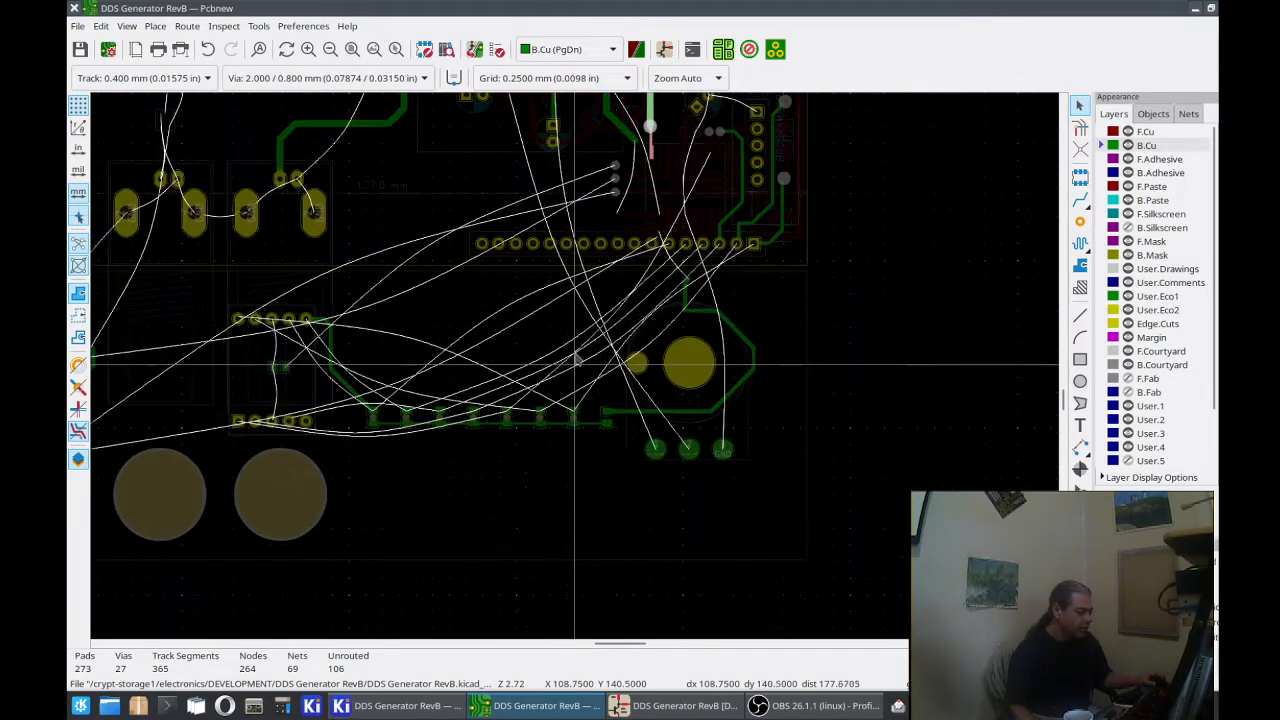
pyautogui.click(668, 247)
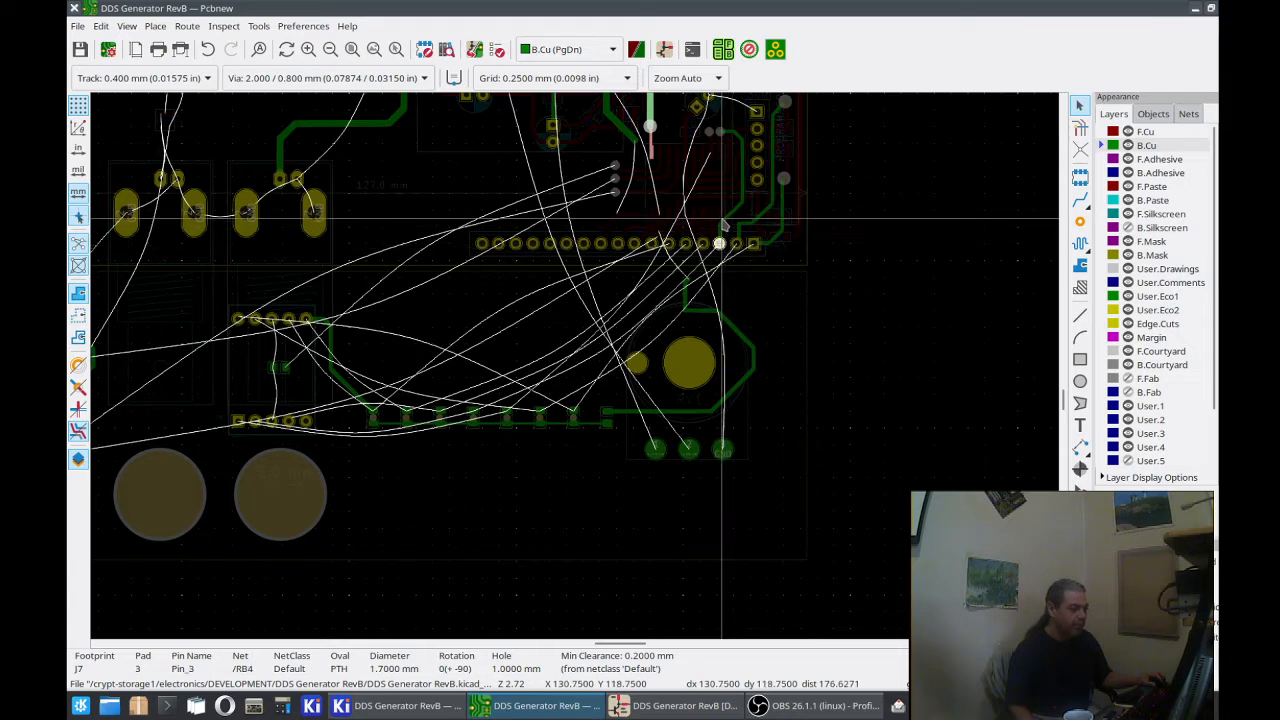
pyautogui.press('x')
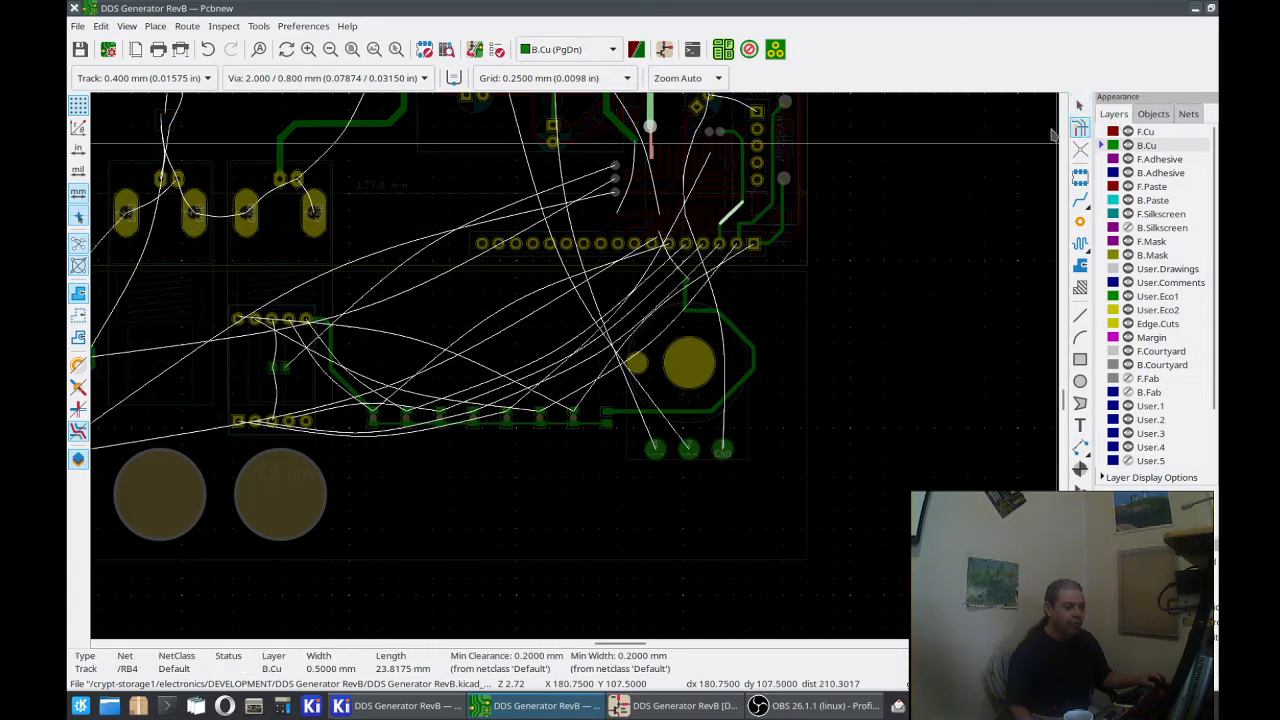
pyautogui.click(743, 187)
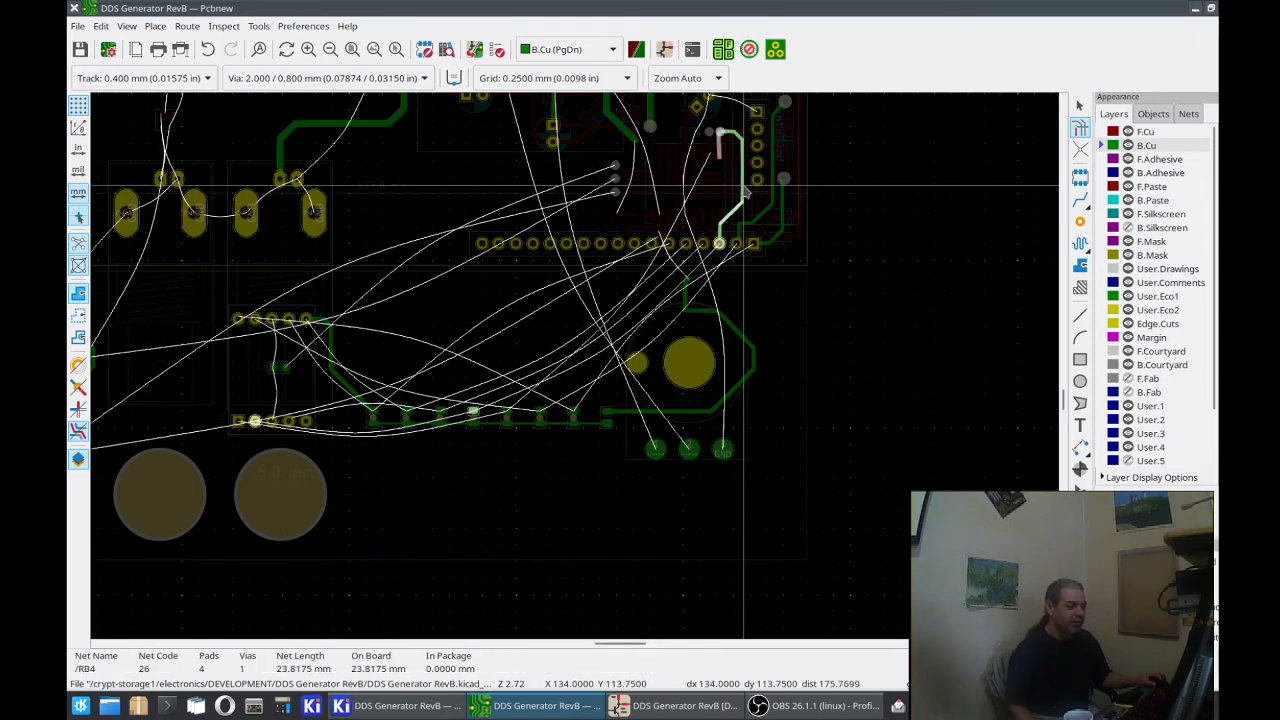
pyautogui.moveTo(625, 209); pyautogui.dragTo(738, 405, button='middle')
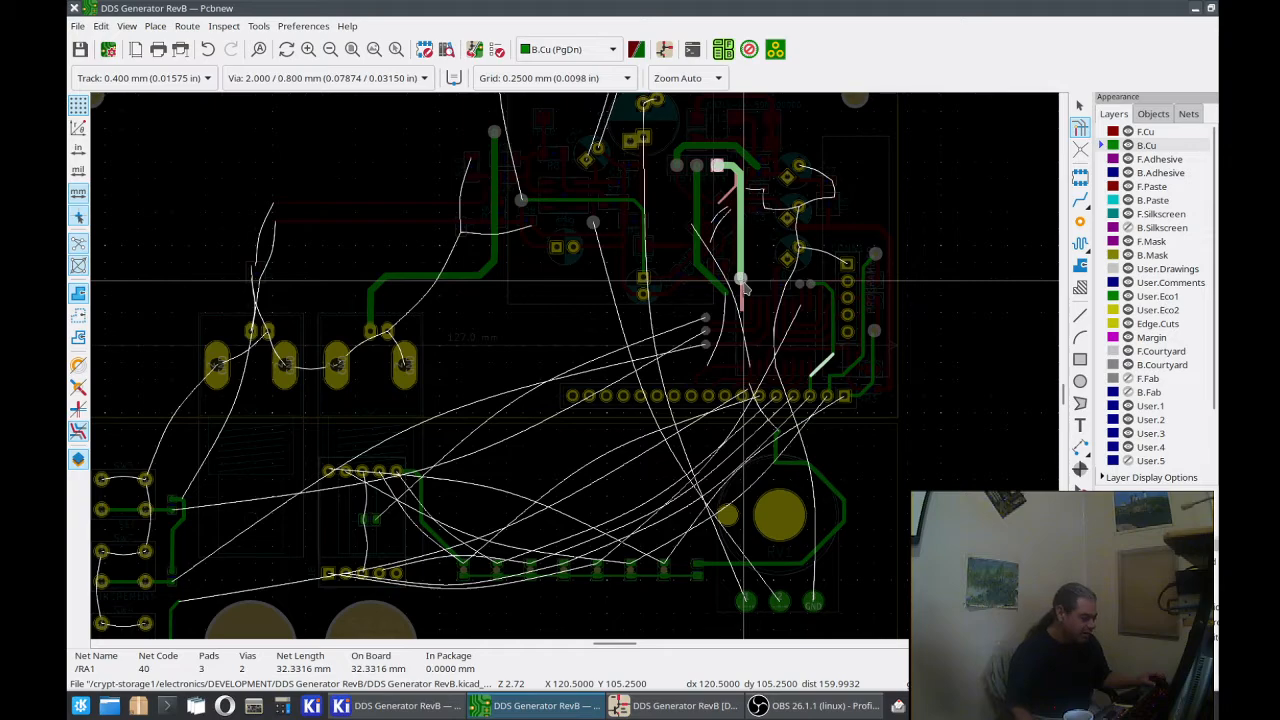
pyautogui.moveTo(677, 335); pyautogui.dragTo(782, 227, button='middle')
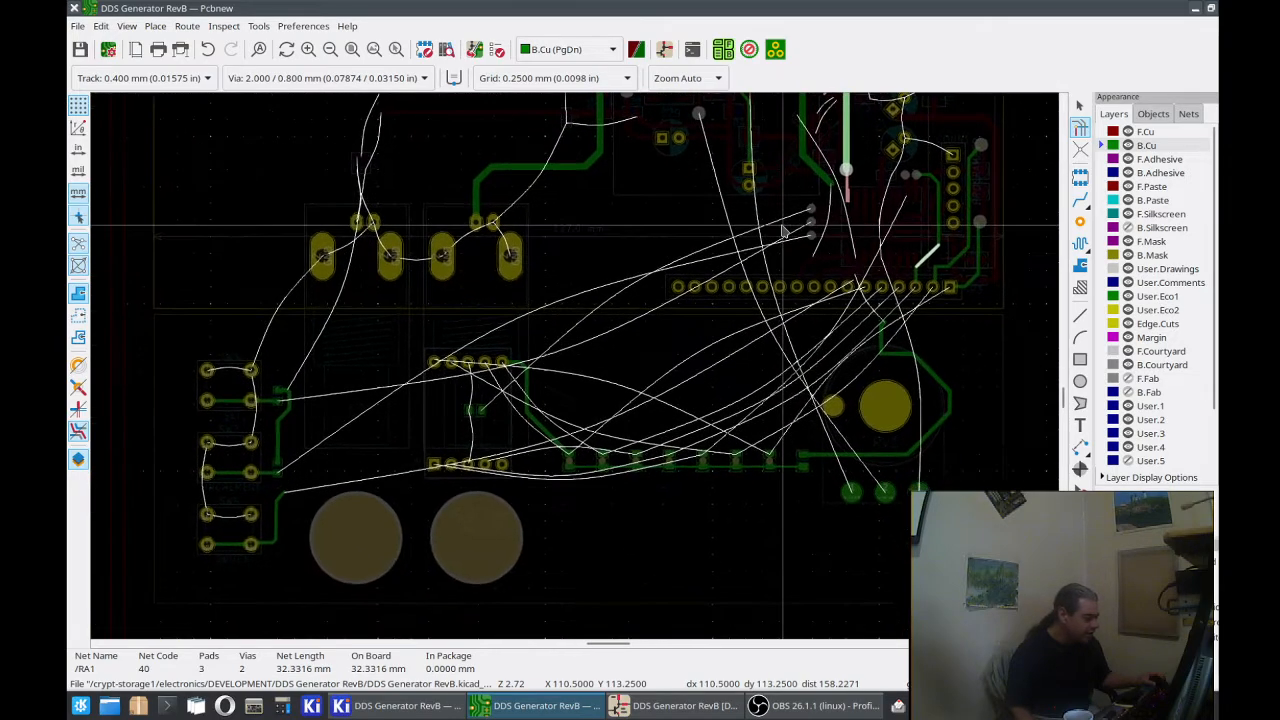
pyautogui.scroll(5, 775, 222)
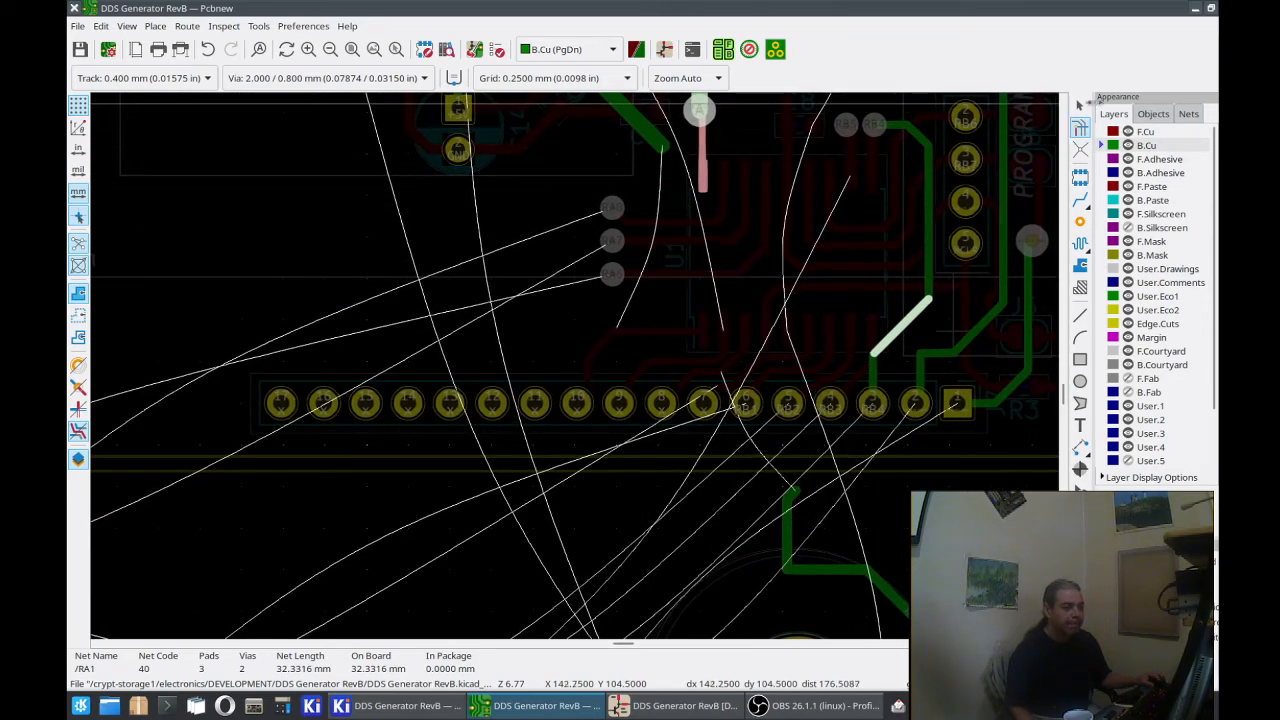
# Step: Clear the net highlight and compare the F.Cu and B.Cu layers around the RA6, RA7 and RA1 vias near U1
pyautogui.click(1082, 110)
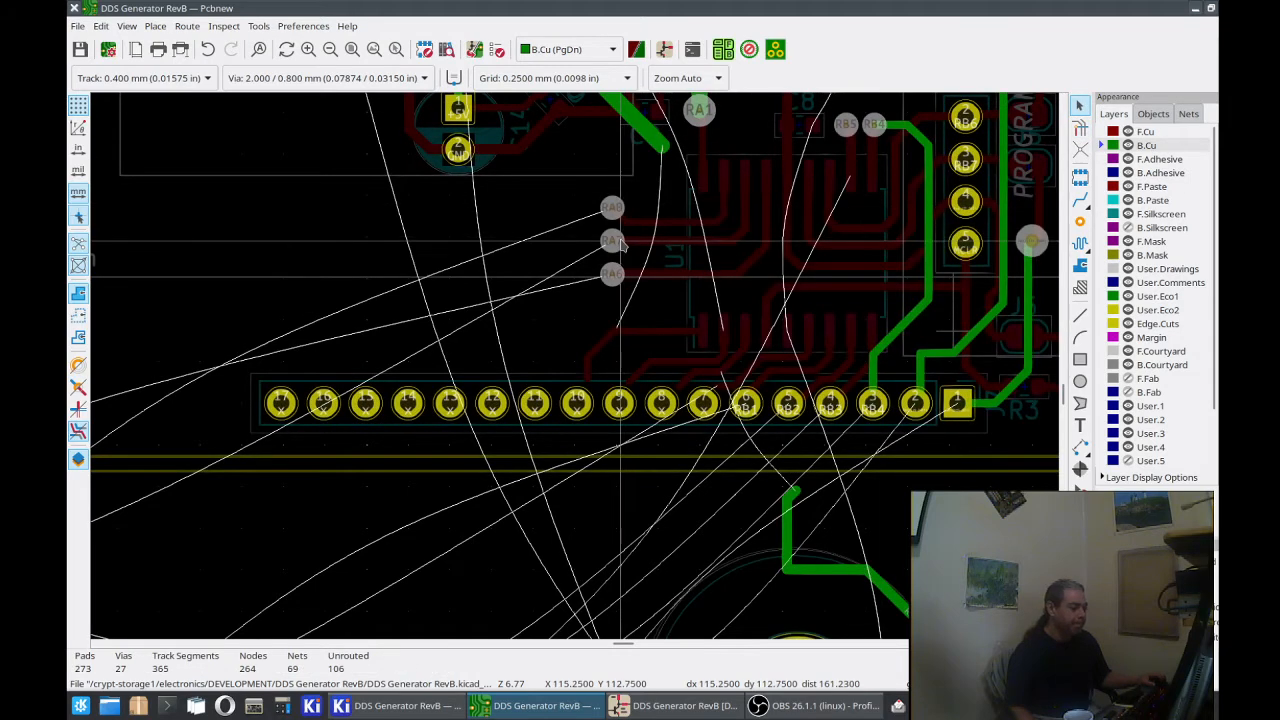
pyautogui.moveTo(622, 269); pyautogui.dragTo(613, 363, button='middle')
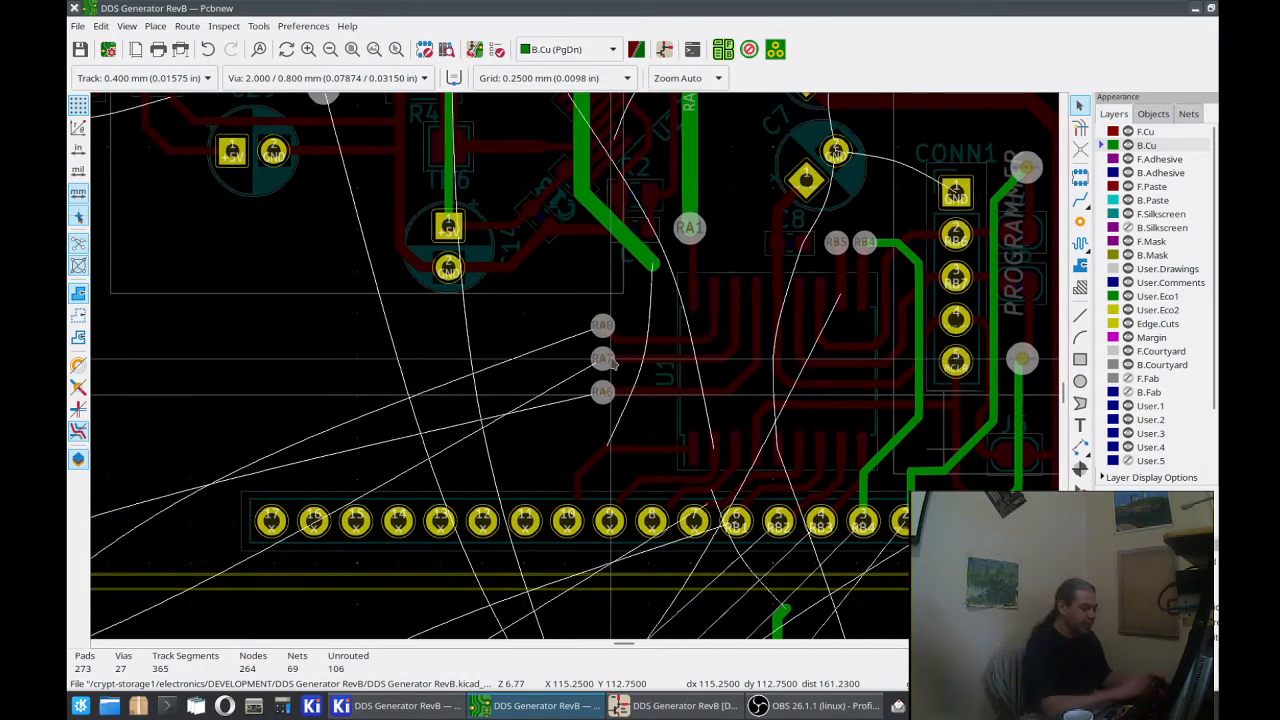
pyautogui.press('pageup')
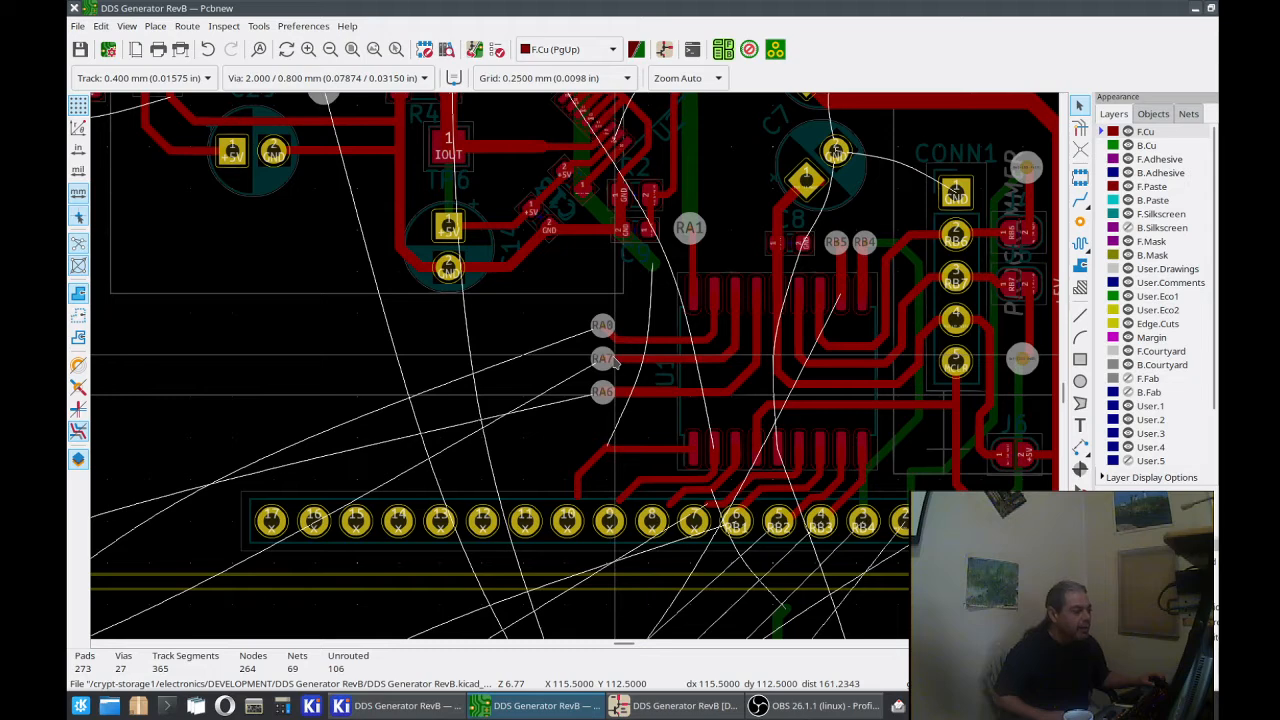
pyautogui.press('pagedown')
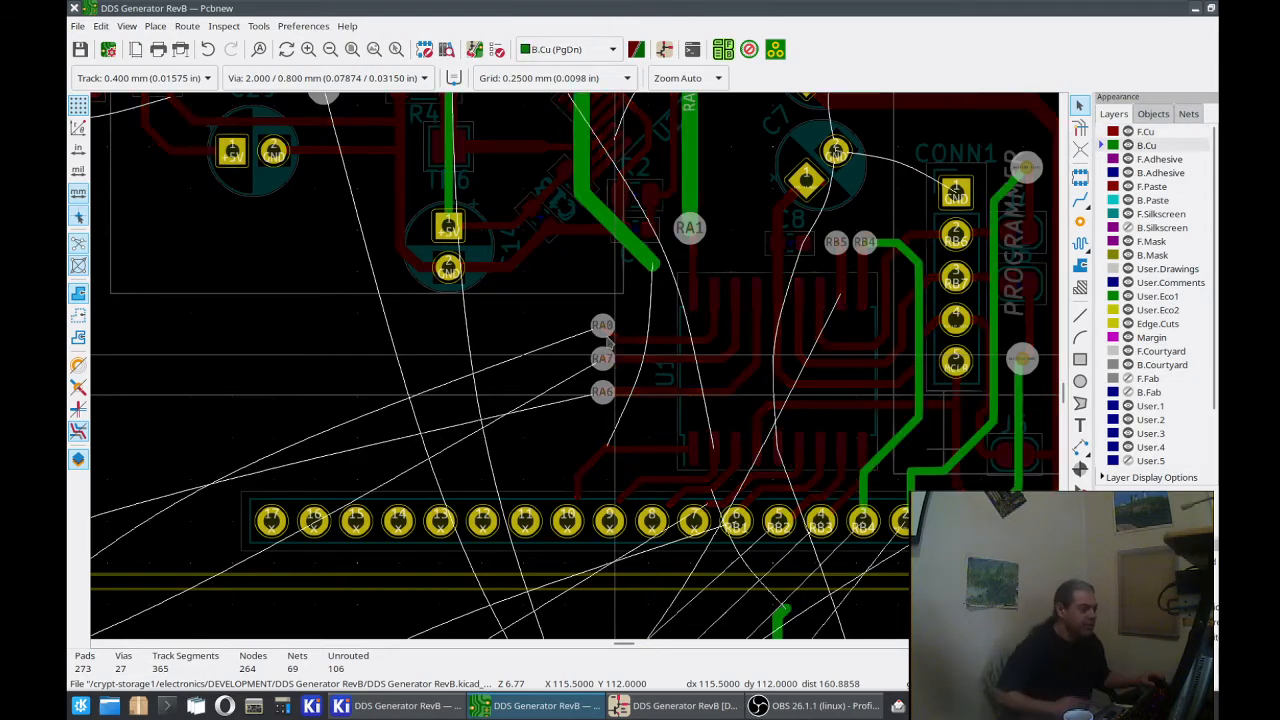
pyautogui.moveTo(593, 299); pyautogui.dragTo(564, 357, button='middle')
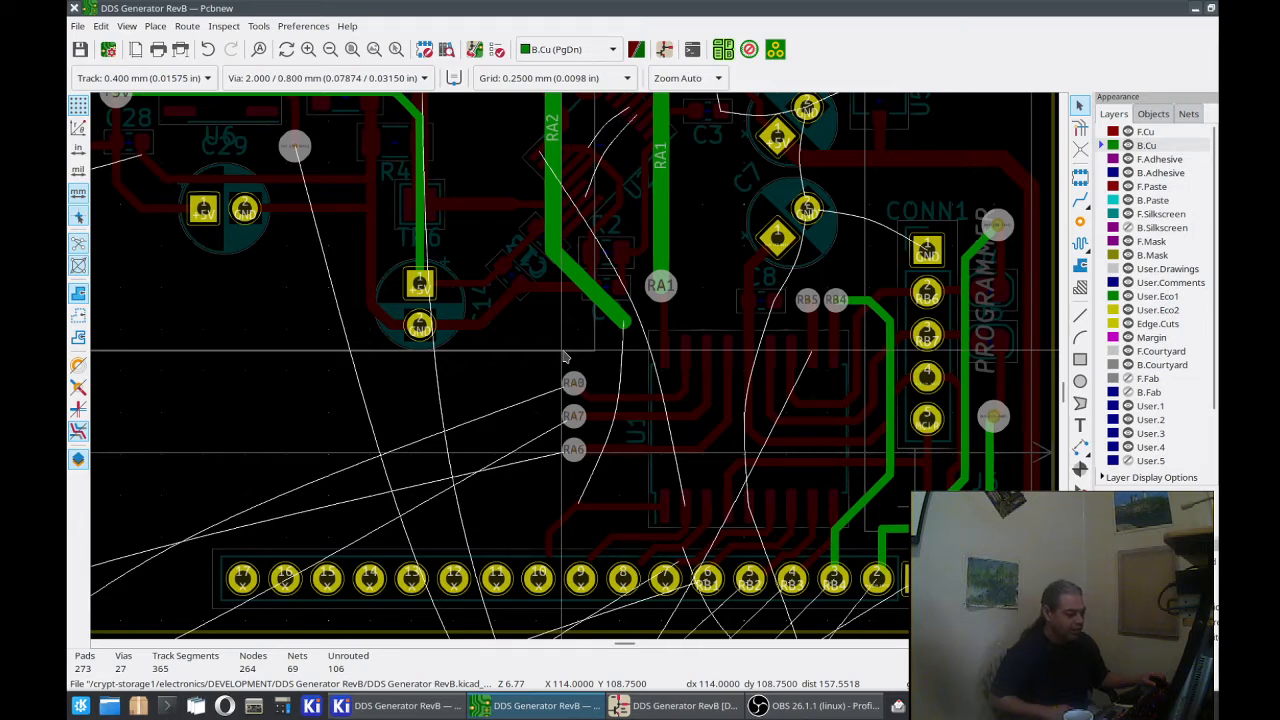
# Step: Highlight the RA1 net and then the RA2 net on B.Cu to trace where each one runs
pyautogui.click(667, 217)
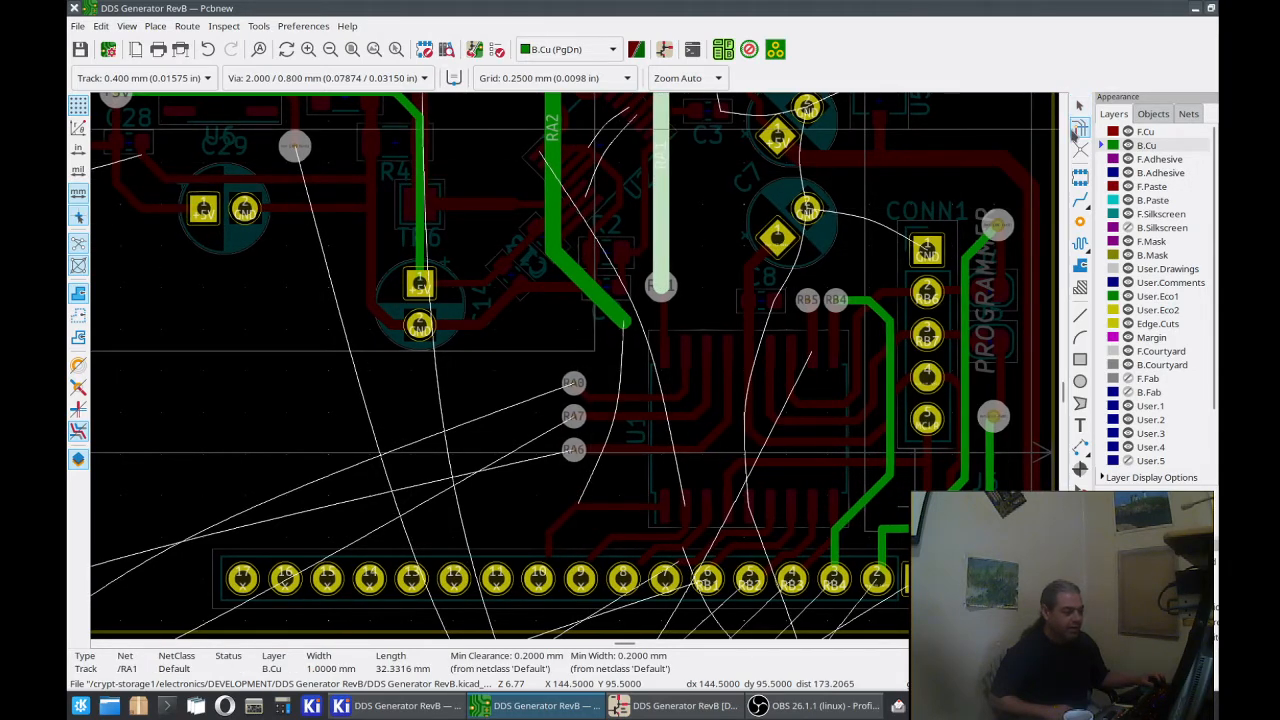
pyautogui.click(1079, 129)
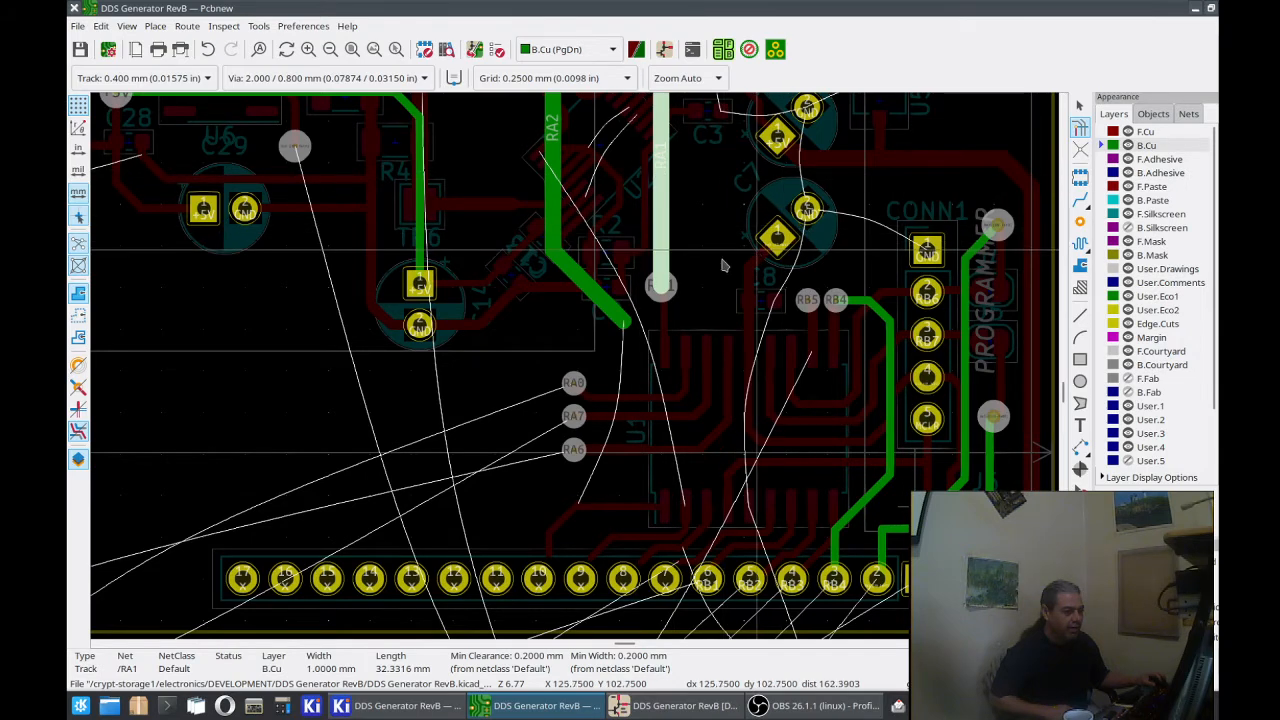
pyautogui.click(661, 287)
pyautogui.scroll(-1, 661, 287)
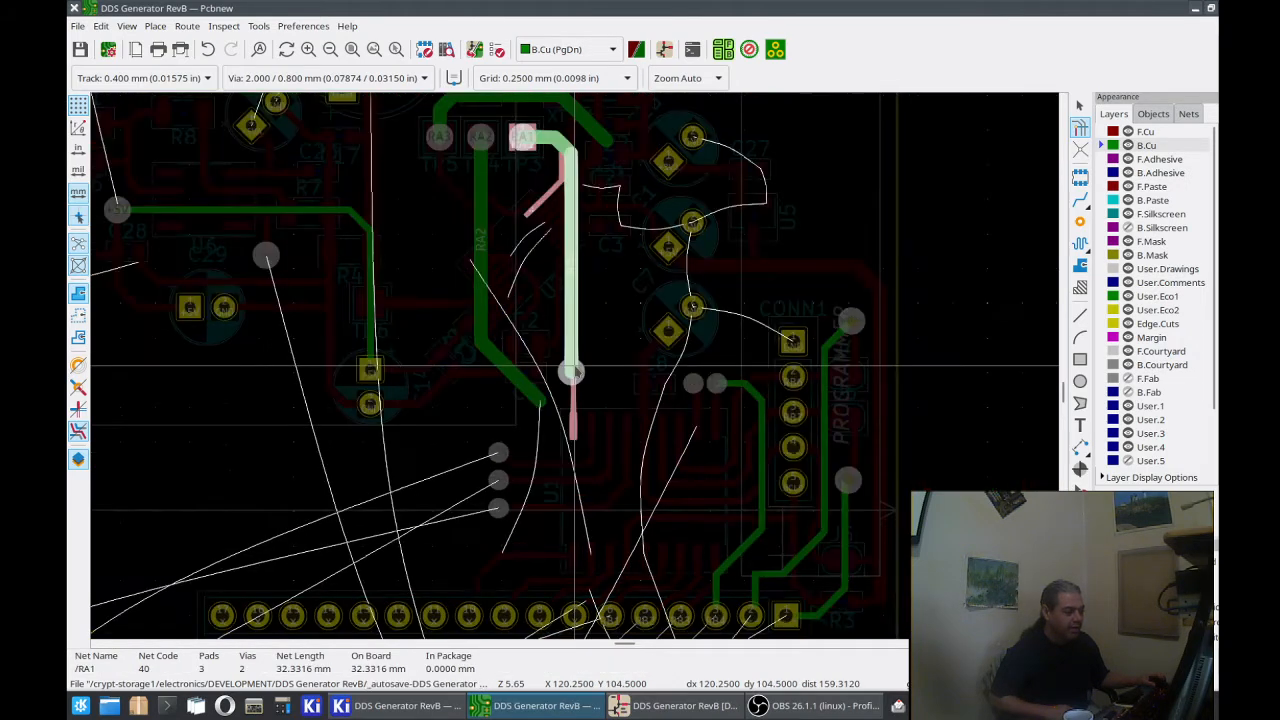
pyautogui.click(486, 315)
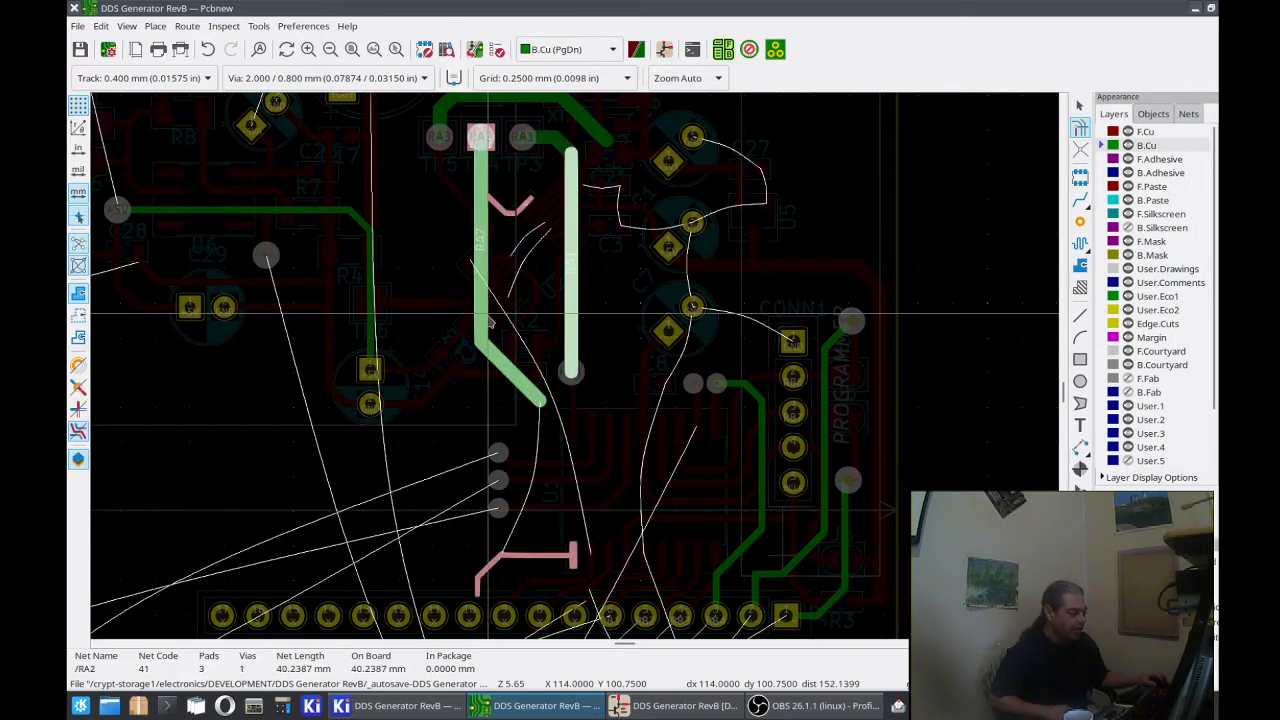
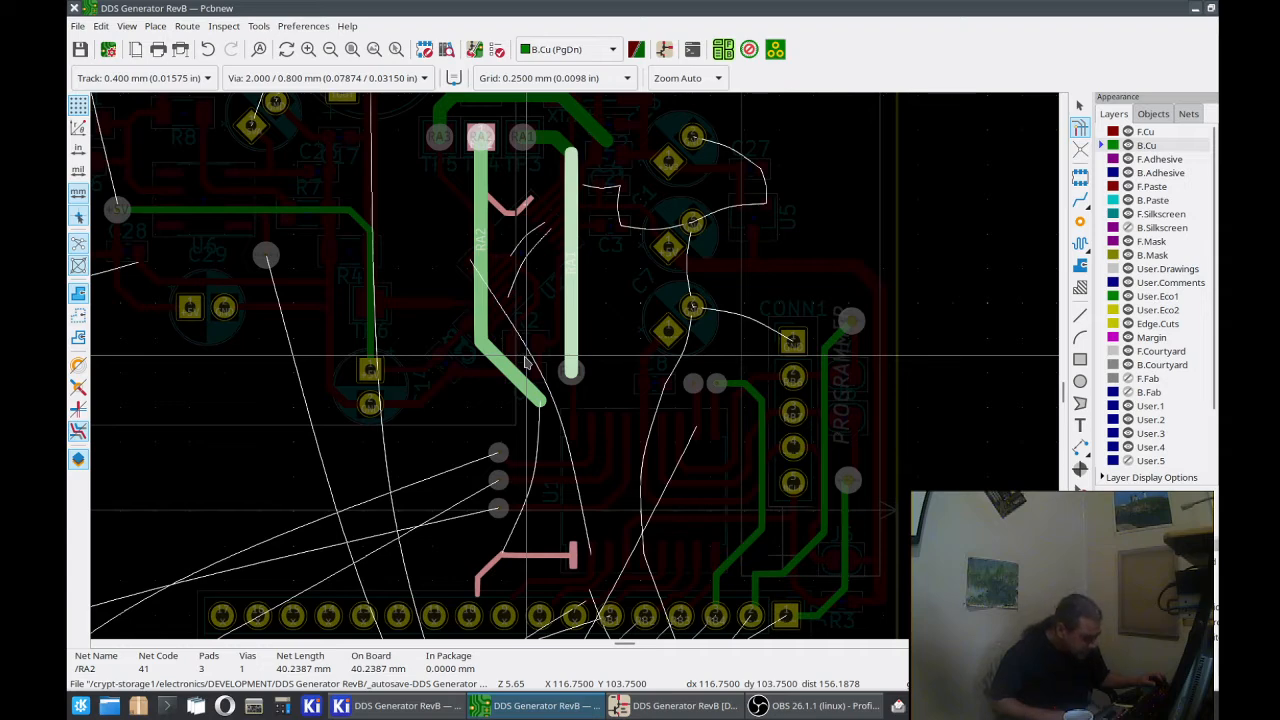
# Step: Using 1.000 mm tracks on B.Cu, extend RA2 from its loose end to above J7 pad 10 and RA1 from its via to above pad 8
pyautogui.press('Escape')
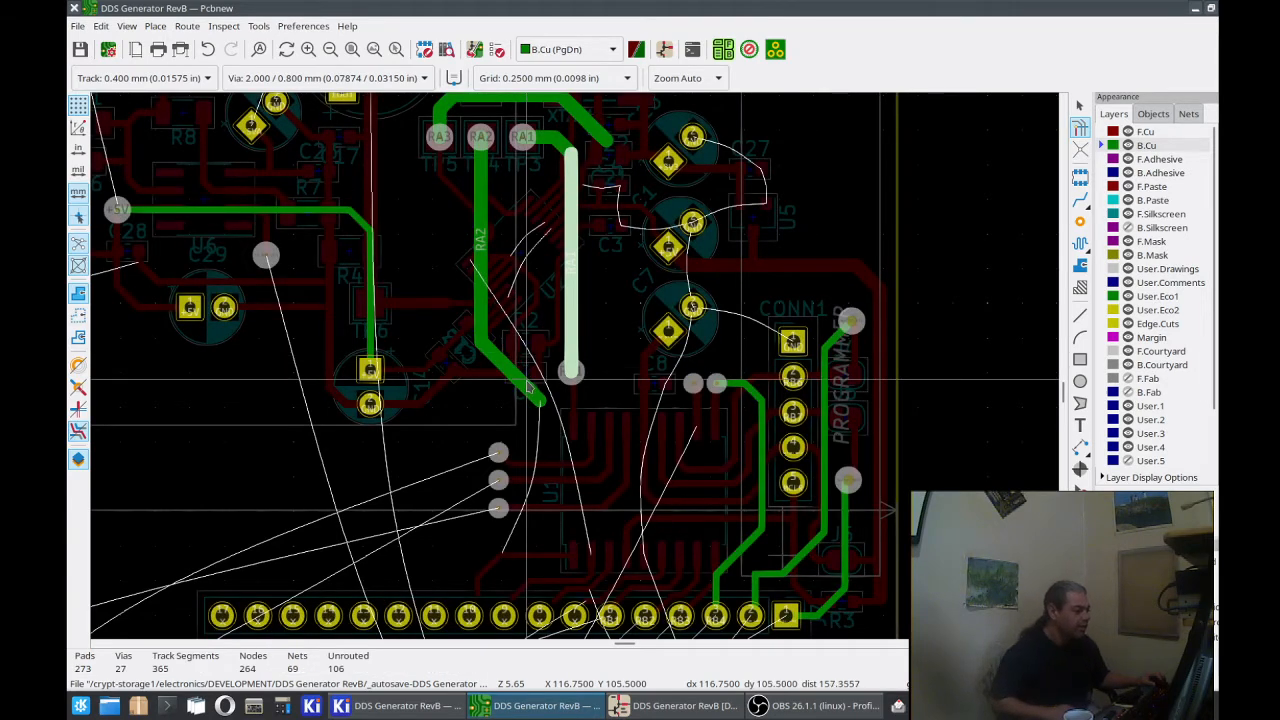
pyautogui.click(530, 388)
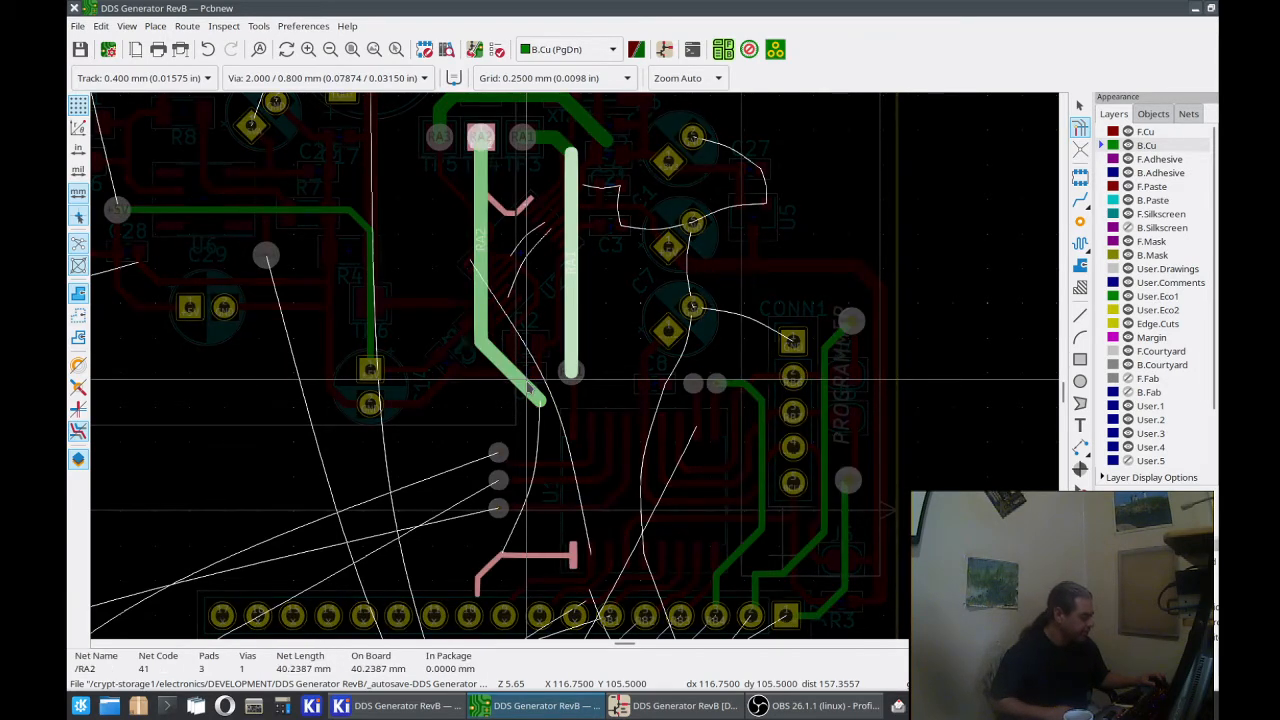
pyautogui.click(1080, 104)
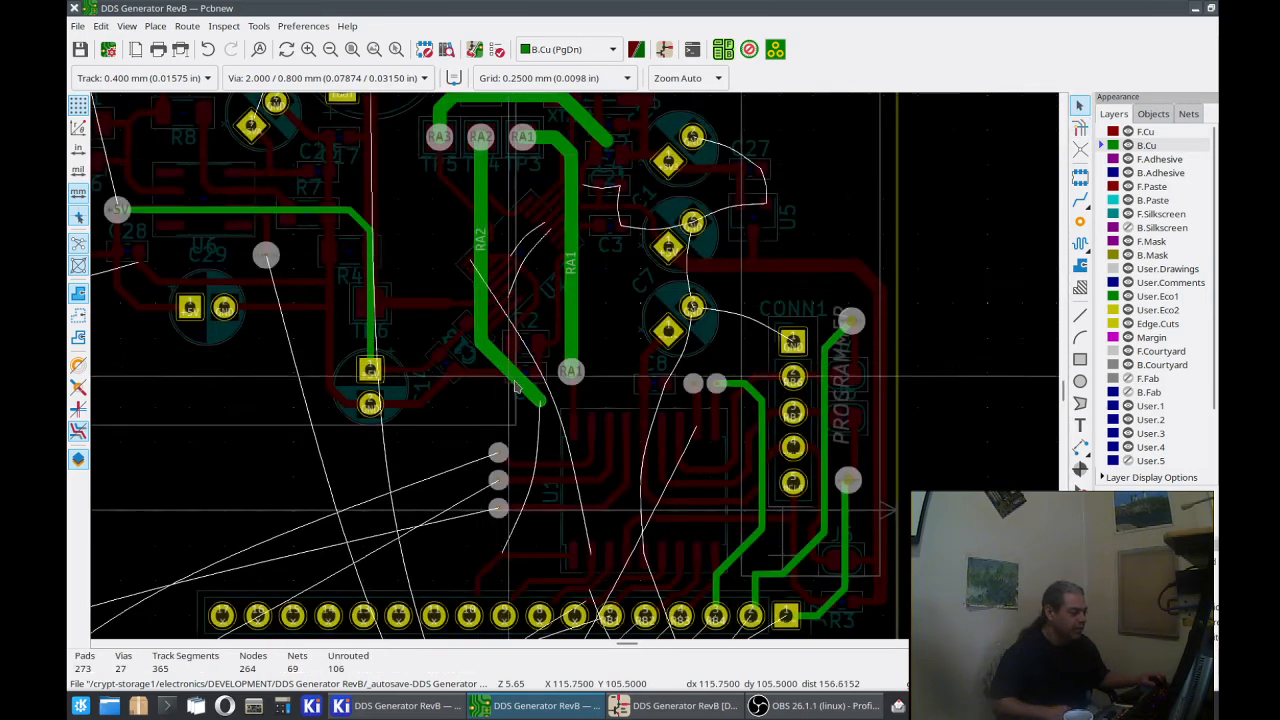
pyautogui.click(526, 388)
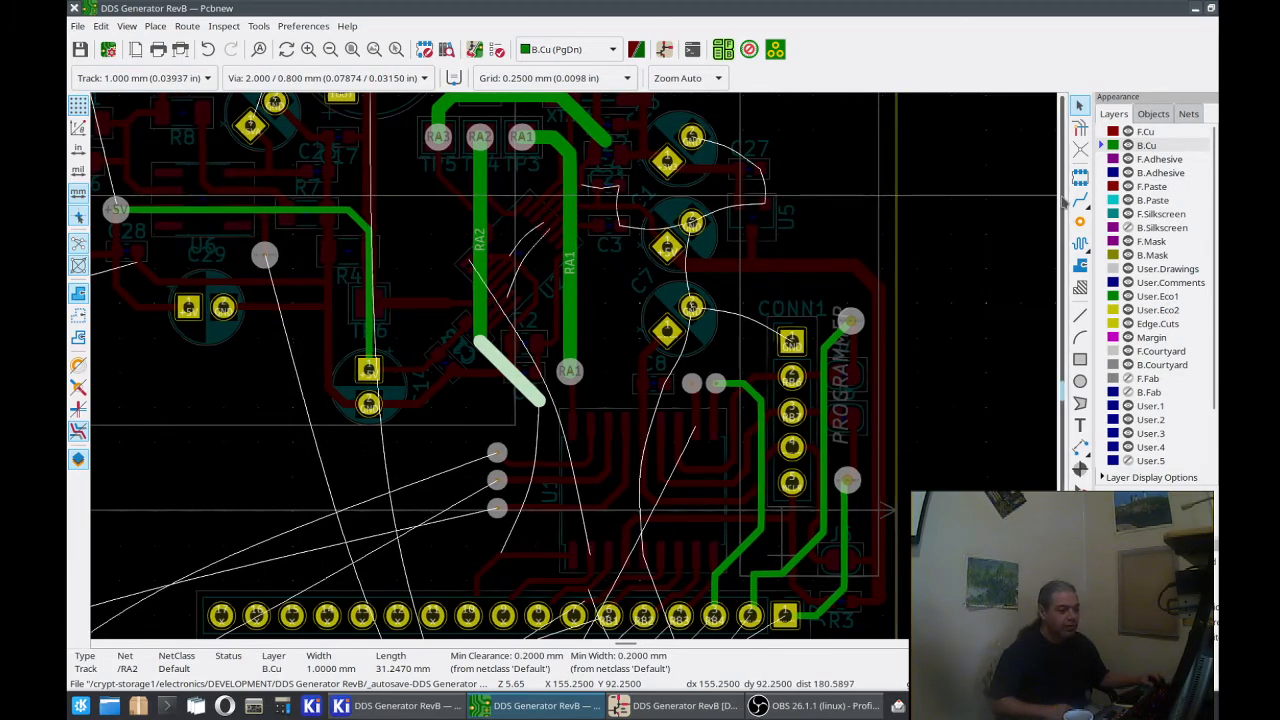
pyautogui.click(1079, 201)
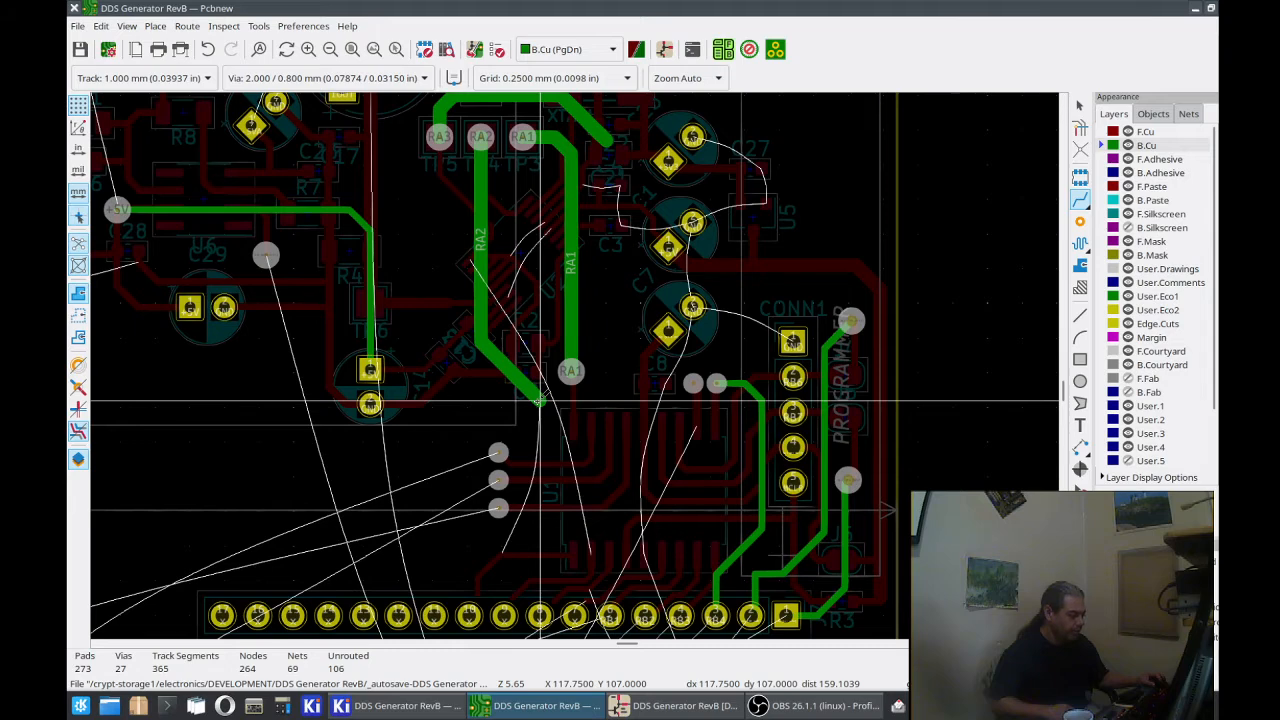
pyautogui.click(538, 399)
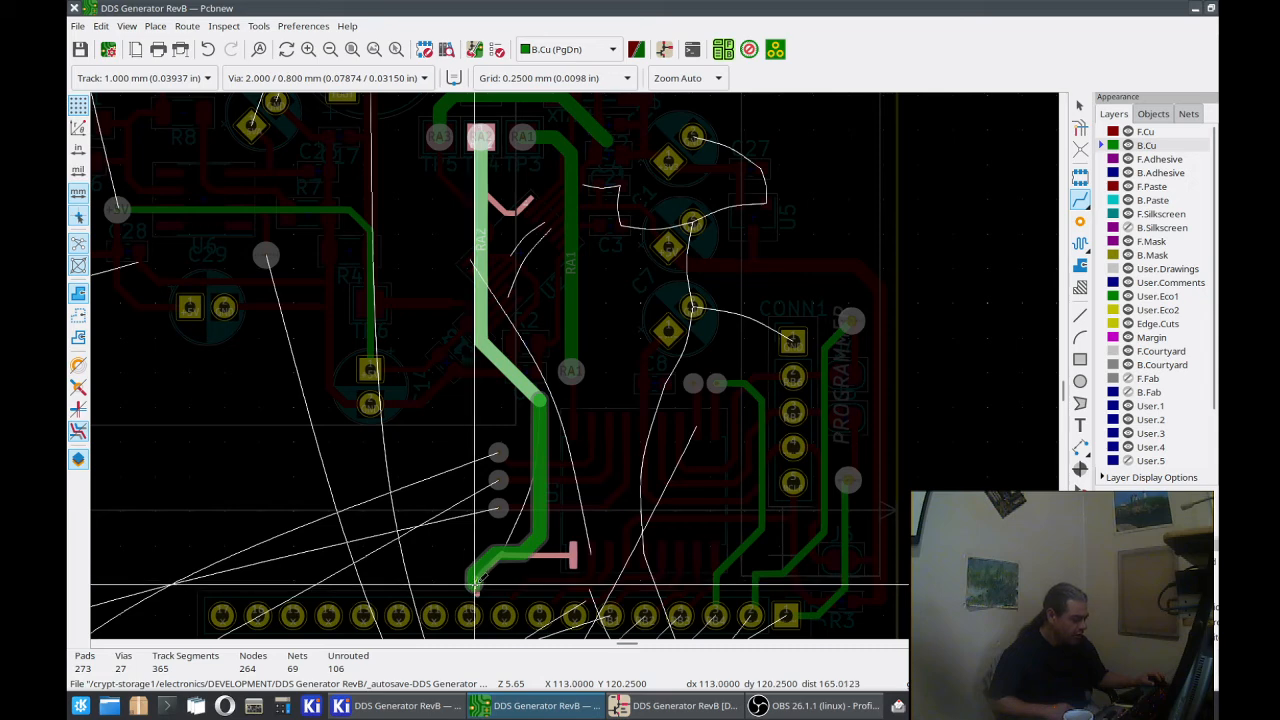
pyautogui.doubleClick(475, 580)
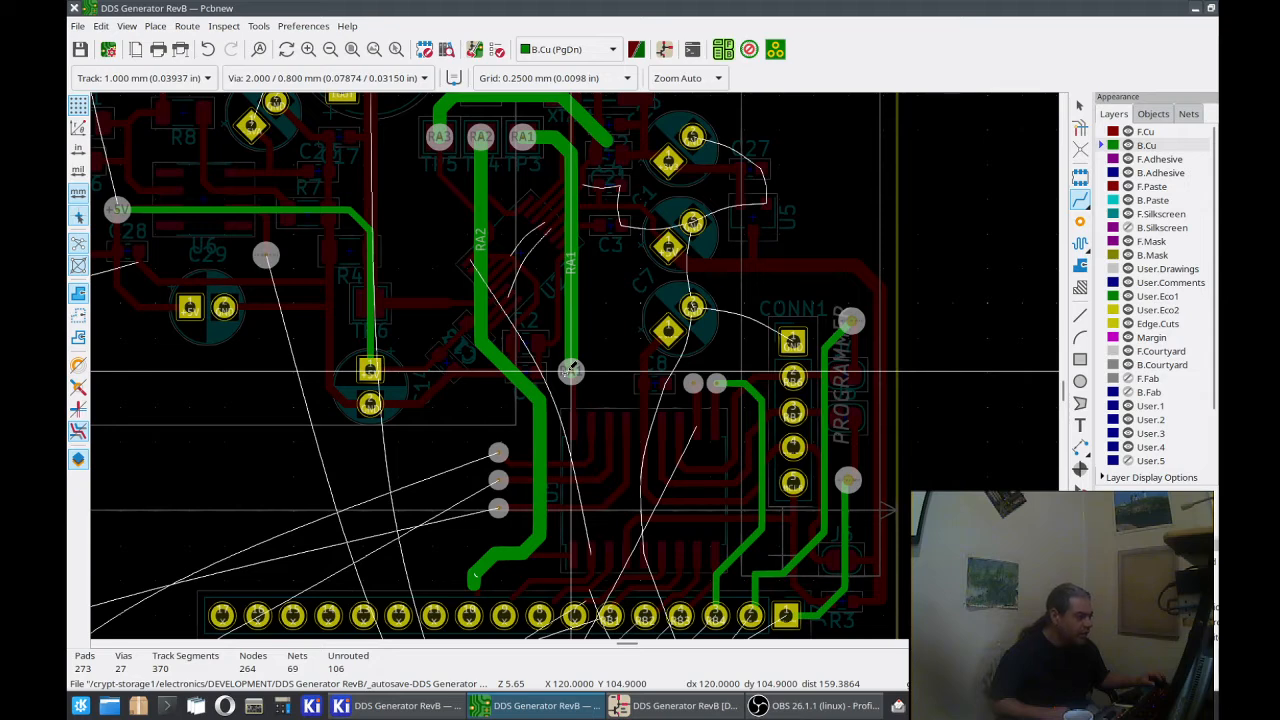
pyautogui.click(570, 372)
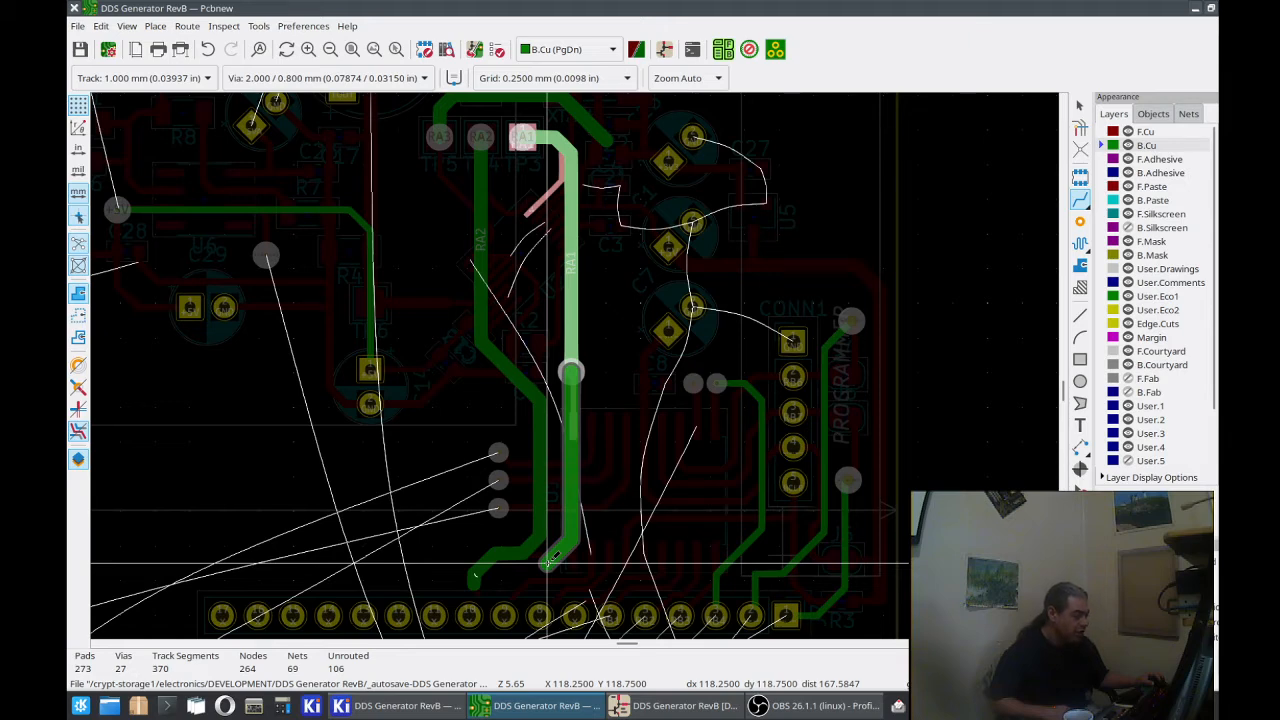
pyautogui.doubleClick(548, 562)
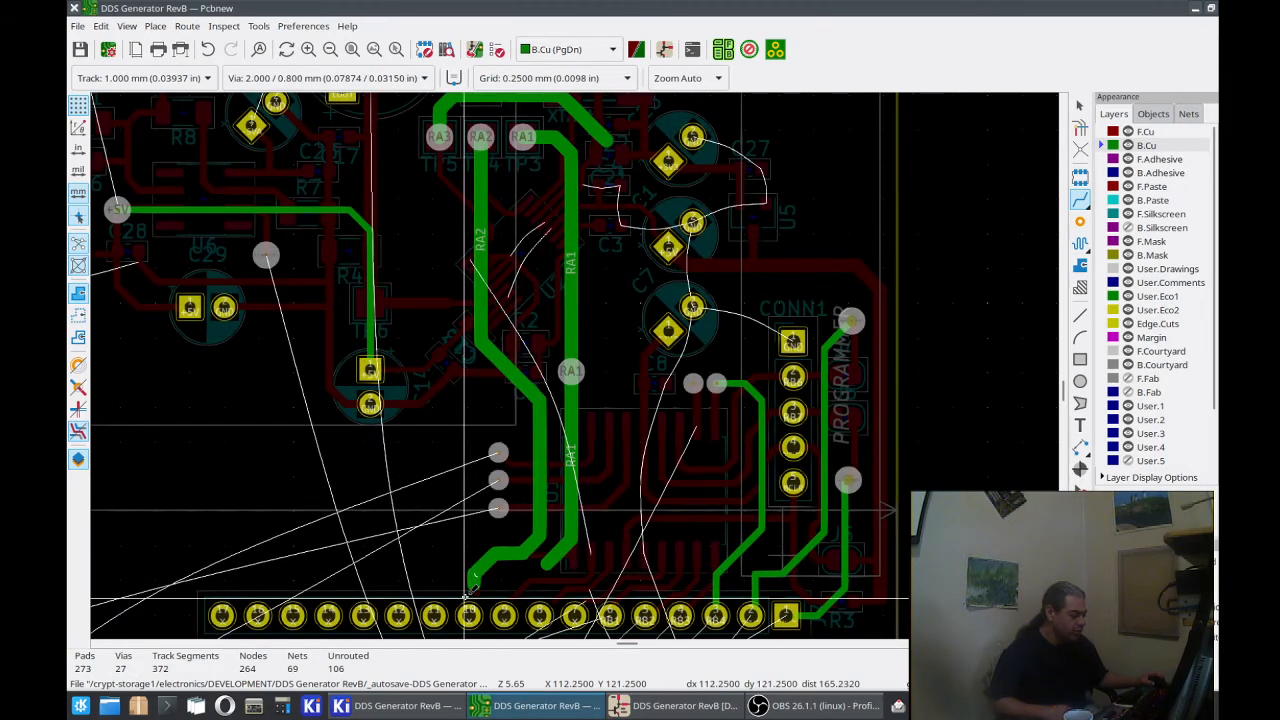
# Step: Try to draw a 1.000 mm B.Cu track from above J7 pad 11 back to the vertical RA2 track
pyautogui.scroll(2, 466, 597)
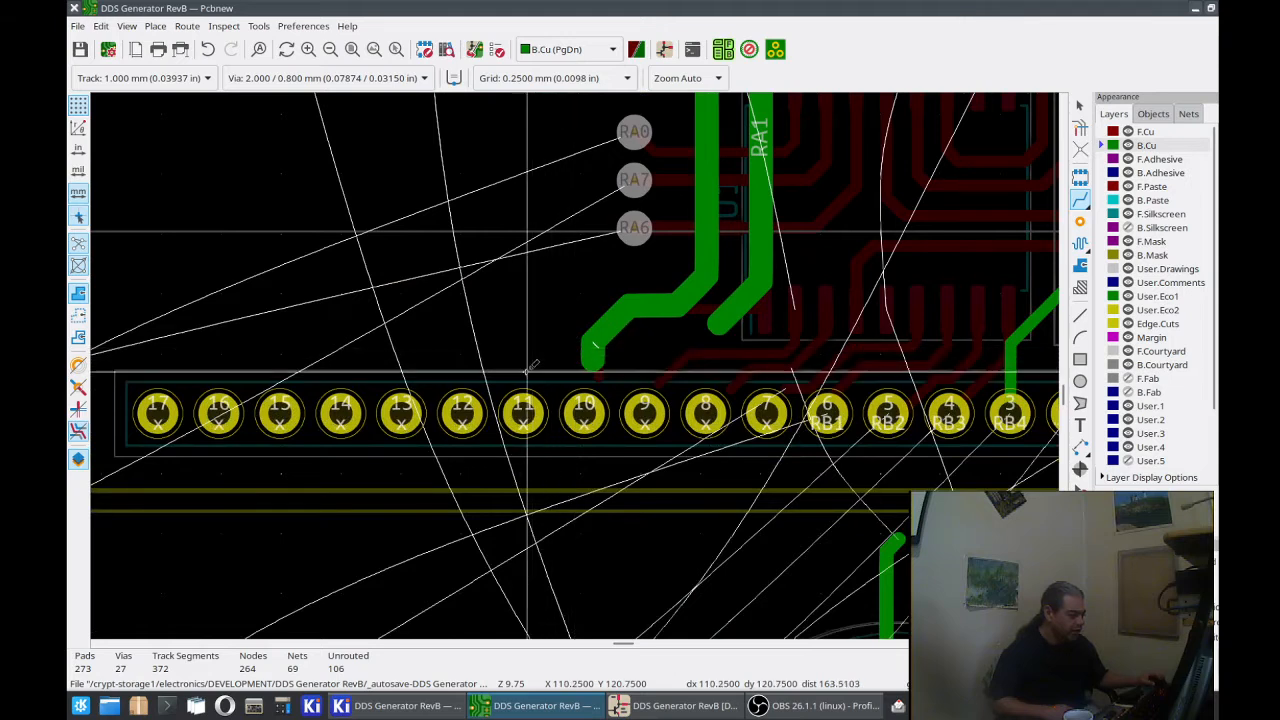
pyautogui.click(527, 368)
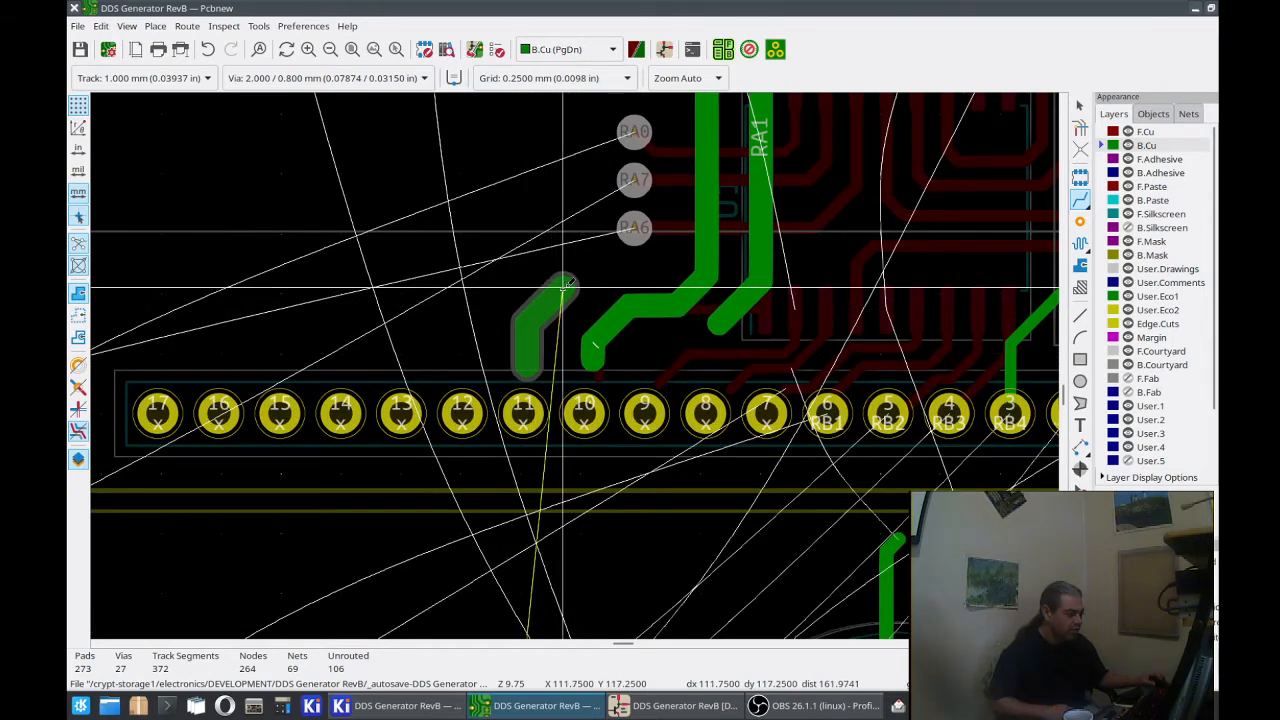
pyautogui.doubleClick(689, 272)
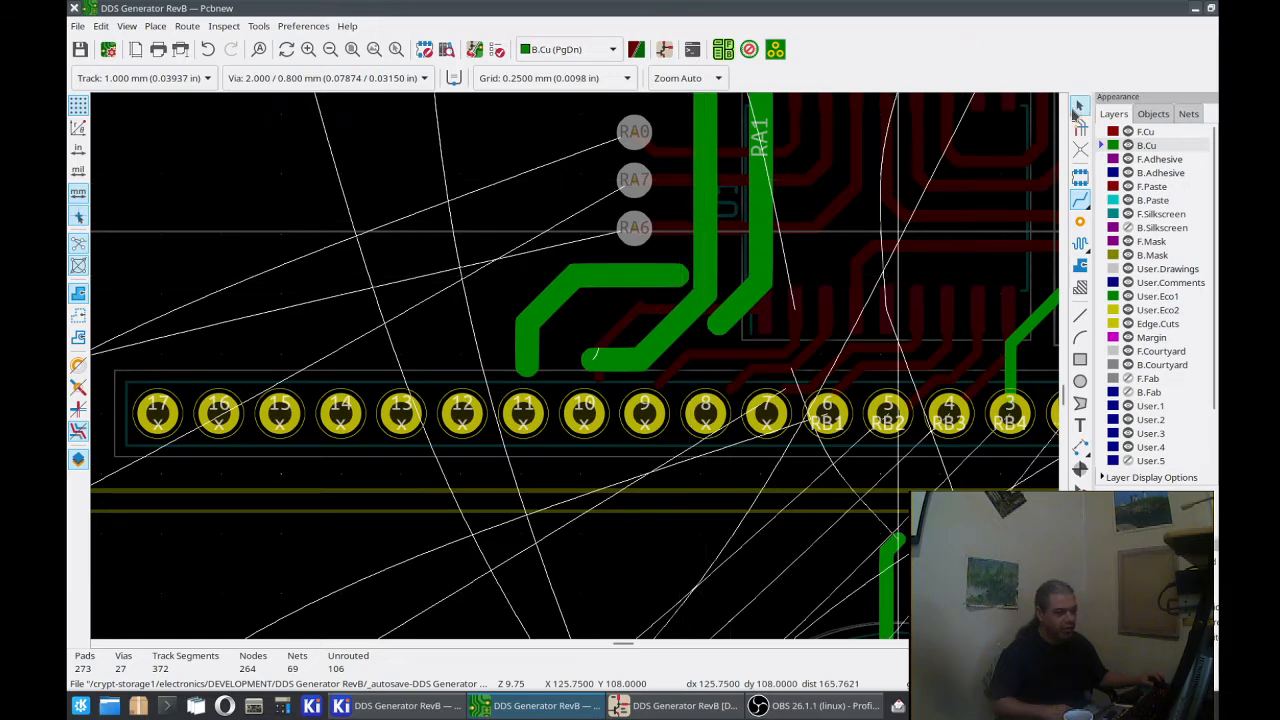
# Step: Delete the three segments of the stray B.Cu track above J7 pad 11
pyautogui.click(1078, 106)
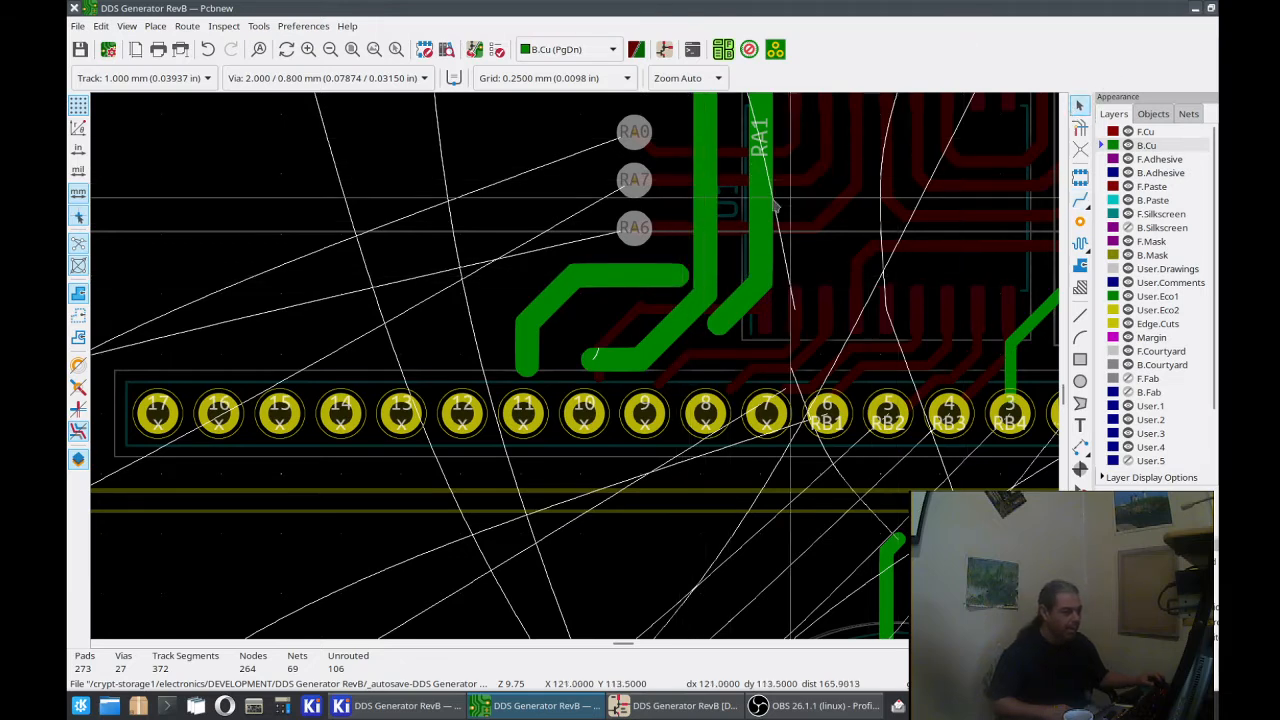
pyautogui.click(672, 278)
pyautogui.press('Delete')
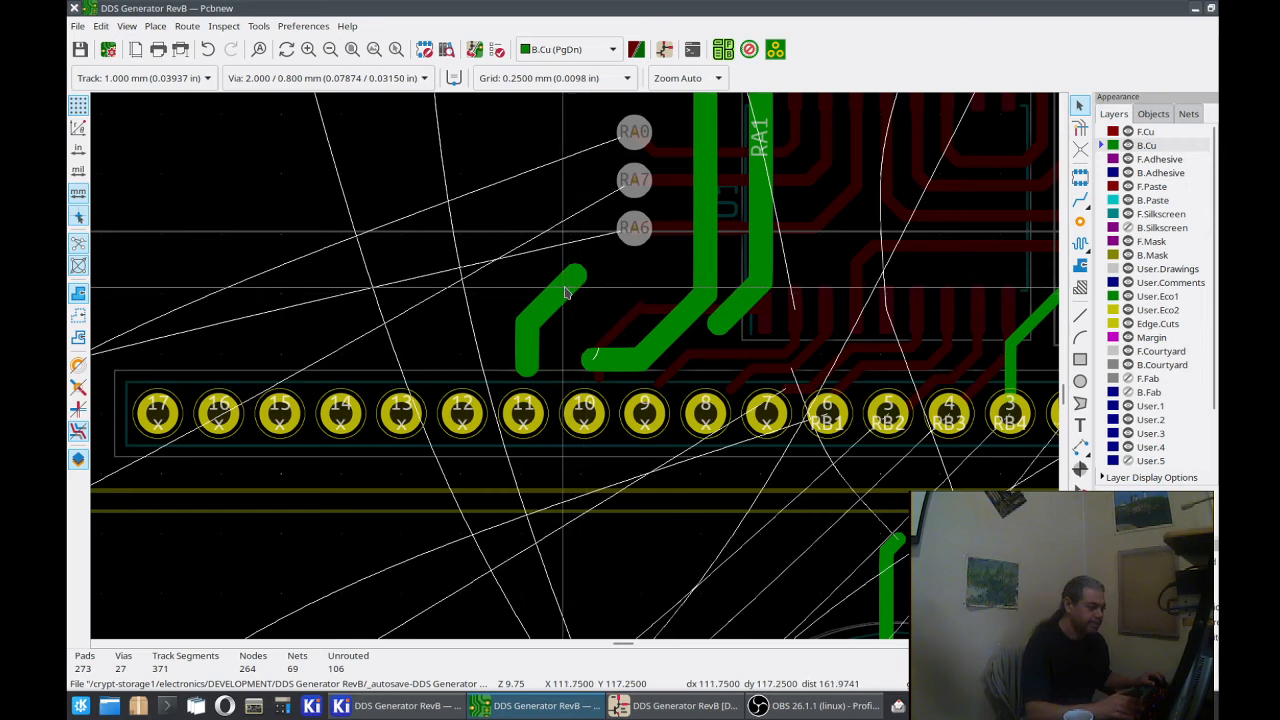
pyautogui.click(552, 295)
pyautogui.press('Delete')
pyautogui.click(528, 330)
pyautogui.press('Delete')
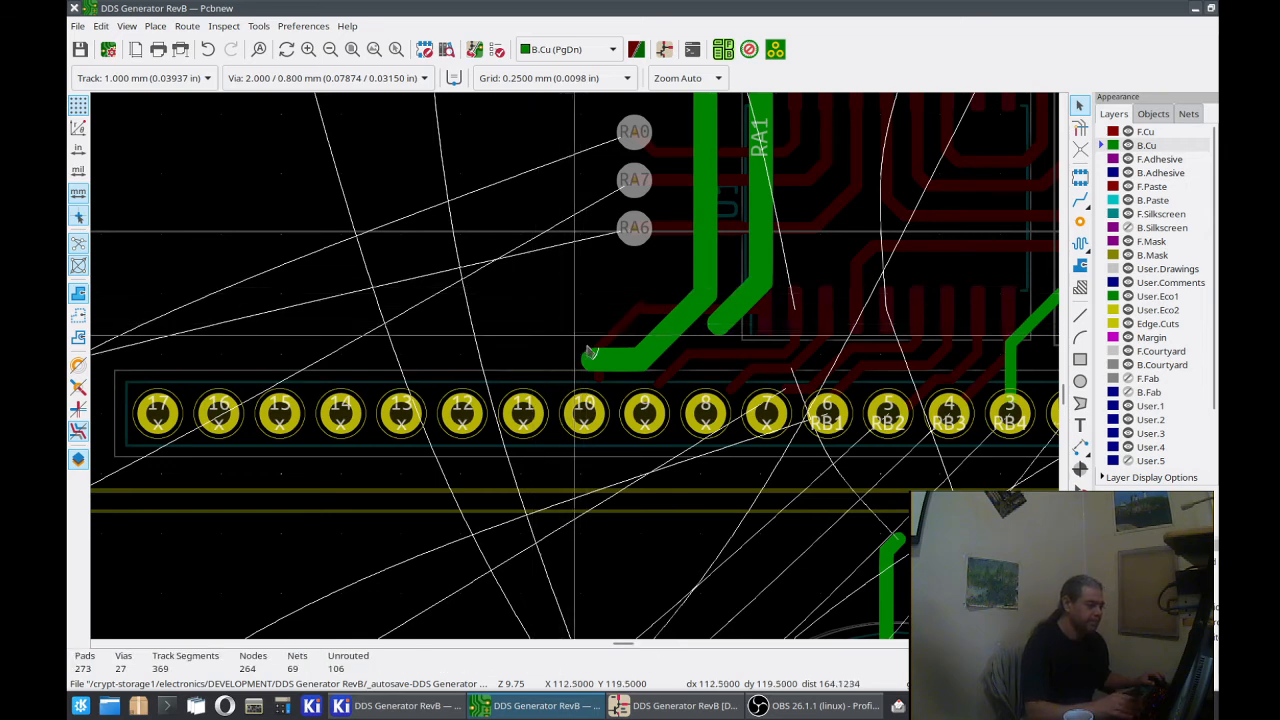
# Step: Delete RA2's horizontal and diagonal end segments above J7 pads 9 and 10, plus RA1's diagonal end segment
pyautogui.click(614, 362)
pyautogui.press('Delete')
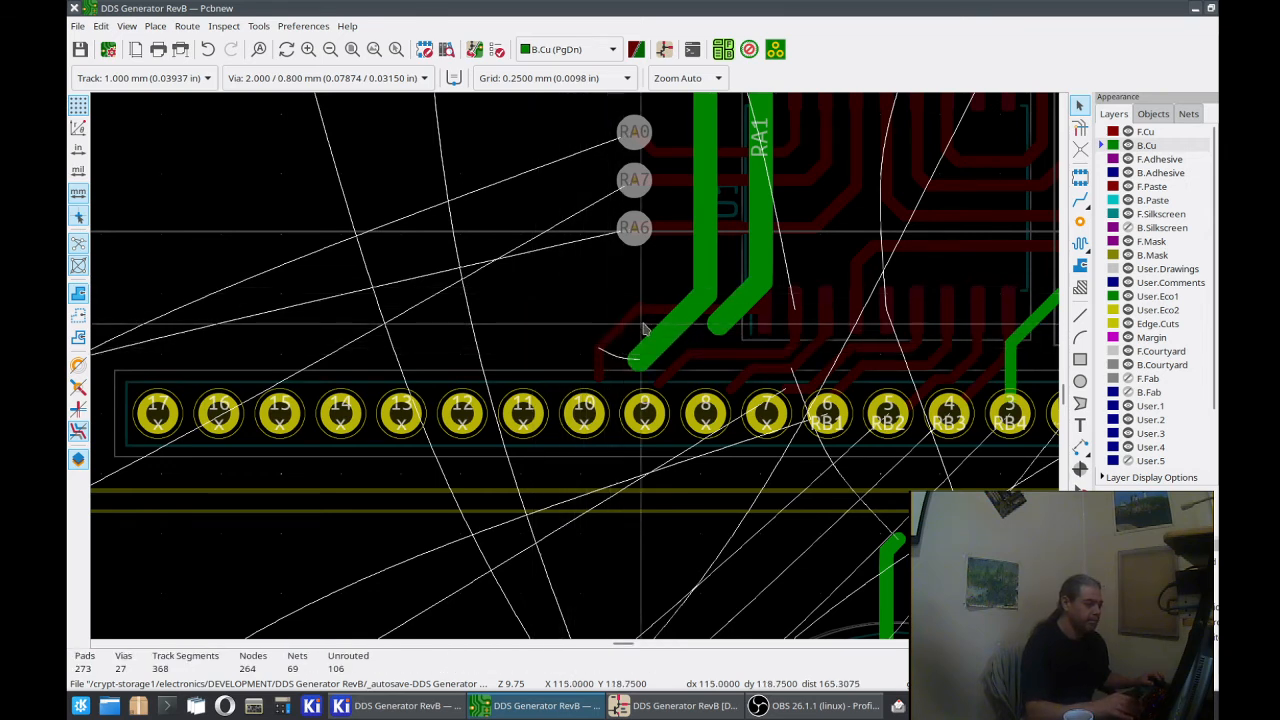
pyautogui.click(660, 340)
pyautogui.press('Delete')
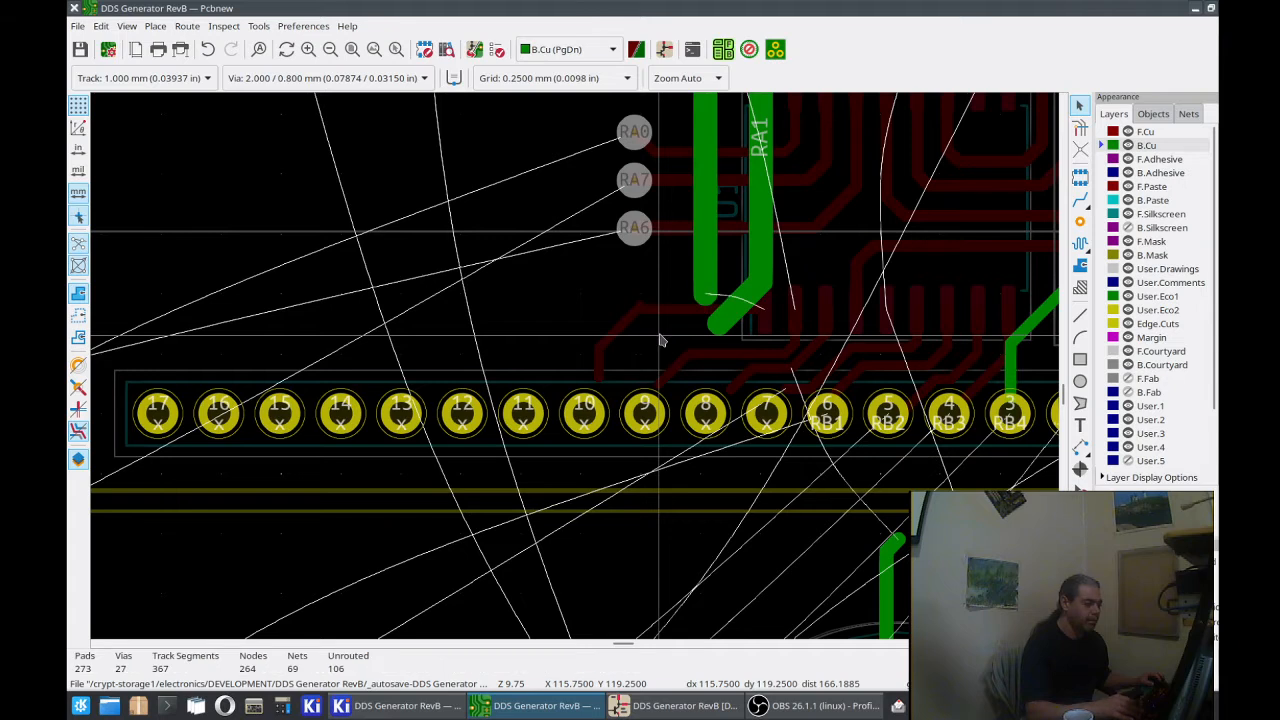
pyautogui.click(706, 291)
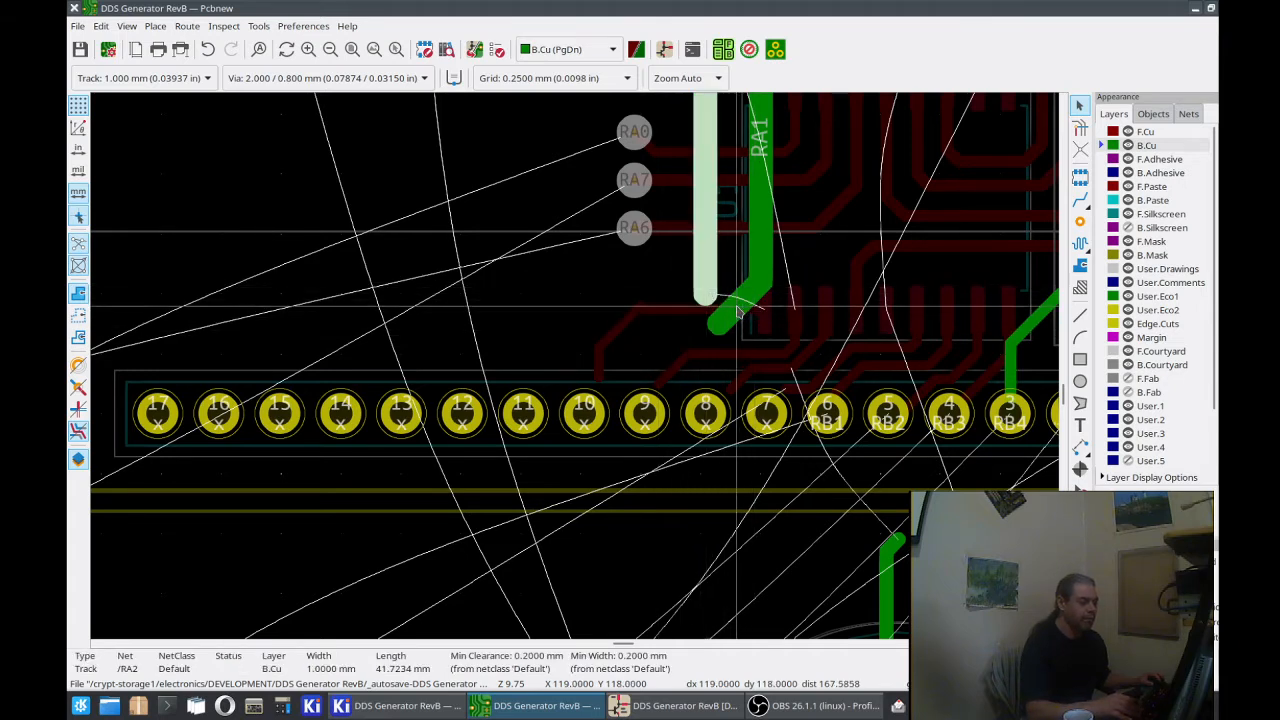
pyautogui.click(738, 308)
pyautogui.press('Delete')
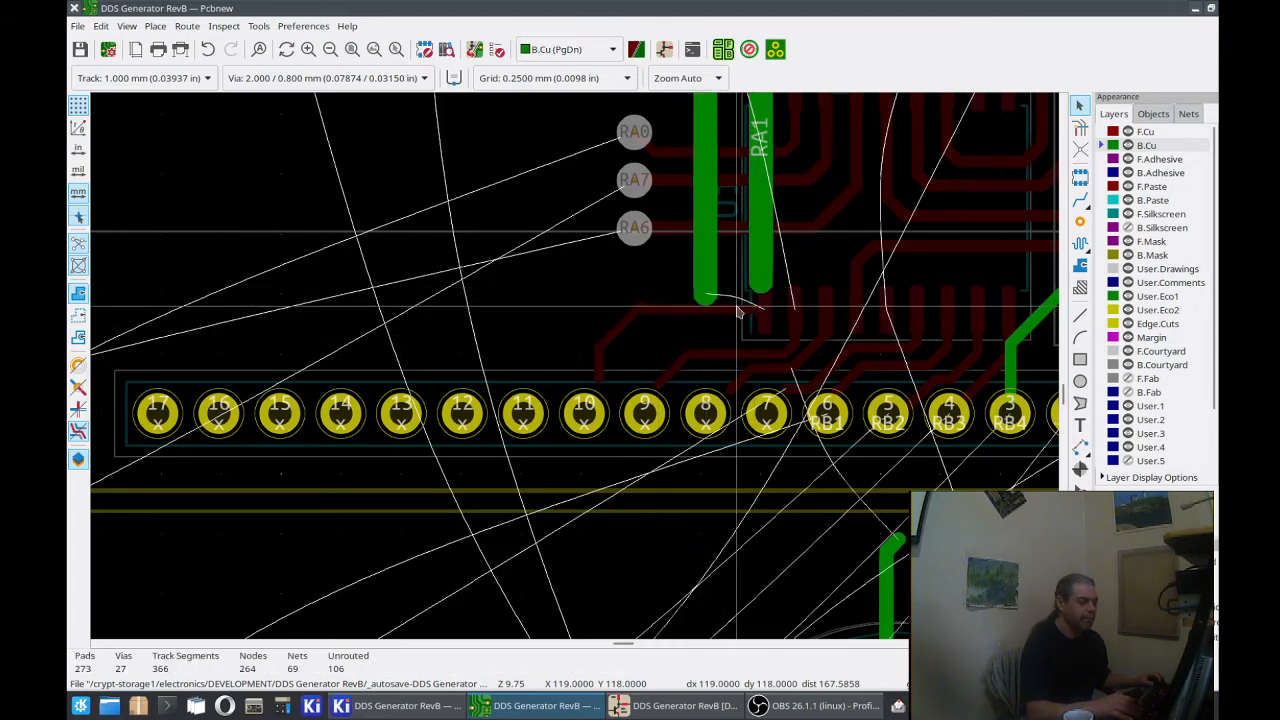
# Step: Route RA2 from its vertical end to above J7 pad 11, and draw a second B.Cu track from above pad 10 to below RA1
pyautogui.click(1080, 200)
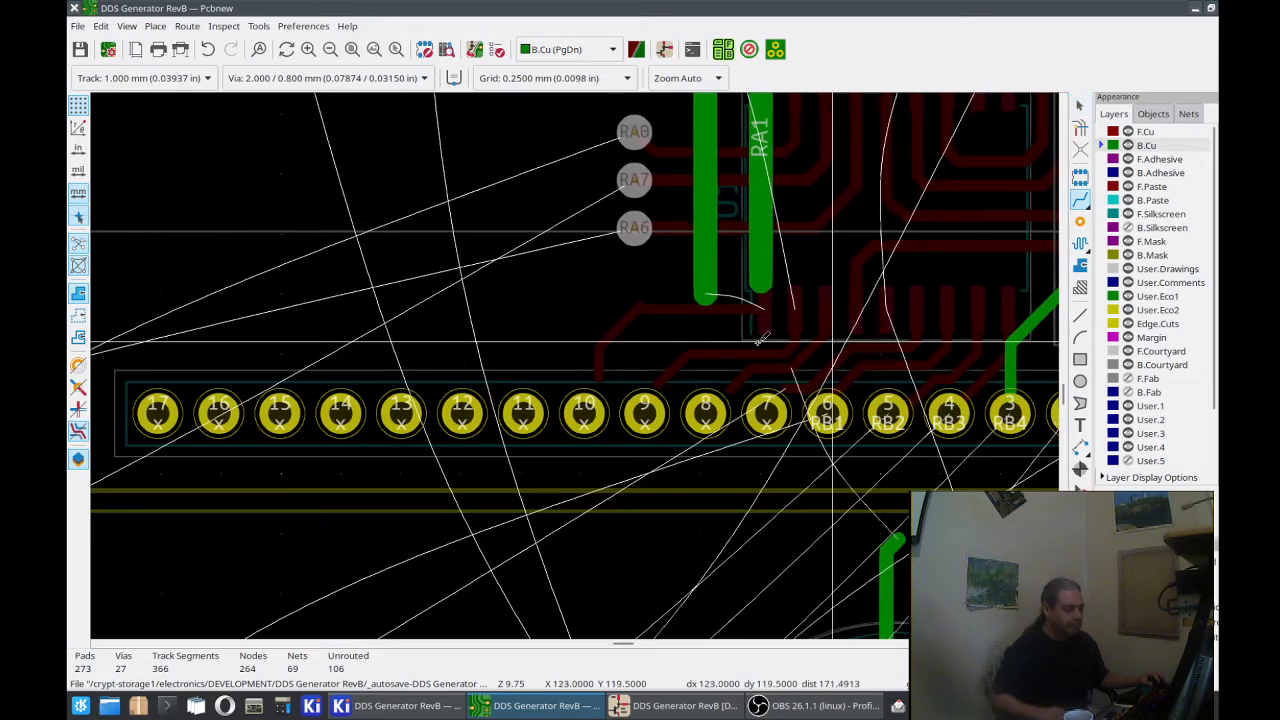
pyautogui.click(706, 293)
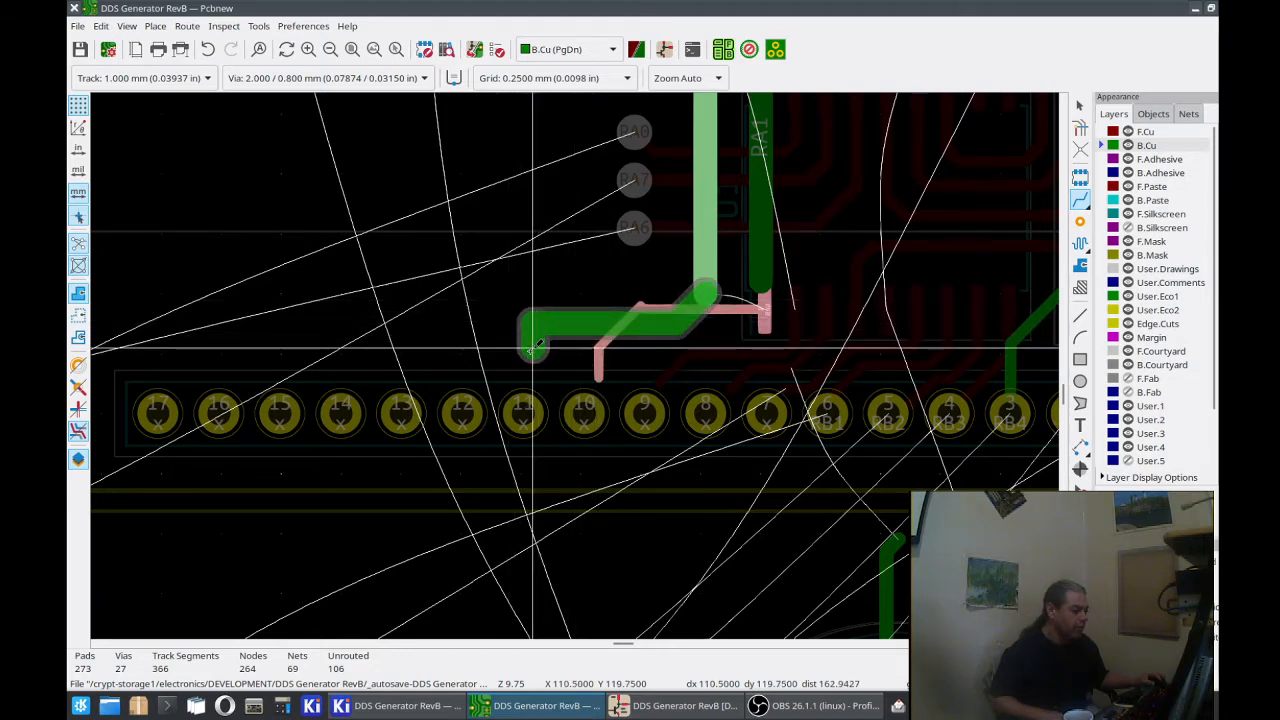
pyautogui.doubleClick(528, 363)
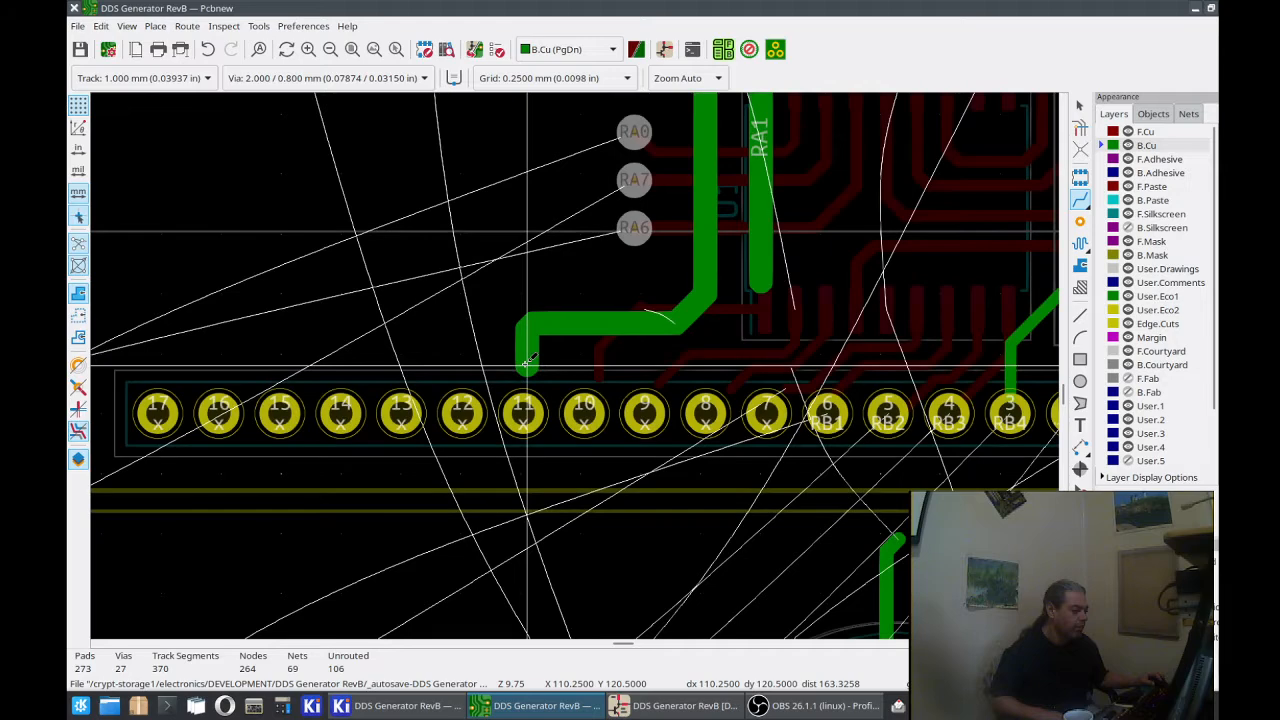
pyautogui.click(587, 371)
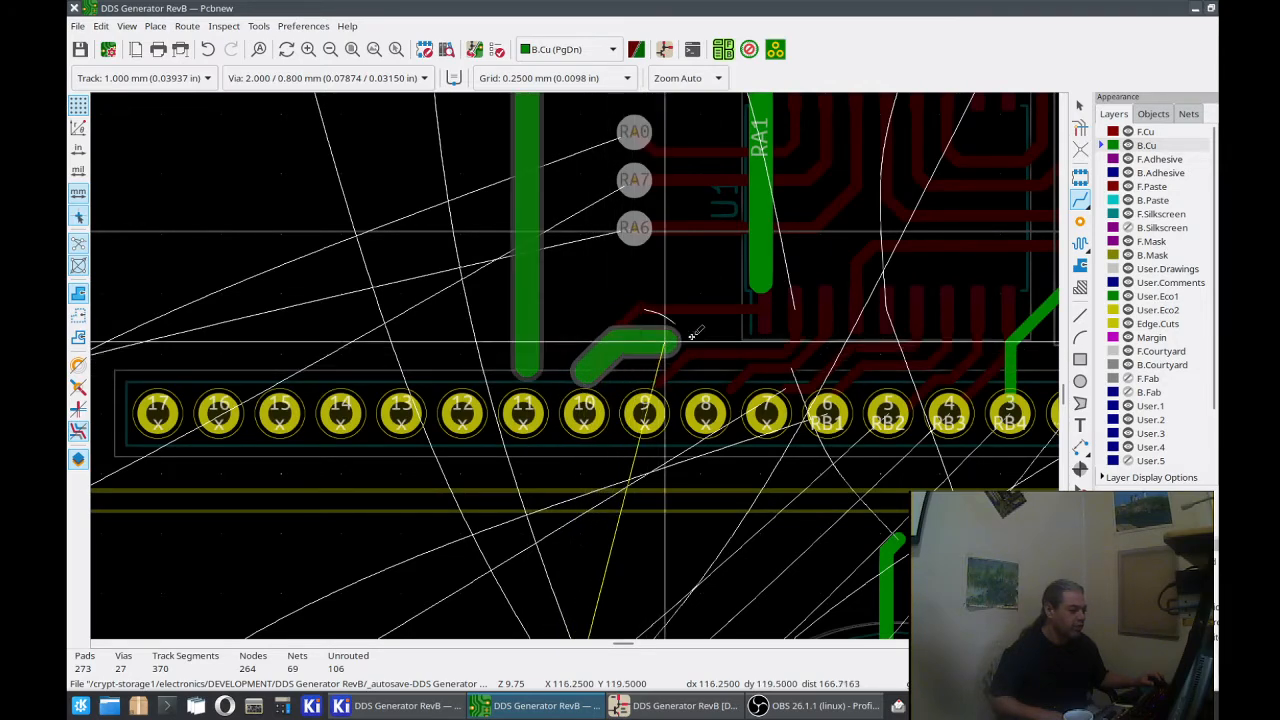
pyautogui.click(760, 320)
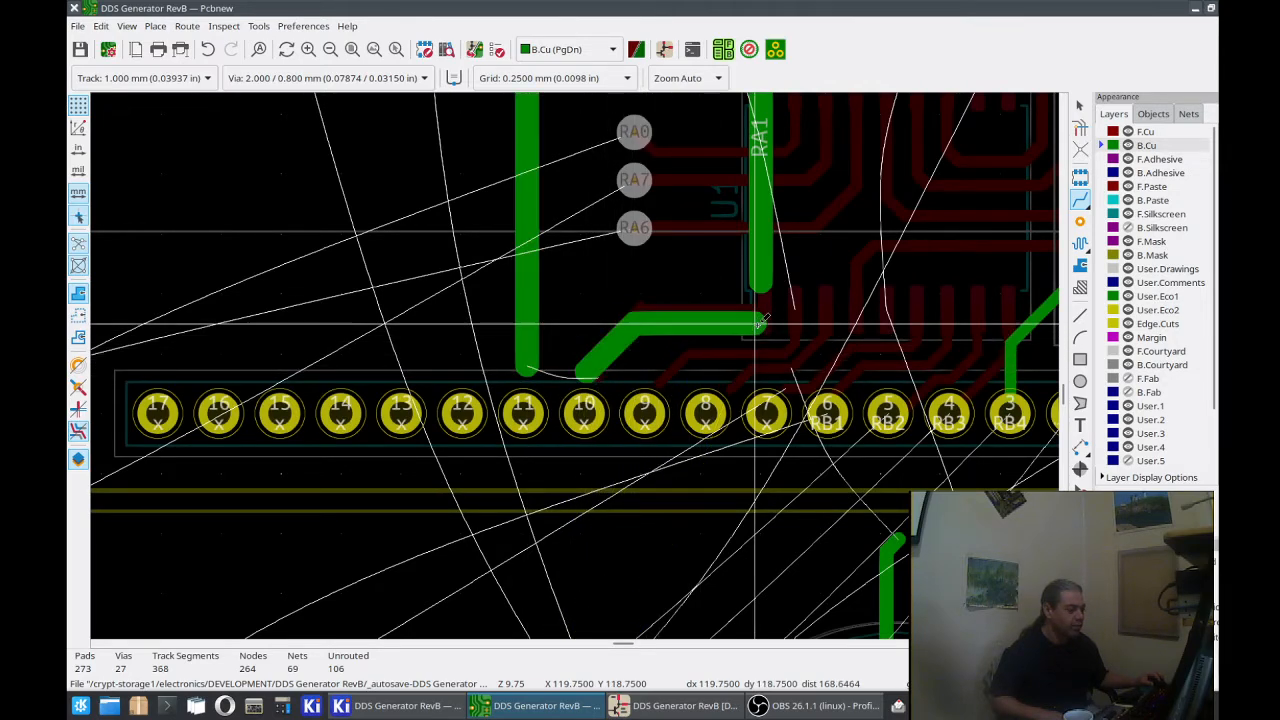
# Step: Try to reroute RA2 from its end above J7 pad 11 back up to its pad beside RA1's upper pad
pyautogui.click(549, 348)
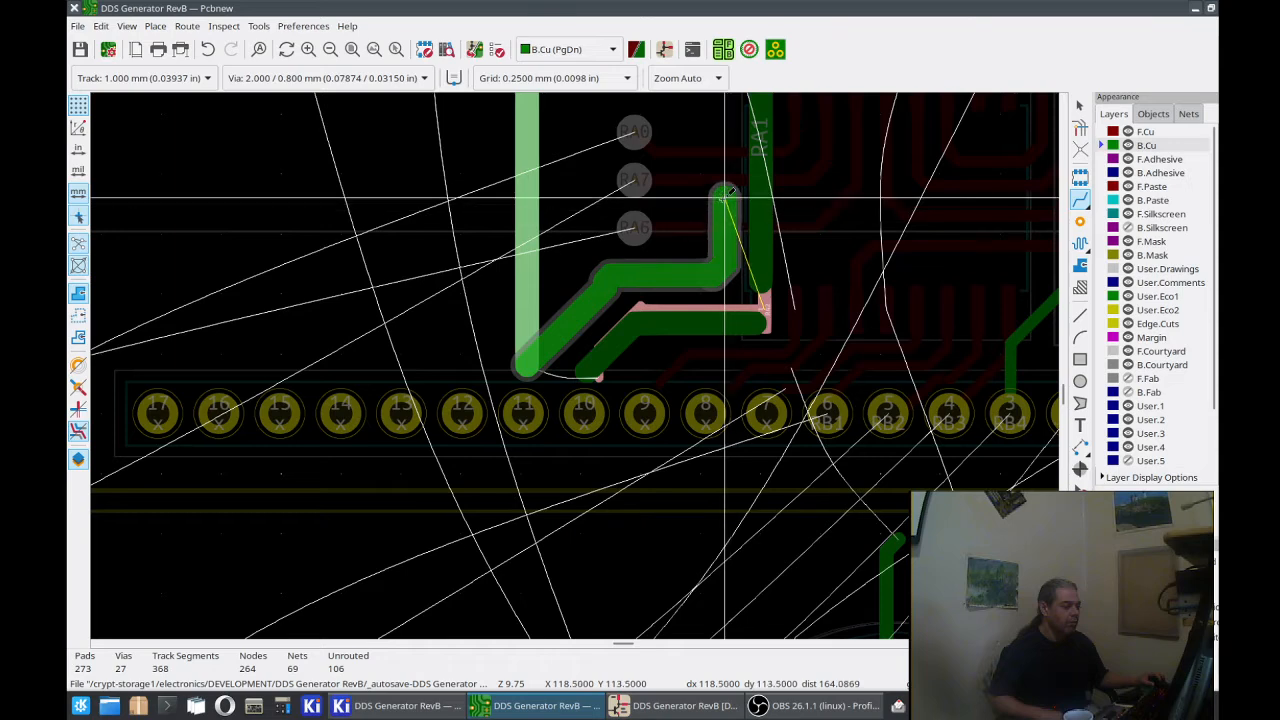
pyautogui.scroll(-5, 718, 177)
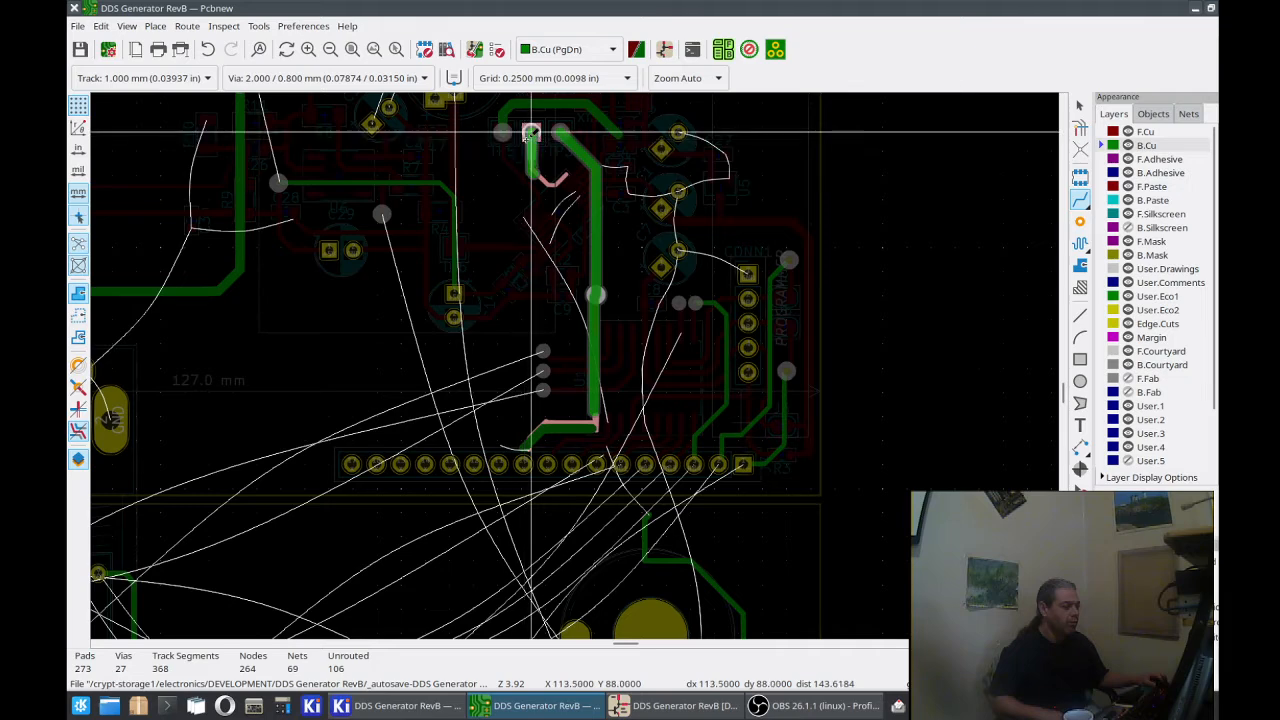
pyautogui.press('Escape')
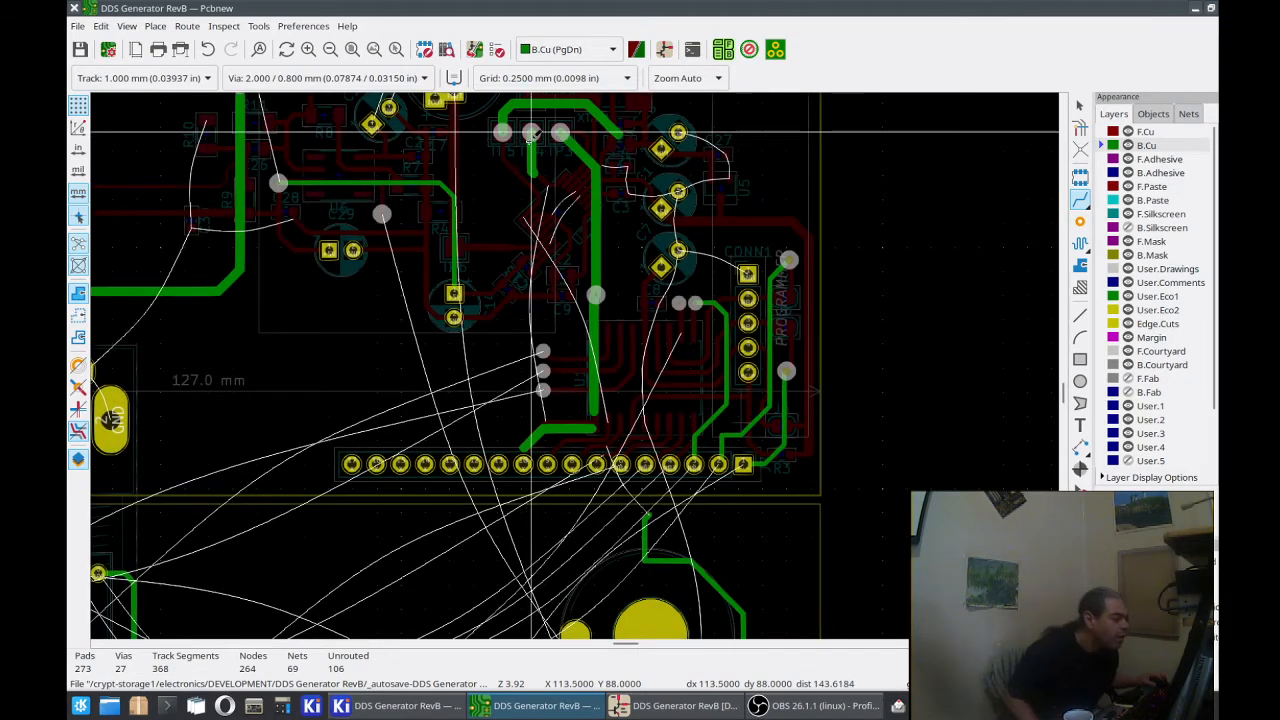
# Step: Route RA2 on B.Cu with a 1.000 mm track from its upper pad down between the RA6 via and RA1 to above J7 pad 11
pyautogui.click(531, 132)
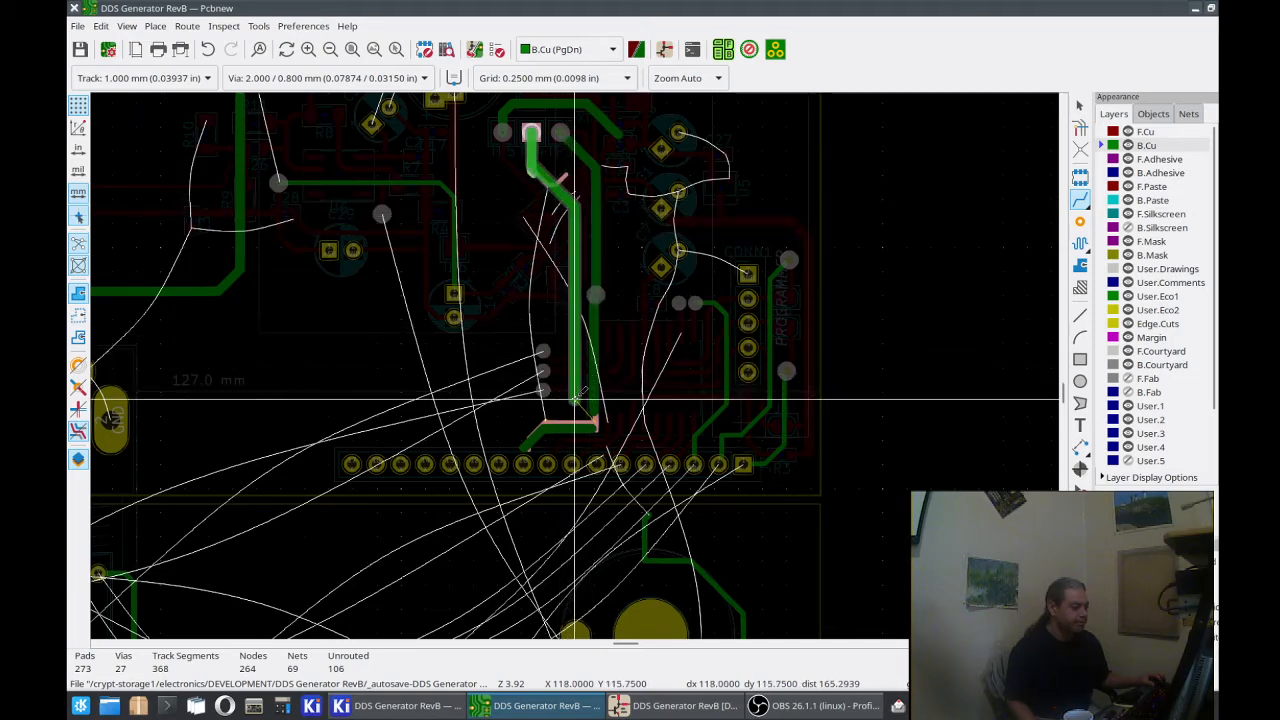
pyautogui.scroll(5, 575, 397)
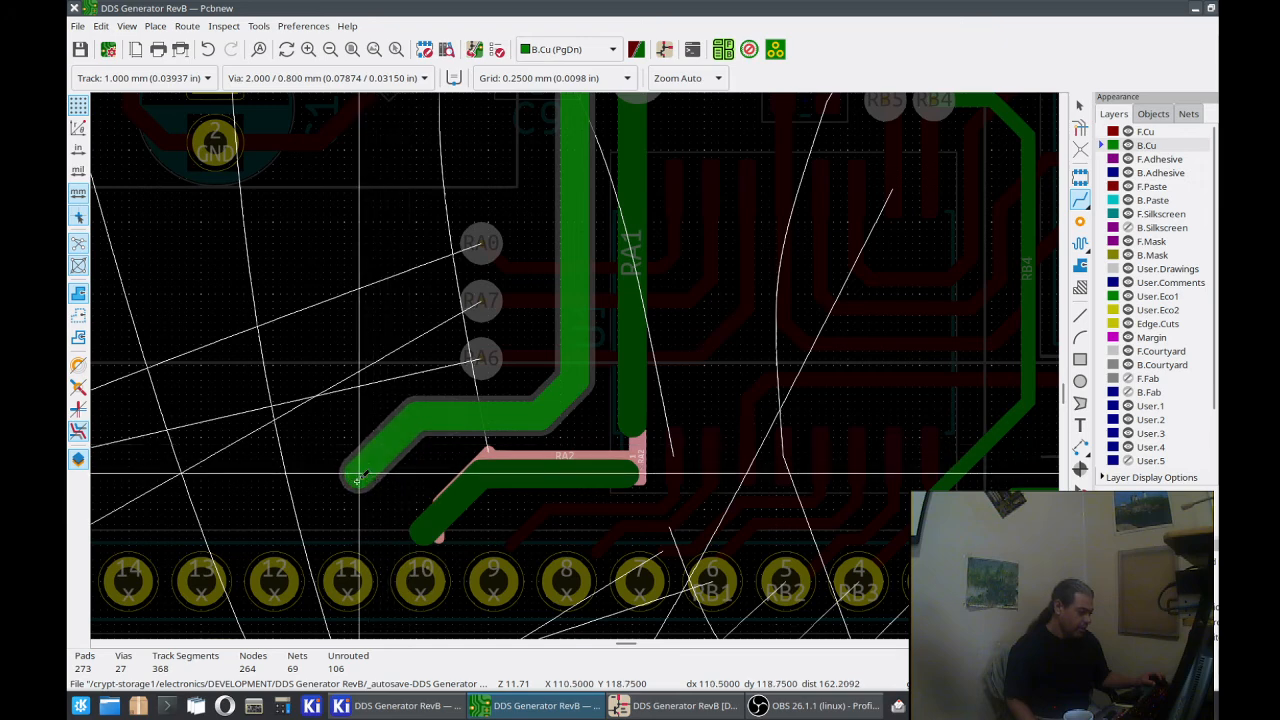
pyautogui.doubleClick(355, 524)
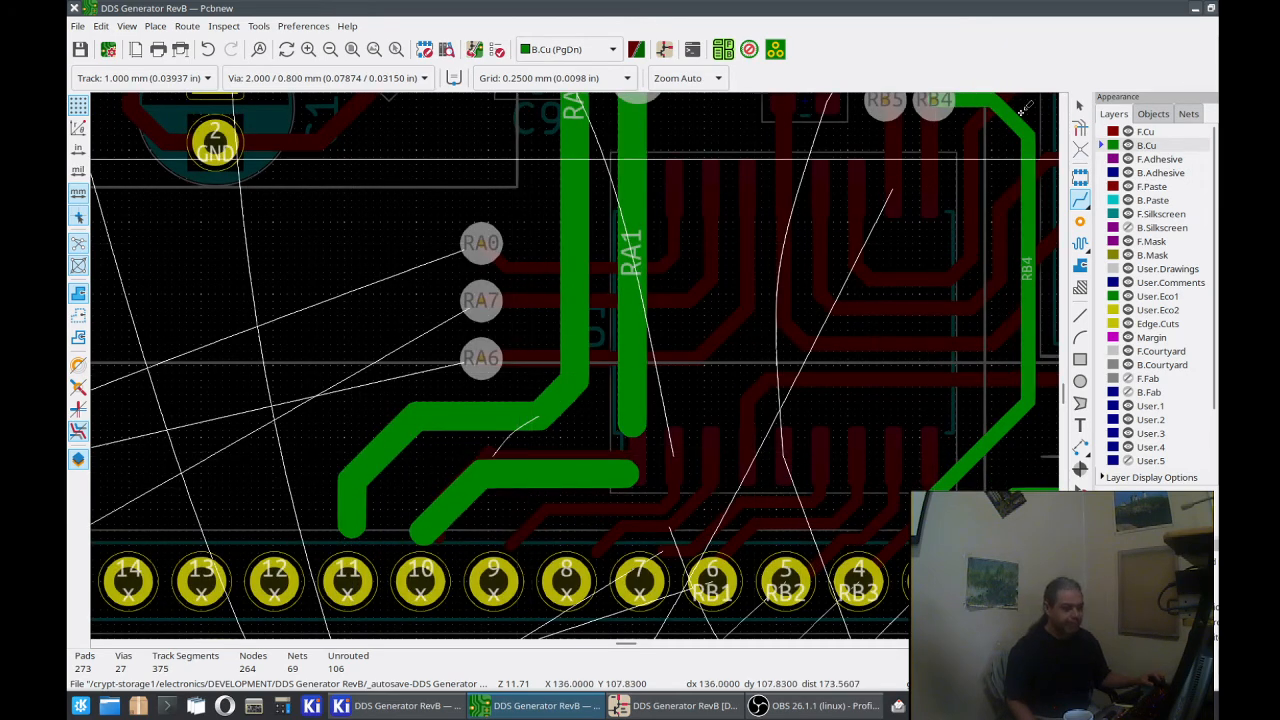
# Step: Delete the horizontal and diagonal segments of the unconnected B.Cu track above J7 pad 10
pyautogui.click(1080, 104)
pyautogui.click(600, 472)
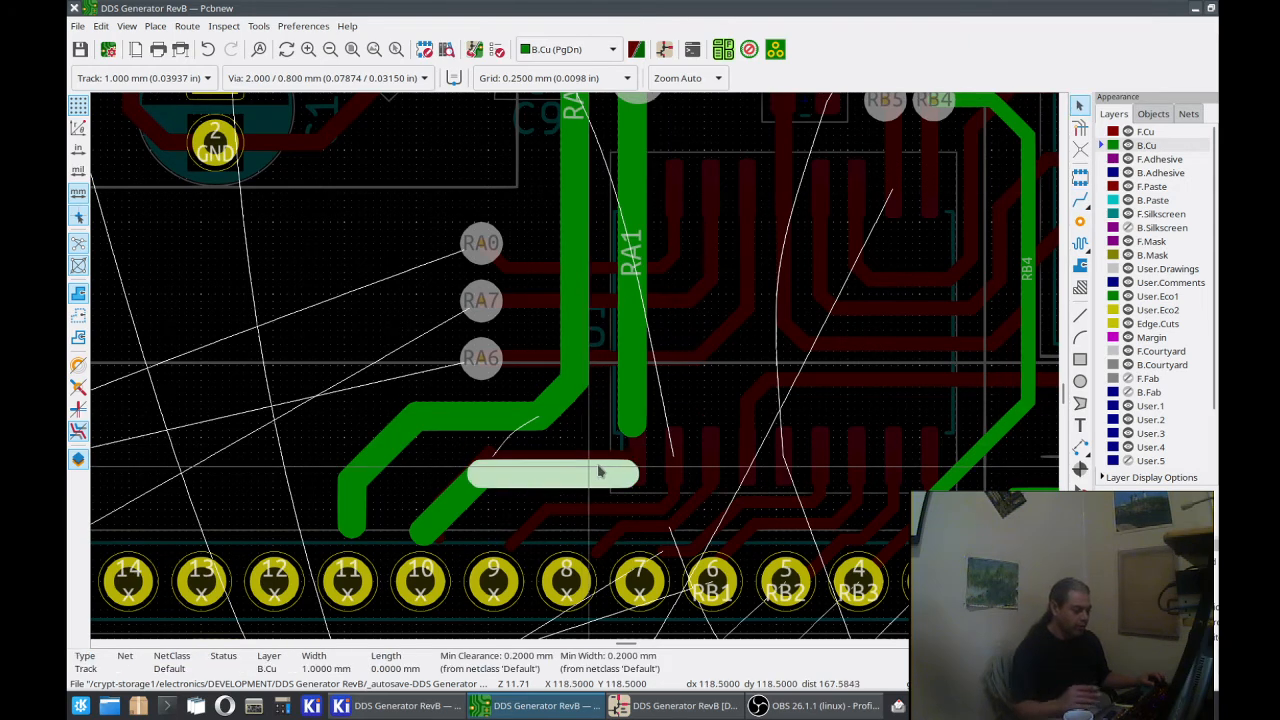
pyautogui.press('Delete')
pyautogui.click(487, 482)
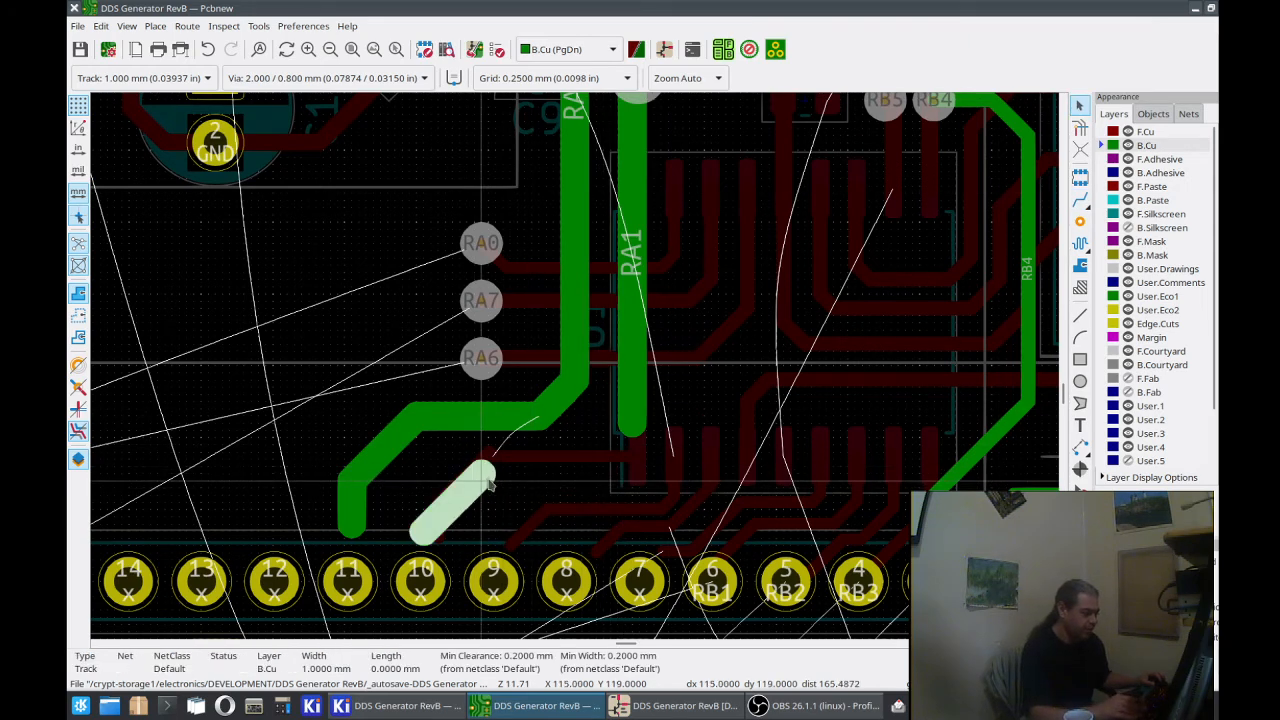
pyautogui.press('Delete')
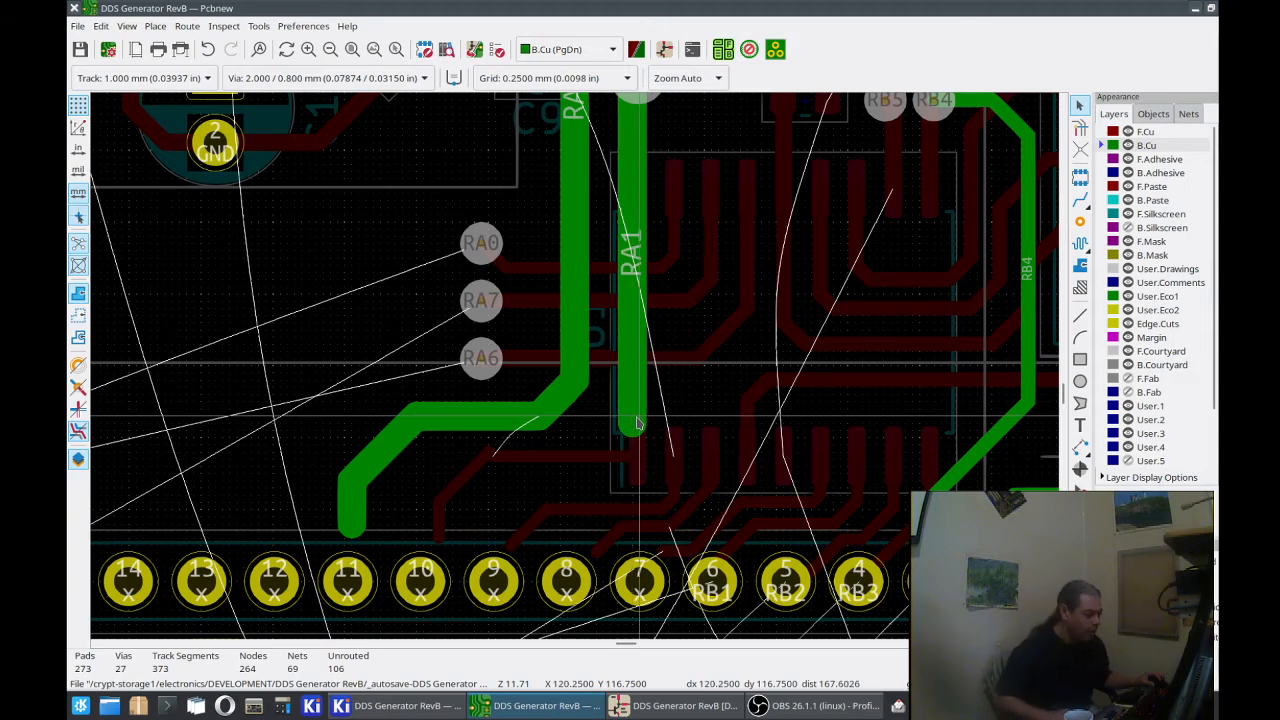
# Step: Continue RA1 on B.Cu with a 1.000 mm track from its lower end, running below RA2, to just above J7 pad 10
pyautogui.click(1080, 202)
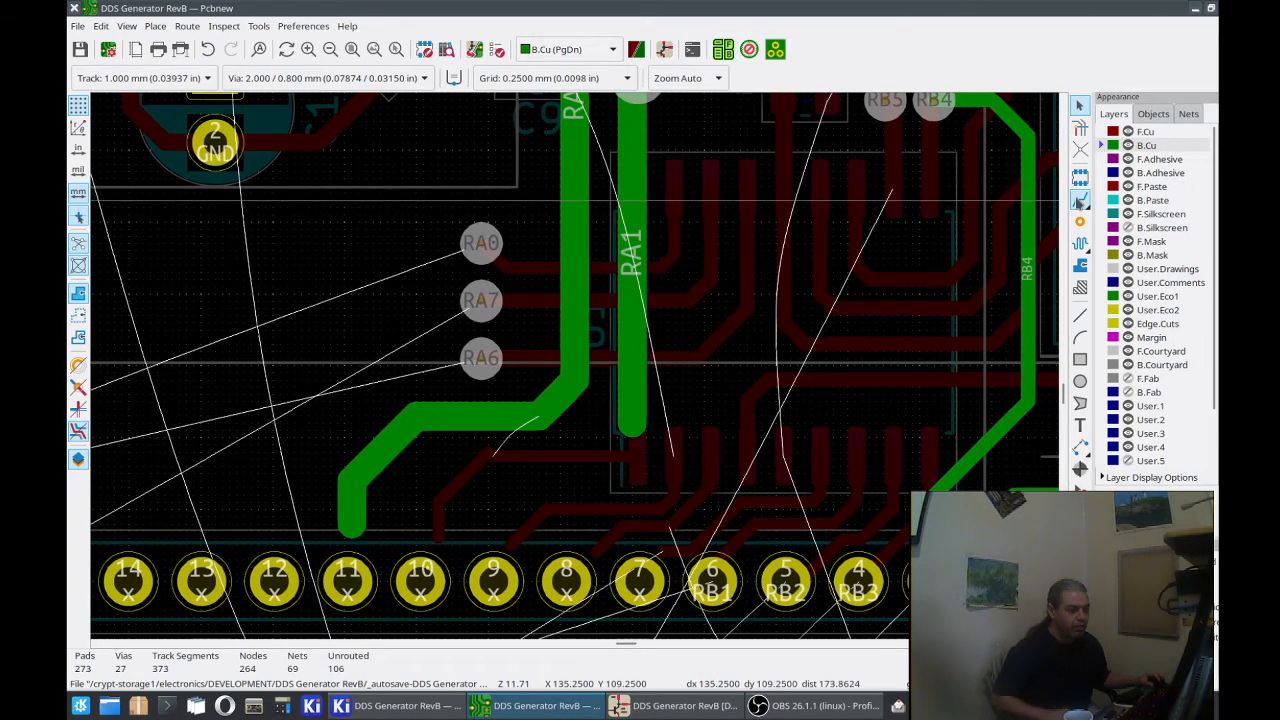
pyautogui.click(632, 428)
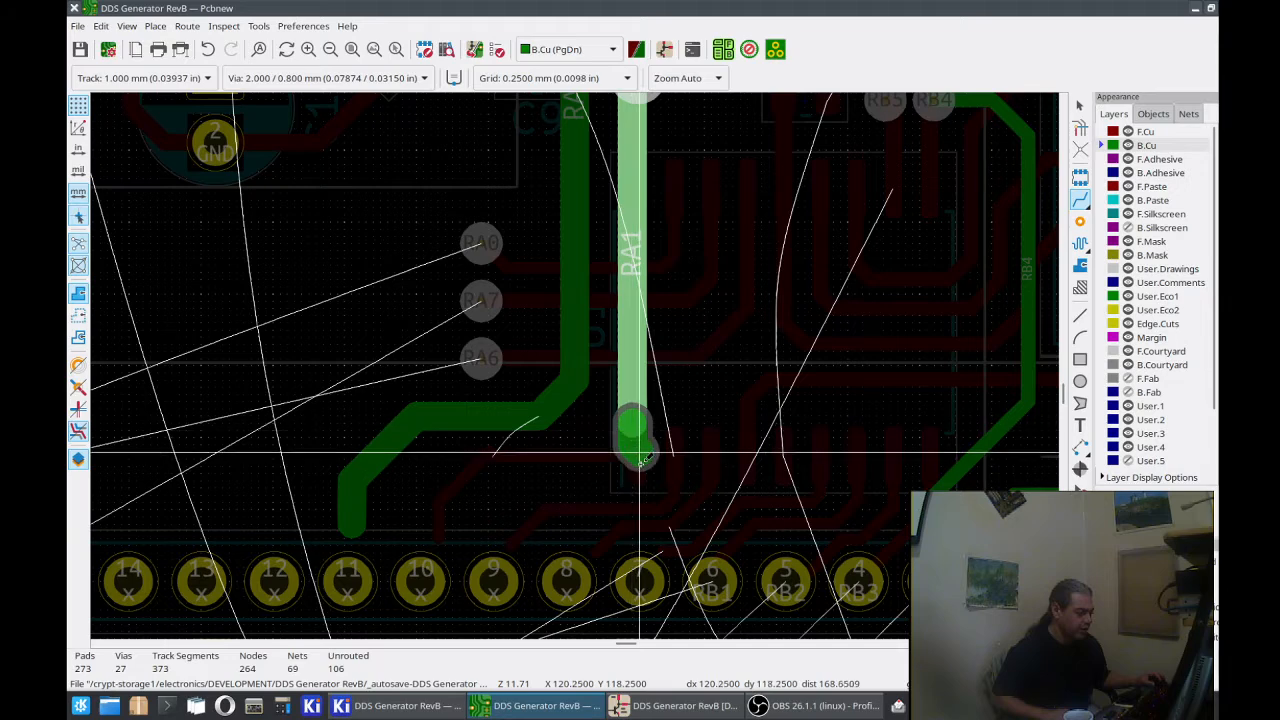
pyautogui.click(545, 463)
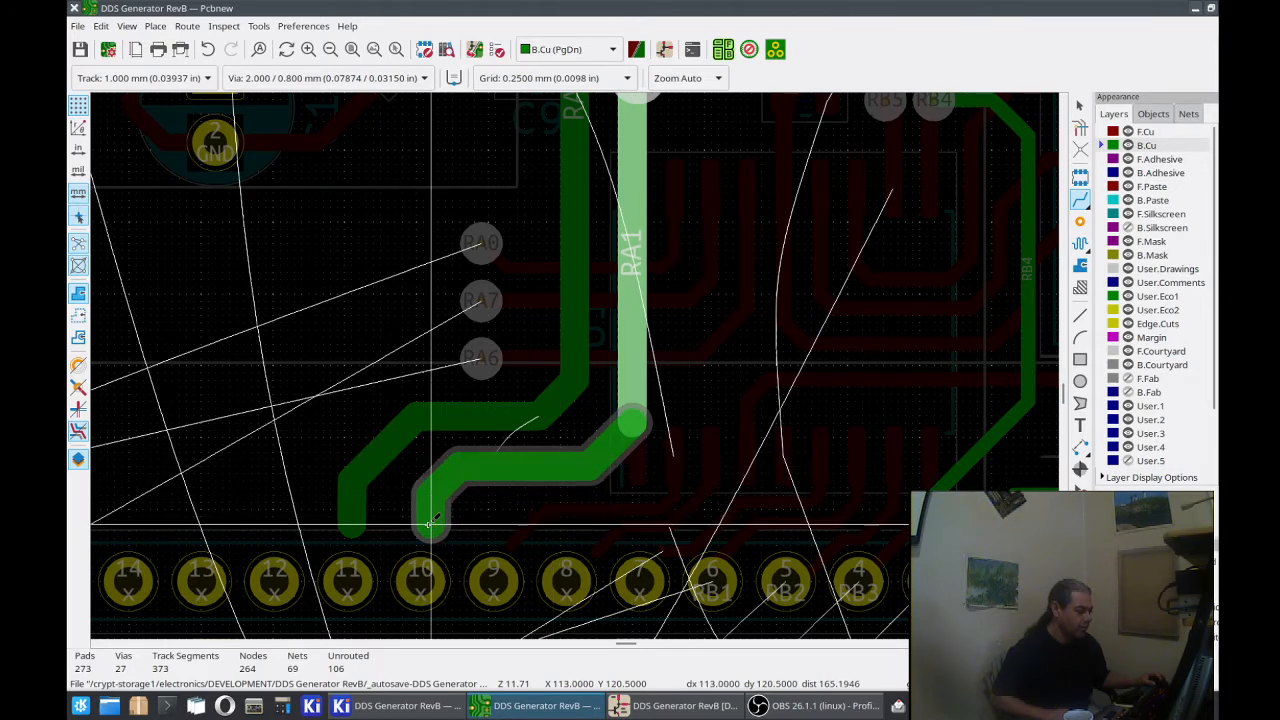
pyautogui.doubleClick(430, 522)
# Step: Route RA6 on B.Cu with a 1.000 mm track from its via, alongside RA2, down to just above J7 pad 12
pyautogui.press('pageup')
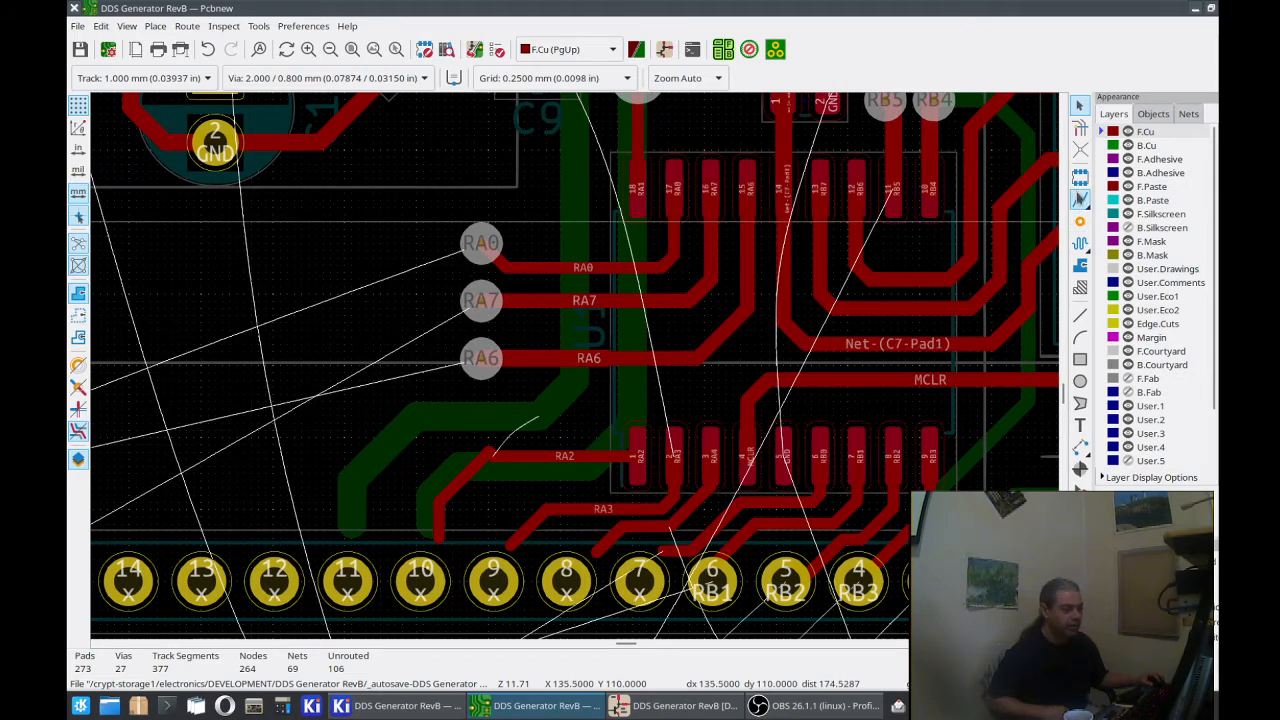
pyautogui.click(1082, 200)
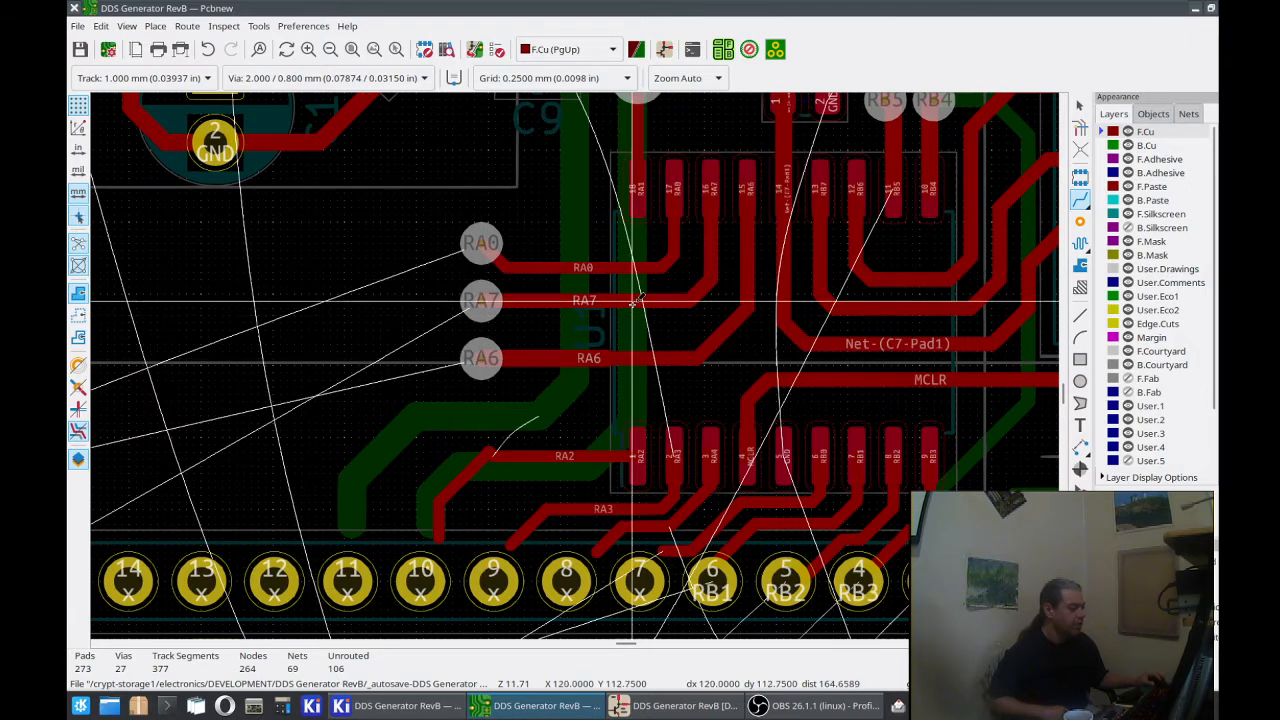
pyautogui.scroll(-1, 787, 278)
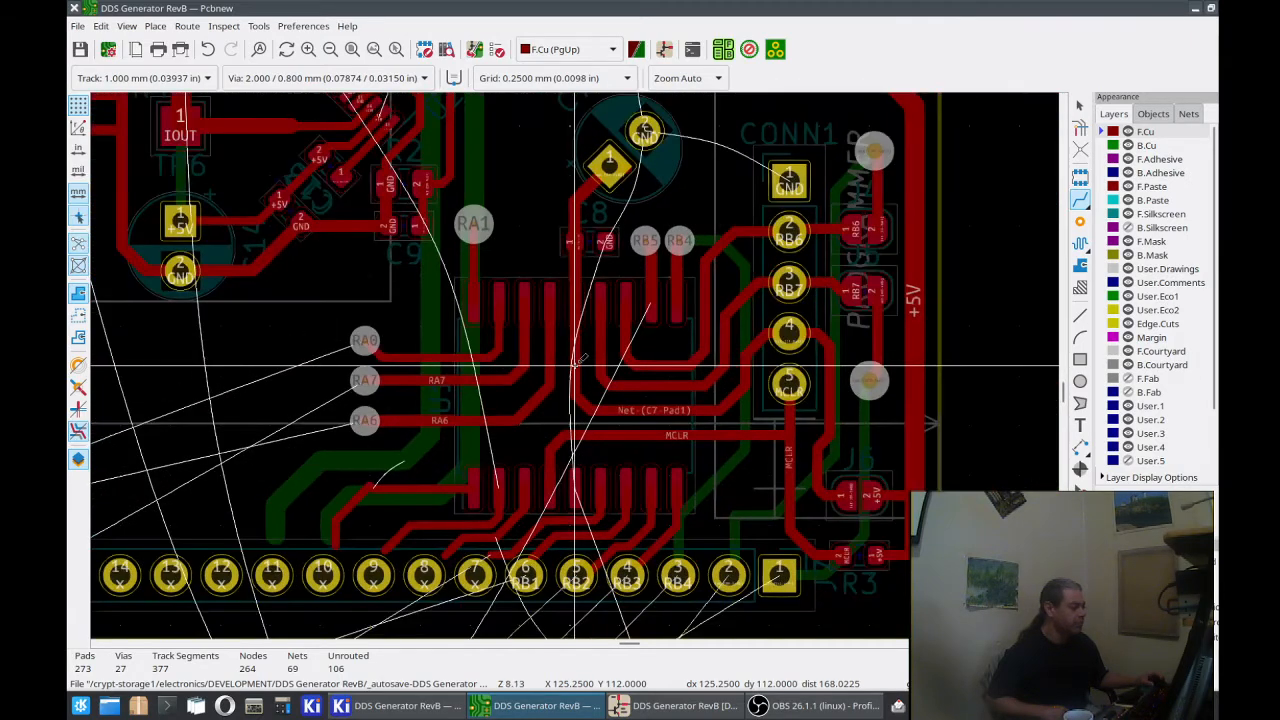
pyautogui.click(1080, 207)
pyautogui.press('pagedown')
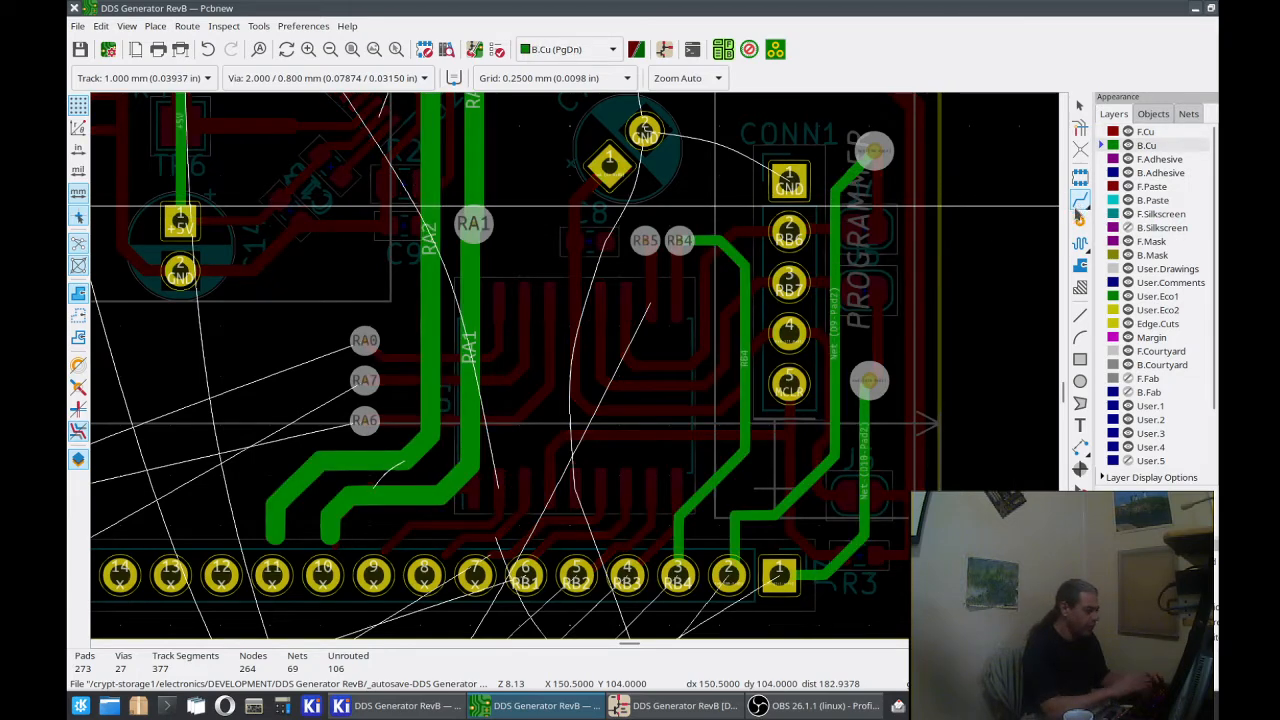
pyautogui.click(365, 418)
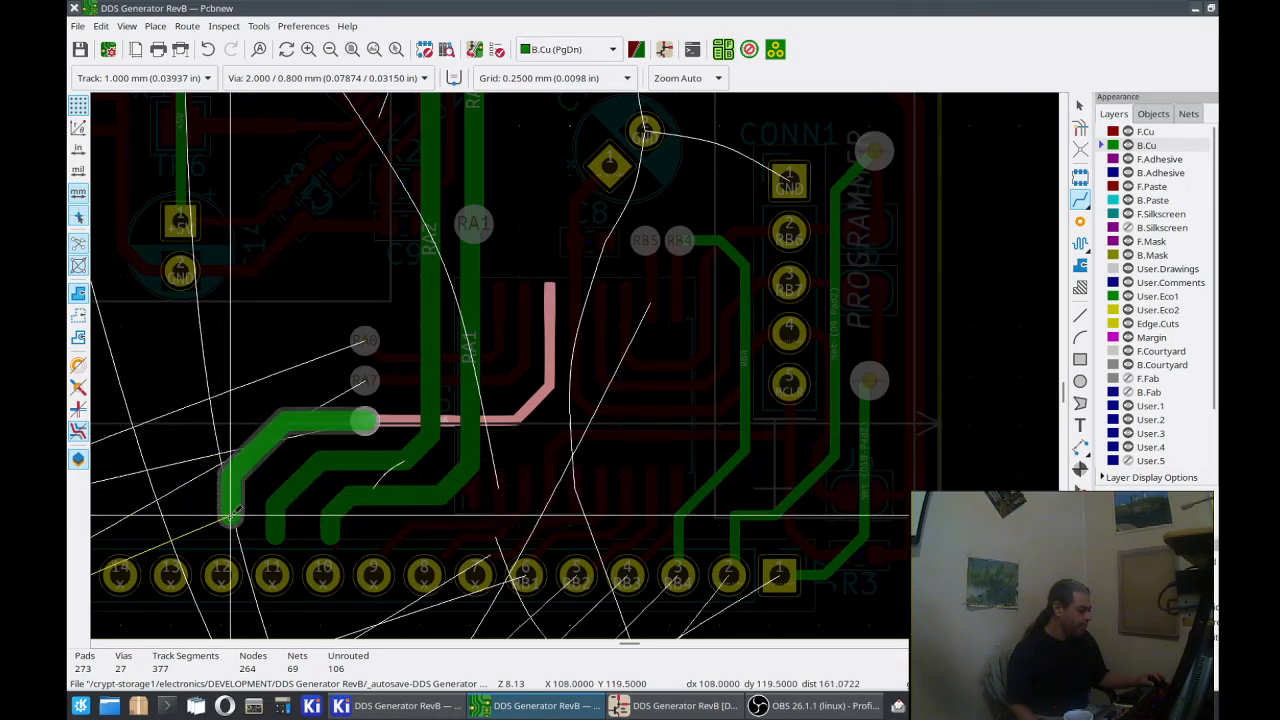
pyautogui.doubleClick(231, 514)
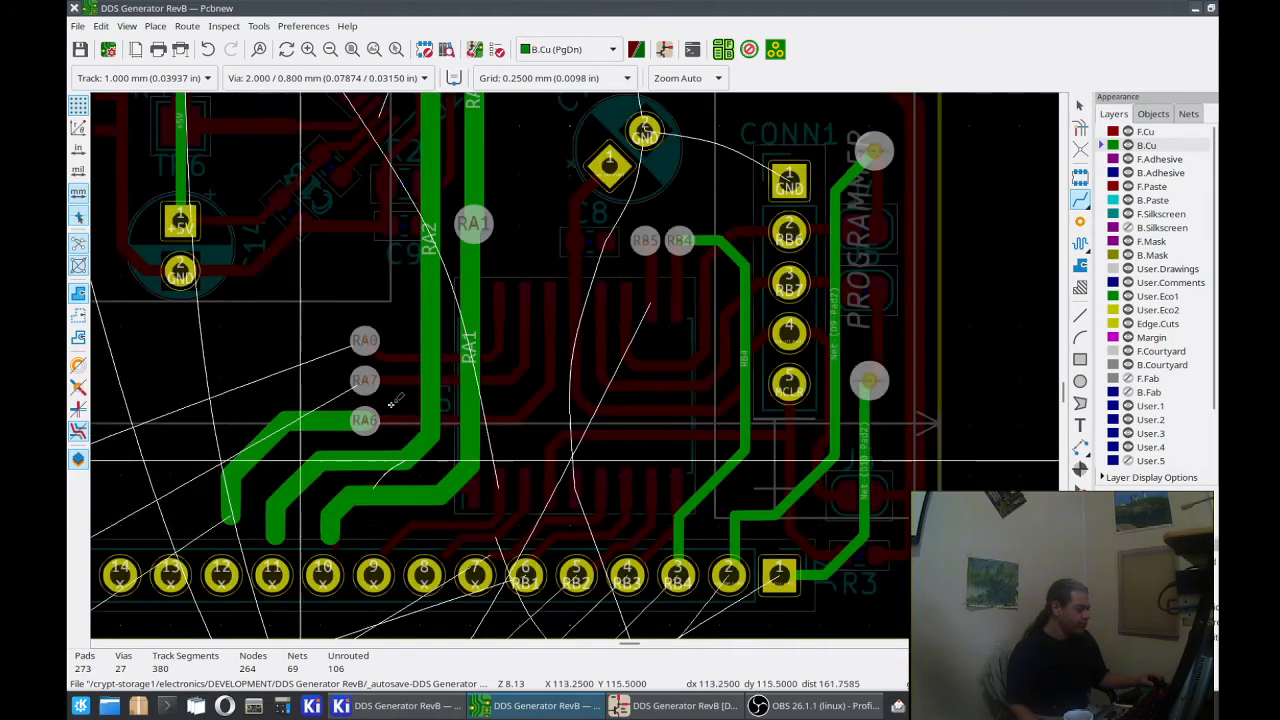
# Step: Route RA7 and RA0 on B.Cu from their vias, parallel to RA6, to just above J7 pads 13 and 14
pyautogui.click(365, 380)
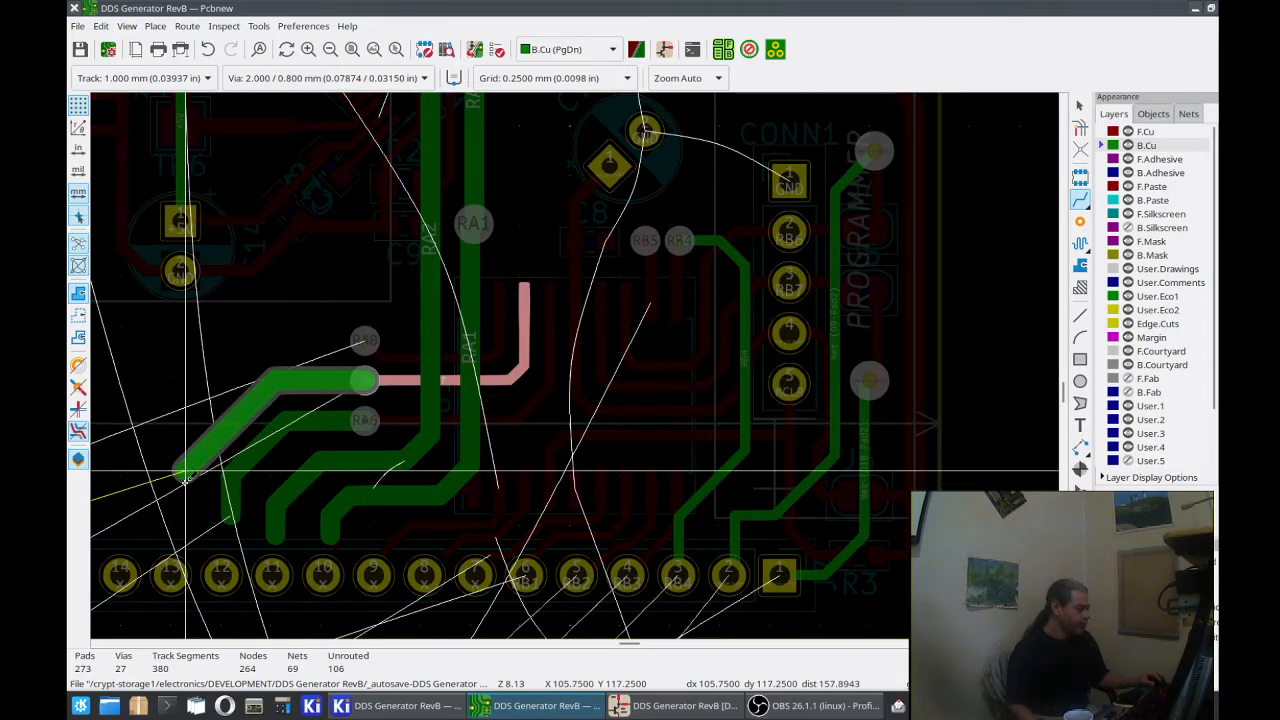
pyautogui.click(177, 528)
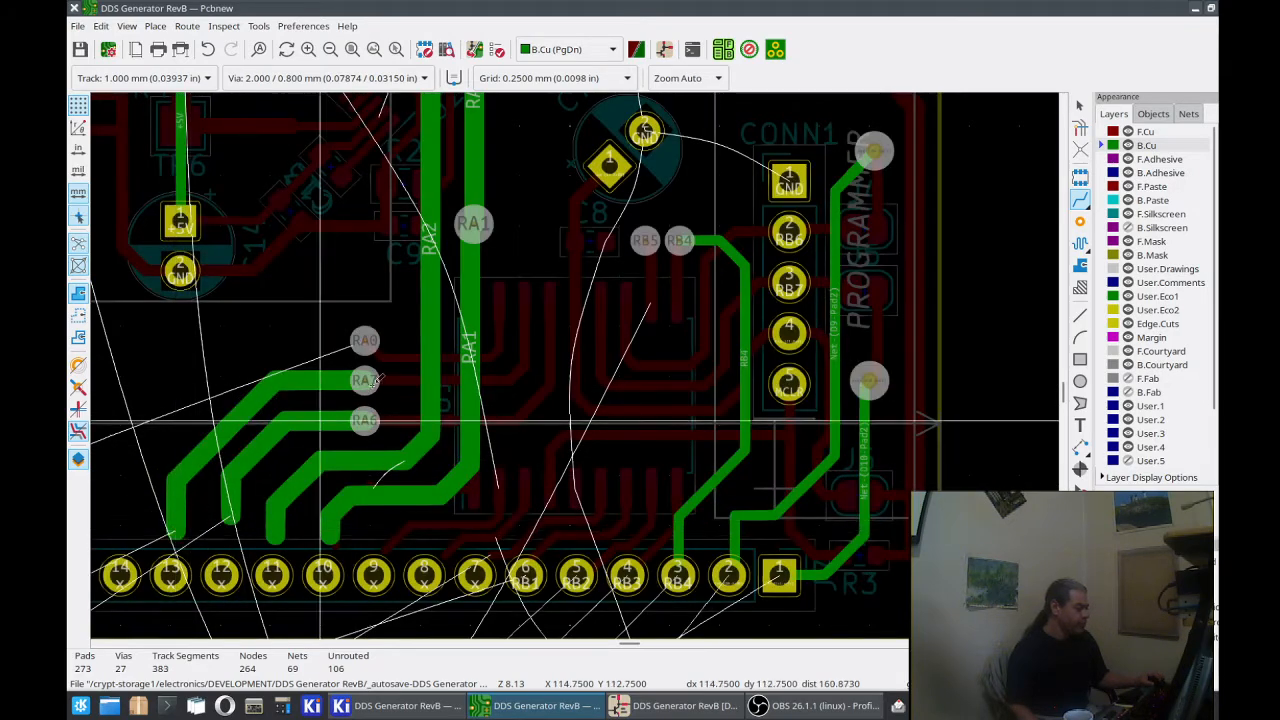
pyautogui.click(355, 342)
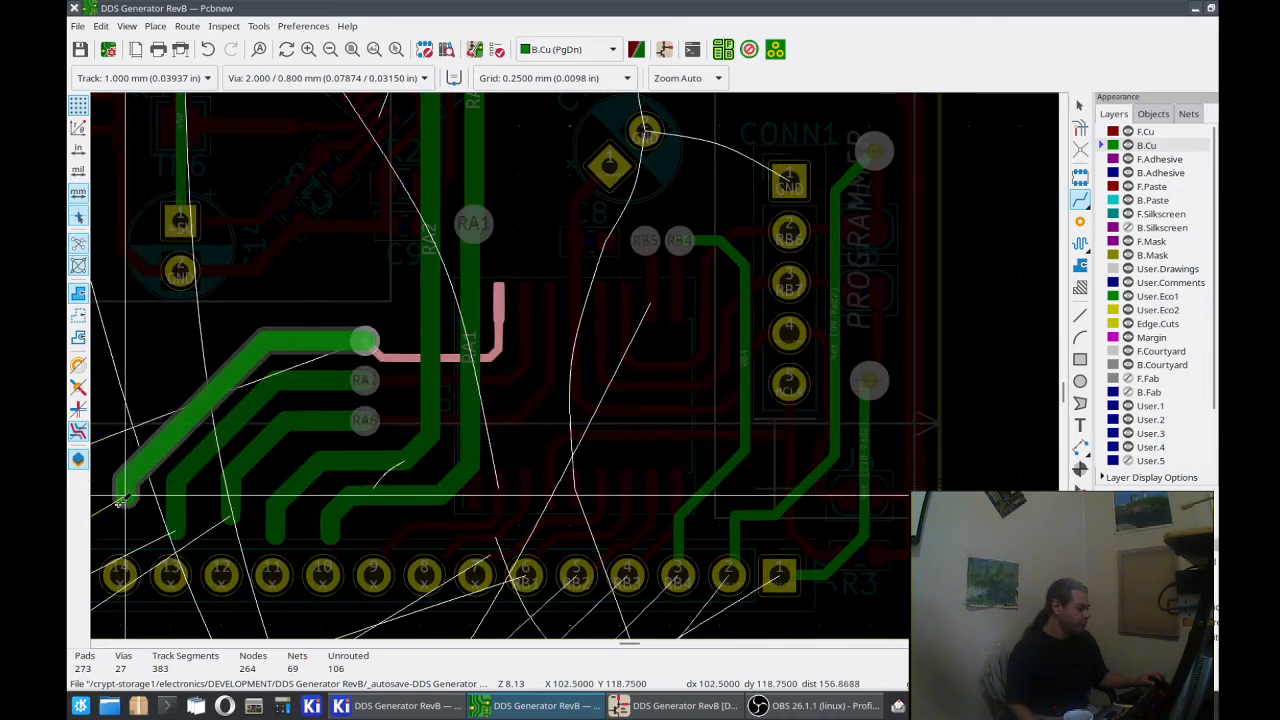
pyautogui.click(120, 517)
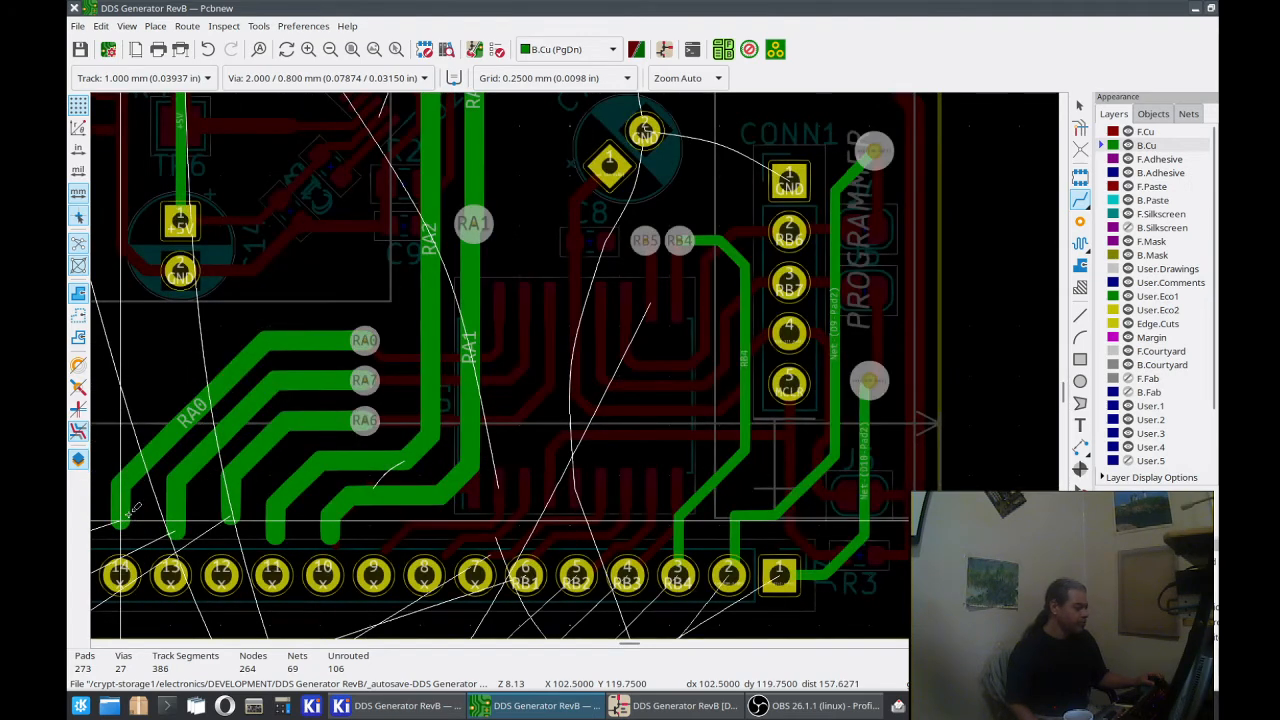
# Step: Examine how the B.Cu track ends from RA0 to RA1 line up with J7's pads 10 to 17
pyautogui.scroll(-2, 120, 517)
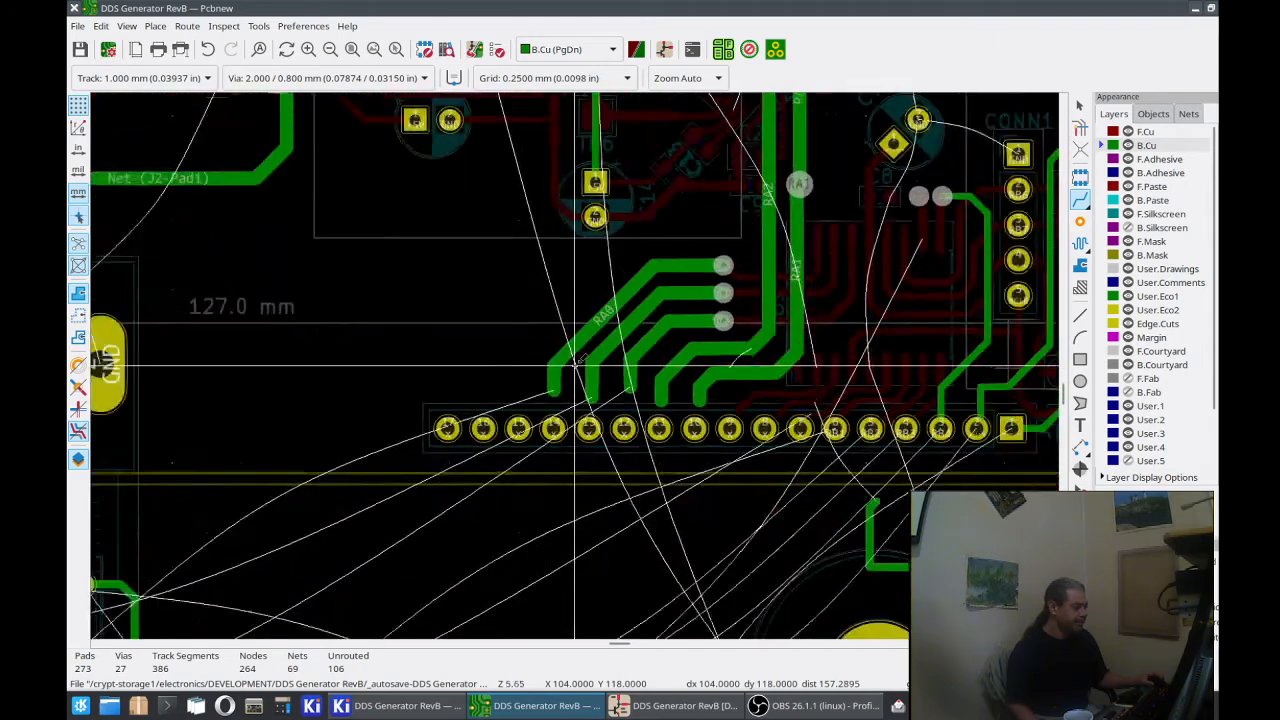
pyautogui.scroll(-3, 575, 366)
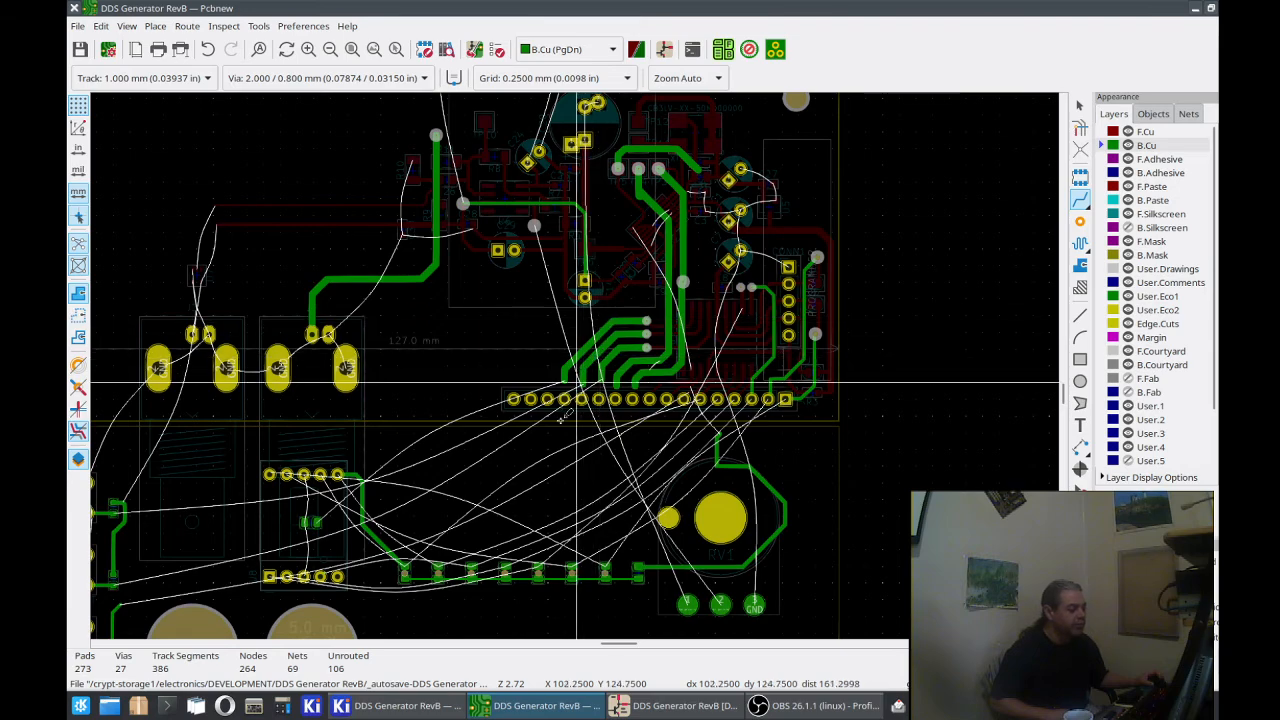
pyautogui.scroll(5, 575, 365)
pyautogui.scroll(1, 575, 365)
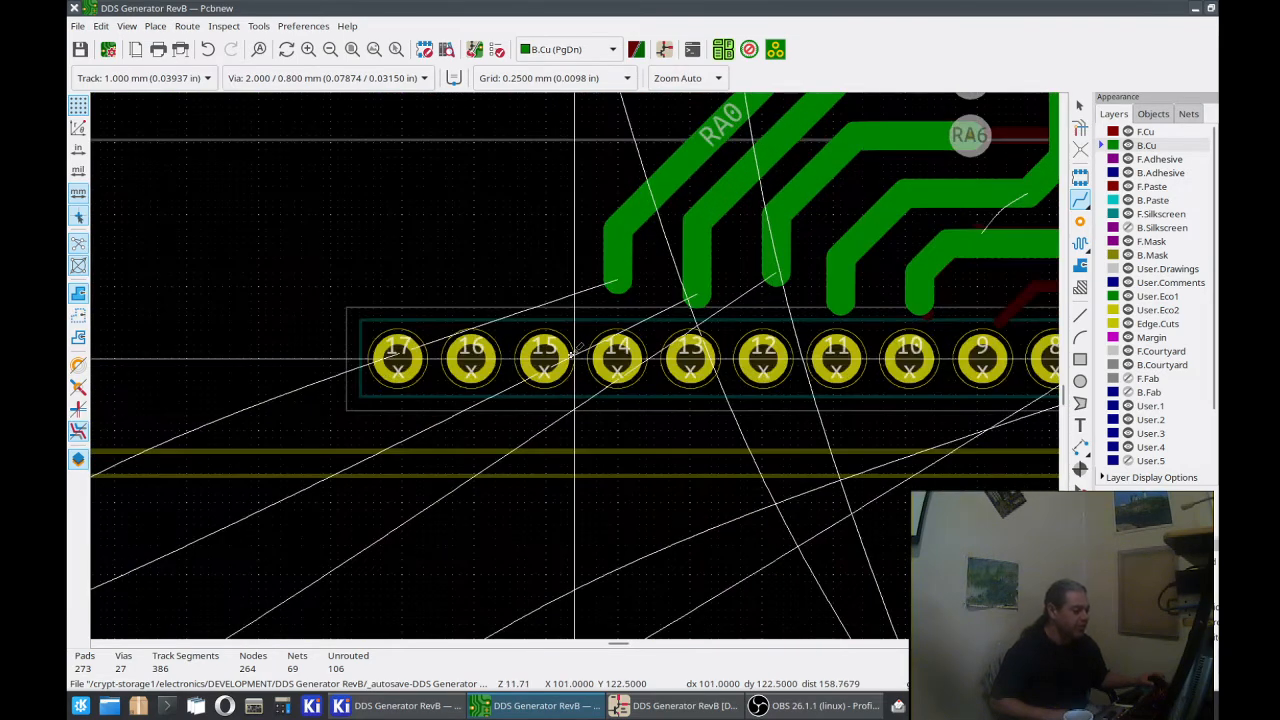
pyautogui.scroll(-1, 574, 354)
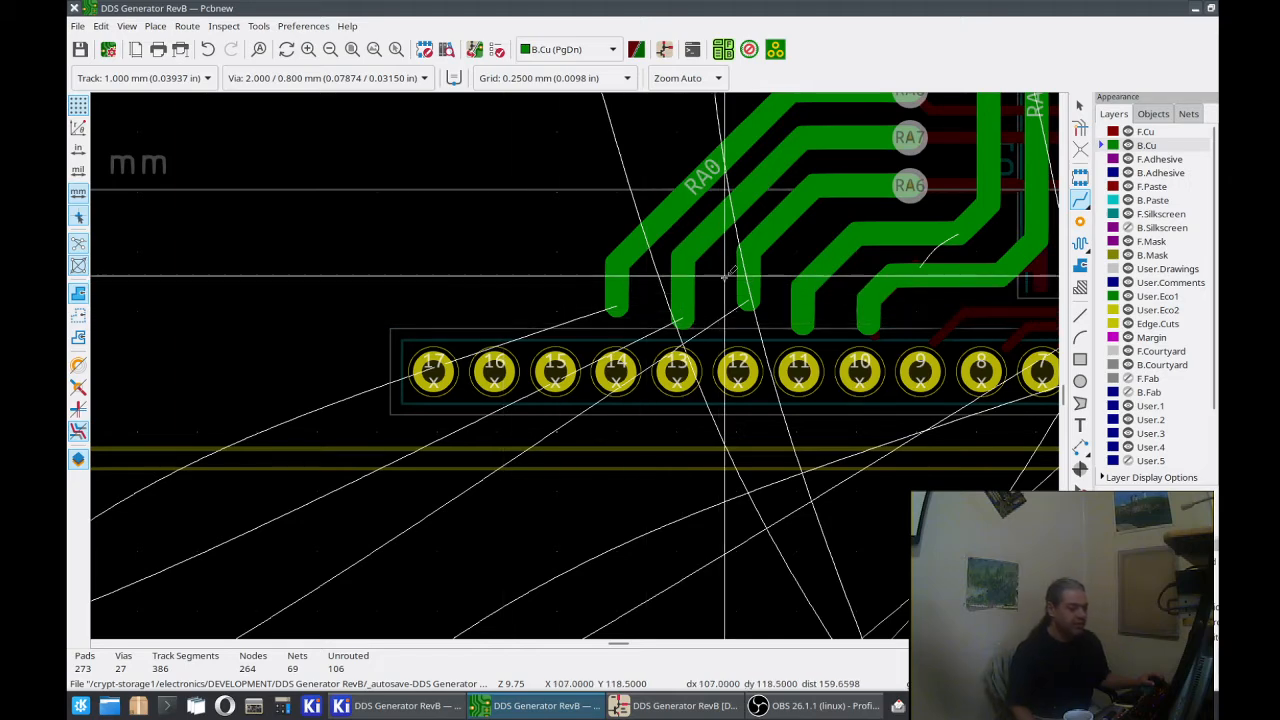
pyautogui.scroll(-2, 724, 276)
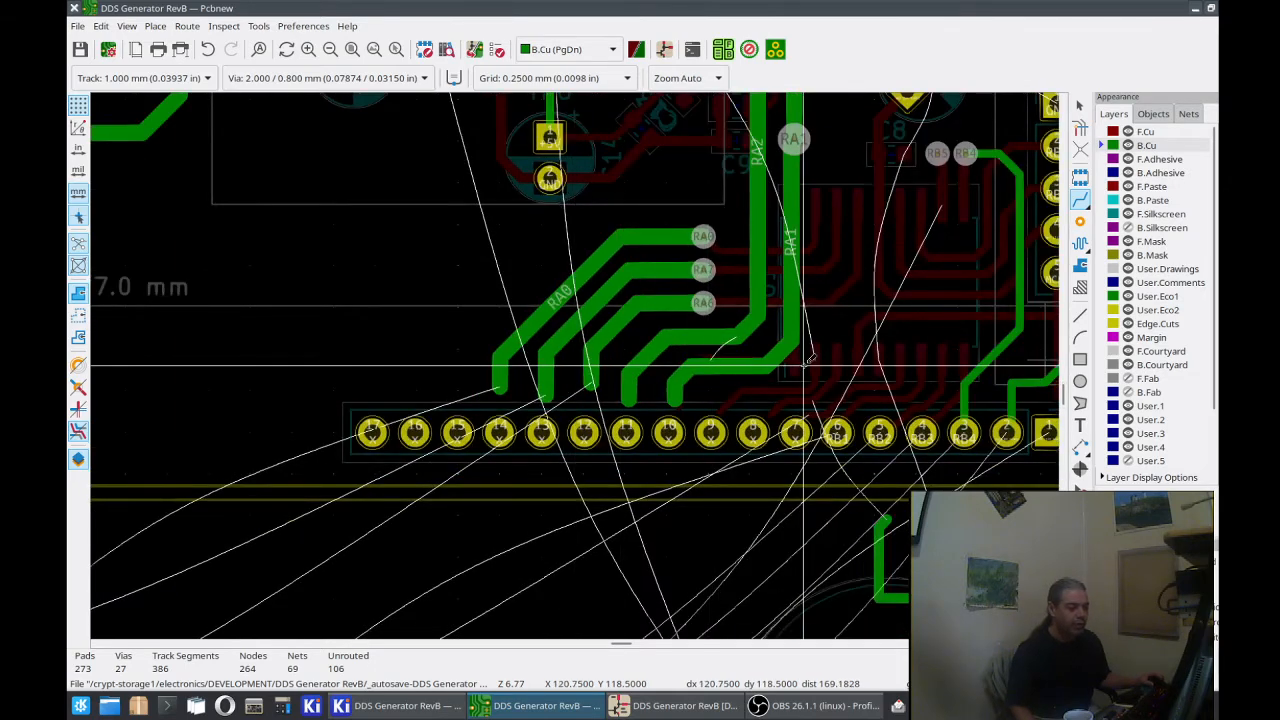
pyautogui.moveTo(806, 362); pyautogui.dragTo(640, 412, button='middle')
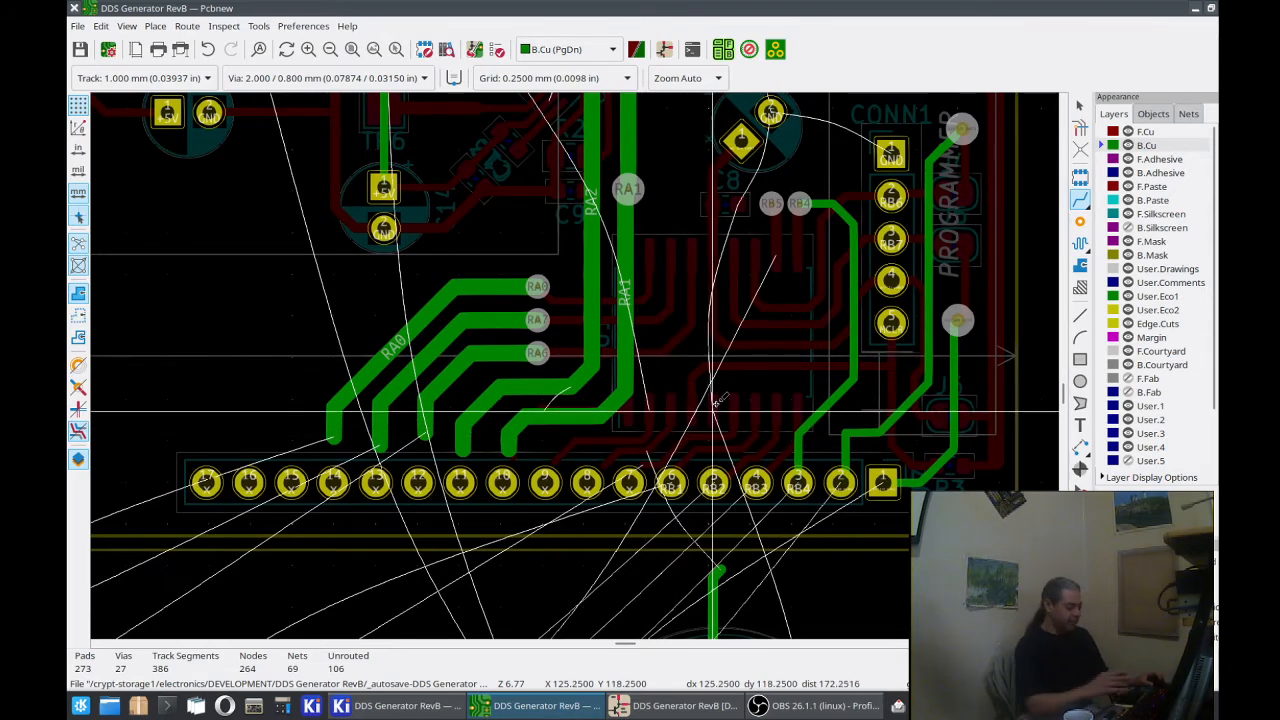
# Step: Check the F.Cu tracks between U1's lower pads and J7, and the ratsnest lines running from J7 past RV1
pyautogui.press('pageup')
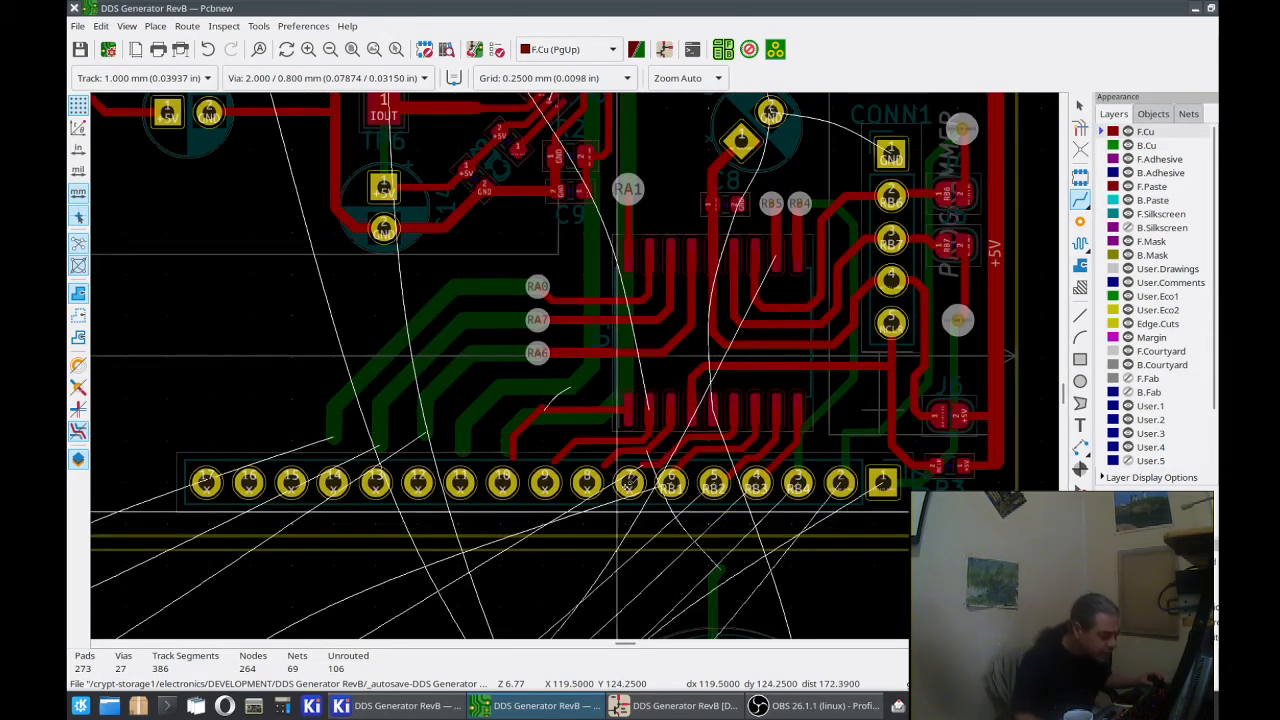
pyautogui.scroll(3, 614, 528)
pyautogui.scroll(2, 575, 364)
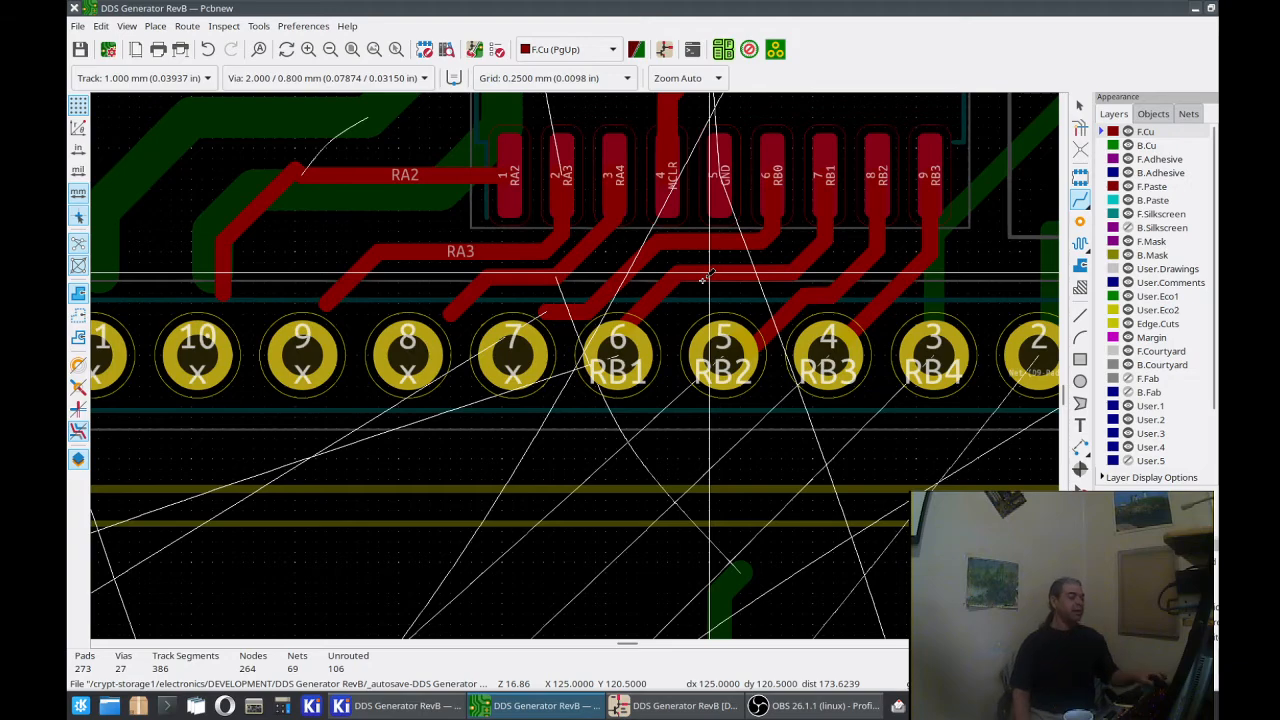
pyautogui.scroll(-4, 705, 277)
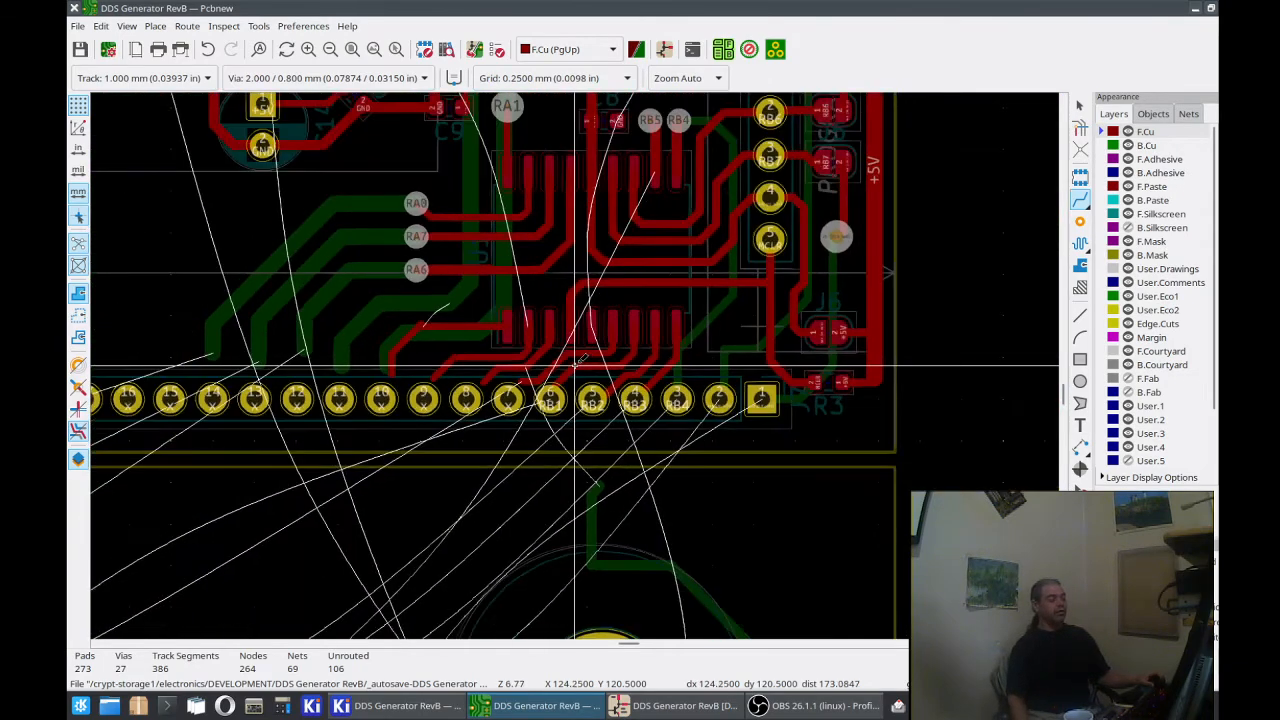
pyautogui.moveTo(537, 457); pyautogui.dragTo(631, 328, button='middle')
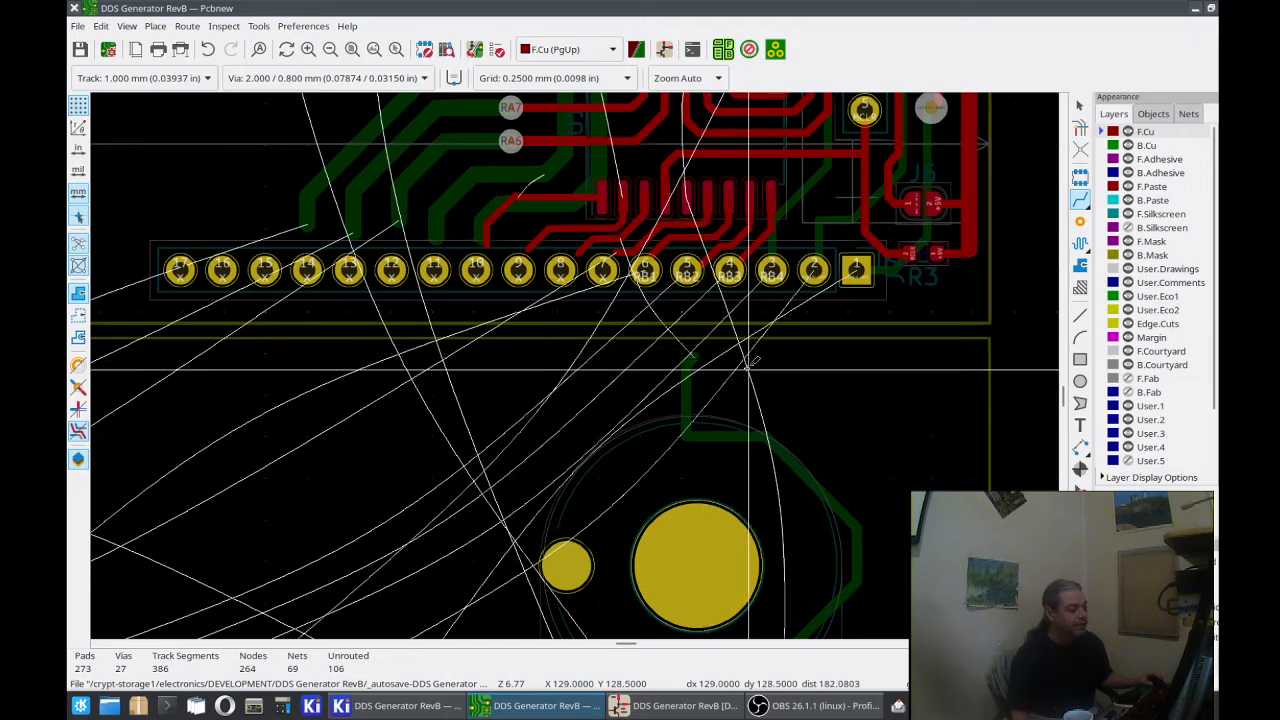
pyautogui.scroll(-1, 552, 485)
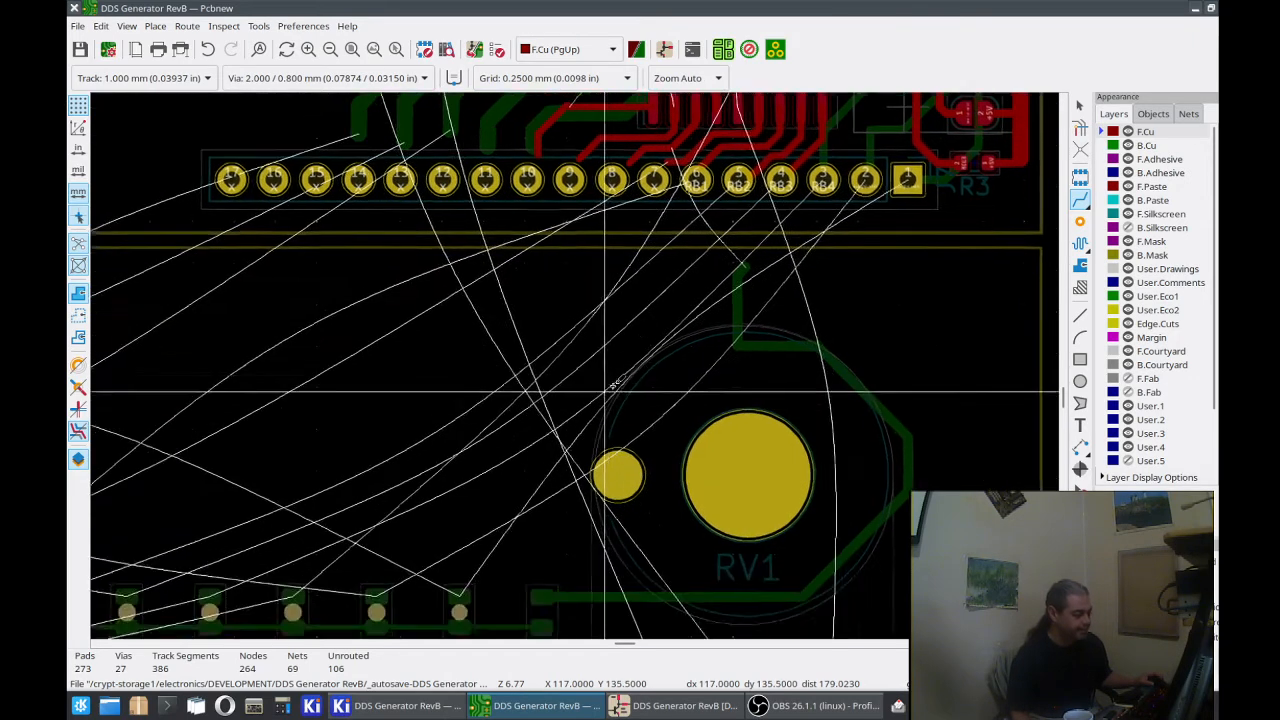
pyautogui.scroll(-1, 574, 364)
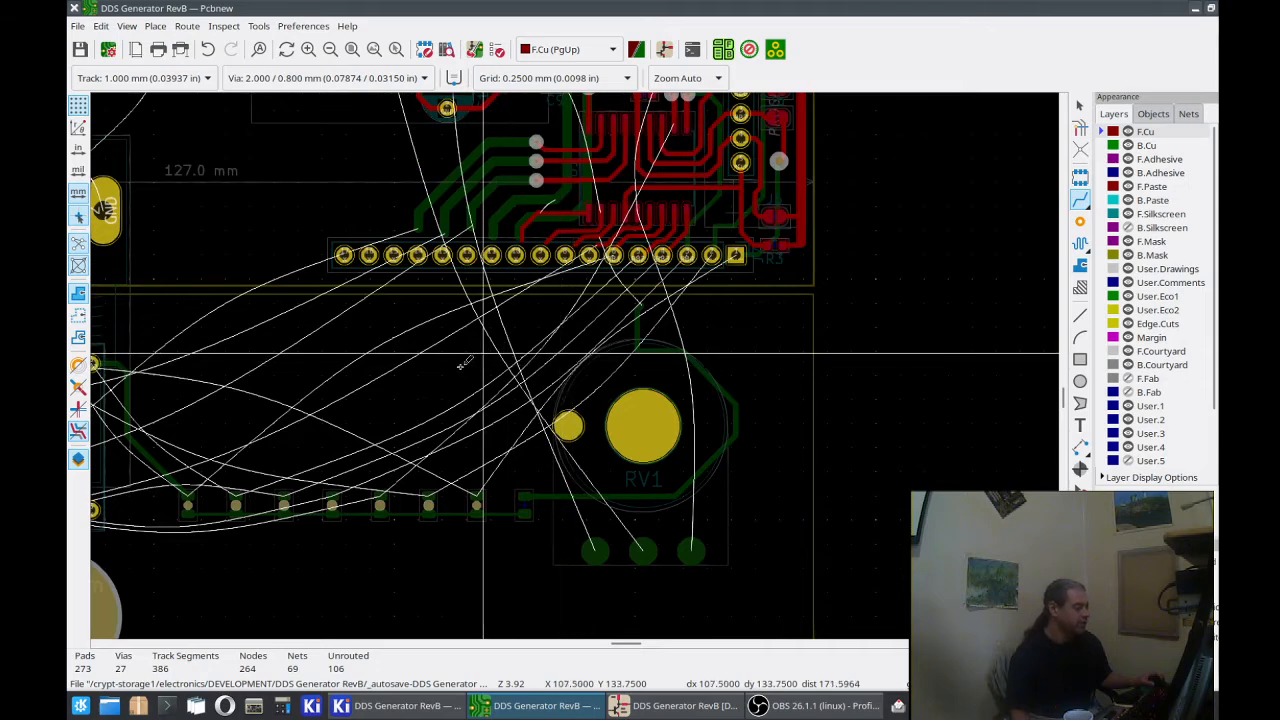
pyautogui.moveTo(458, 364); pyautogui.dragTo(564, 349, button='middle')
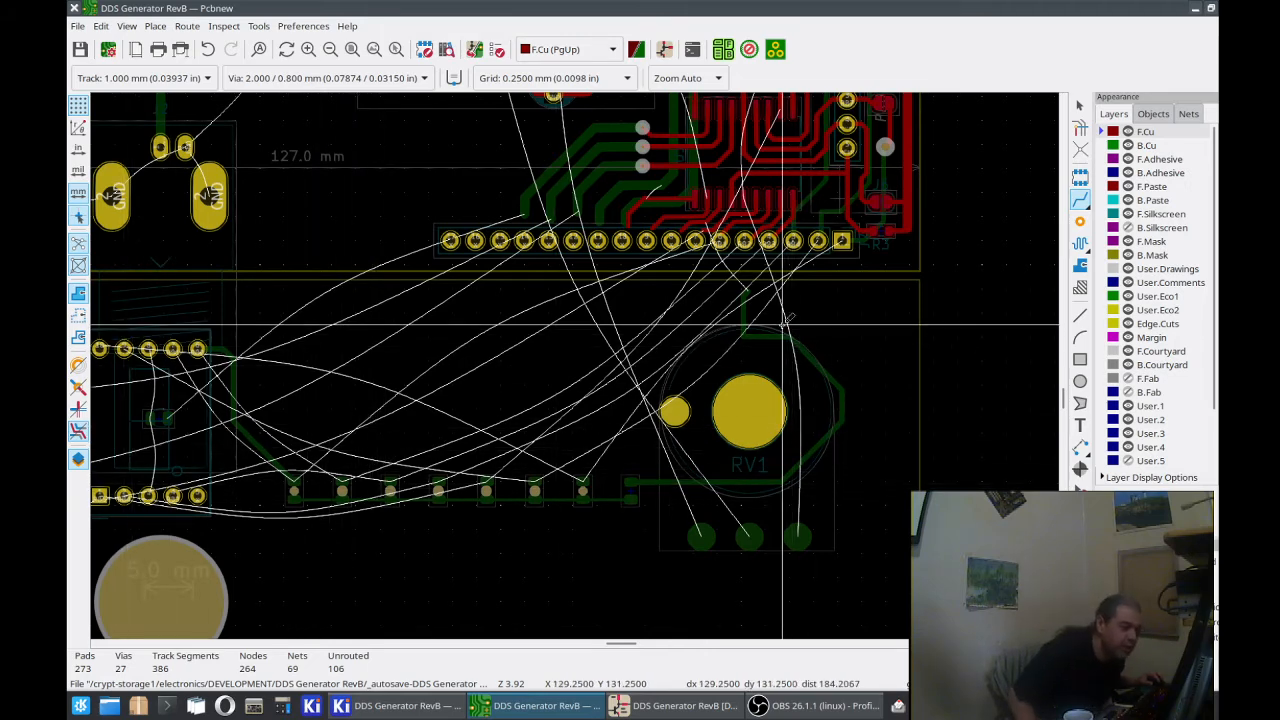
pyautogui.scroll(3, 783, 322)
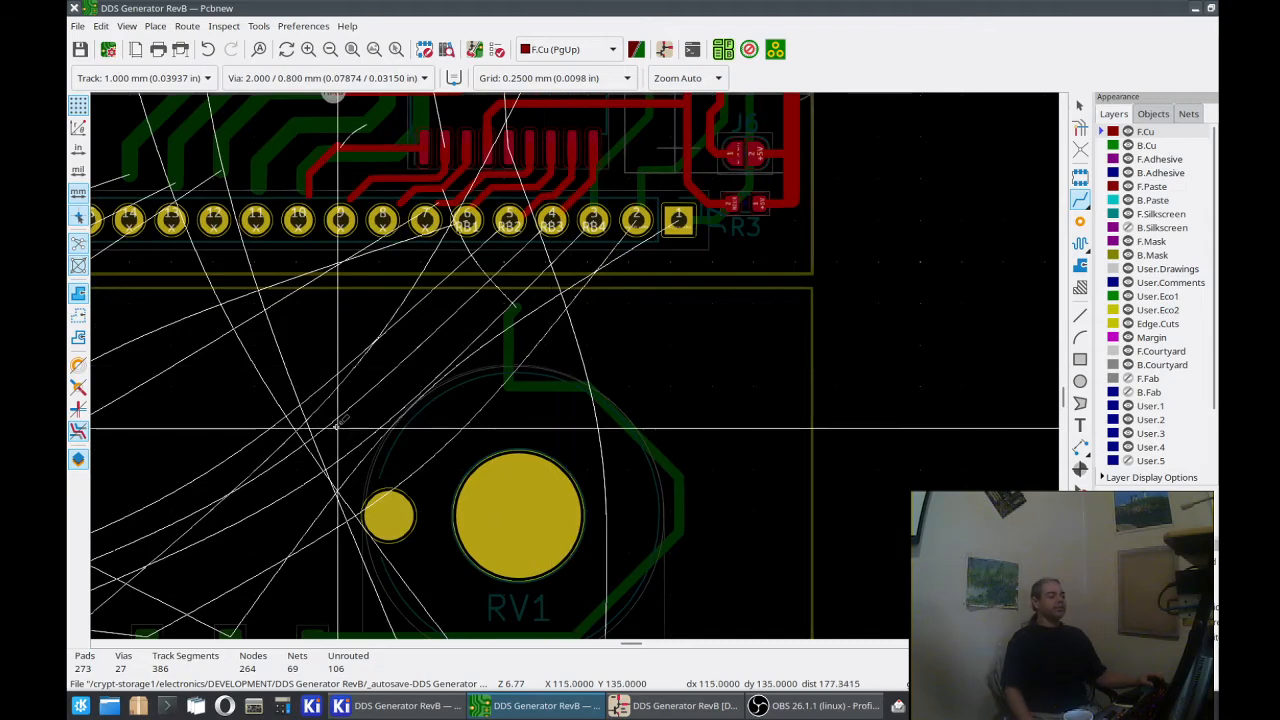
pyautogui.scroll(1, 379, 334)
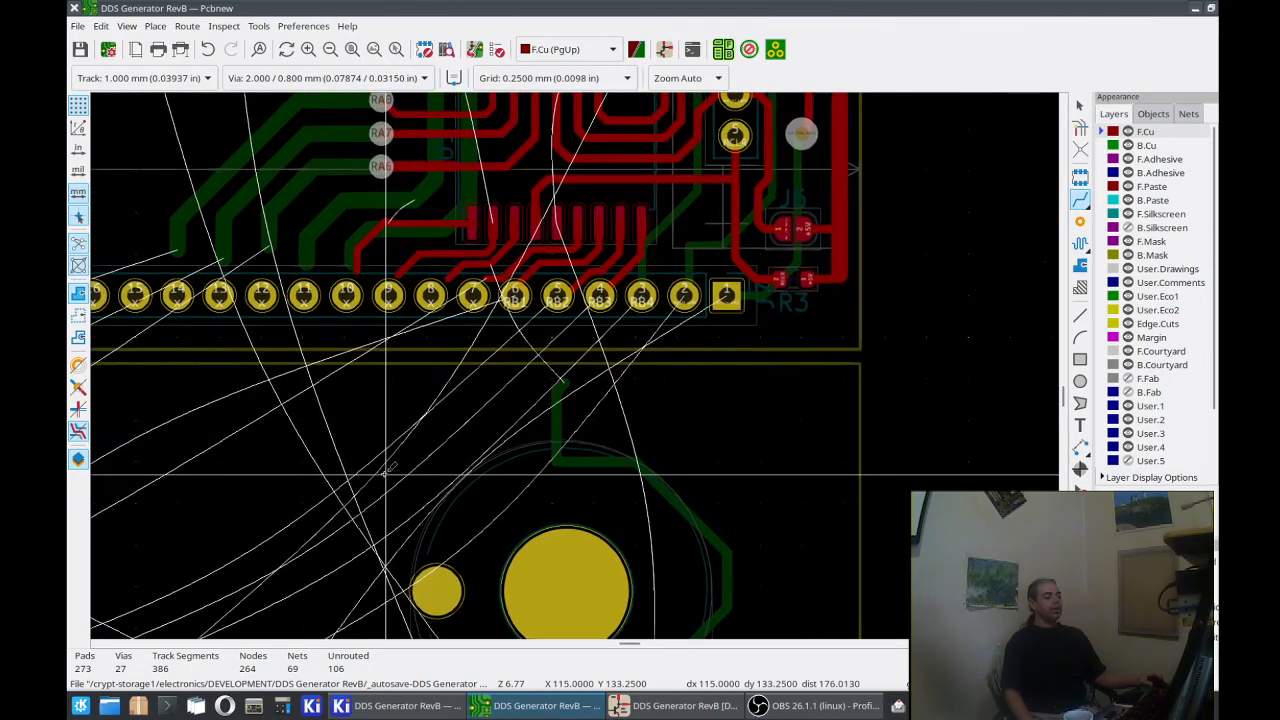
pyautogui.moveTo(603, 166); pyautogui.dragTo(530, 392, button='middle')
pyautogui.scroll(2, 575, 368)
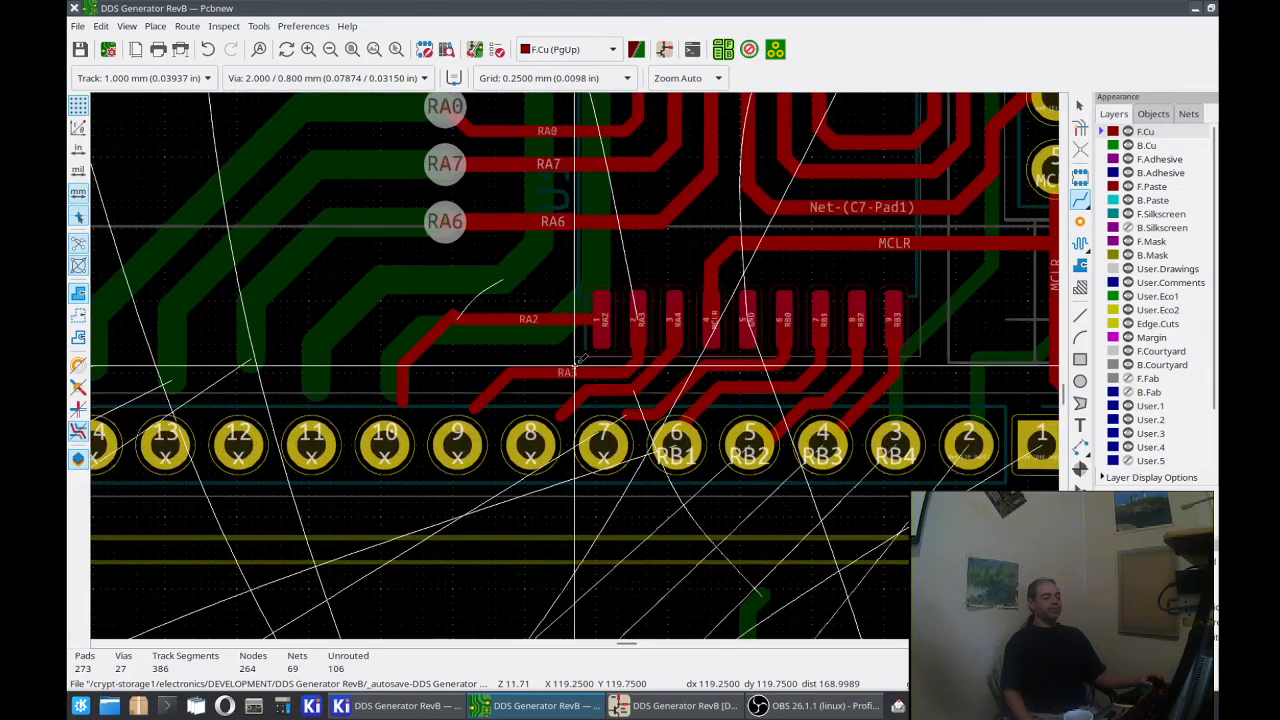
pyautogui.scroll(-2, 575, 368)
pyautogui.moveTo(577, 342); pyautogui.dragTo(555, 404, button='middle')
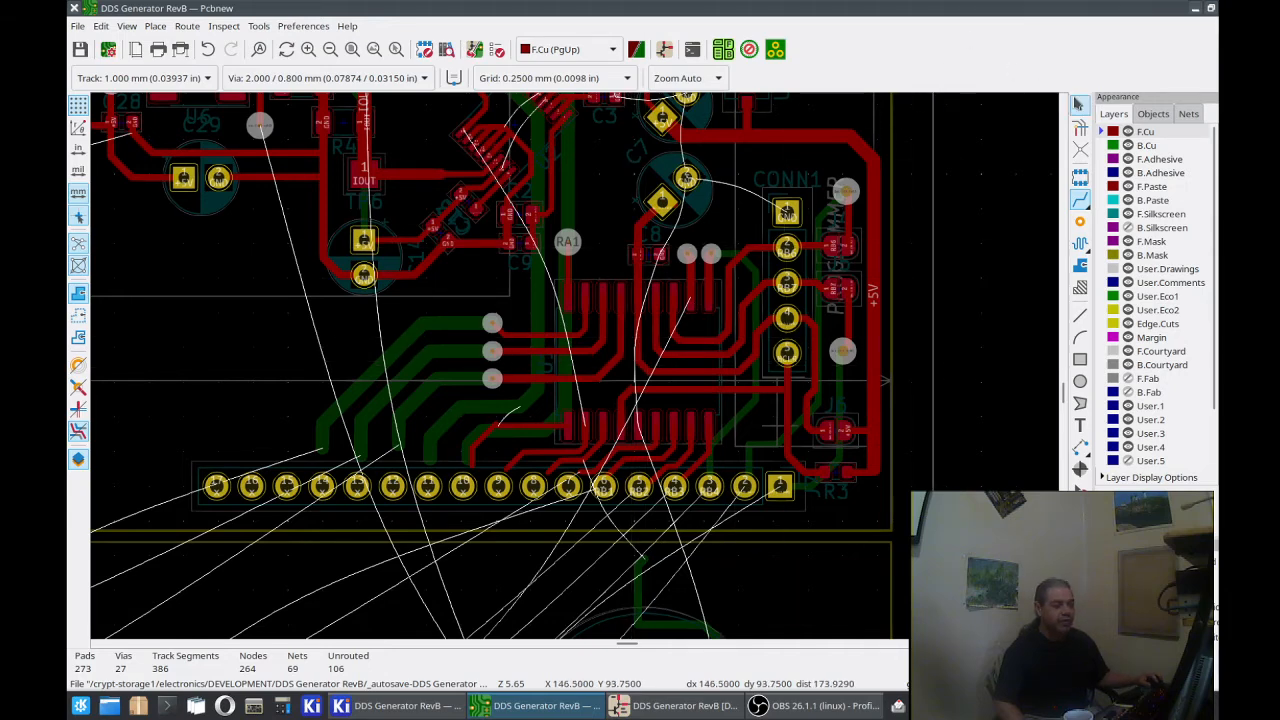
# Step: Move U1 up by 0.5 mm between the tracks from its upper pads and the J7 header
pyautogui.click(612, 367)
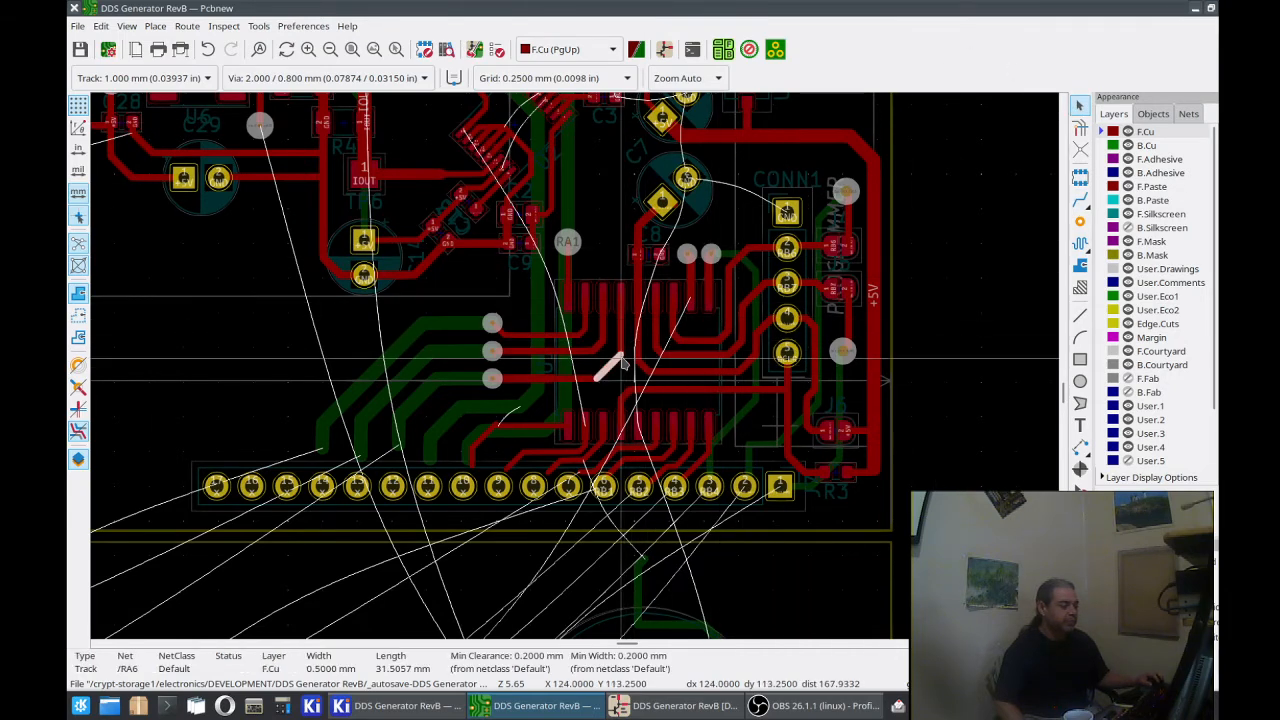
pyautogui.click(655, 330)
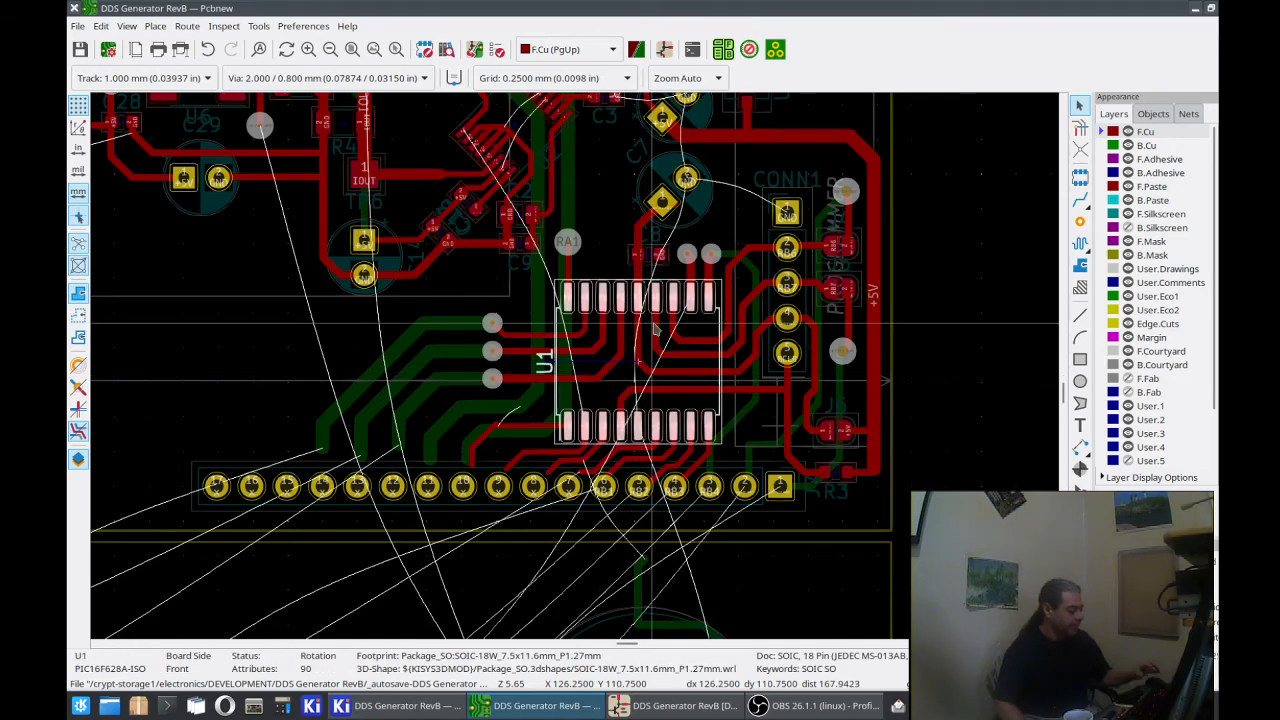
pyautogui.press('Escape')
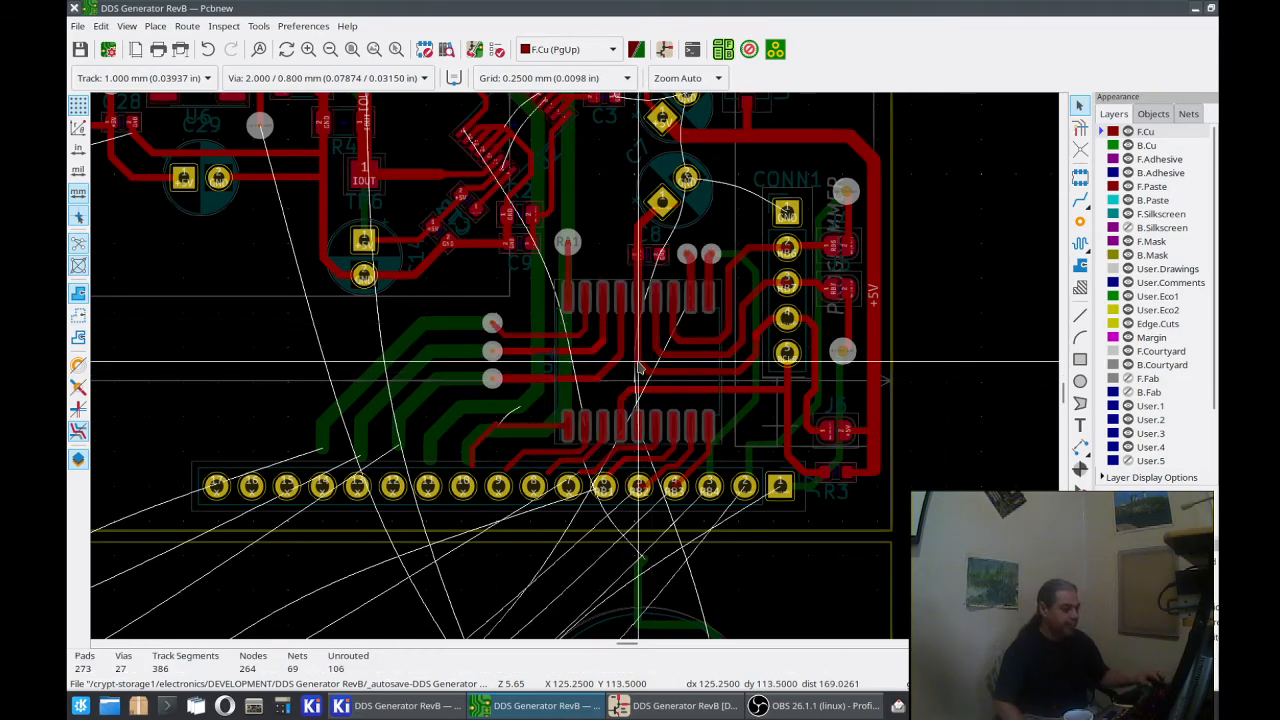
pyautogui.moveTo(640, 368); pyautogui.dragTo(640, 355)
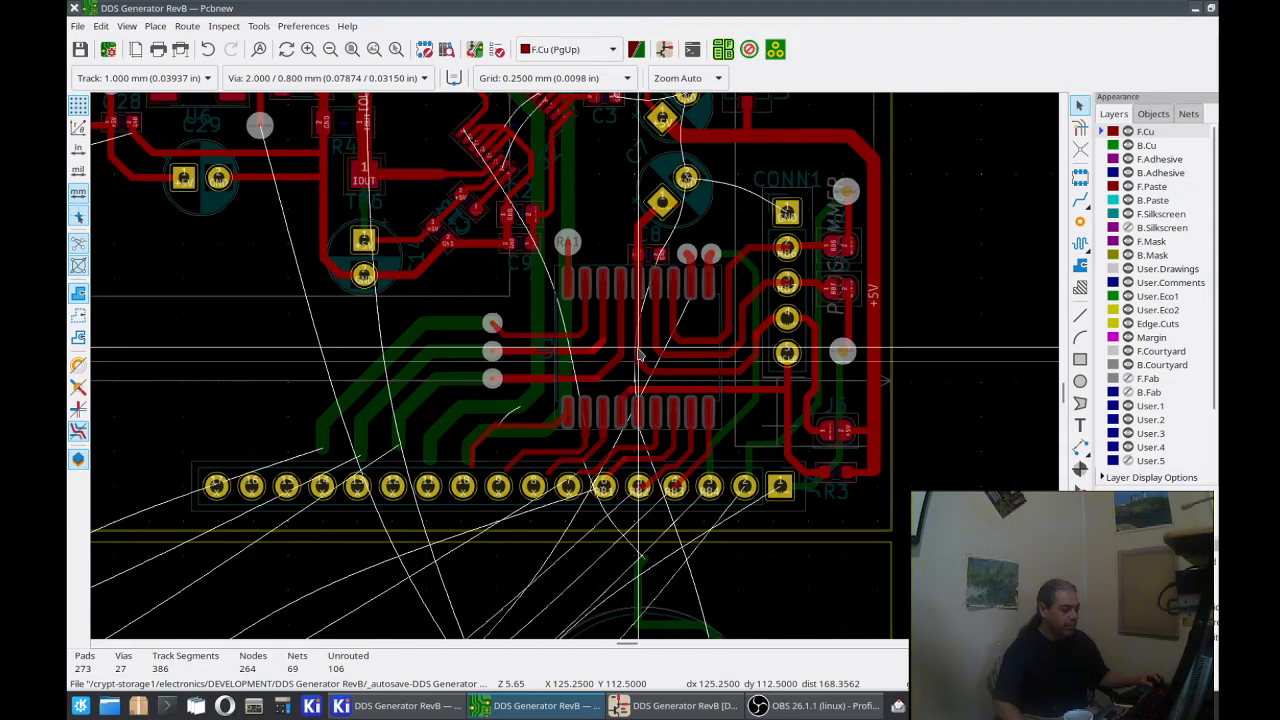
pyautogui.moveTo(640, 355); pyautogui.dragTo(640, 360)
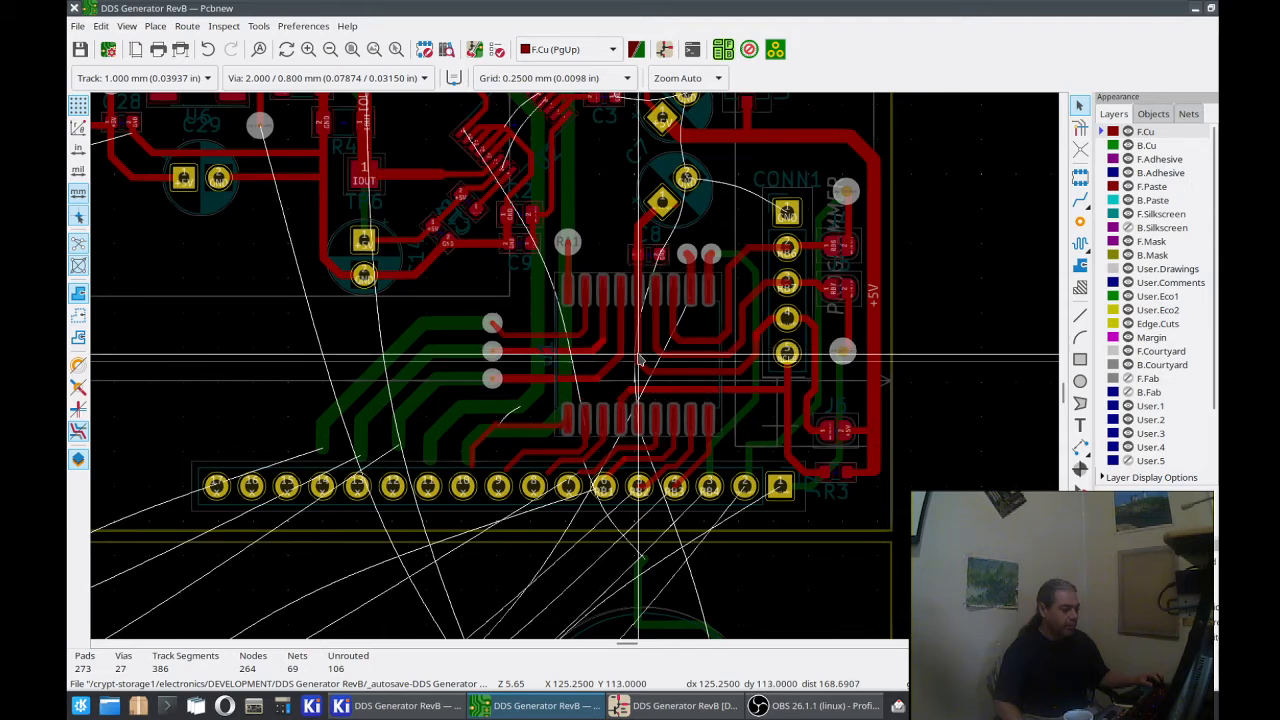
pyautogui.click(640, 360)
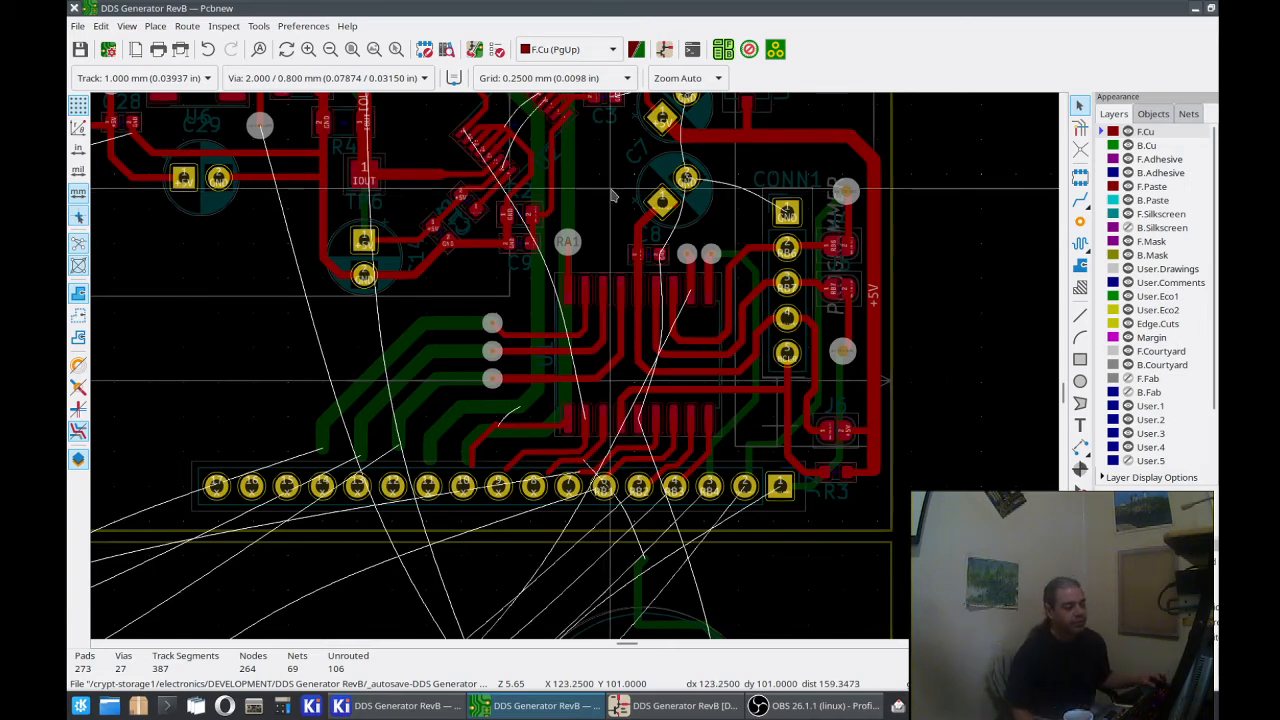
# Step: Try to shift U1 up by another 0.25 mm
pyautogui.click(632, 377)
pyautogui.press('Escape')
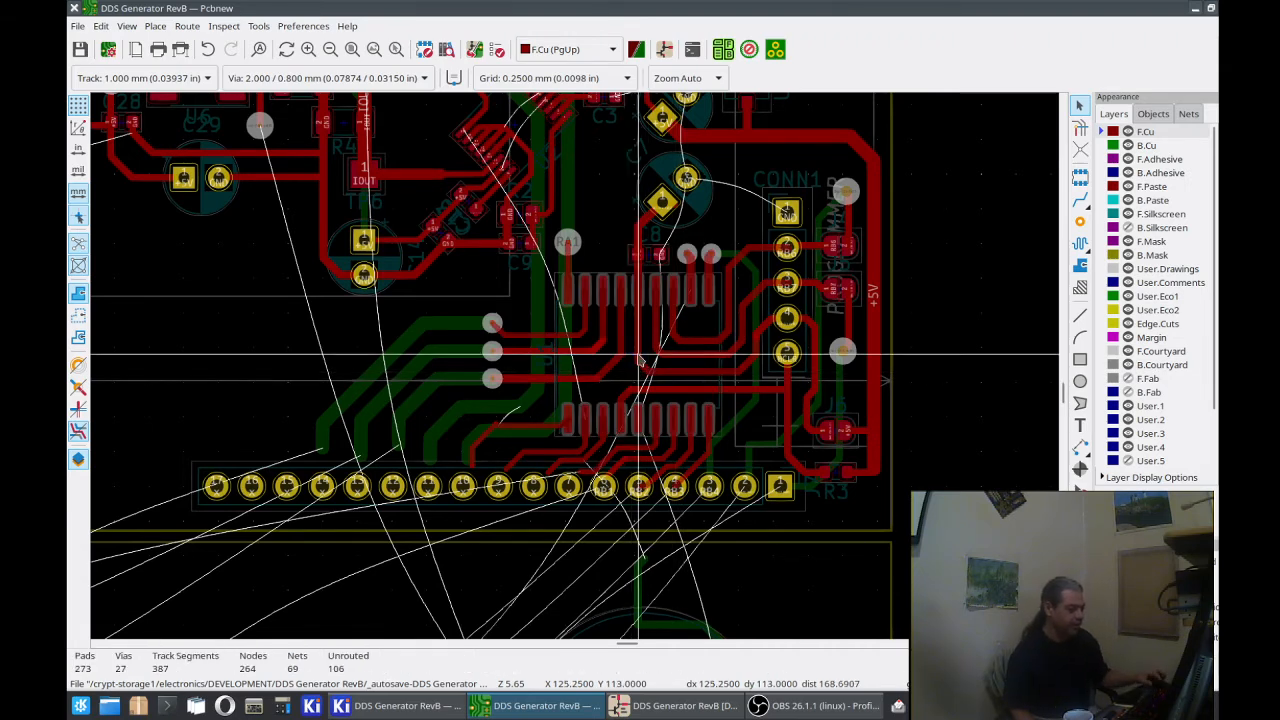
pyautogui.press('d')
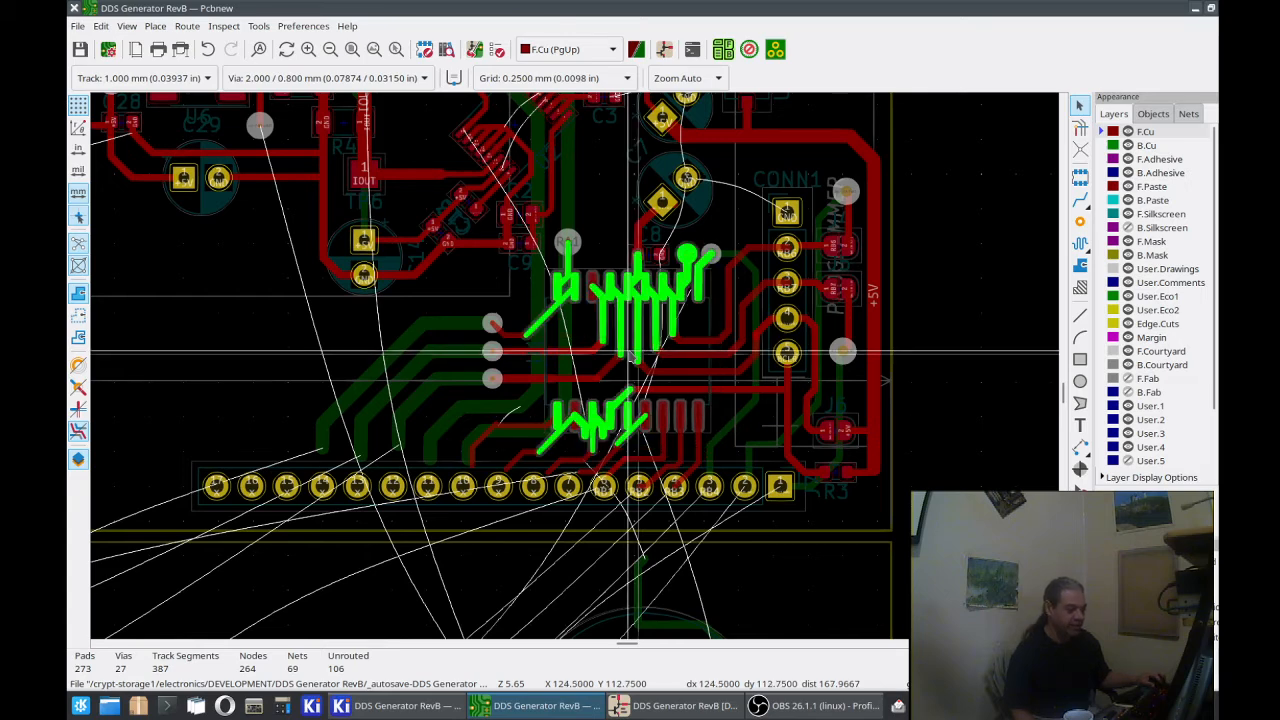
pyautogui.click(642, 358)
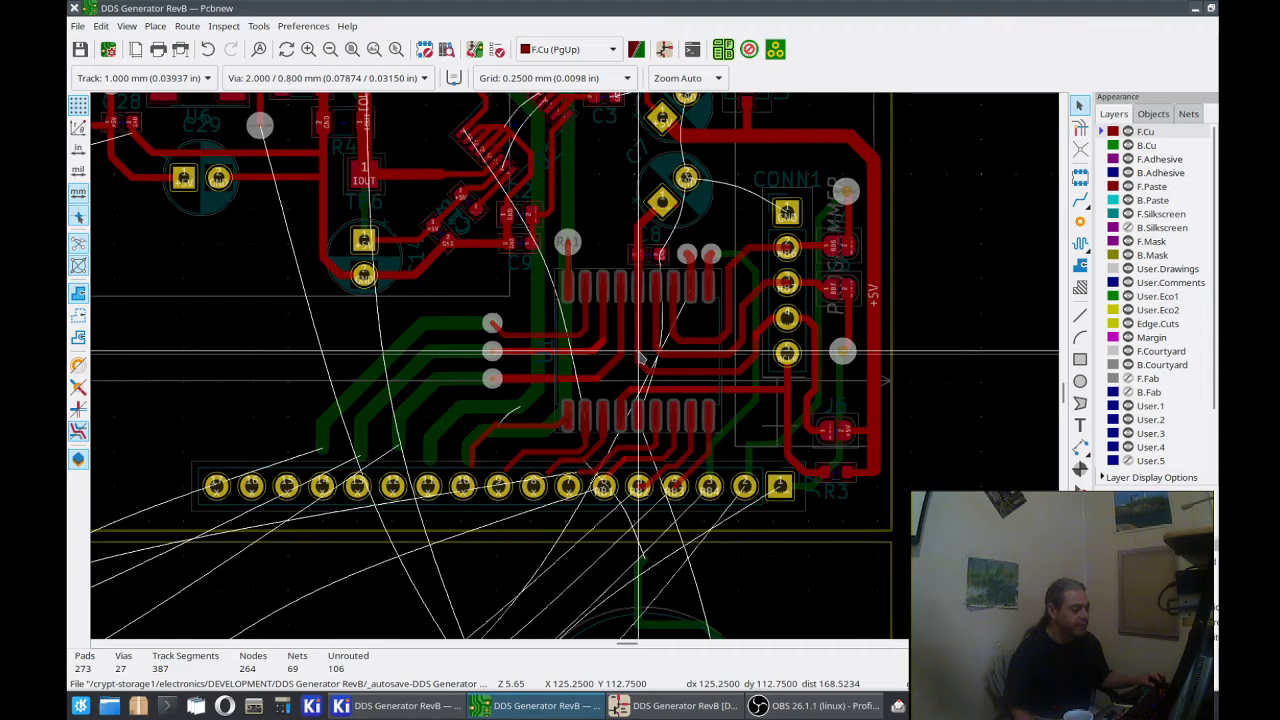
pyautogui.press('d')
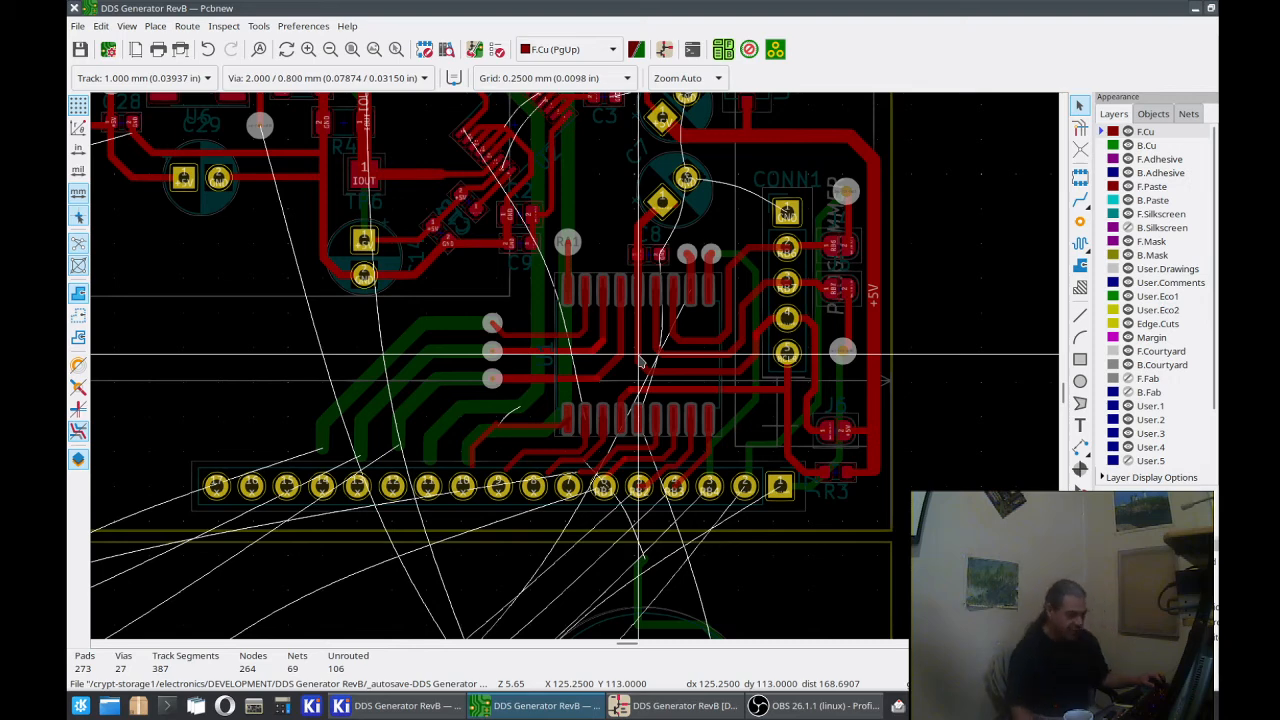
pyautogui.click(646, 378)
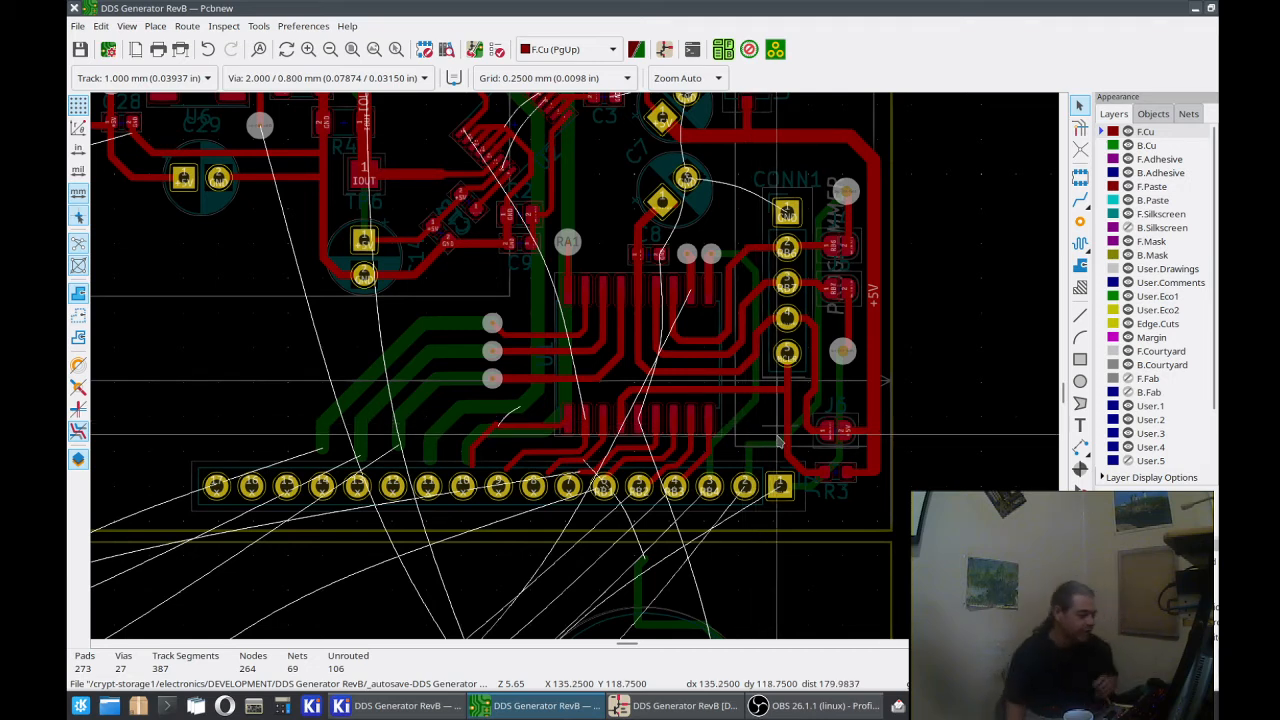
# Step: Examine how the F.Cu tracks from U1's lower pads and the B.Cu track ends line up with J7's pads
pyautogui.scroll(4, 638, 455)
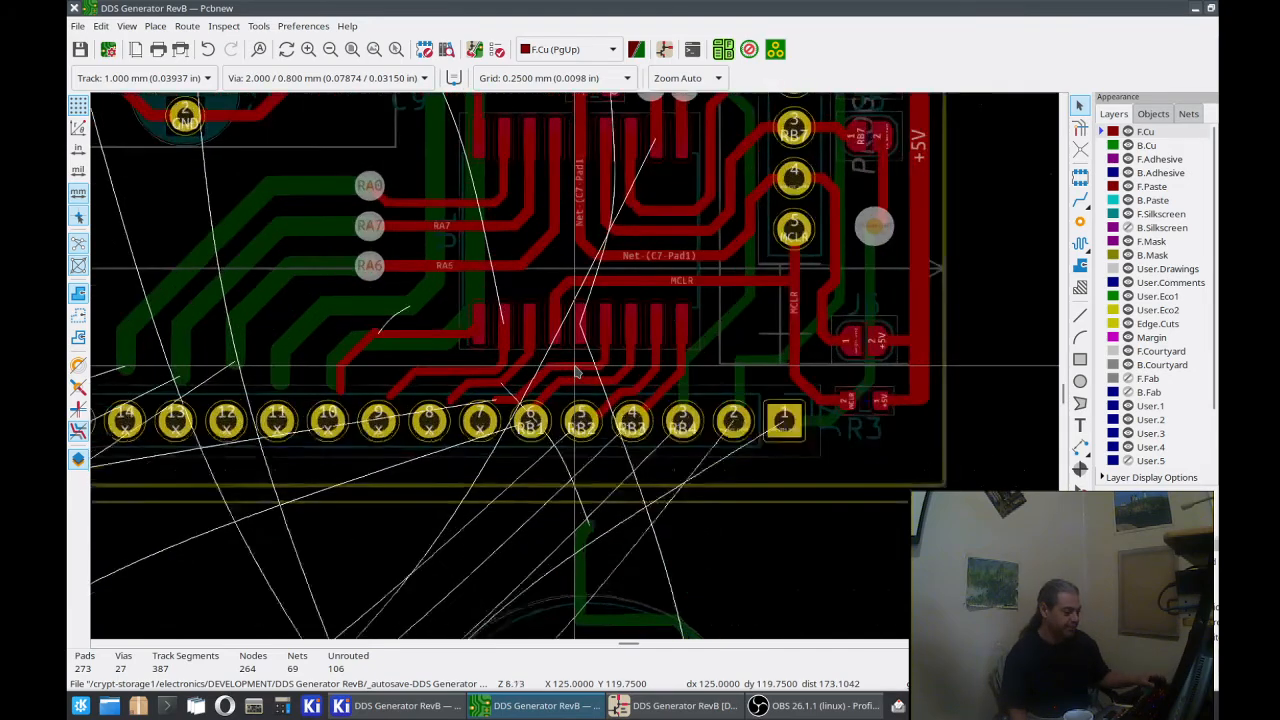
pyautogui.scroll(2, 576, 372)
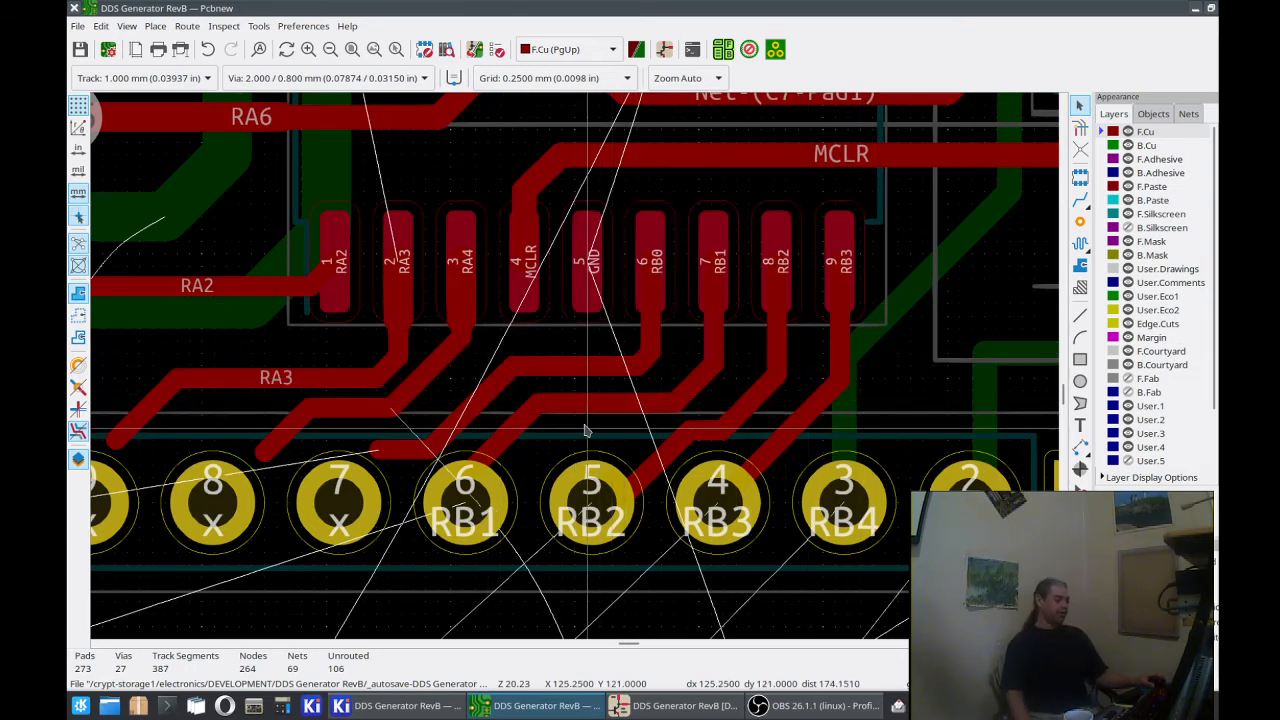
pyautogui.scroll(-2, 558, 424)
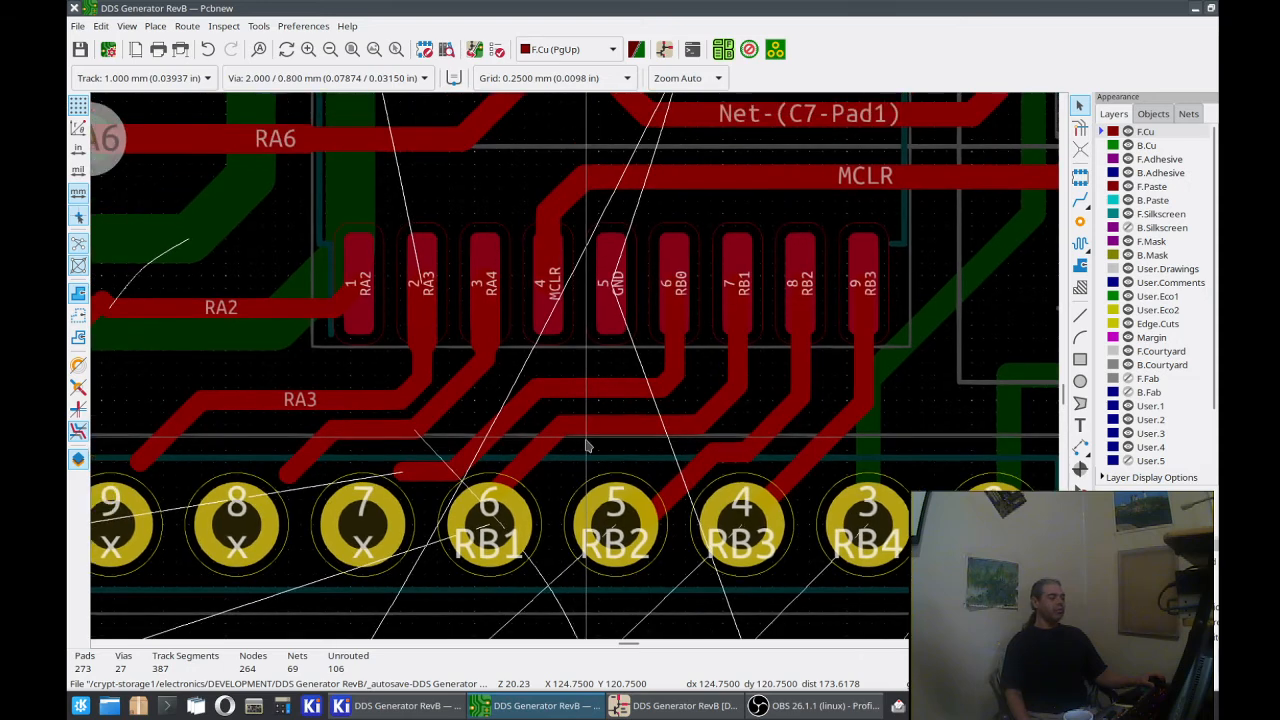
pyautogui.moveTo(522, 343); pyautogui.dragTo(733, 398, button='middle')
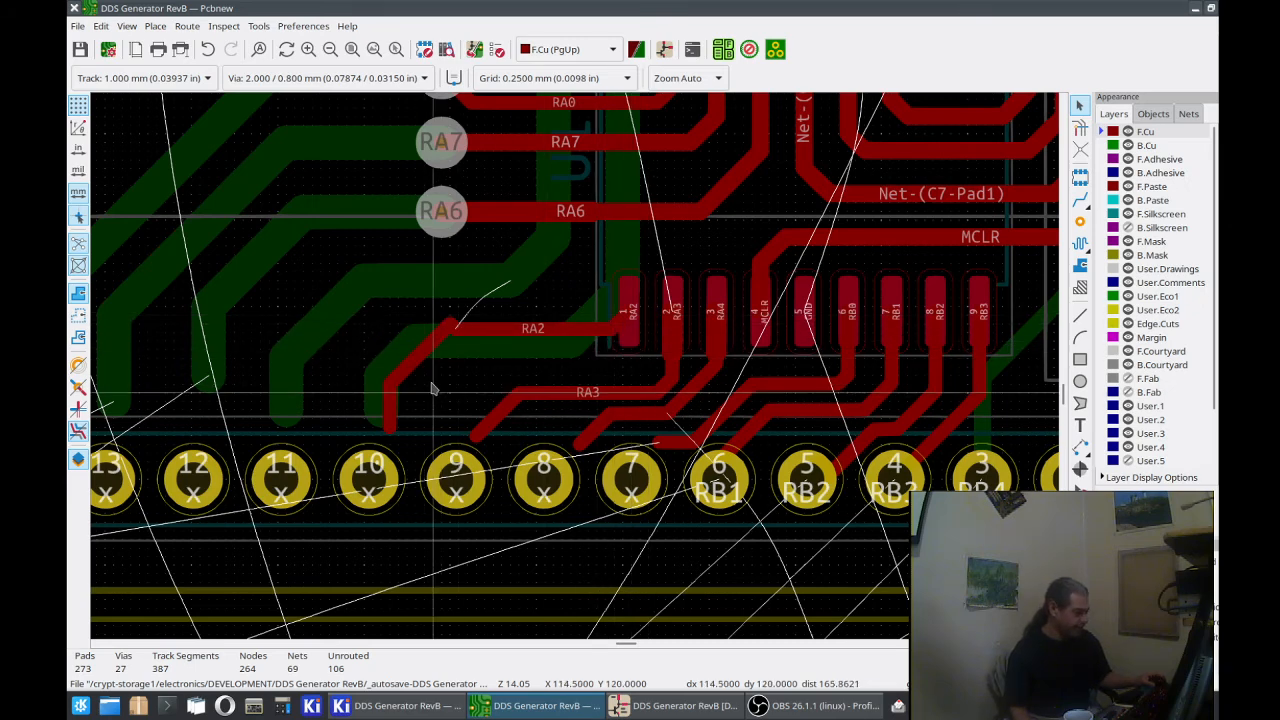
pyautogui.scroll(-2, 585, 375)
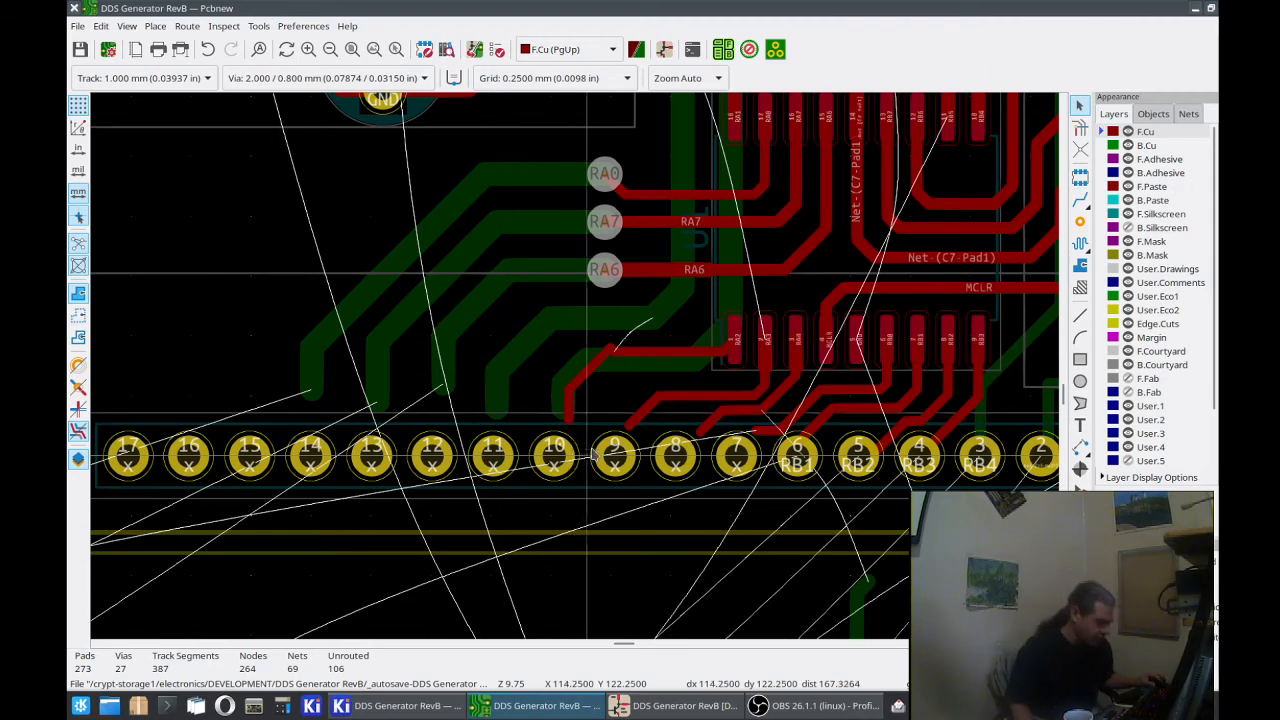
pyautogui.scroll(-2, 576, 365)
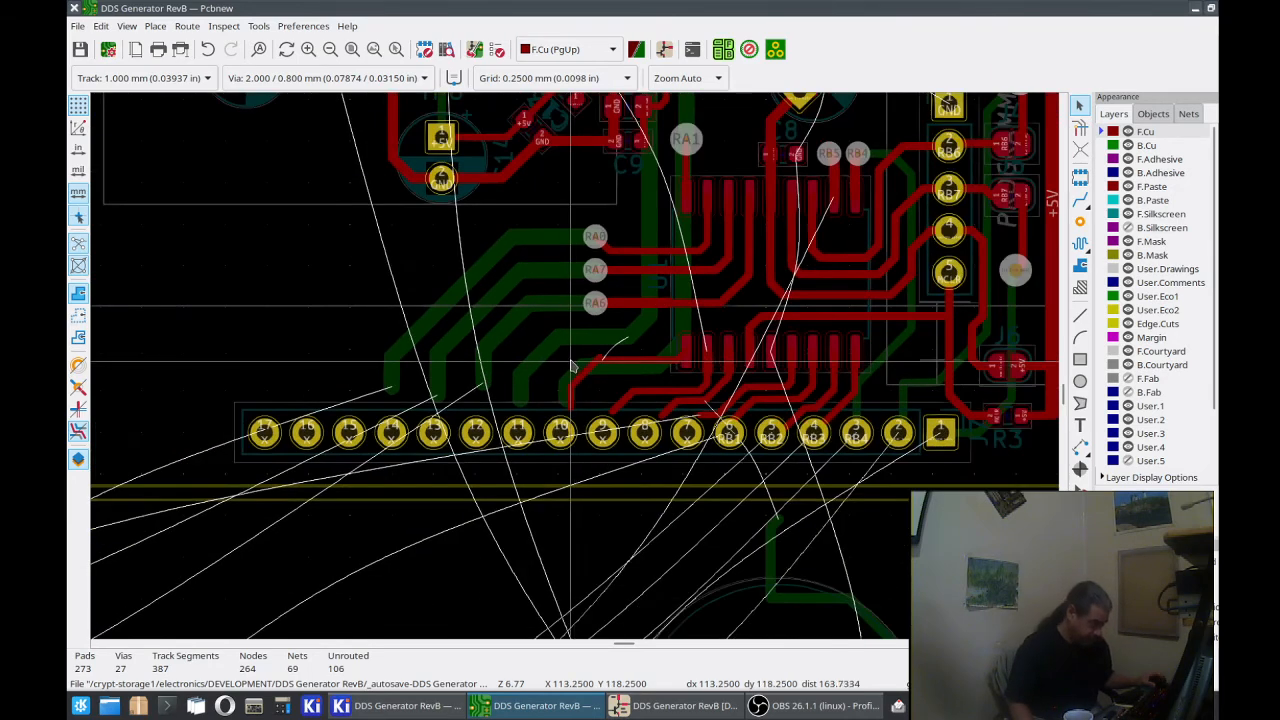
pyautogui.moveTo(574, 362); pyautogui.dragTo(582, 479, button='middle')
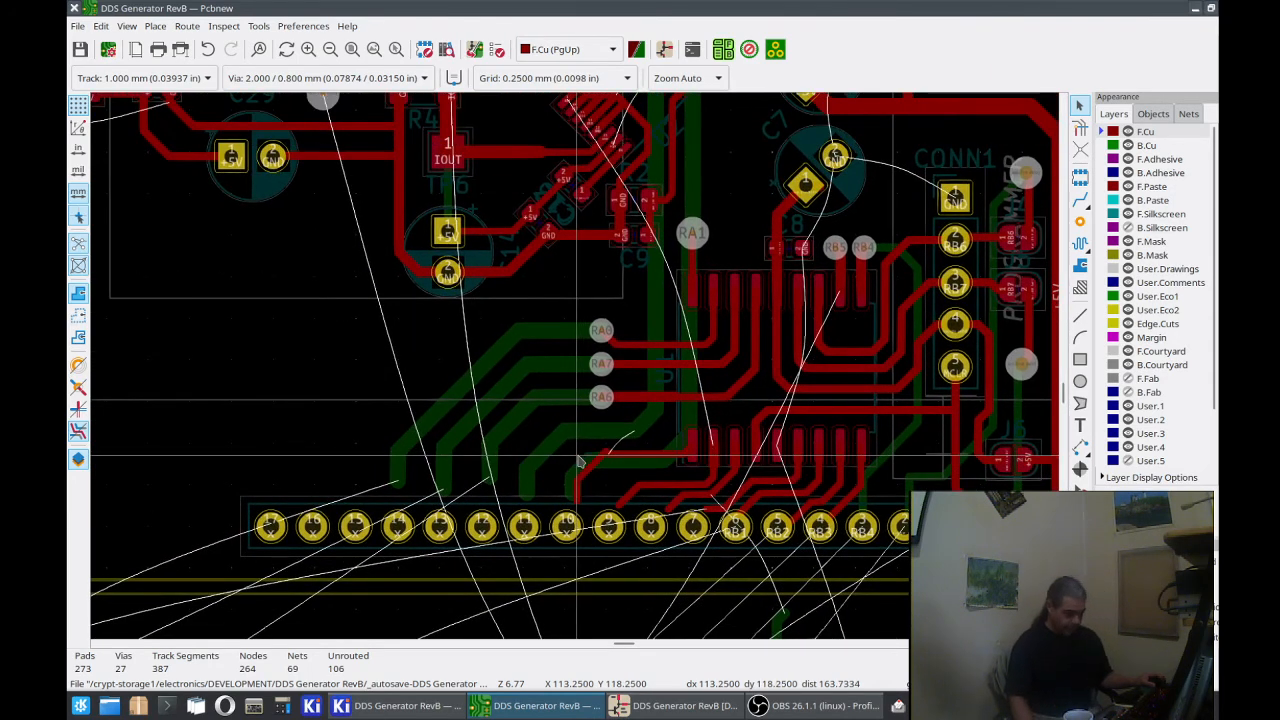
# Step: Switch to the schematic in Eeschema and select the Face_Interconnection header J7
pyautogui.click(665, 706)
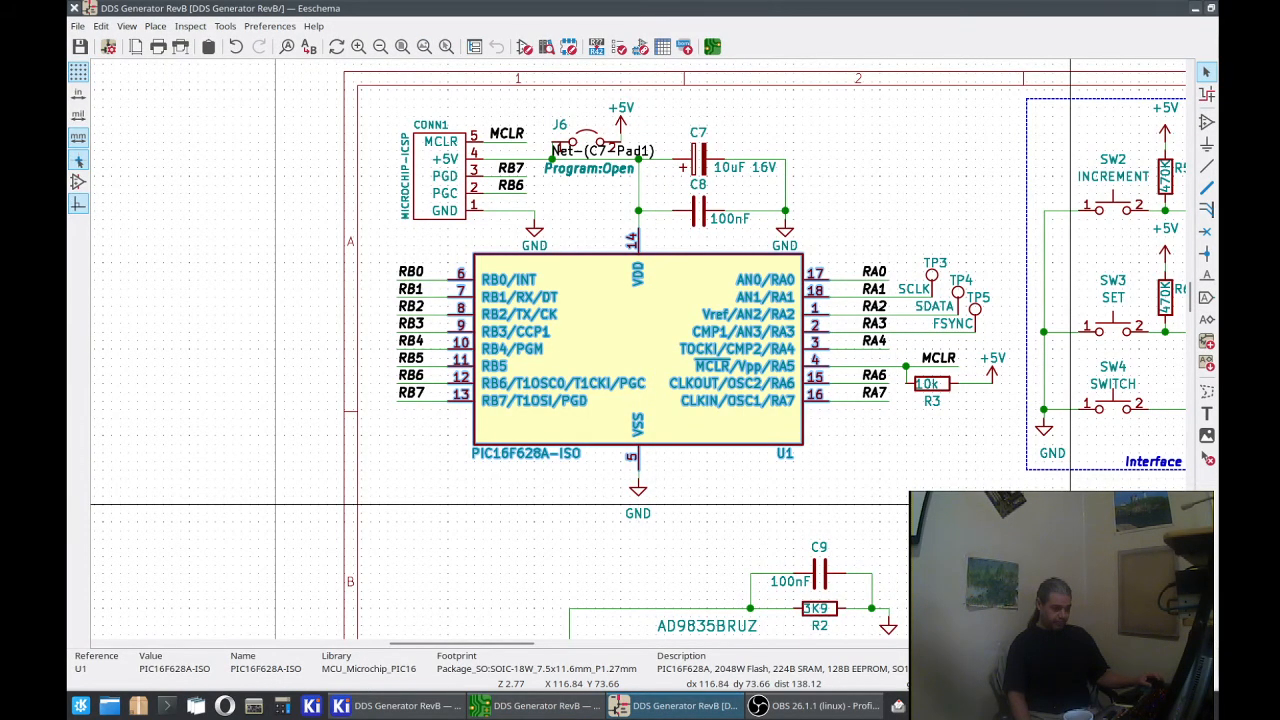
pyautogui.moveTo(1016, 502); pyautogui.dragTo(492, 369, button='middle')
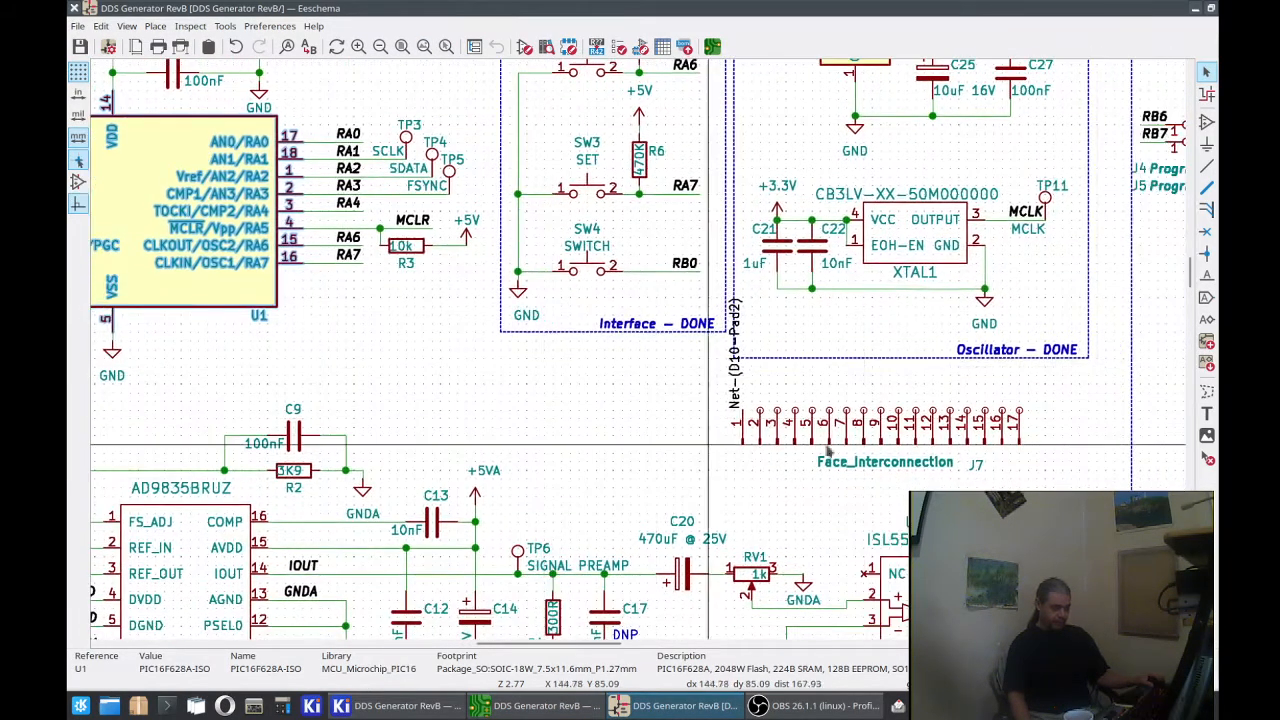
pyautogui.click(932, 430)
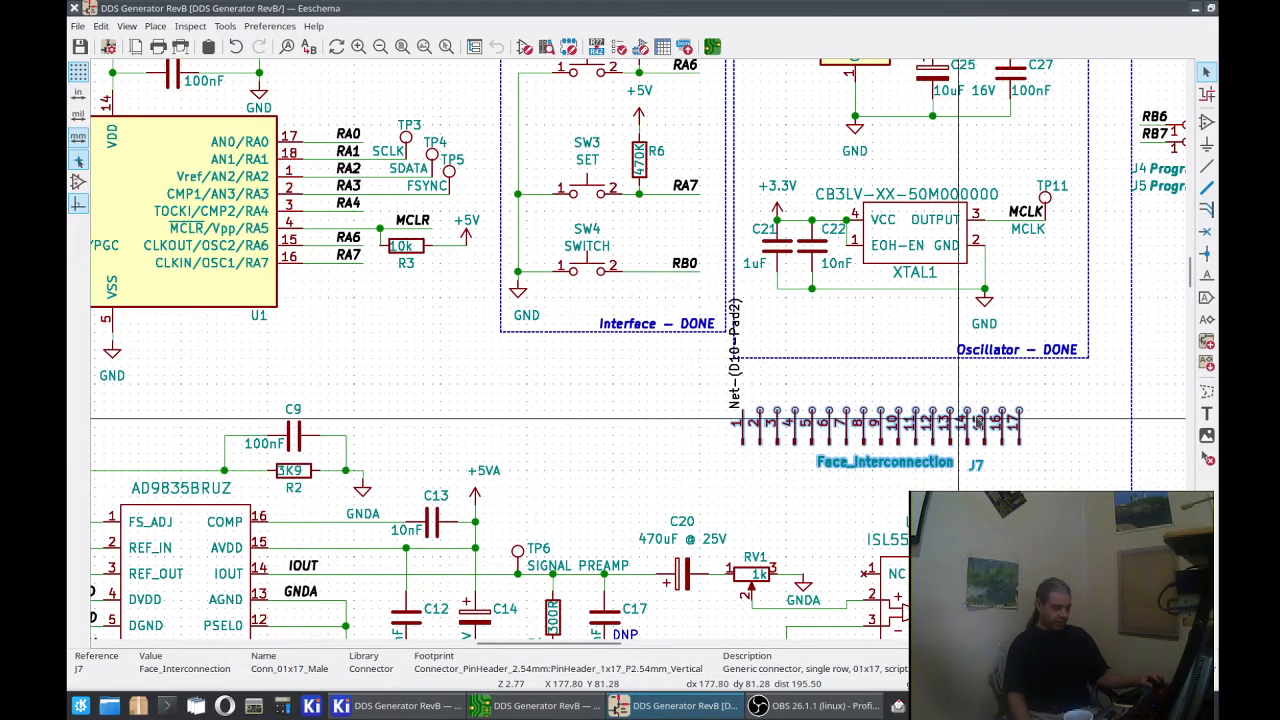
# Step: Try to duplicate header J7 together with its Net-(D10-Pad2) label in the free area beside it
pyautogui.moveTo(1040, 378); pyautogui.dragTo(706, 428)
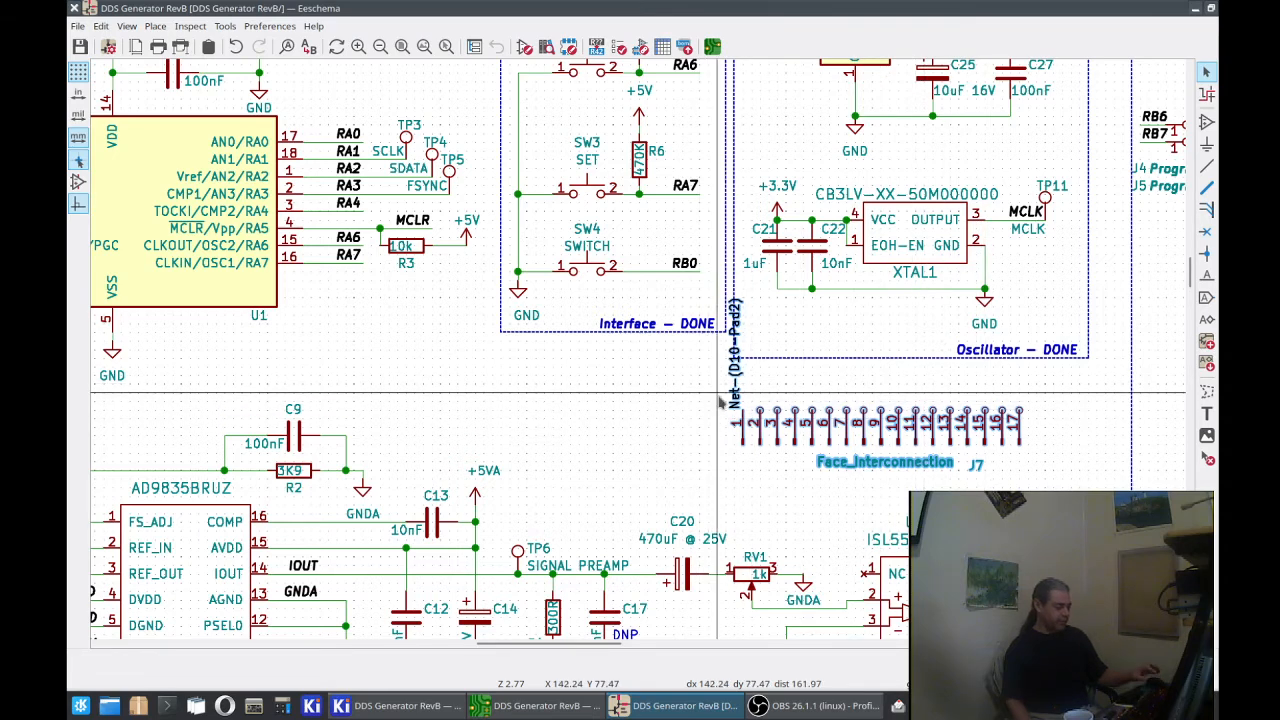
pyautogui.hotkey('ctrl', 'd')
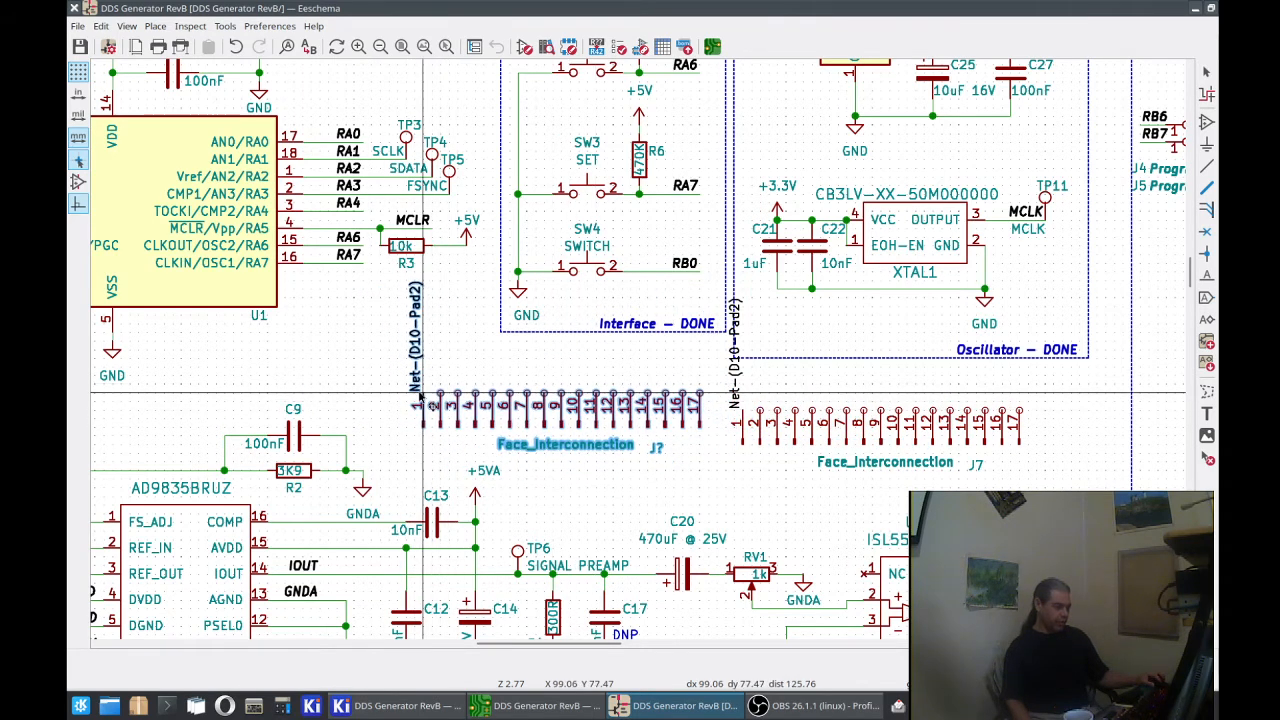
pyautogui.press('Escape')
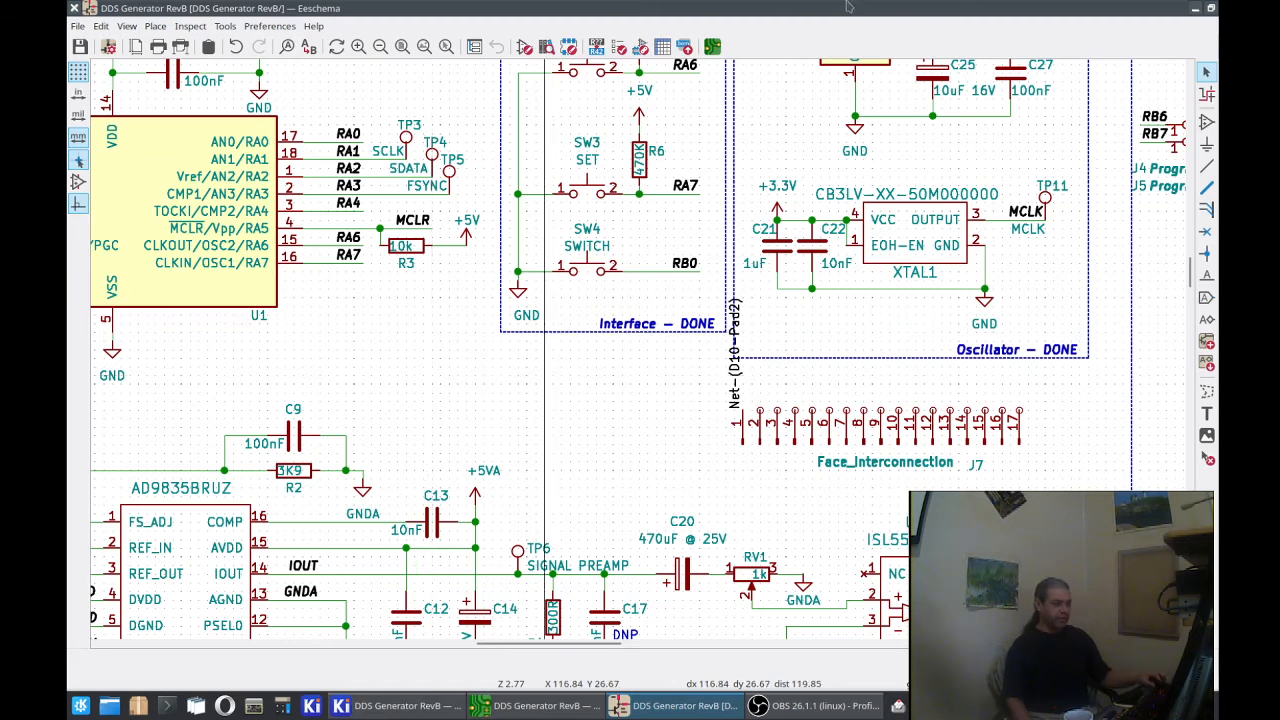
# Step: Save the schematic and review the alternate pin assignments in J7's symbol properties
pyautogui.click(82, 49)
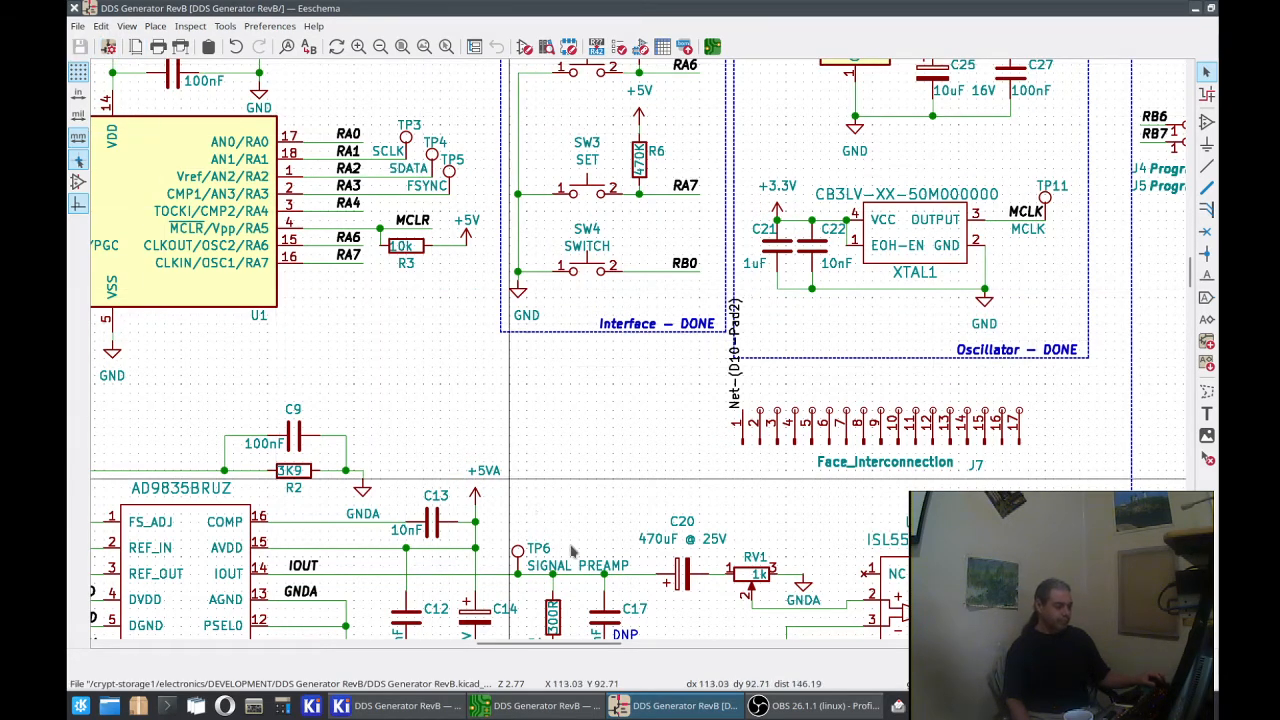
pyautogui.click(828, 418)
pyautogui.doubleClick(828, 418)
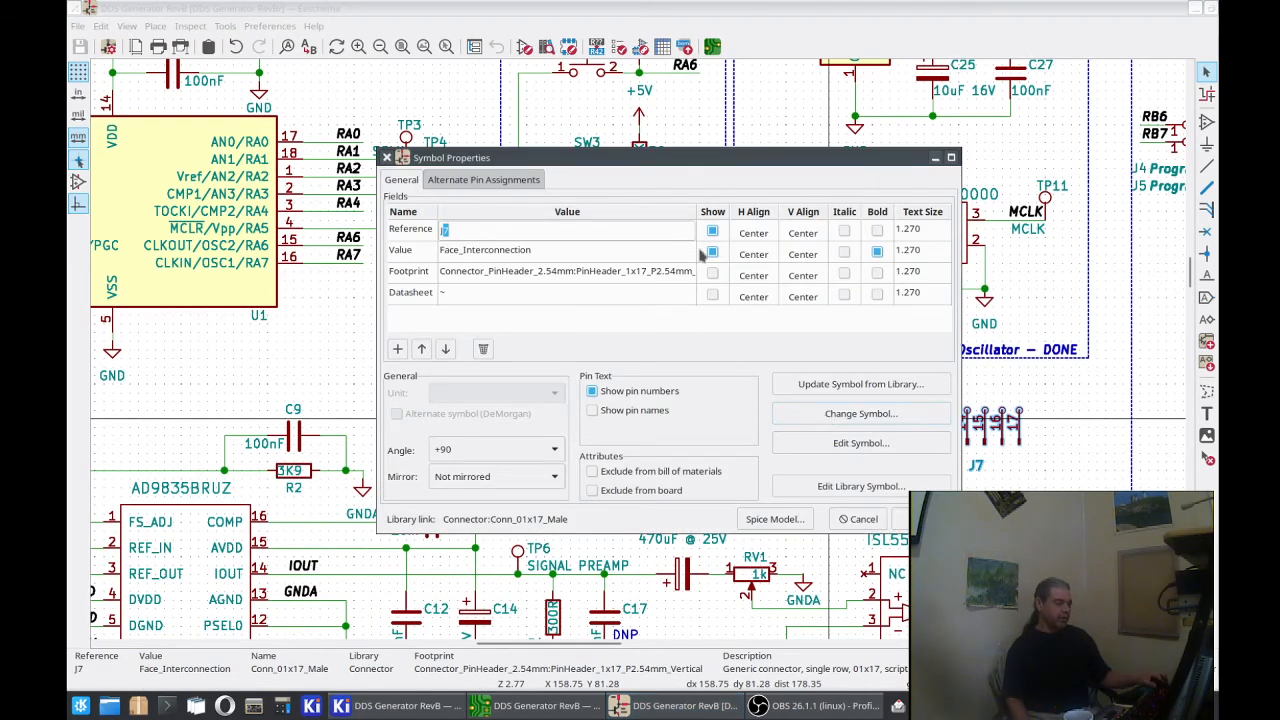
pyautogui.click(535, 184)
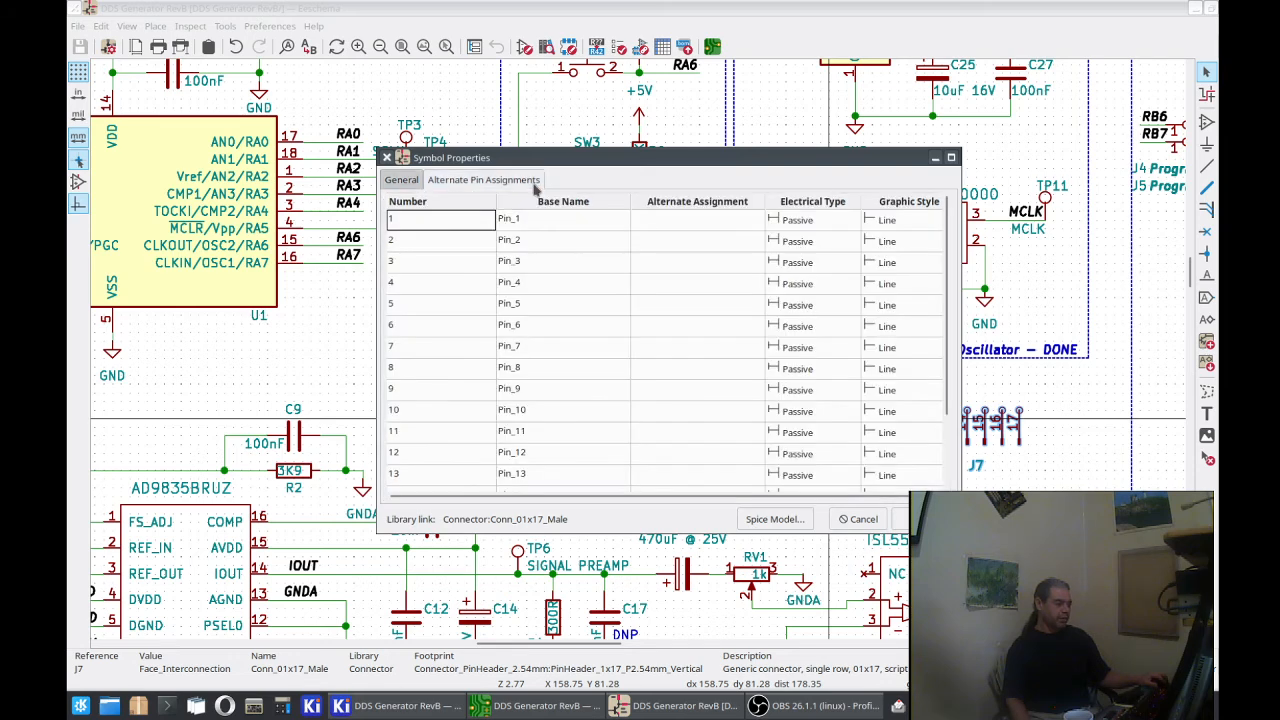
pyautogui.click(401, 180)
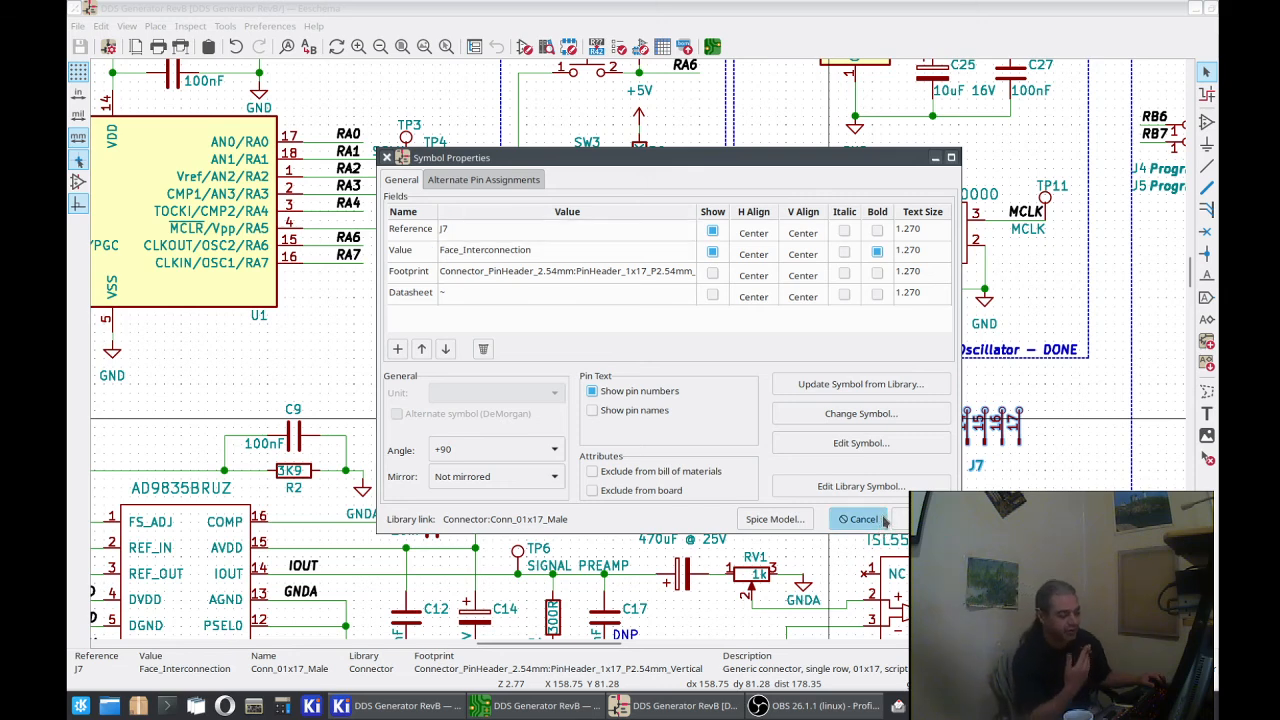
pyautogui.click(890, 519)
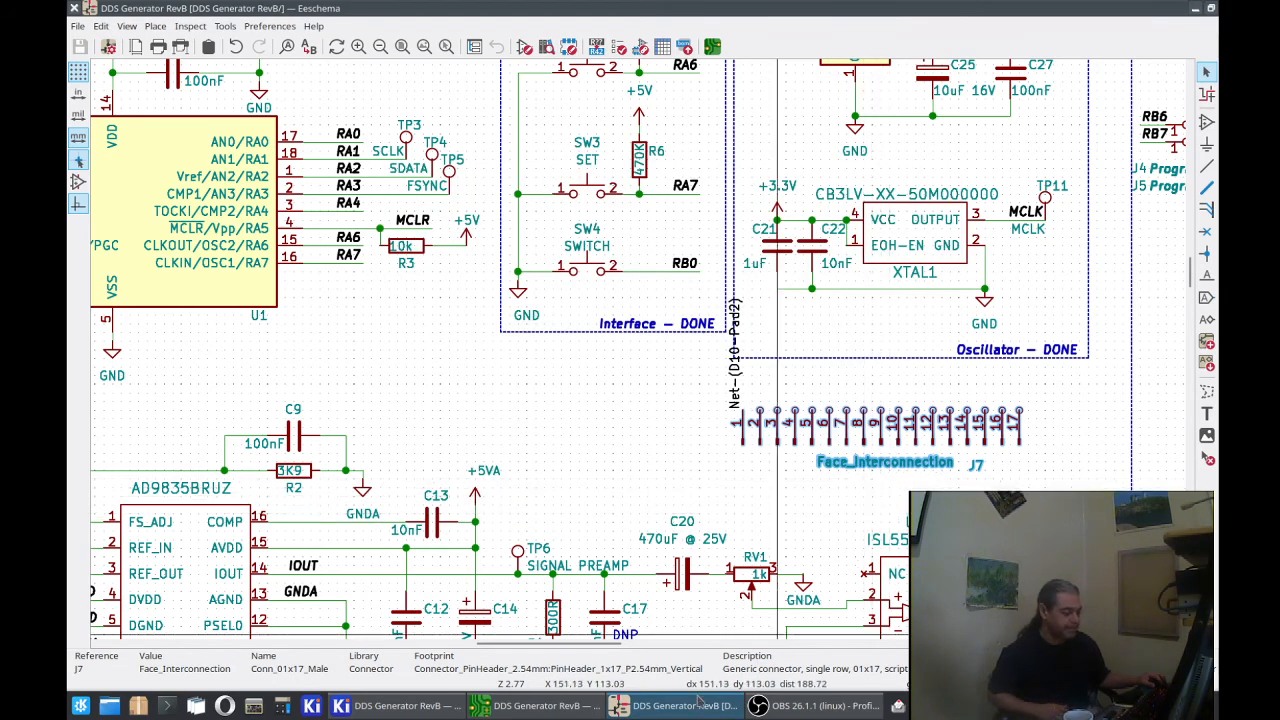
# Step: Switch back to the board layout in Pcbnew and deselect J7
pyautogui.click(545, 706)
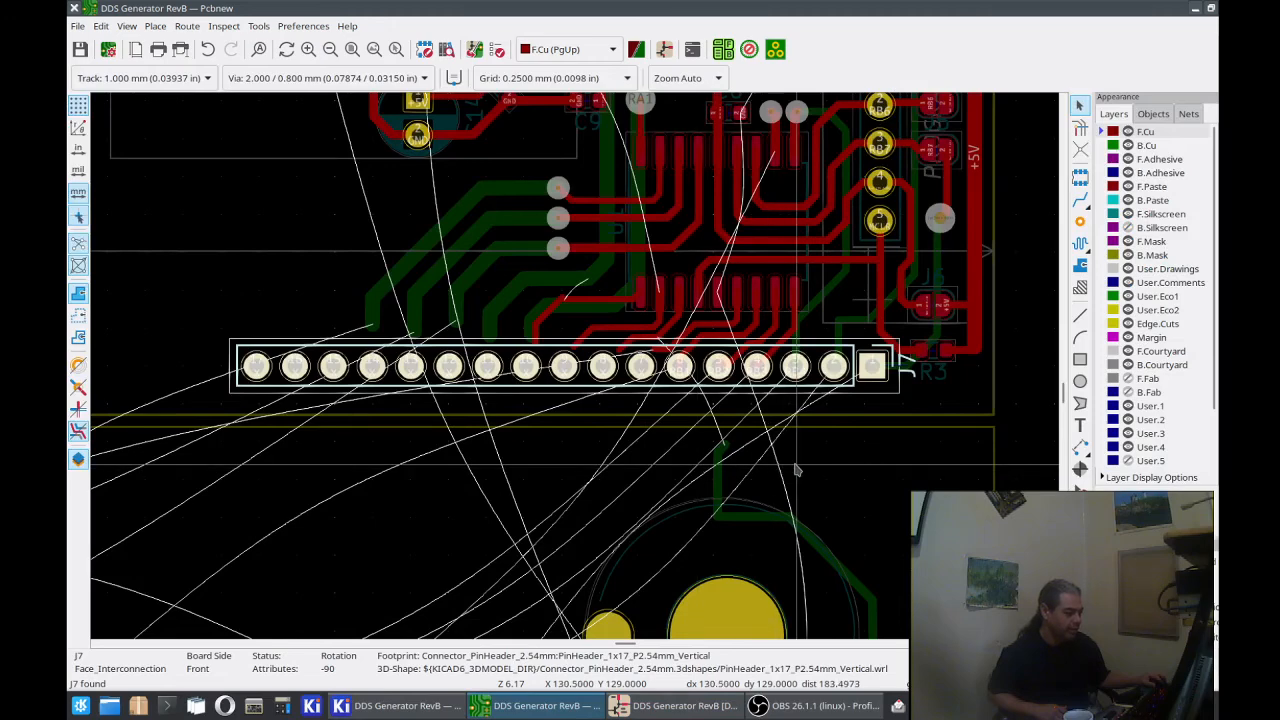
pyautogui.click(697, 393)
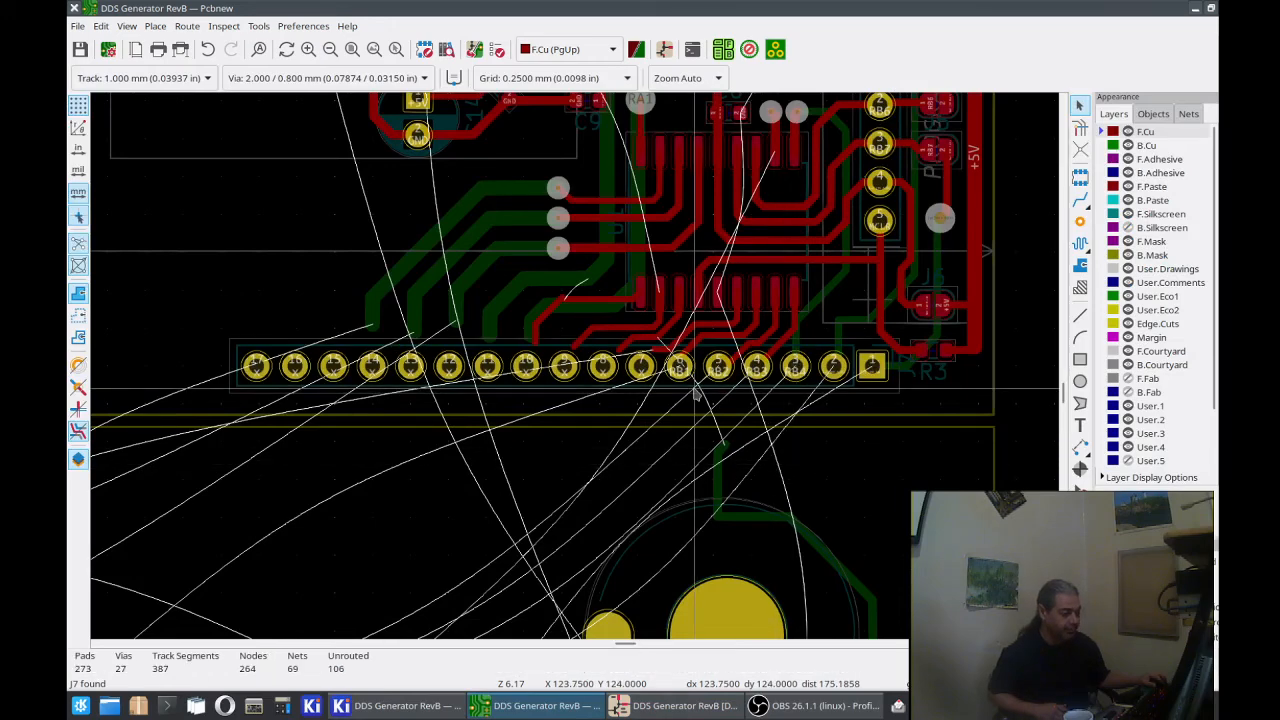